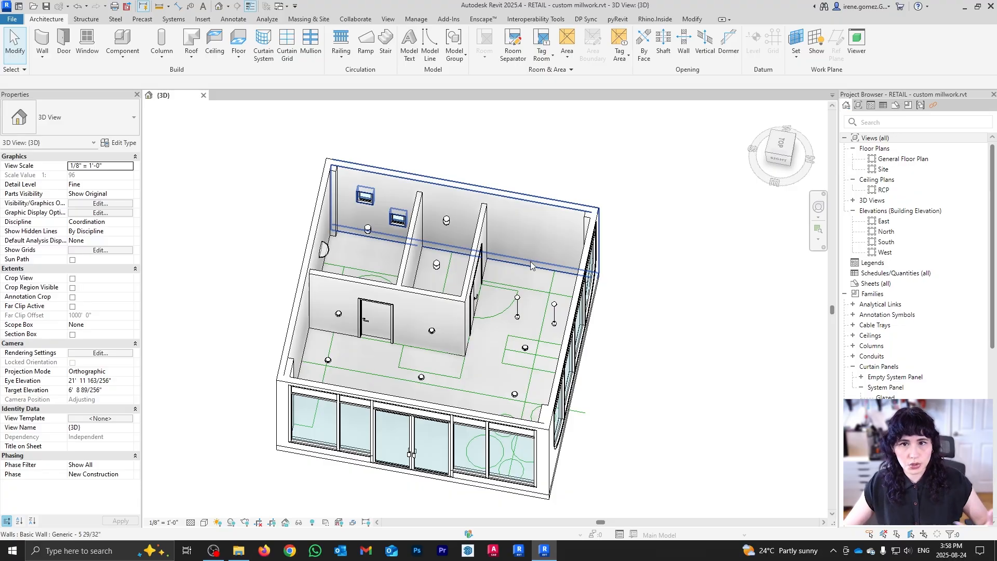
# - Examine the retail space in 3D from several sides, including the back rooms, partitions, light fixtures and storefront
pyautogui.keyDown('shift'); pyautogui.moveTo(536, 312); pyautogui.dragTo(596, 329, button='middle'); pyautogui.keyUp('shift')
pyautogui.scroll(2, 505, 301)
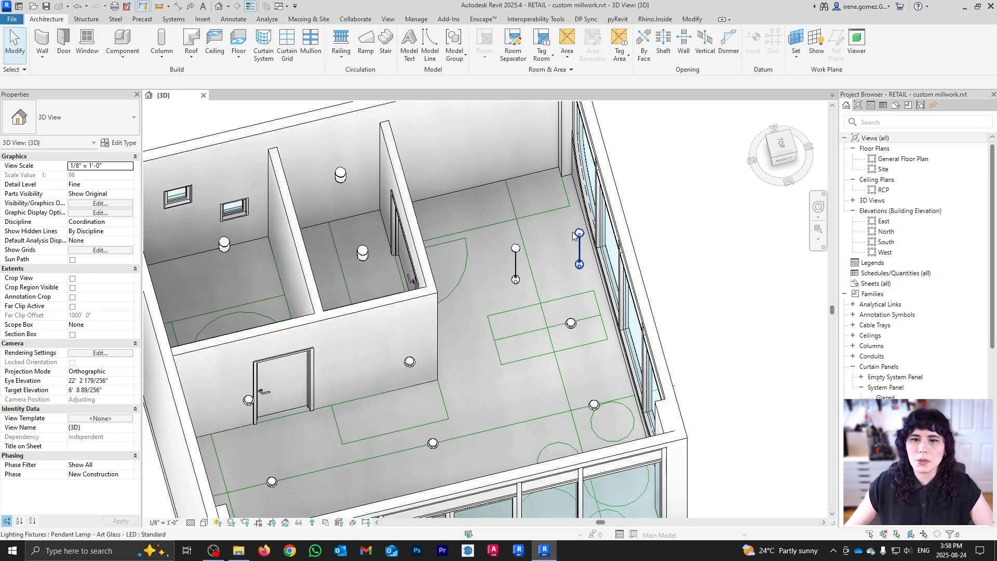
pyautogui.keyDown('shift'); pyautogui.moveTo(572, 232); pyautogui.dragTo(522, 390, button='middle'); pyautogui.keyUp('shift')
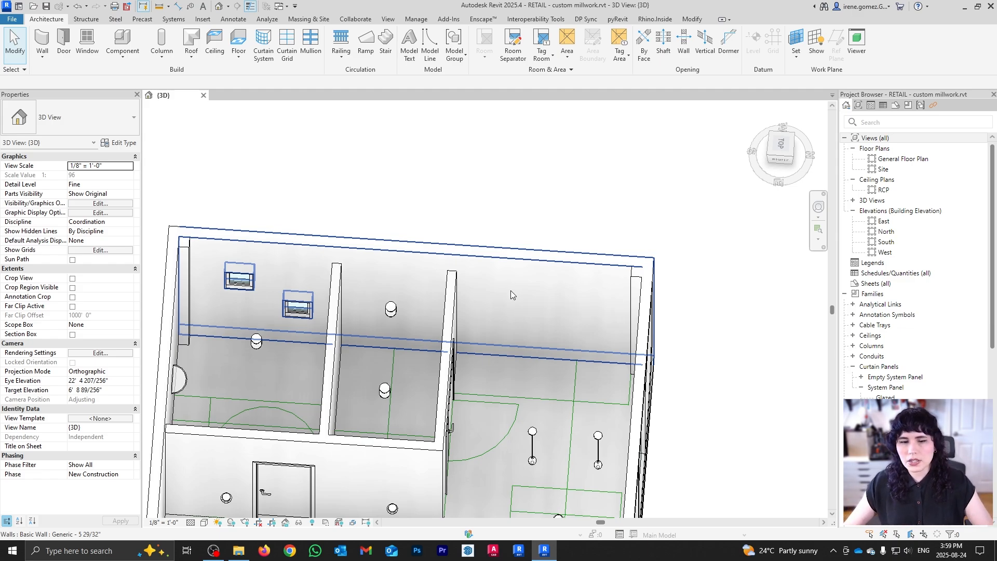
pyautogui.keyDown('shift'); pyautogui.moveTo(510, 291); pyautogui.dragTo(436, 436, button='middle'); pyautogui.keyUp('shift')
pyautogui.keyDown('shift'); pyautogui.moveTo(550, 356); pyautogui.dragTo(375, 311, button='middle'); pyautogui.keyUp('shift')
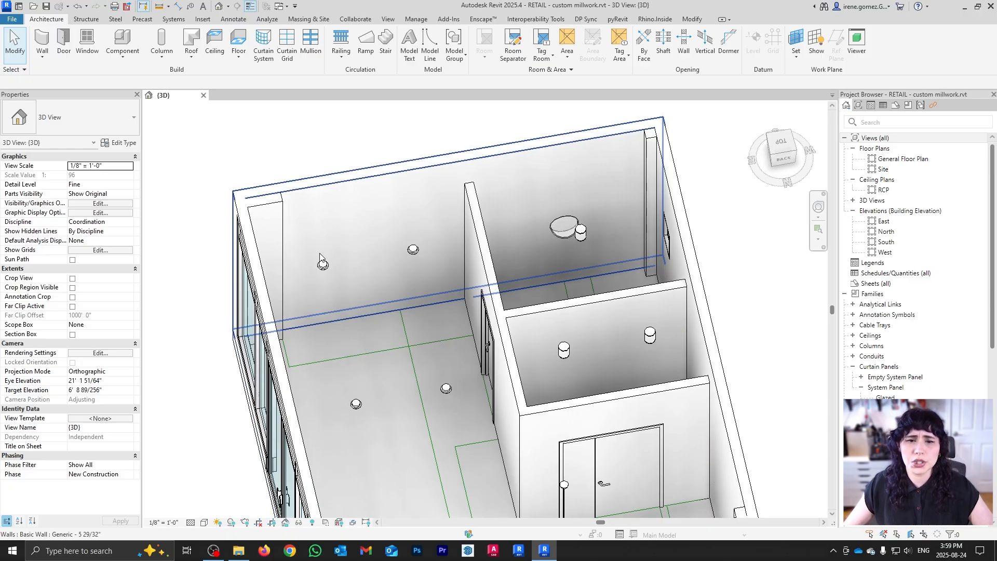
pyautogui.keyDown('shift'); pyautogui.moveTo(397, 296); pyautogui.dragTo(479, 346, button='middle'); pyautogui.keyUp('shift')
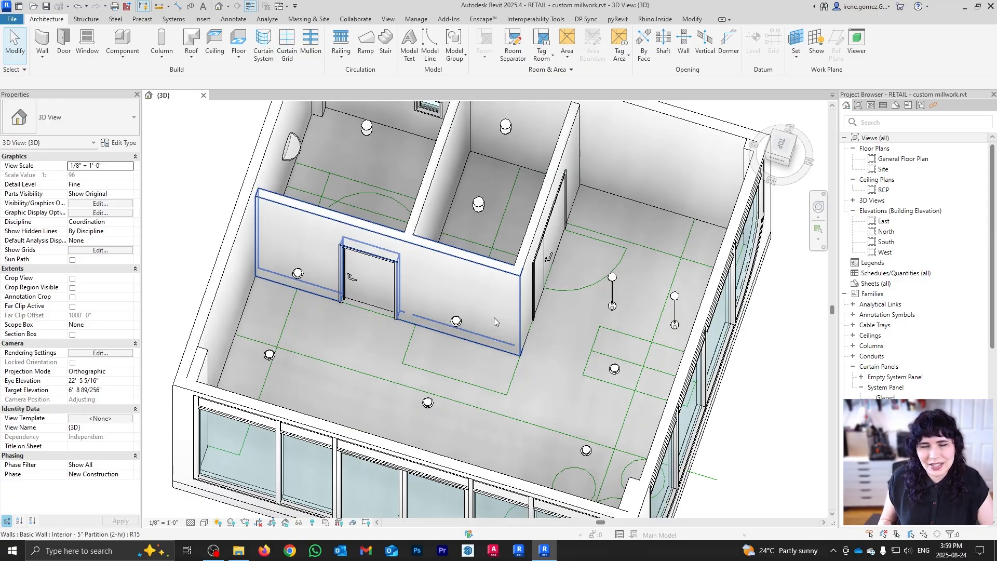
pyautogui.scroll(-4, 470, 292)
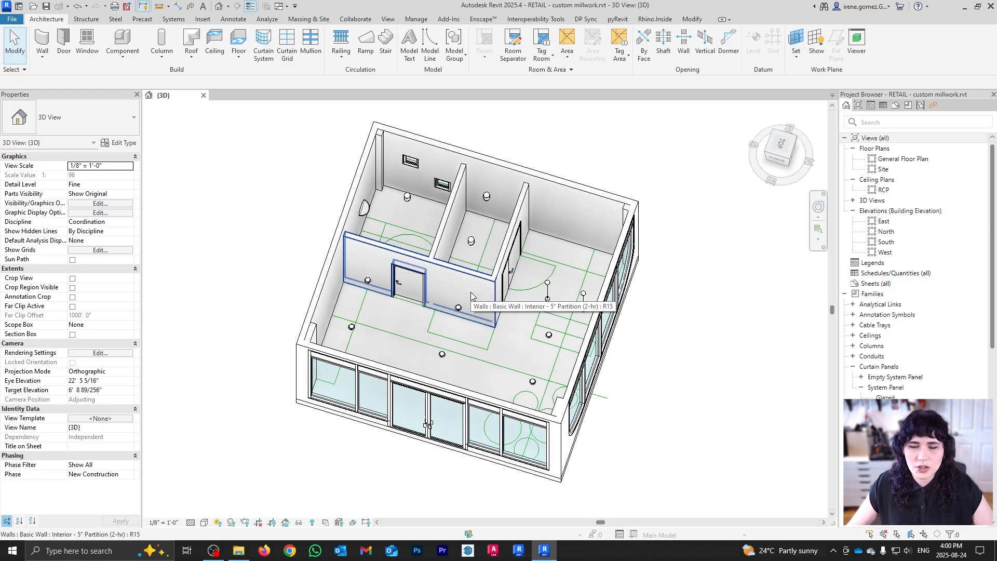
pyautogui.moveTo(530, 304); pyautogui.dragTo(554, 309, button='middle')
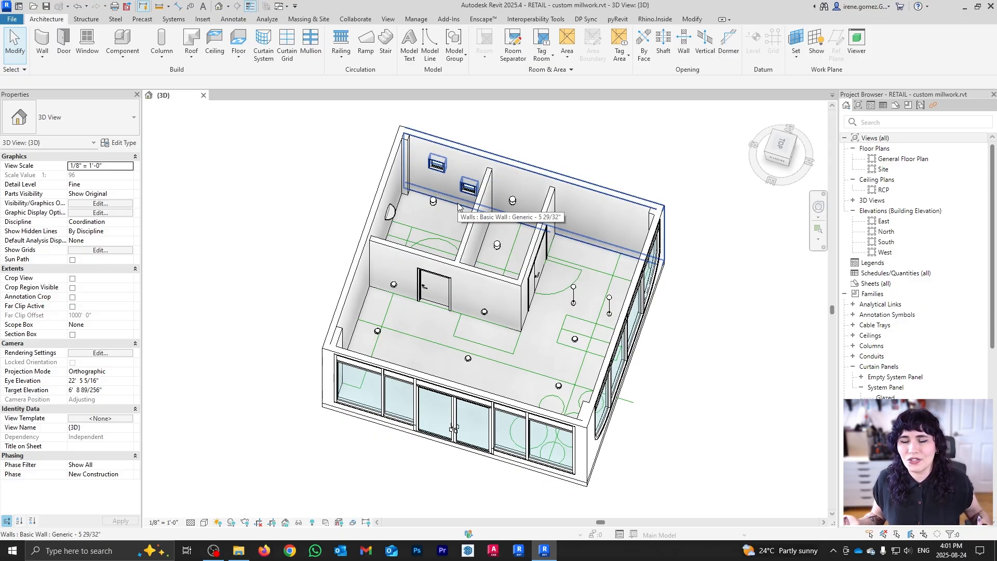
pyautogui.moveTo(458, 241); pyautogui.dragTo(557, 280, button='middle')
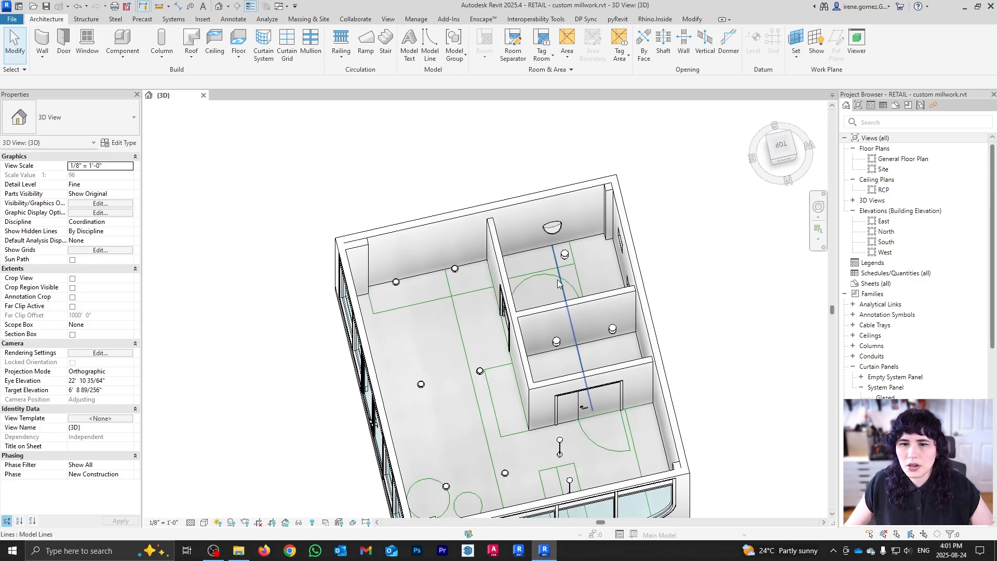
pyautogui.scroll(1, 563, 247)
pyautogui.keyDown('shift'); pyautogui.moveTo(562, 245); pyautogui.dragTo(537, 254, button='middle'); pyautogui.keyUp('shift')
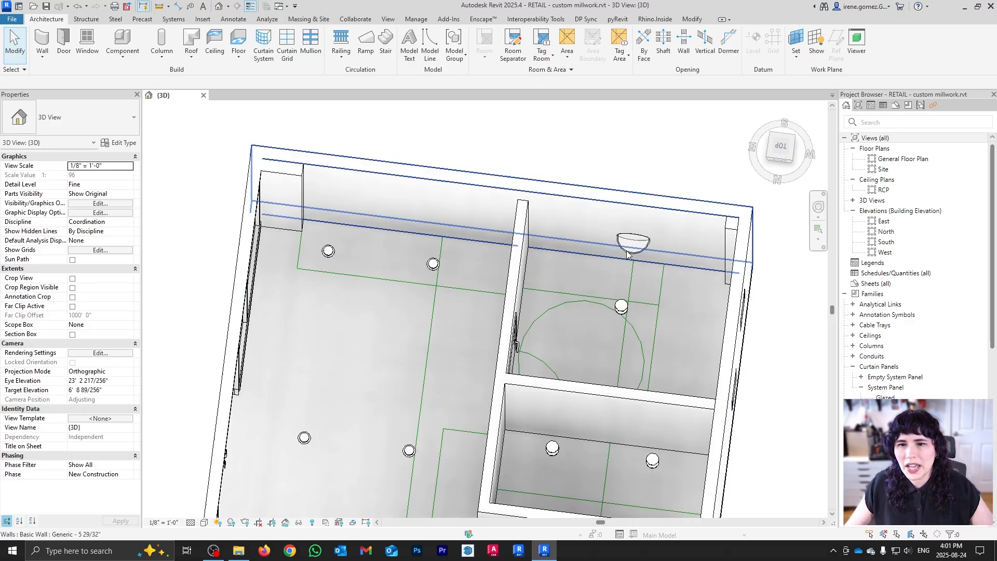
pyautogui.keyDown('shift'); pyautogui.moveTo(569, 295); pyautogui.dragTo(596, 301, button='middle'); pyautogui.keyUp('shift')
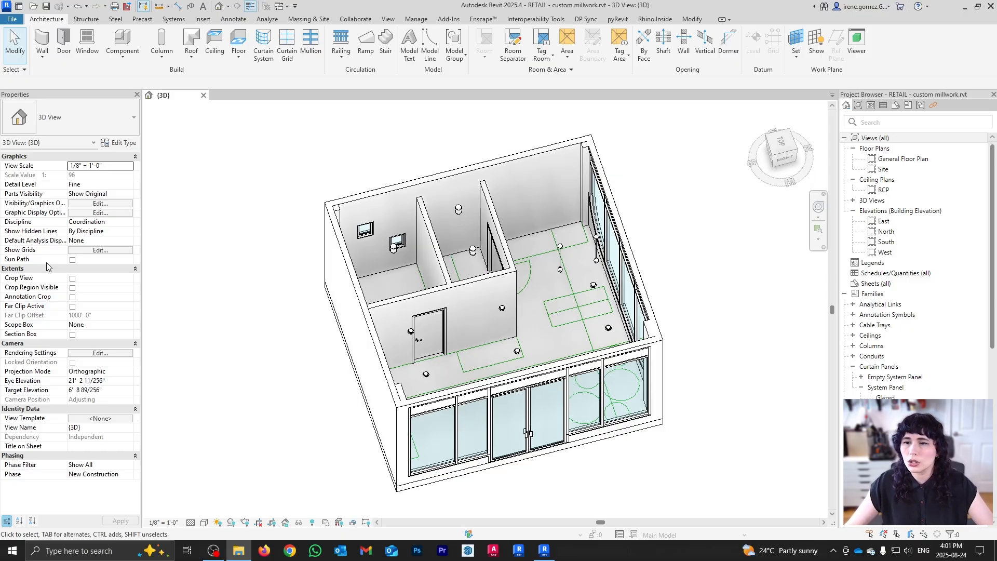
# - Examine the open sales area with the furniture layout lines on the floor and its surrounding glazing
pyautogui.scroll(4, 621, 306)
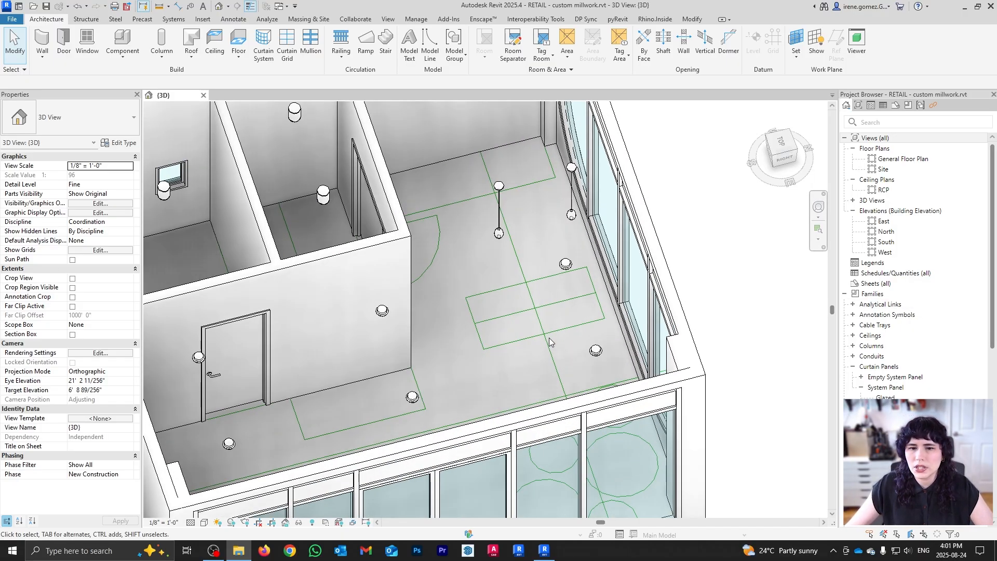
pyautogui.scroll(-2, 554, 295)
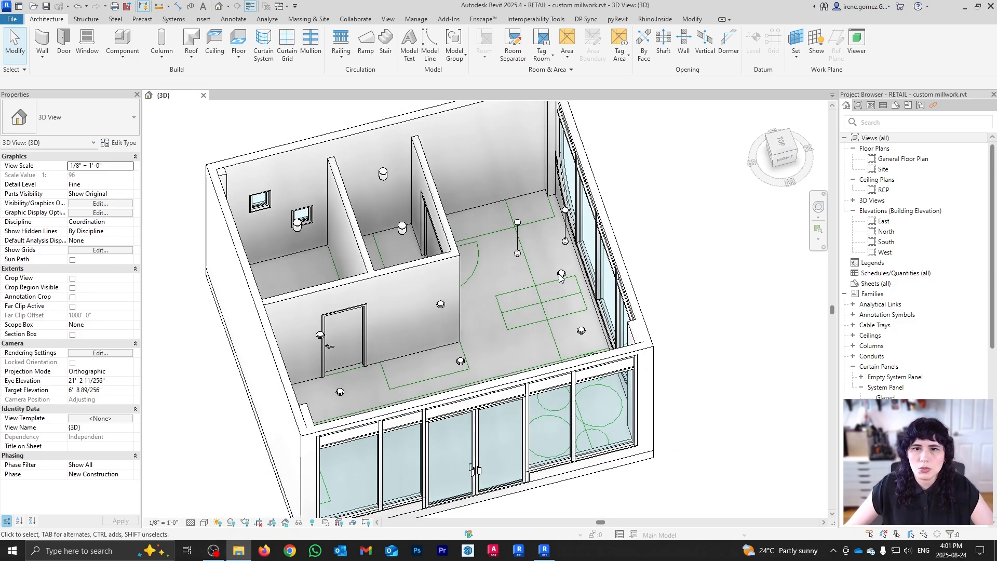
pyautogui.scroll(-1, 560, 277)
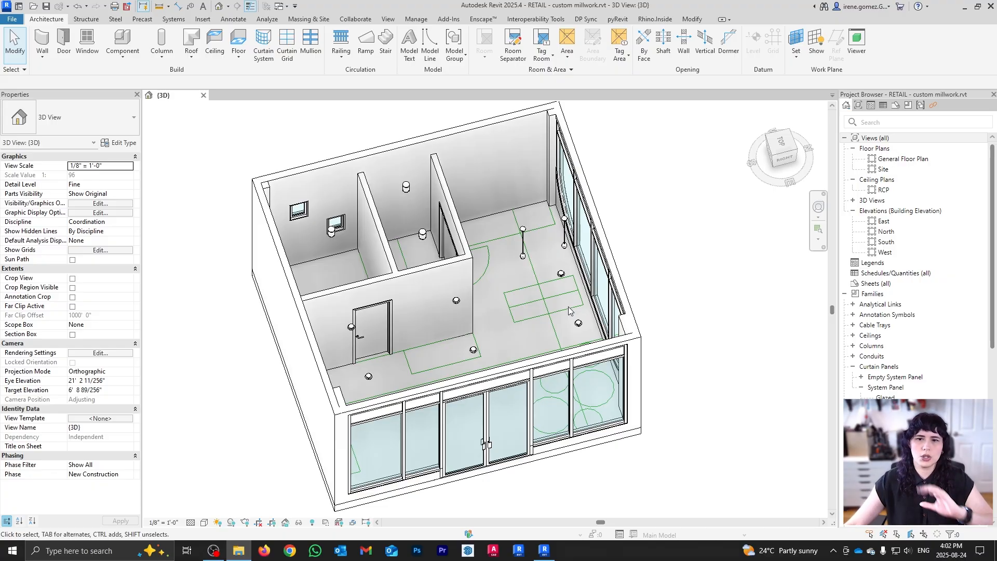
pyautogui.keyDown('shift'); pyautogui.moveTo(623, 328); pyautogui.dragTo(642, 349, button='middle'); pyautogui.keyUp('shift')
pyautogui.scroll(3, 535, 262)
pyautogui.keyDown('shift'); pyautogui.moveTo(464, 287); pyautogui.dragTo(474, 255, button='middle'); pyautogui.keyUp('shift')
pyautogui.scroll(-5, 473, 253)
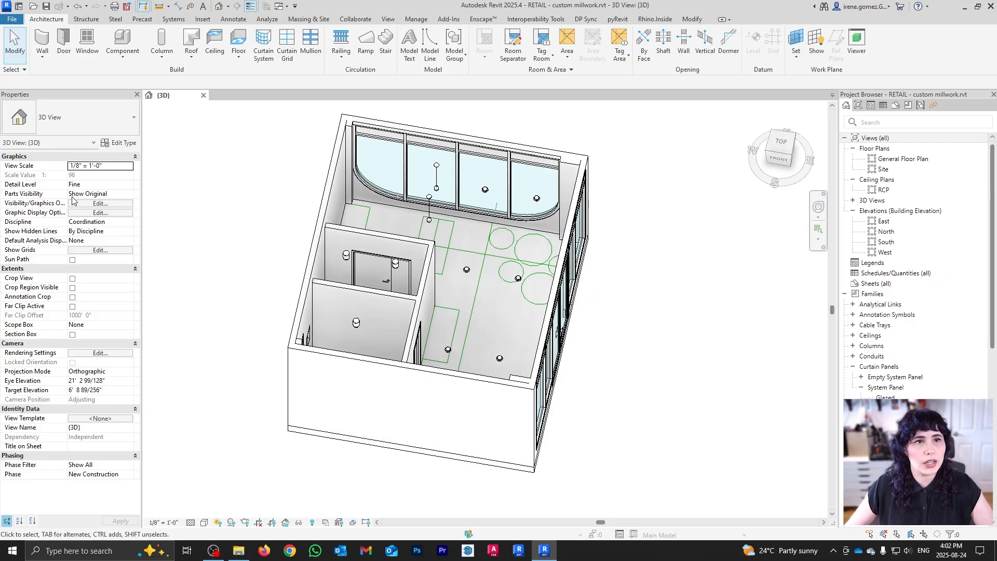
# - Turn on the section box for the 3D view and select it with hidden elements revealed
pyautogui.click(72, 334)
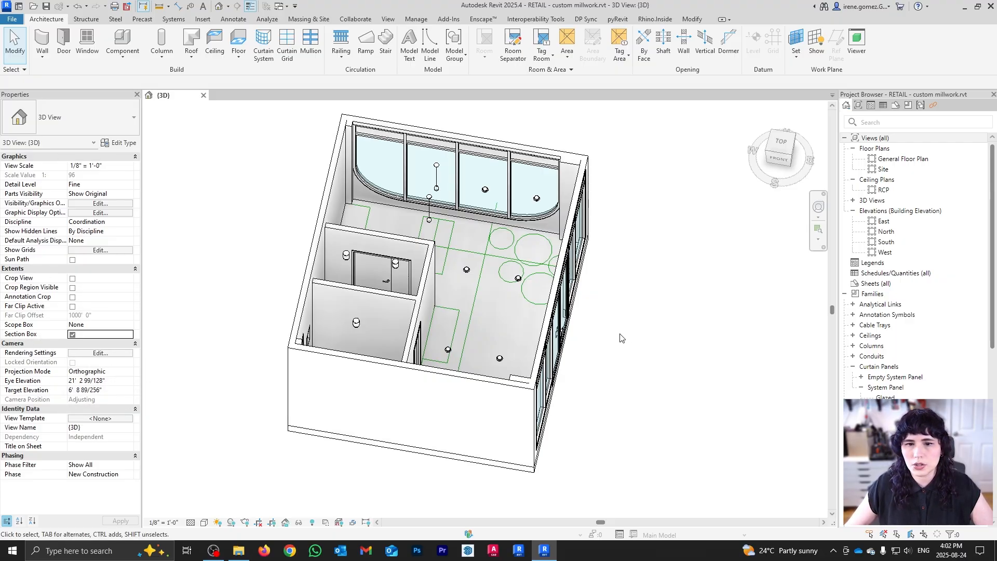
pyautogui.keyDown('shift'); pyautogui.moveTo(621, 339); pyautogui.dragTo(467, 431, button='middle'); pyautogui.keyUp('shift')
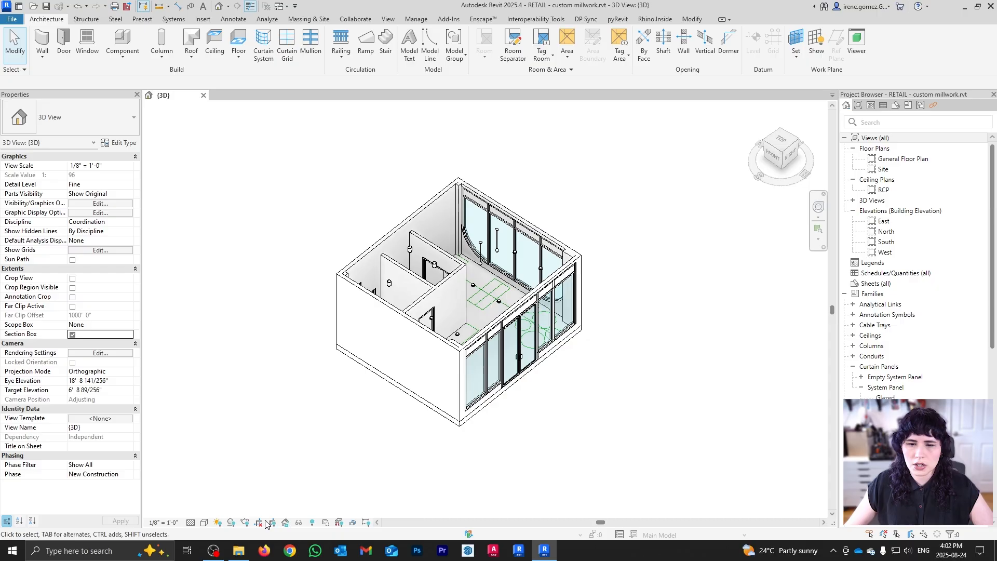
pyautogui.click(313, 523)
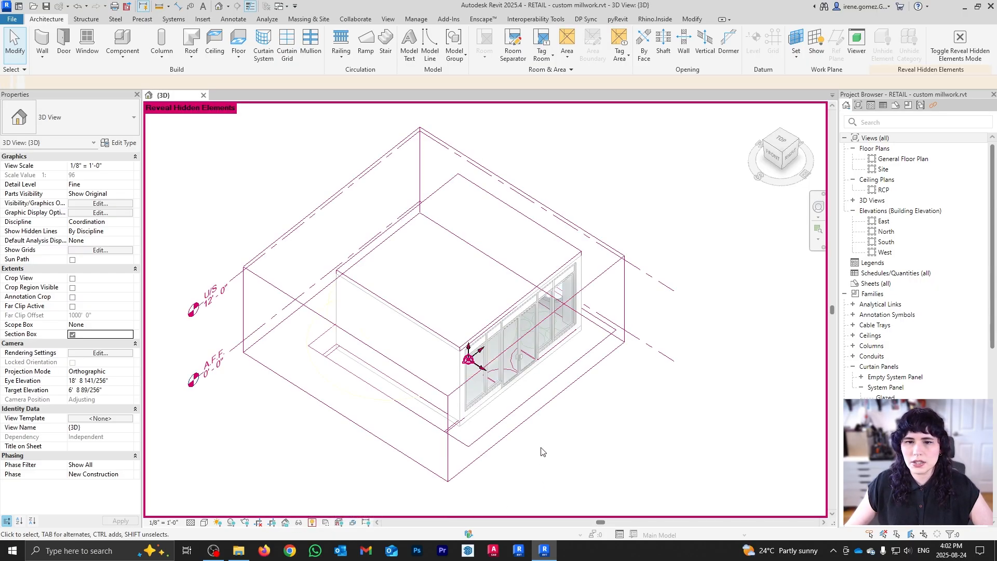
pyautogui.click(449, 474)
# - Shrink the sides of the section box around the rectangular desk outline on the floor near the pendant lamps
pyautogui.keyDown('shift'); pyautogui.moveTo(630, 381); pyautogui.dragTo(441, 364, button='middle'); pyautogui.keyUp('shift')
pyautogui.moveTo(301, 283); pyautogui.dragTo(457, 297)
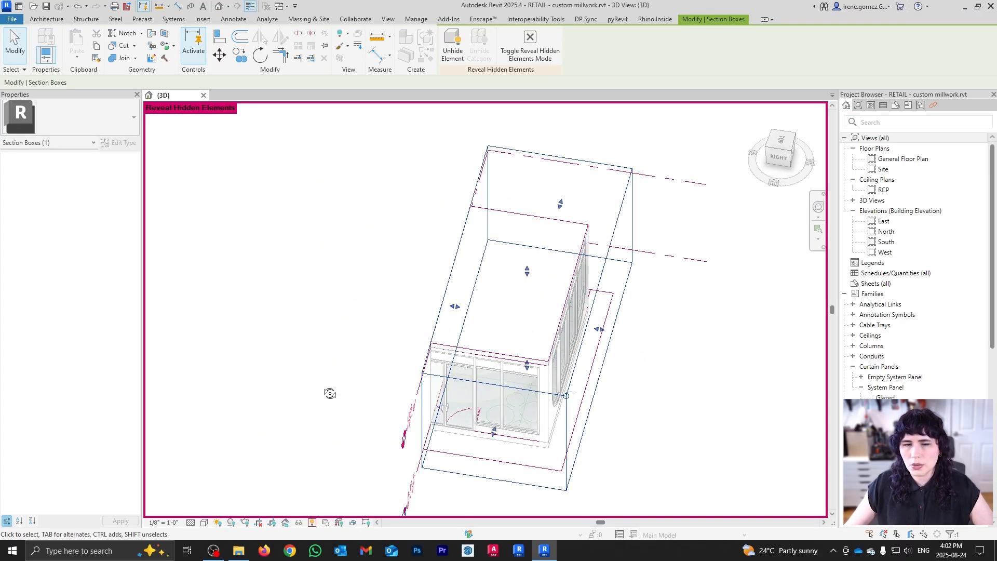
pyautogui.keyDown('shift'); pyautogui.moveTo(329, 393); pyautogui.dragTo(470, 389, button='middle'); pyautogui.keyUp('shift')
pyautogui.moveTo(483, 361); pyautogui.dragTo(509, 335)
pyautogui.keyDown('shift'); pyautogui.moveTo(510, 349); pyautogui.dragTo(416, 281, button='middle'); pyautogui.keyUp('shift')
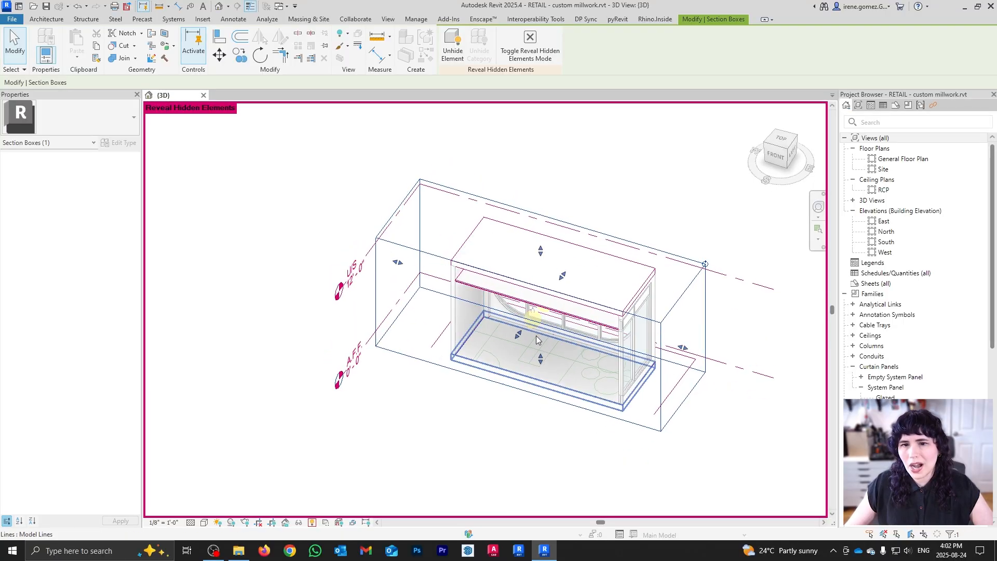
pyautogui.moveTo(397, 263); pyautogui.dragTo(480, 288)
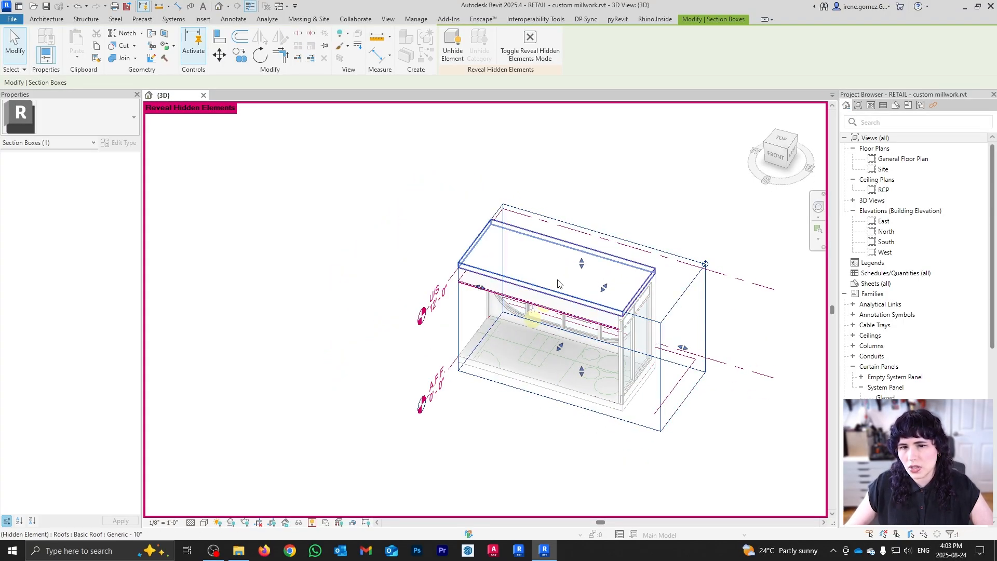
pyautogui.moveTo(683, 348); pyautogui.dragTo(590, 320)
pyautogui.keyDown('shift'); pyautogui.moveTo(712, 380); pyautogui.dragTo(431, 371, button='middle'); pyautogui.keyUp('shift')
pyautogui.moveTo(578, 323); pyautogui.dragTo(548, 310)
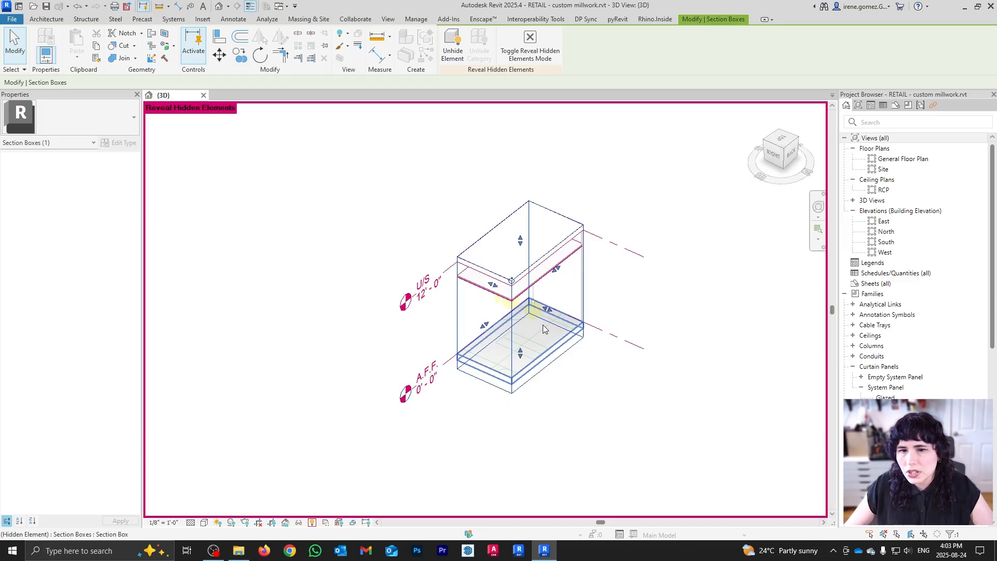
# - Check the cropped area around the desk outline, deselect the section box and stop revealing hidden elements
pyautogui.scroll(5, 543, 326)
pyautogui.scroll(-2, 571, 296)
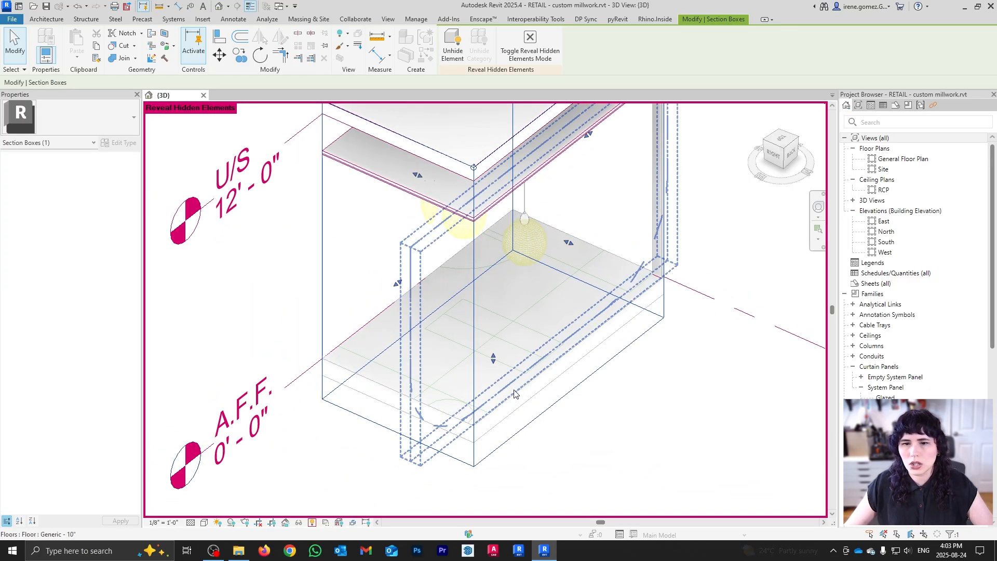
pyautogui.keyDown('shift'); pyautogui.moveTo(443, 389); pyautogui.dragTo(621, 340, button='middle'); pyautogui.keyUp('shift')
pyautogui.scroll(-2, 542, 451)
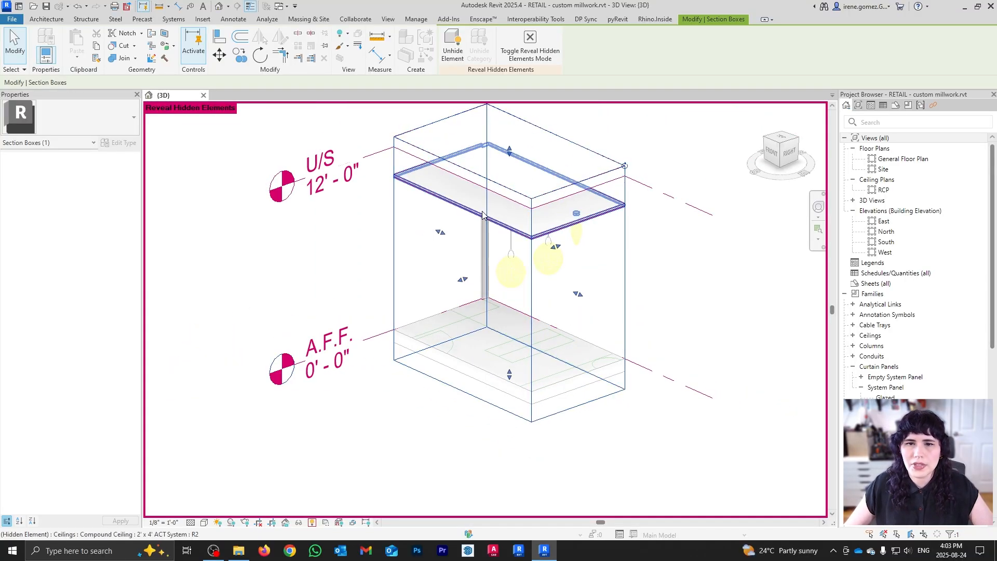
pyautogui.click(655, 448)
pyautogui.keyDown('shift'); pyautogui.moveTo(561, 315); pyautogui.dragTo(552, 264, button='middle'); pyautogui.keyUp('shift')
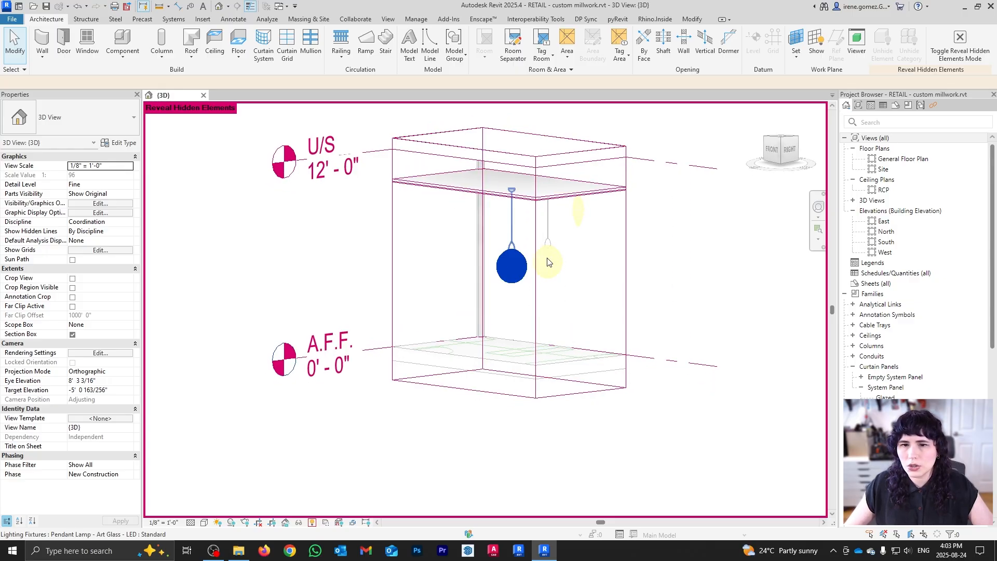
pyautogui.keyDown('shift'); pyautogui.moveTo(646, 186); pyautogui.dragTo(356, 545, button='middle'); pyautogui.keyUp('shift')
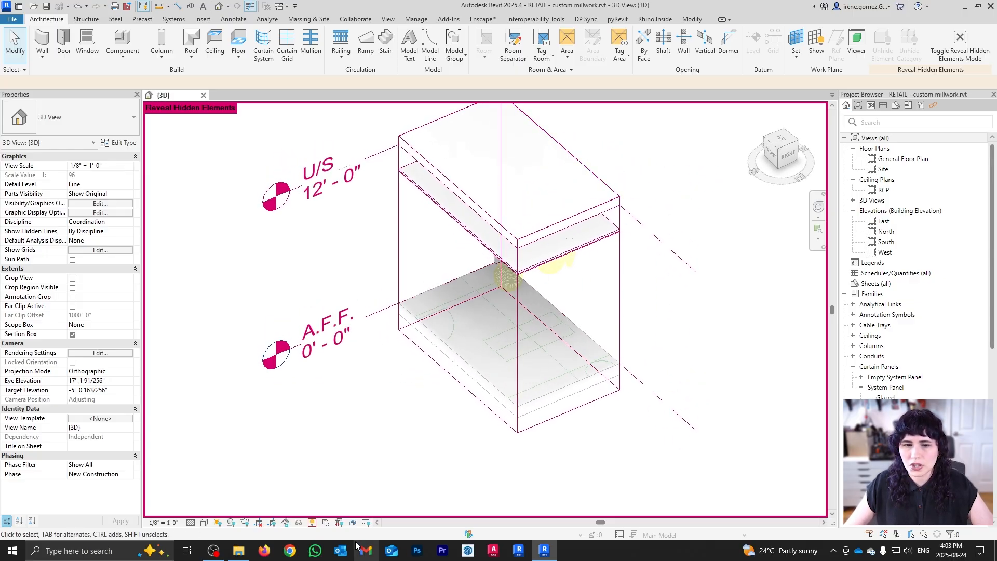
pyautogui.click(312, 522)
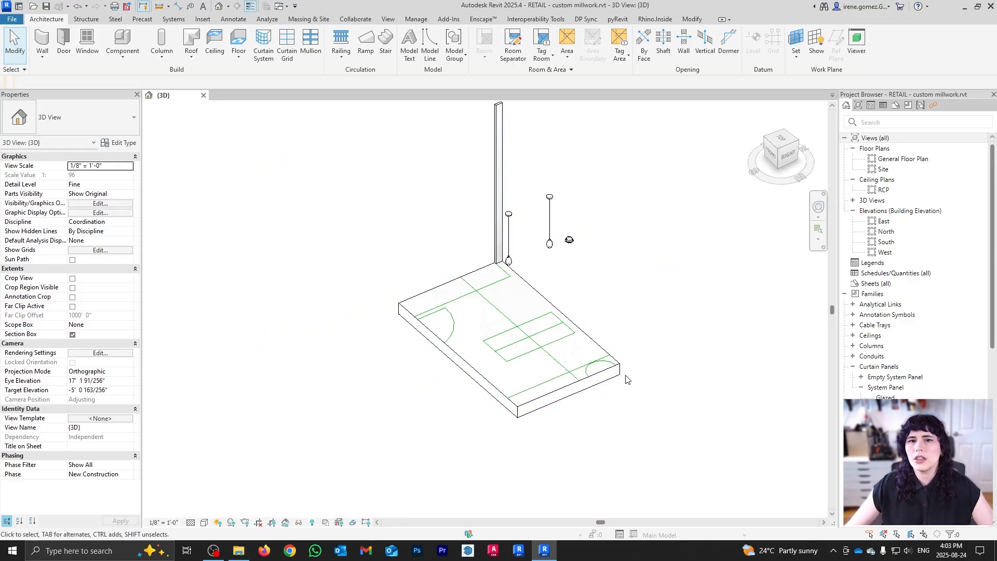
# - Start an in-place model component in the Casework category and name it Pay Desk
pyautogui.keyDown('shift'); pyautogui.moveTo(625, 381); pyautogui.dragTo(480, 465, button='middle'); pyautogui.keyUp('shift')
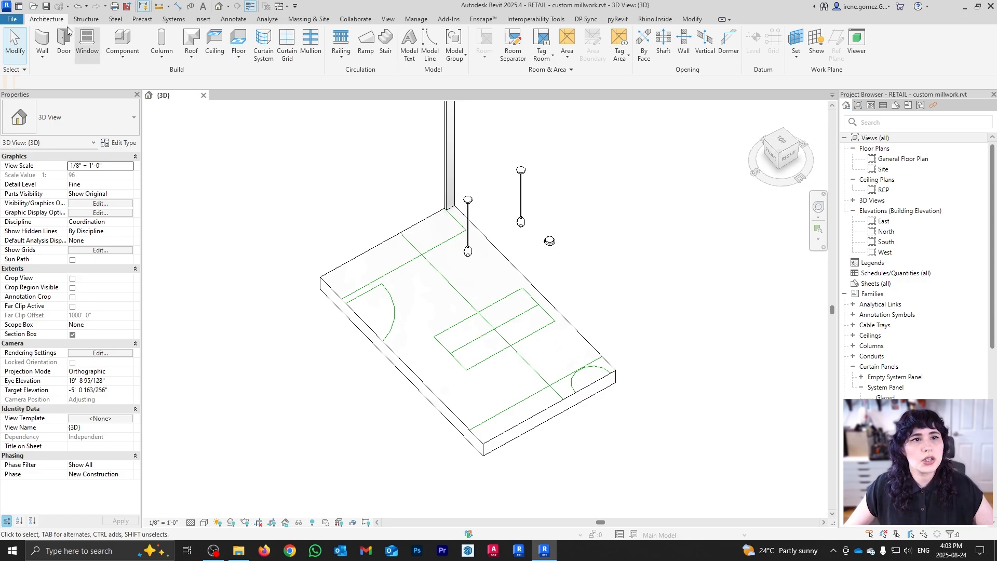
pyautogui.click(127, 64)
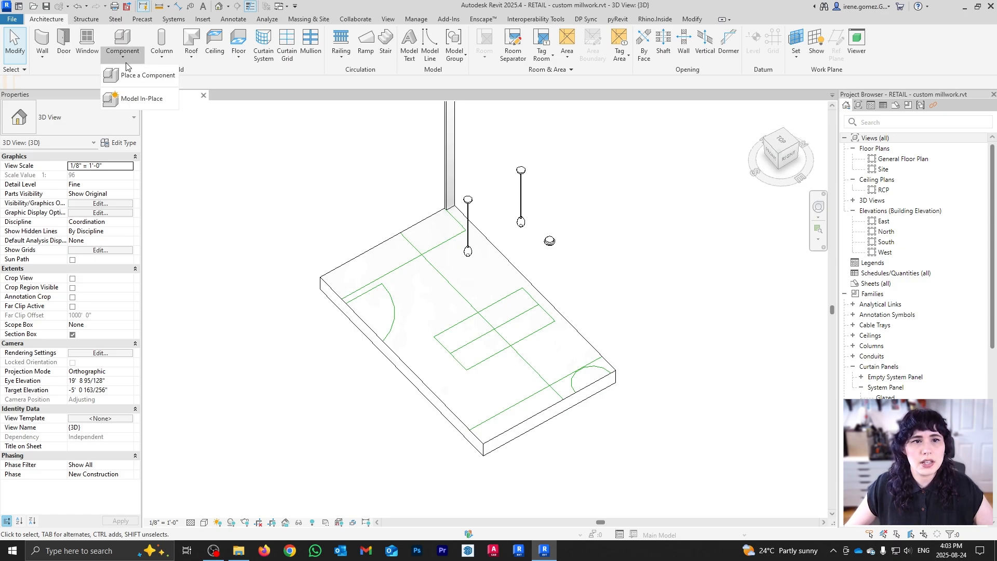
pyautogui.click(136, 98)
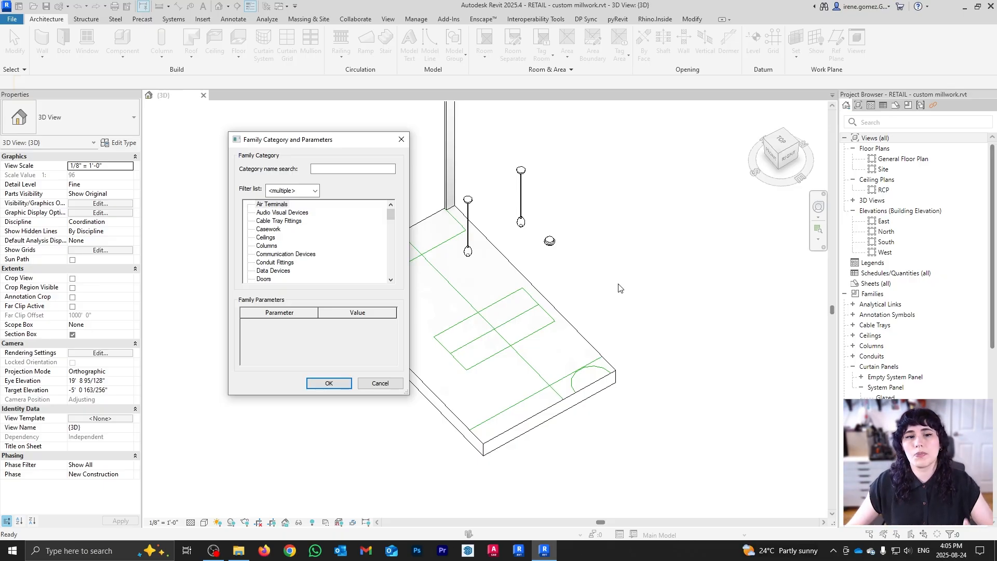
pyautogui.click(275, 229)
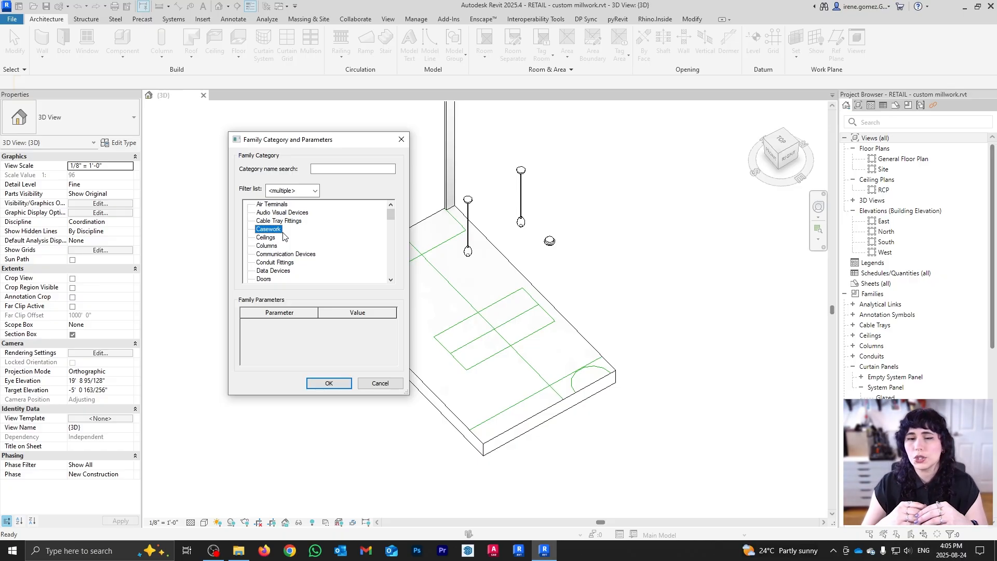
pyautogui.click(331, 383)
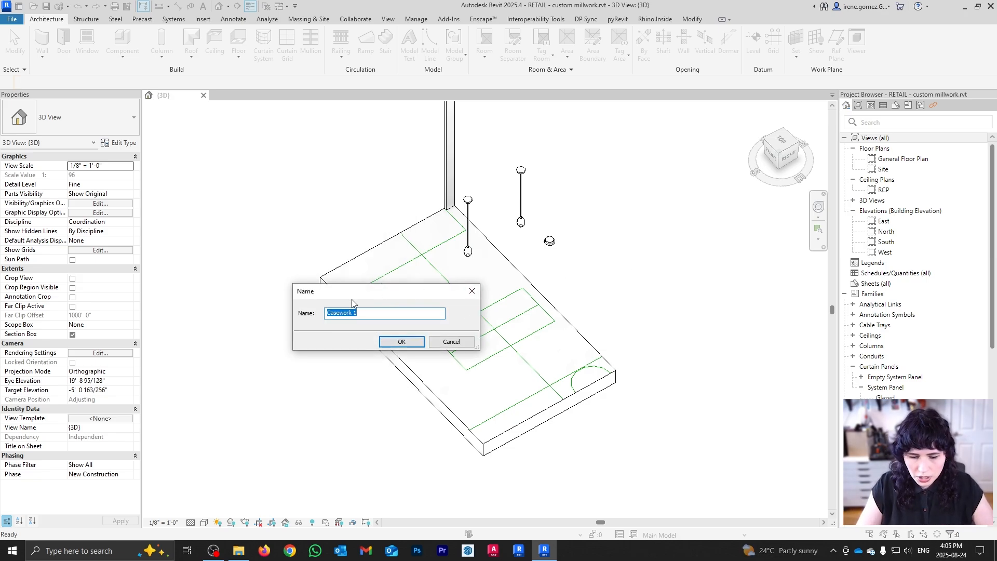
pyautogui.write('Pay Desk')
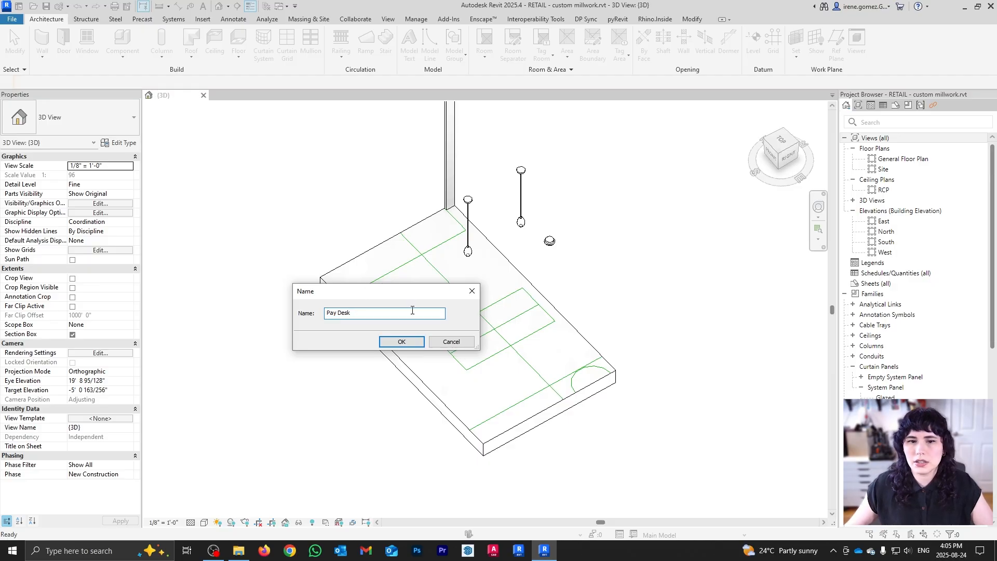
pyautogui.click(399, 341)
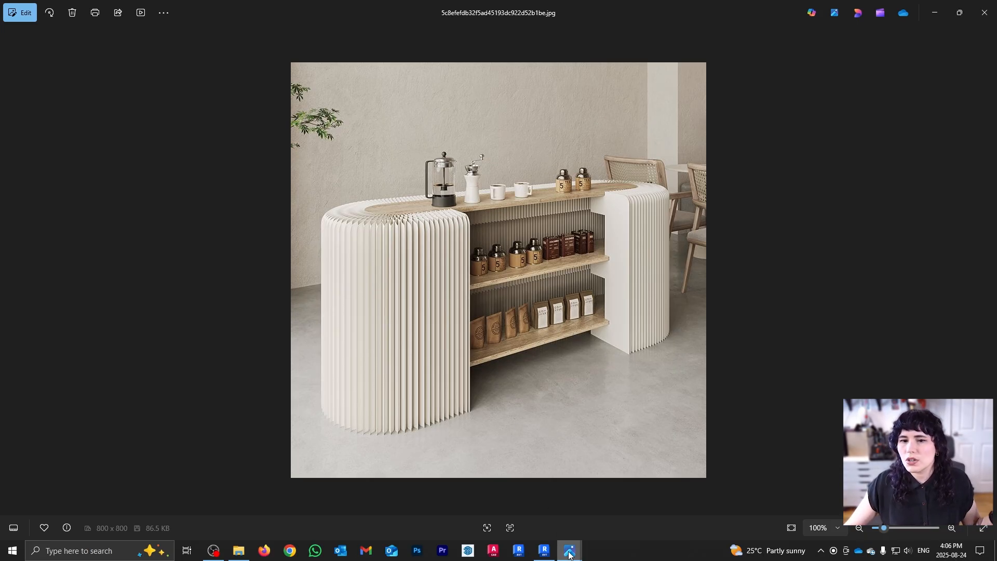
# - Switch to the photo viewer and compare the reference images of the pink SKIN counter and the white fluted counter
pyautogui.moveTo(572, 553)
pyautogui.click(597, 518)
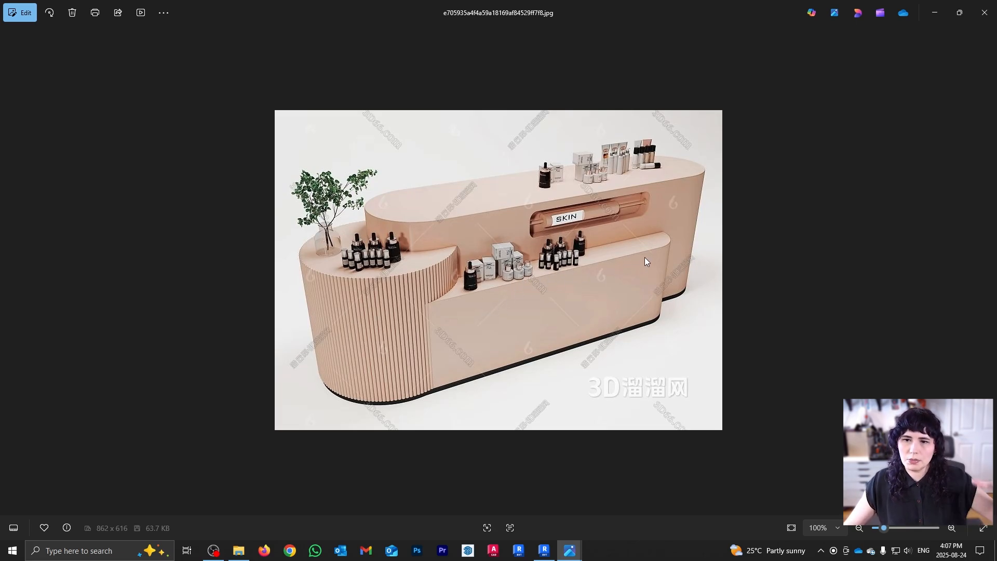
pyautogui.moveTo(570, 550)
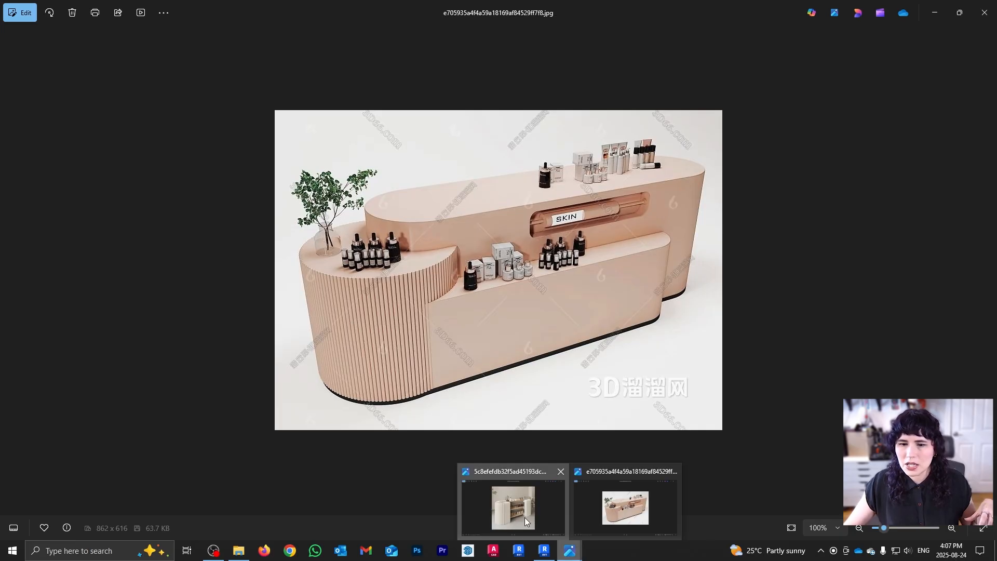
pyautogui.click(524, 518)
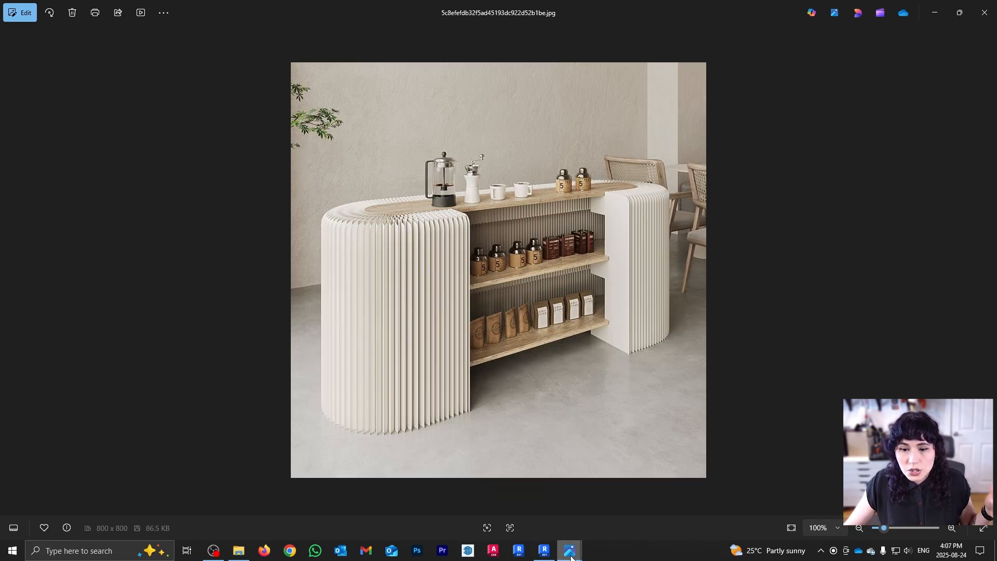
# - Examine the reference image of the white fluted counter with open shelves and return to Revit
pyautogui.moveTo(613, 510)
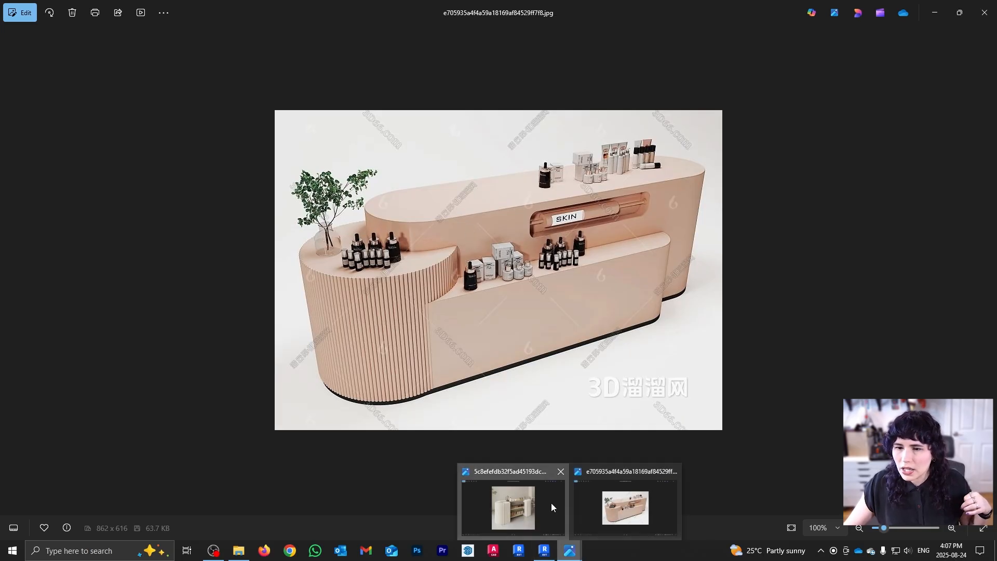
pyautogui.click(550, 503)
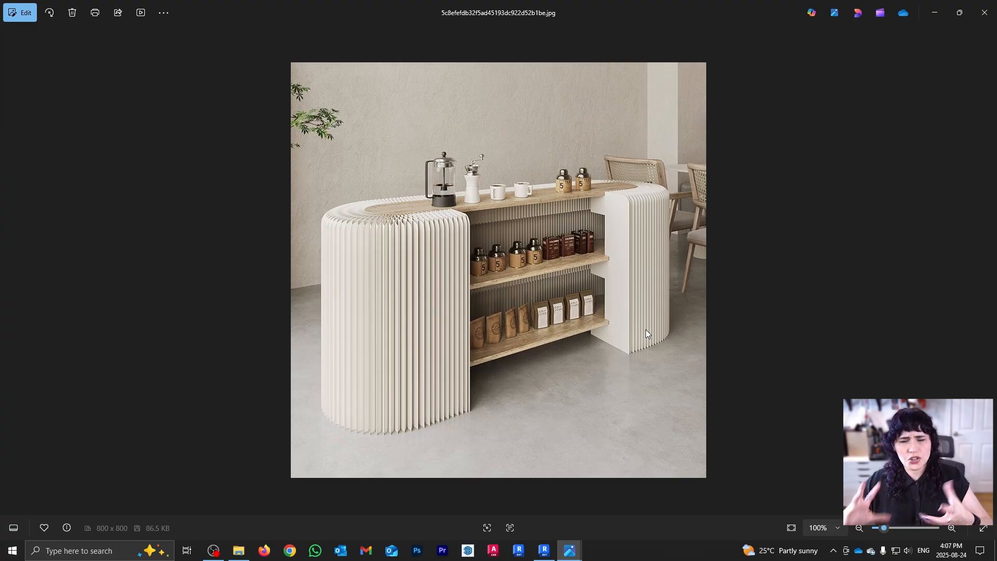
pyautogui.moveTo(543, 551)
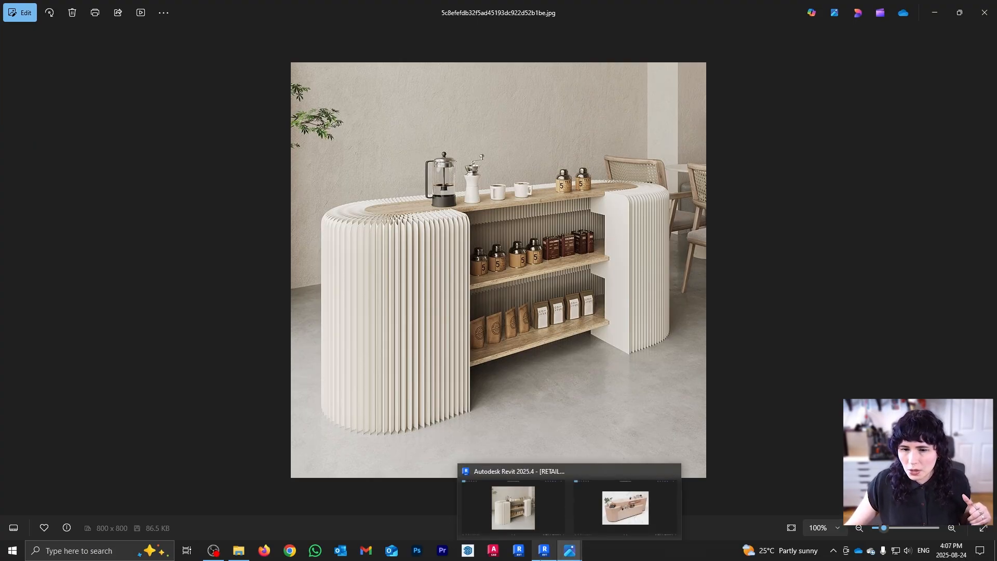
pyautogui.click(545, 552)
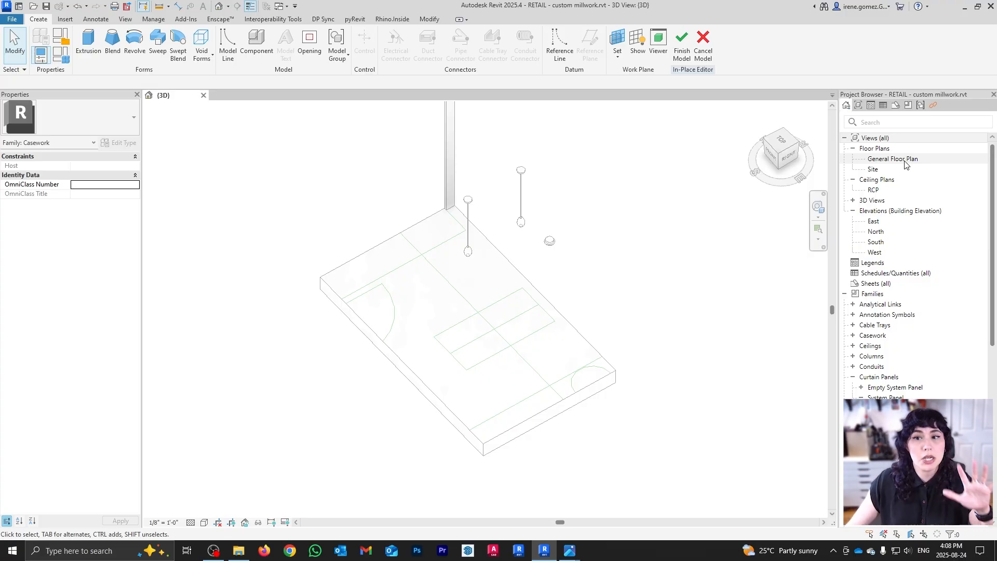
# - Open the General Floor Plan view, place it side by side with the 3D view, and frame the rectangular desk outline
pyautogui.doubleClick(903, 159)
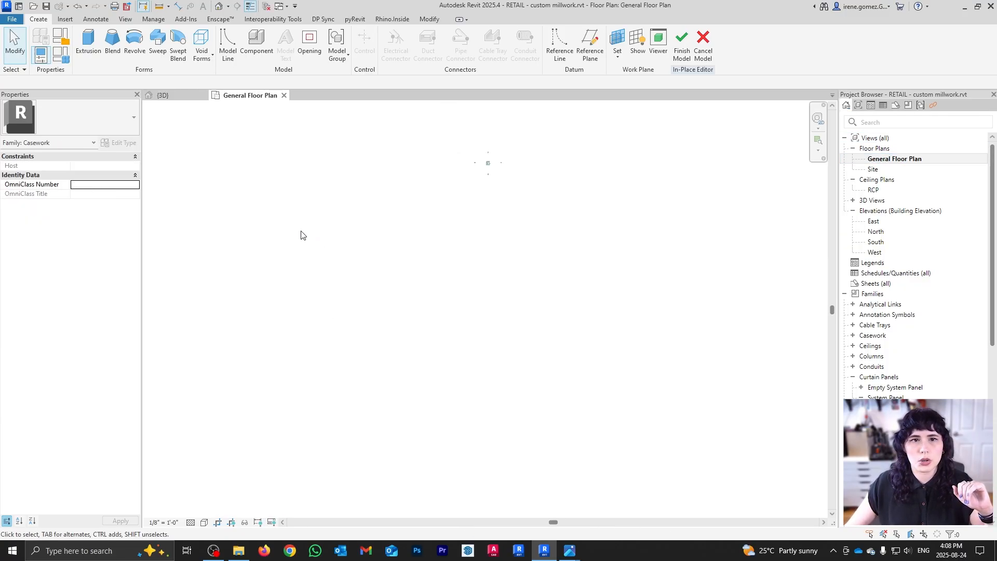
pyautogui.moveTo(271, 97); pyautogui.dragTo(829, 288)
pyautogui.moveTo(408, 289); pyautogui.dragTo(192, 269, button='middle')
pyautogui.click(589, 290)
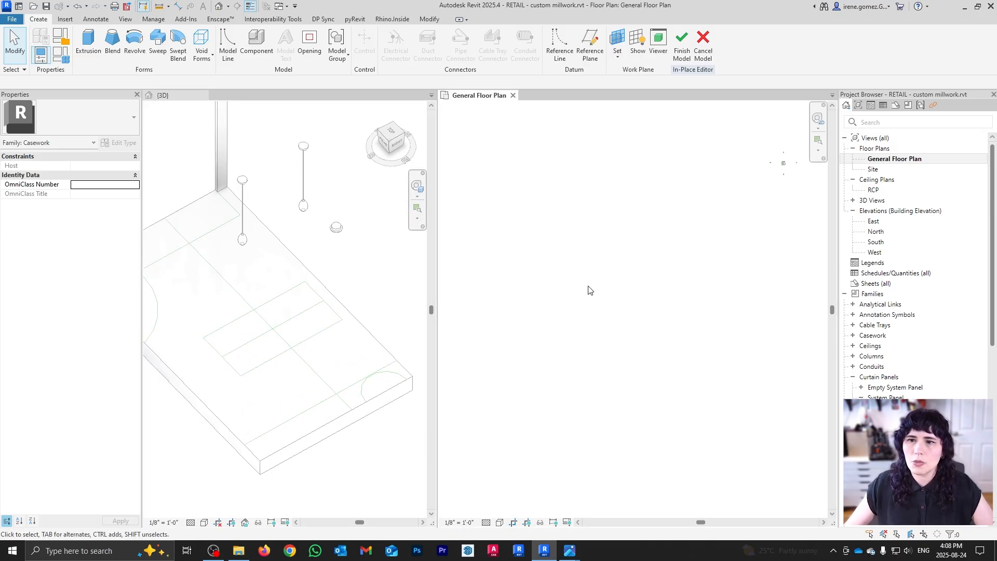
pyautogui.scroll(8, 787, 181)
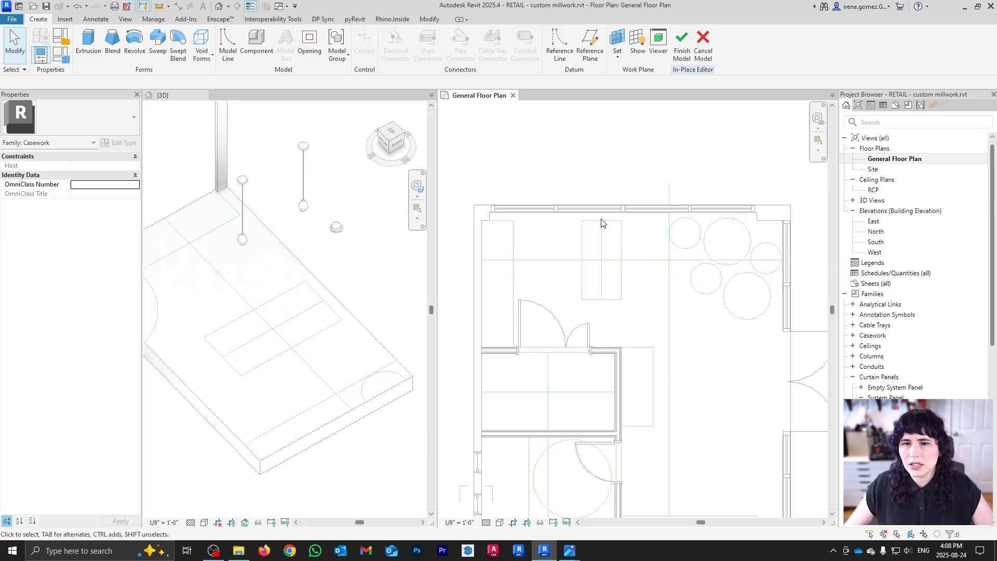
pyautogui.scroll(3, 602, 224)
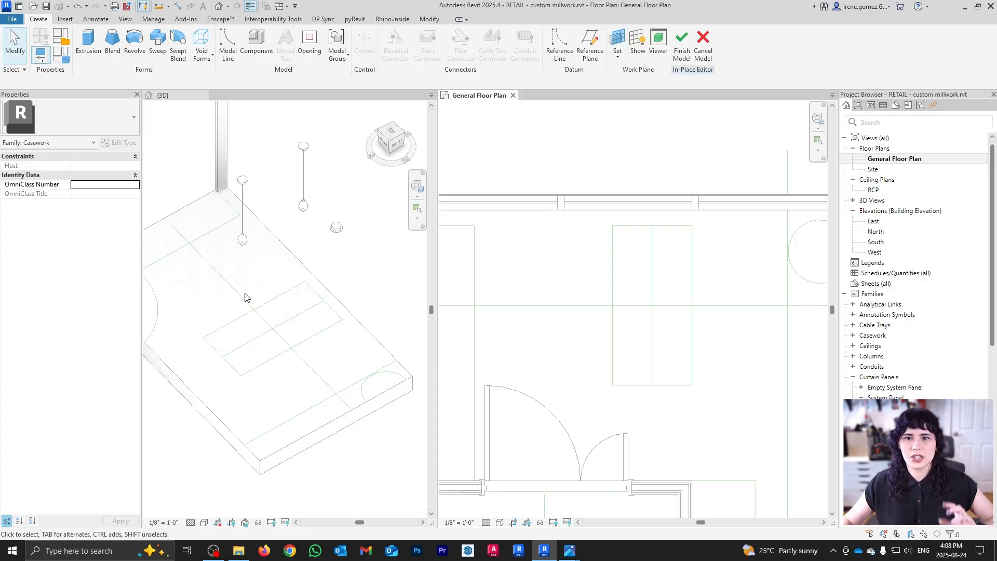
pyautogui.scroll(1, 647, 257)
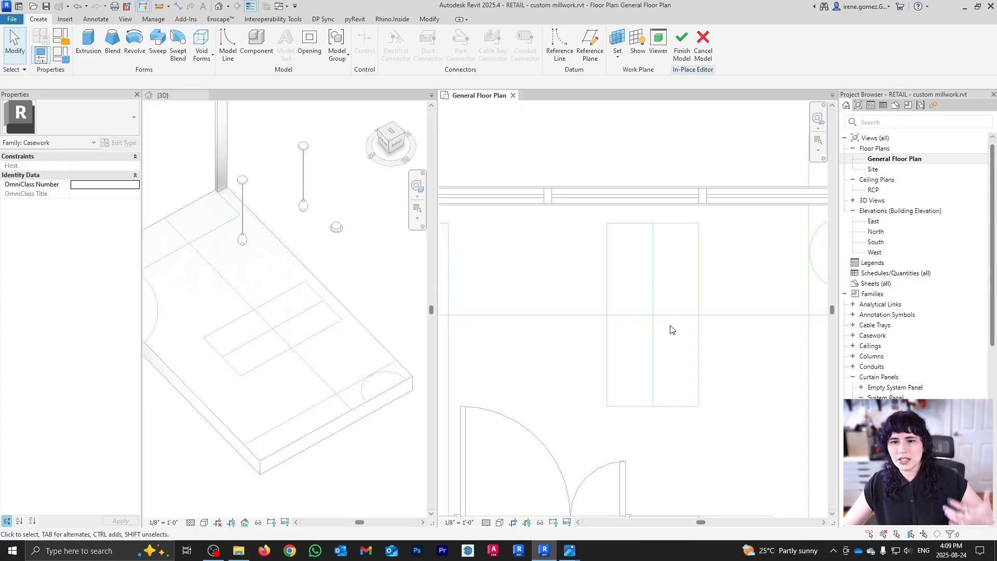
pyautogui.scroll(-1, 623, 270)
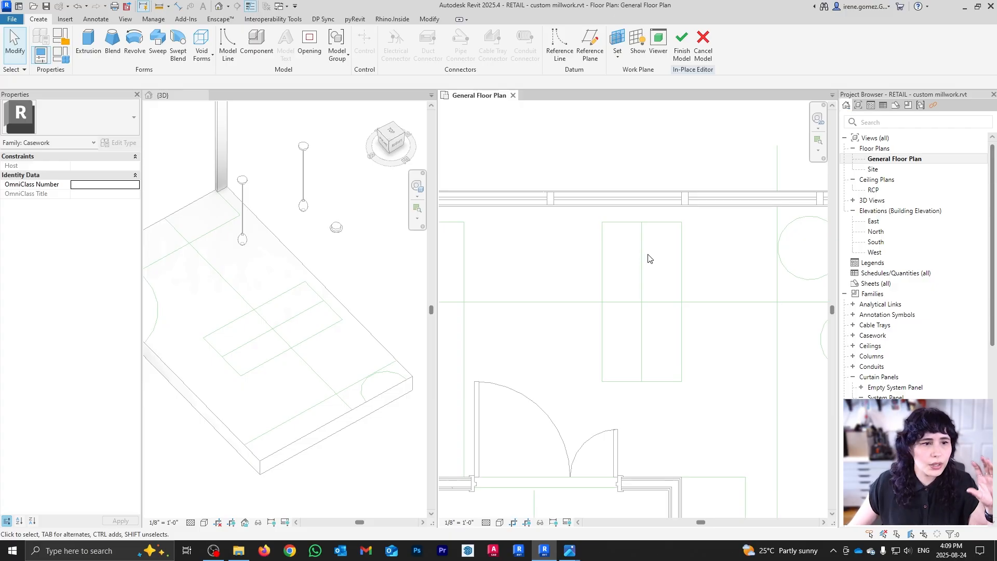
# - Study the tiered volumes of the pink SKIN counter in the photo viewer and return to Revit
pyautogui.moveTo(570, 549)
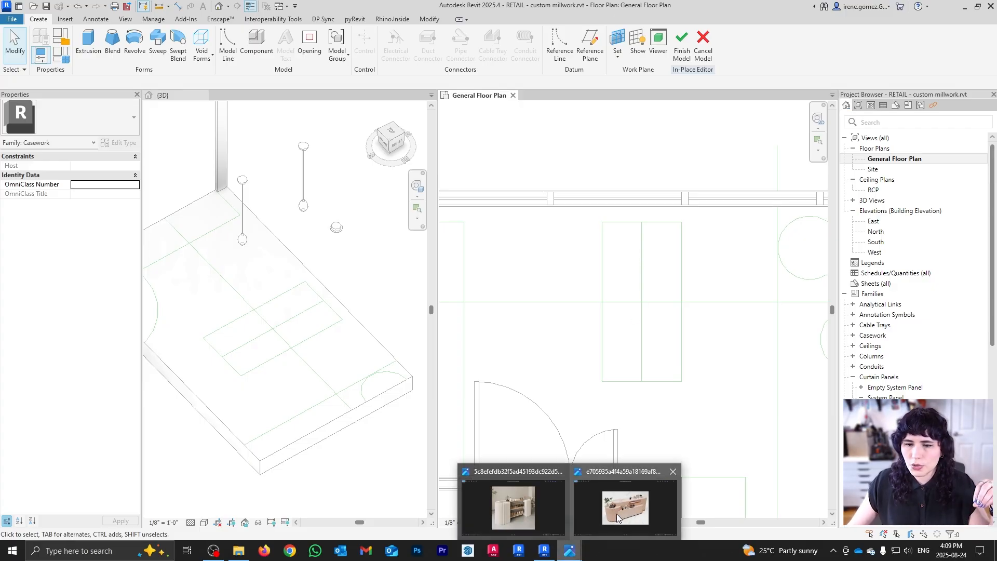
pyautogui.click(618, 511)
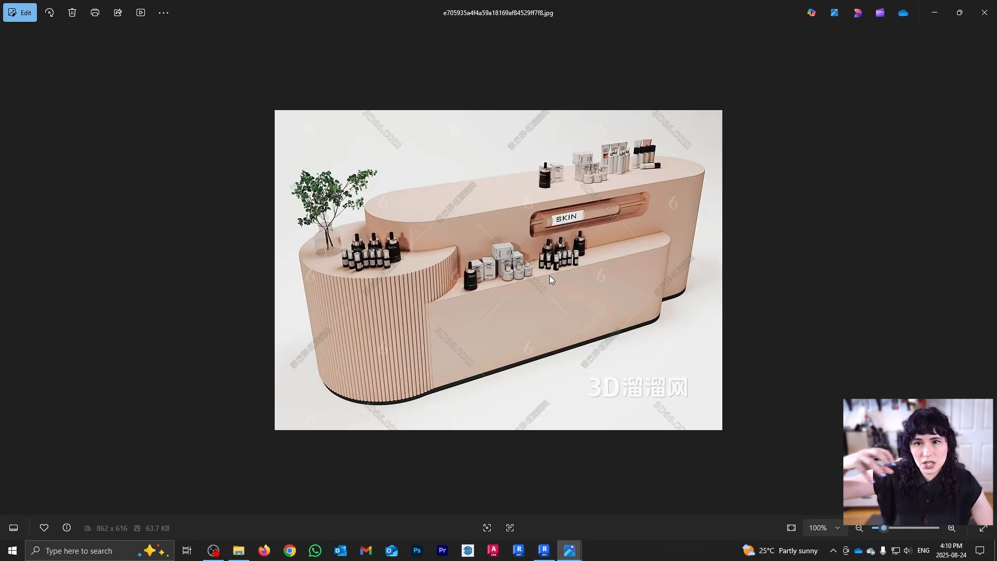
pyautogui.click(548, 553)
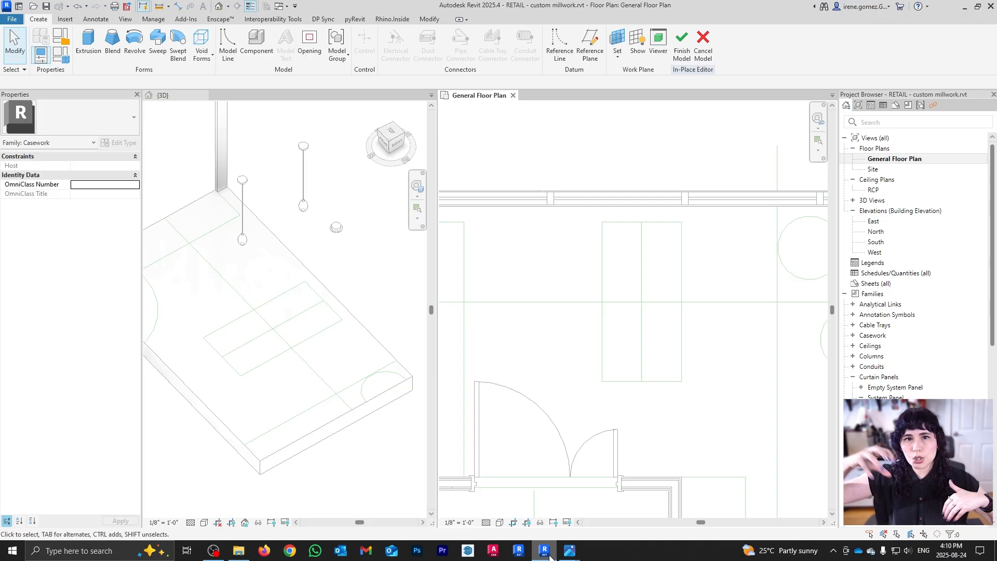
# - Start an extrusion and sketch a rectangle about 3'-7" long from the desk outline's upper-left corner in the floor plan
pyautogui.click(88, 41)
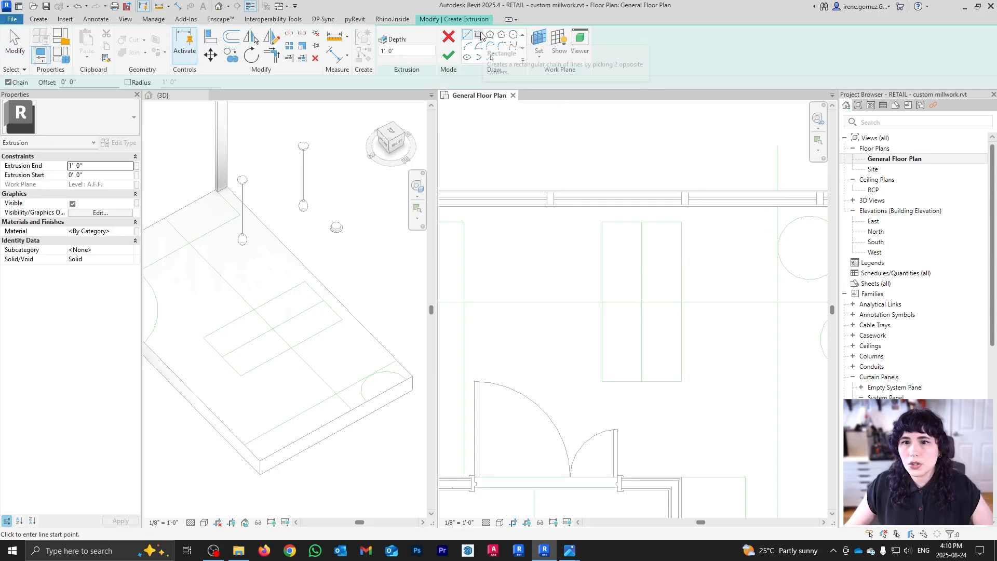
pyautogui.click(479, 36)
pyautogui.moveTo(691, 266); pyautogui.dragTo(630, 264, button='middle')
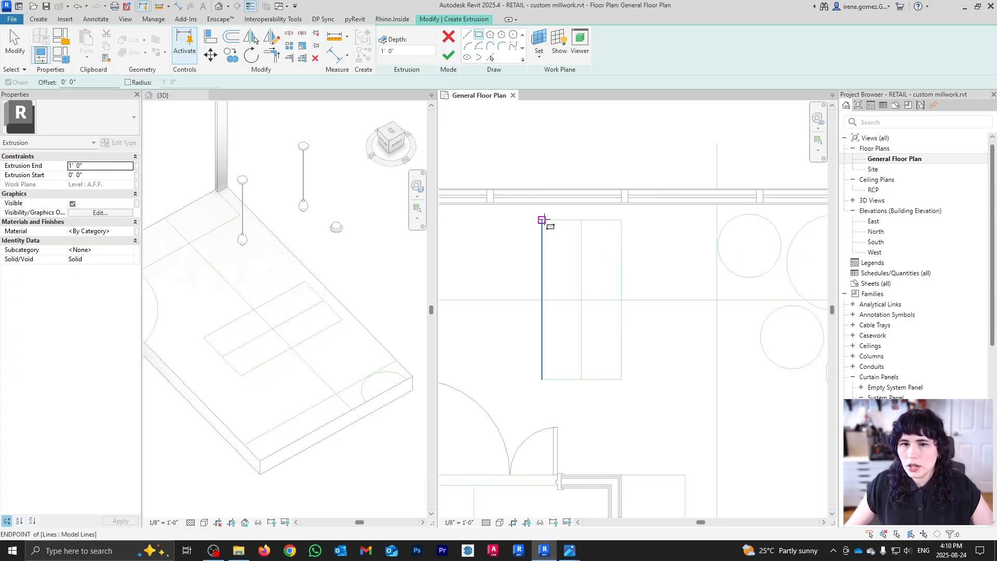
pyautogui.click(542, 220)
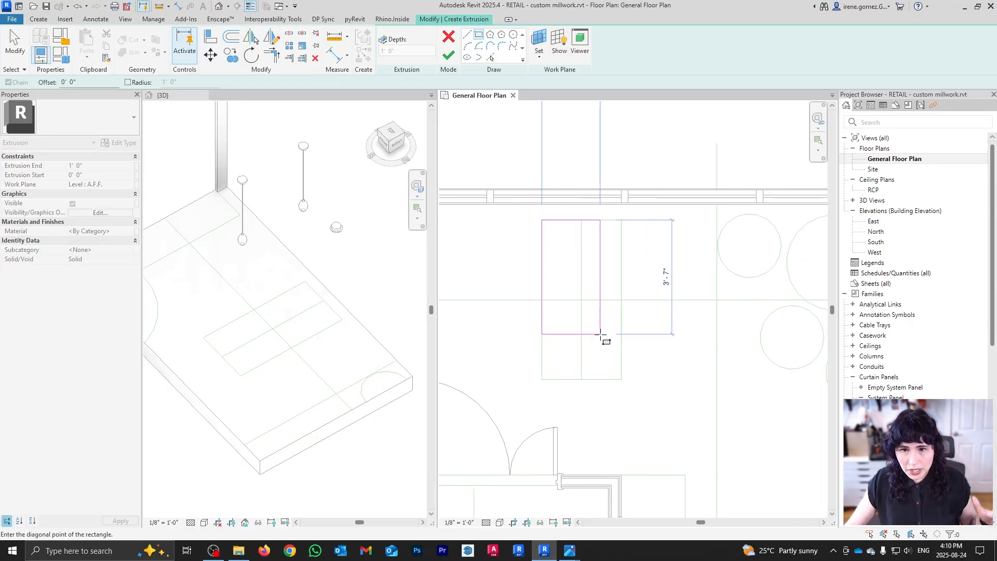
pyautogui.click(600, 334)
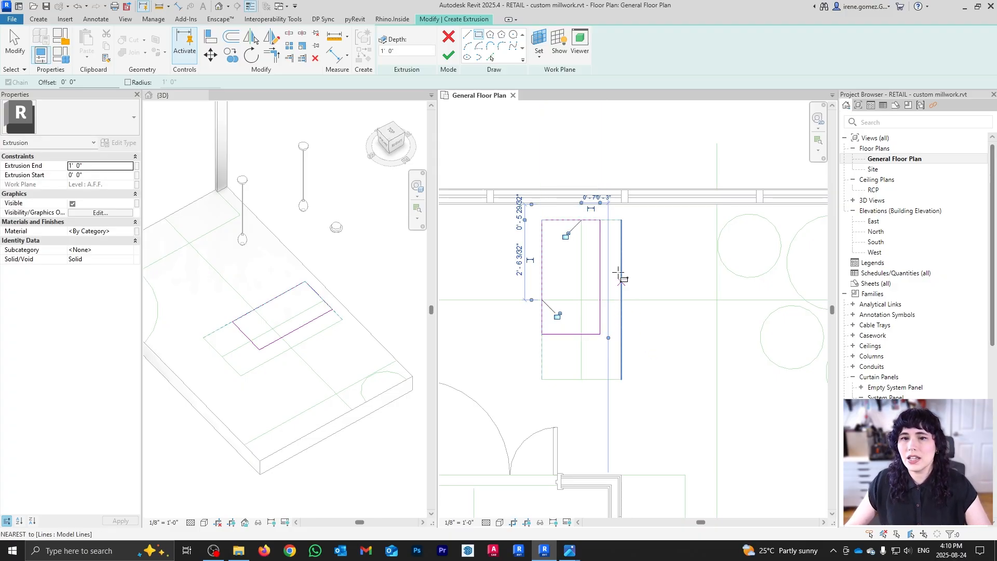
pyautogui.press('Escape')
pyautogui.press('Escape')
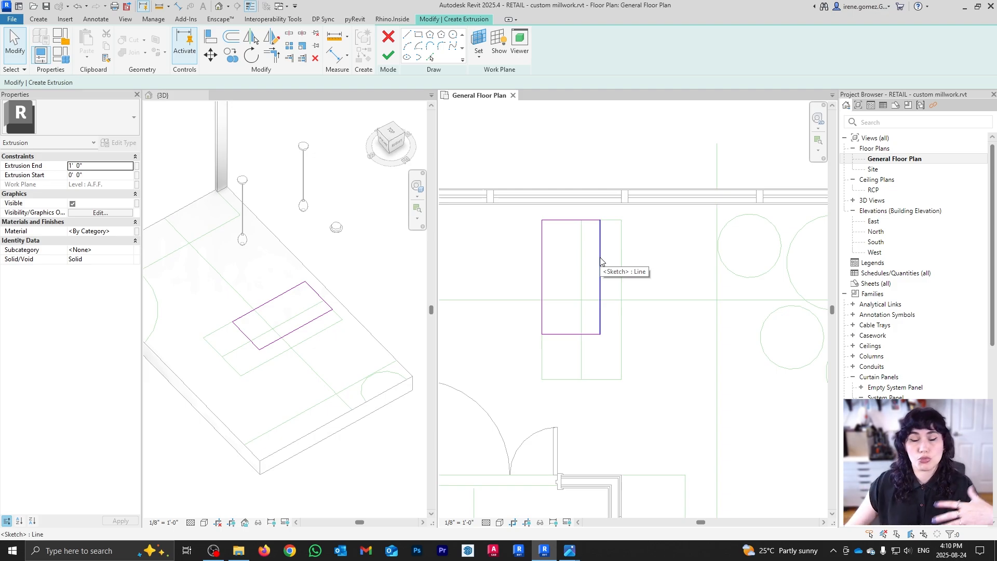
# - Check the white fluted counter image and set the sketch rectangle's right side 6" inside the desk outline's right edge
pyautogui.click(600, 257)
pyautogui.scroll(4, 618, 205)
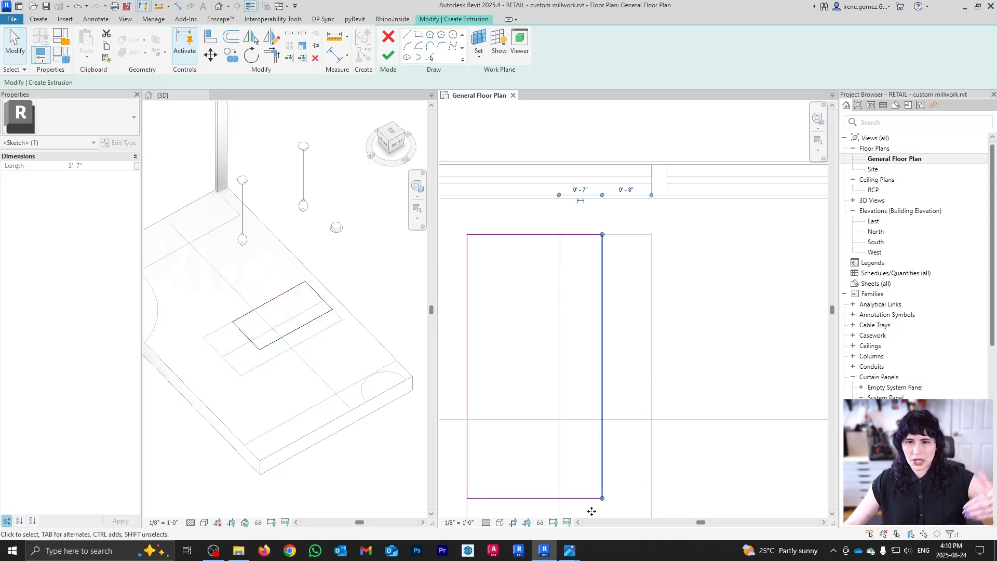
pyautogui.click(556, 525)
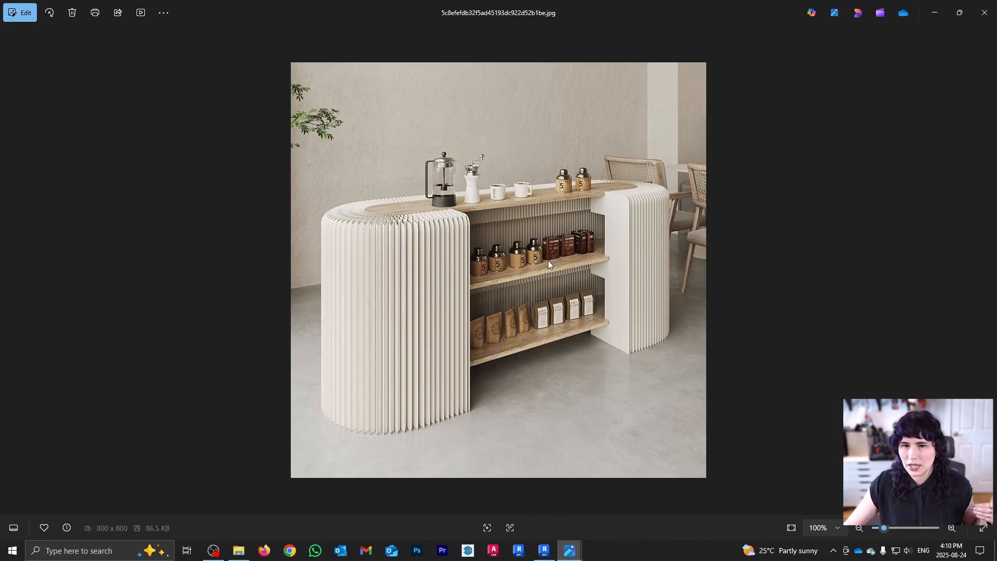
pyautogui.click(549, 556)
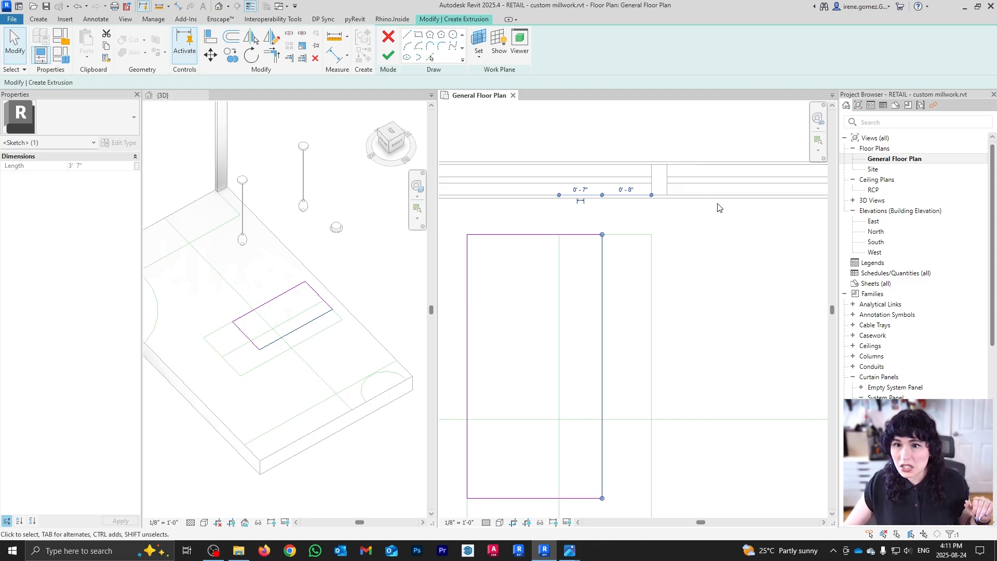
pyautogui.click(629, 190)
pyautogui.write('6"')
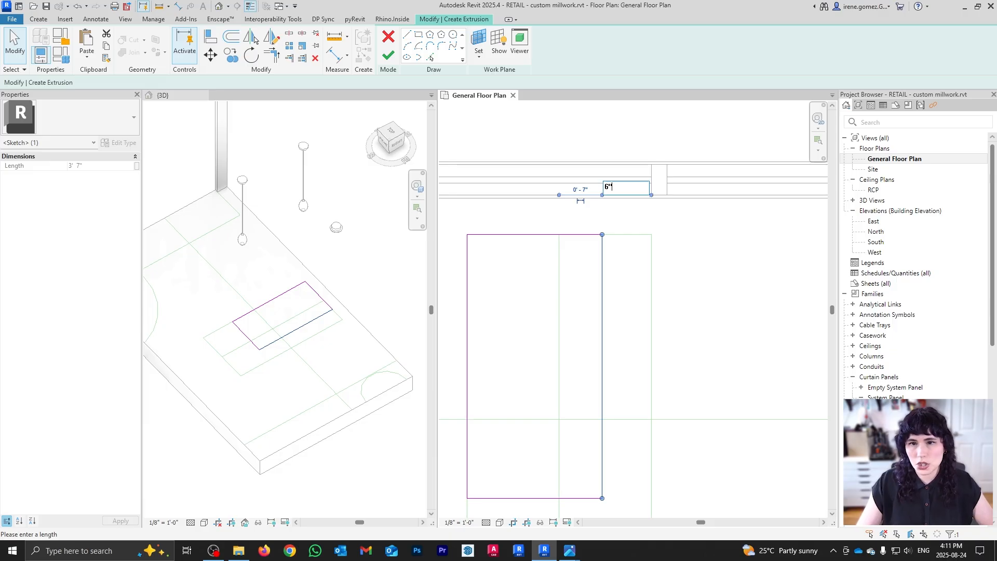
pyautogui.press('Return')
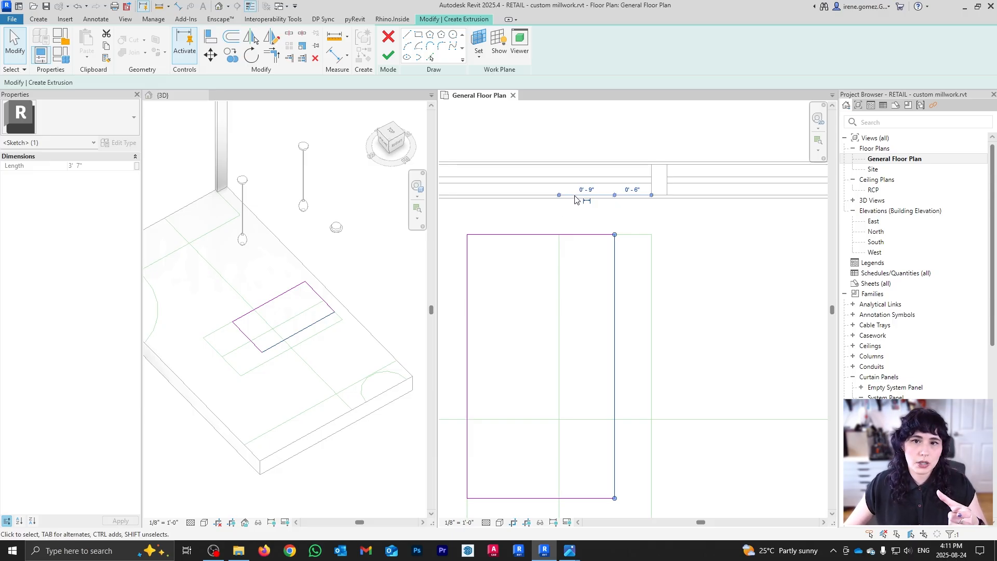
# - Measure the sketch rectangle's full width by extending the temporary dimension to its opposite side
pyautogui.moveTo(558, 196); pyautogui.dragTo(468, 246)
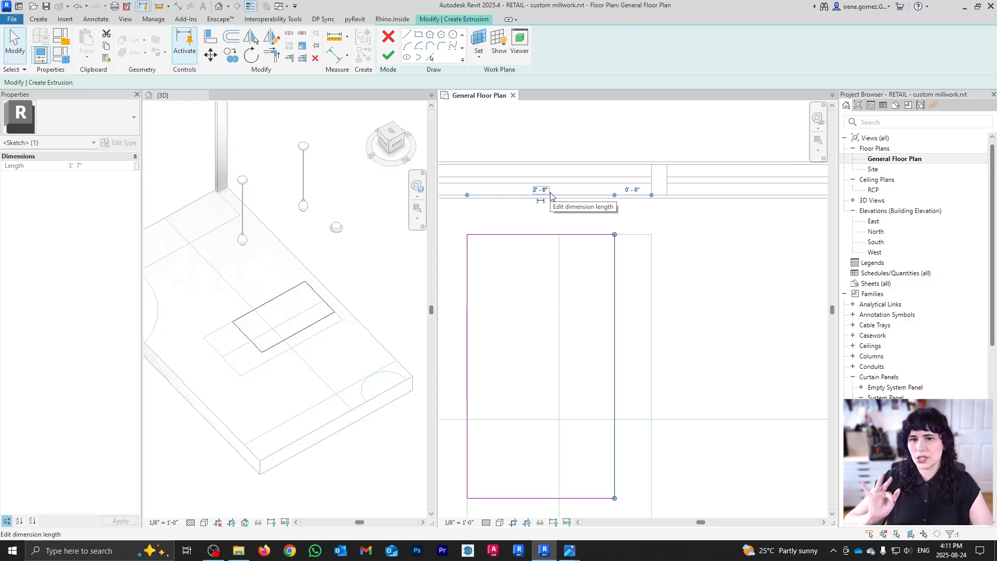
pyautogui.scroll(-2, 565, 197)
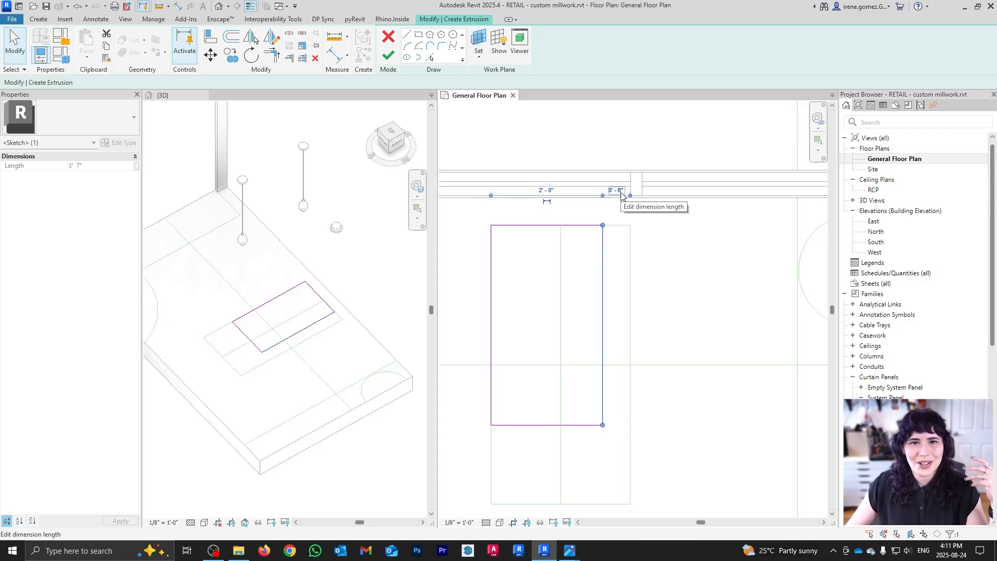
pyautogui.moveTo(656, 381); pyautogui.dragTo(701, 313, button='middle')
pyautogui.scroll(-2, 702, 313)
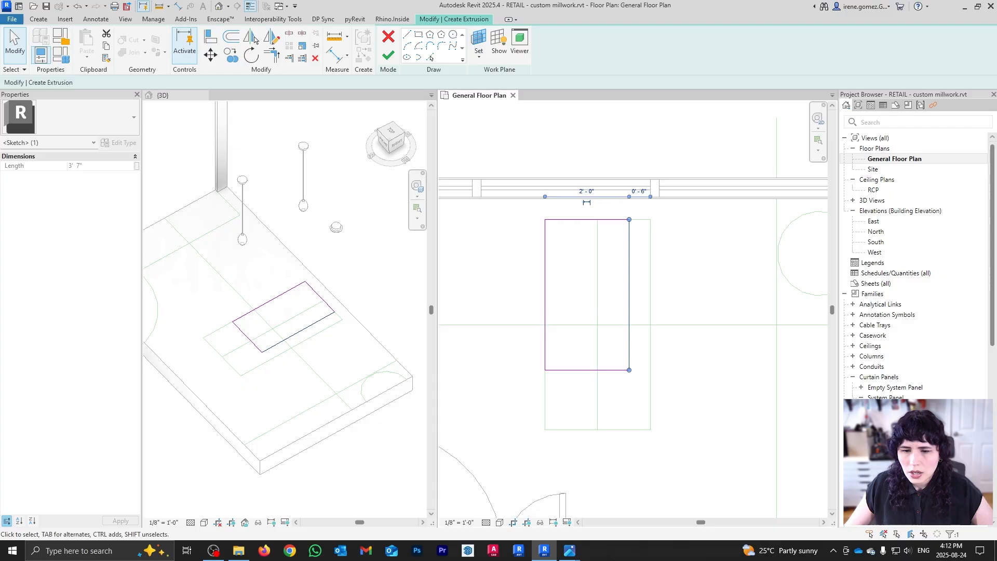
# - Review the pink SKIN counter image again for its proportions and return to the extrusion sketch in Revit
pyautogui.moveTo(570, 551)
pyautogui.click(597, 507)
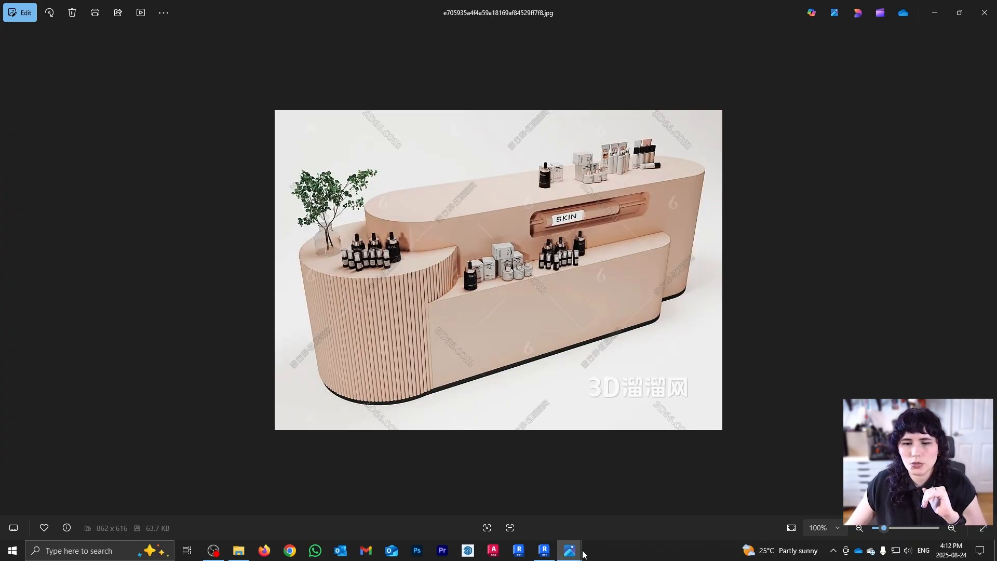
pyautogui.moveTo(567, 551)
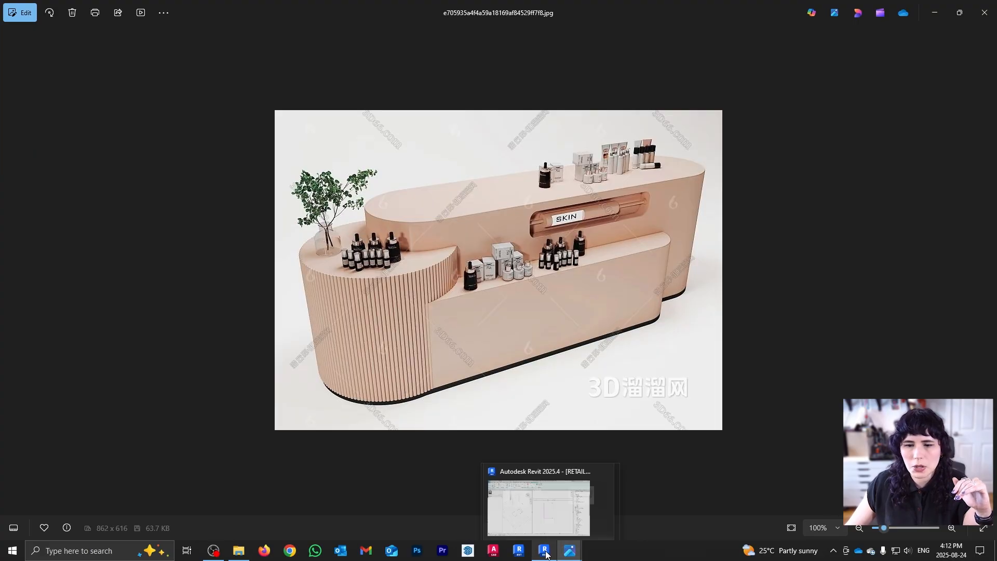
pyautogui.click(542, 506)
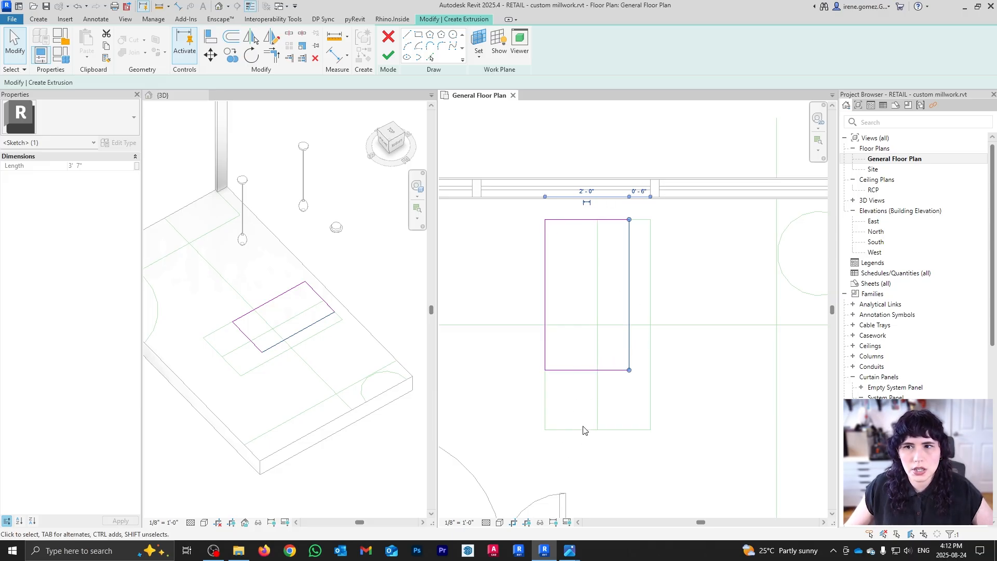
# - Set the sketch rectangle's lower edge 15" from the desk outline's lower edge and measure the rectangle's full length
pyautogui.click(578, 370)
pyautogui.scroll(1, 640, 415)
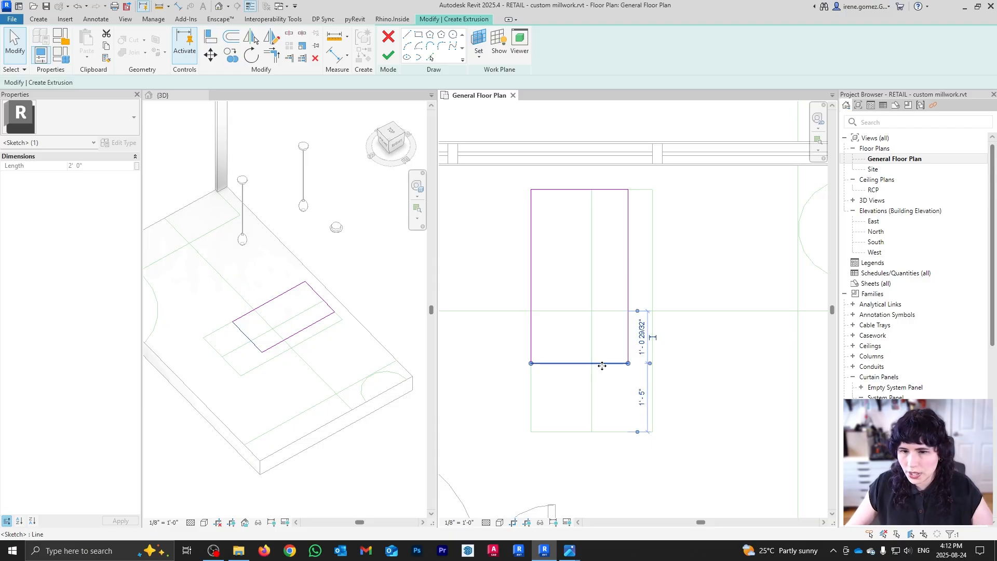
pyautogui.click(642, 398)
pyautogui.write('15"')
pyautogui.press('Return')
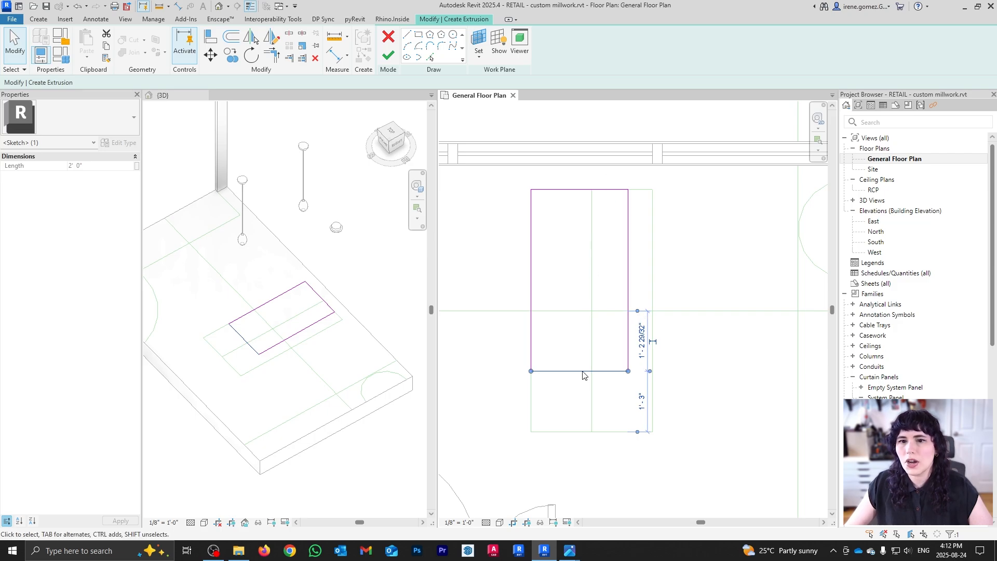
pyautogui.moveTo(638, 311)
pyautogui.mouseDown()
pyautogui.moveTo(634, 190)
pyautogui.moveTo(624, 192)
pyautogui.mouseUp()
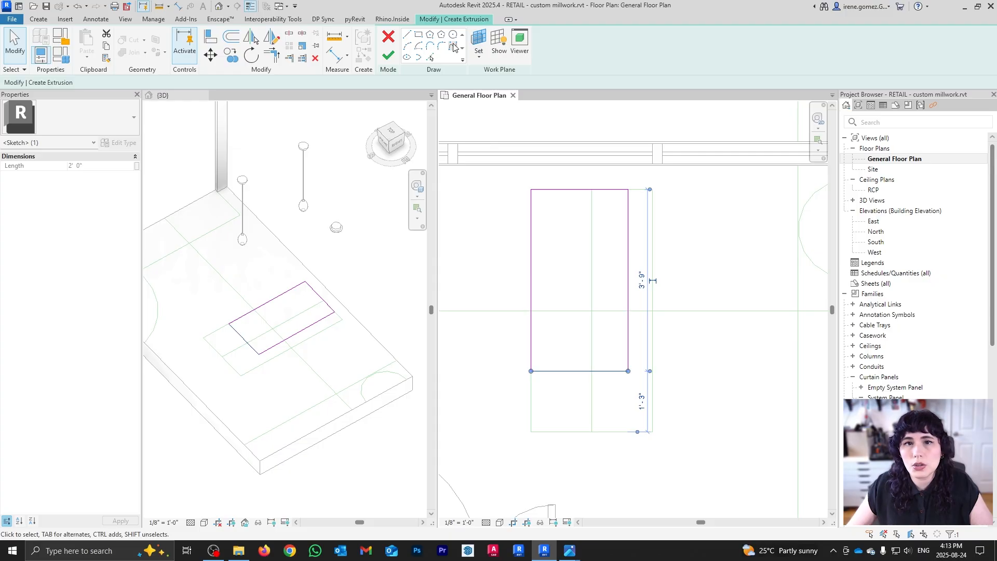
# - Fillet the sketch rectangle's two upper corners with arcs of about 6" radius on the left and 7" on the right
pyautogui.click(445, 48)
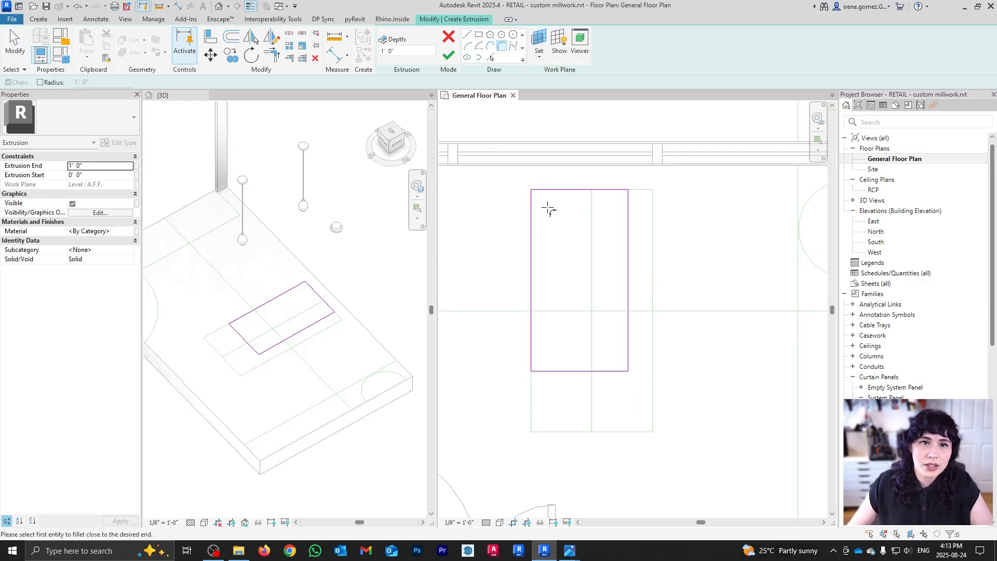
pyautogui.click(532, 211)
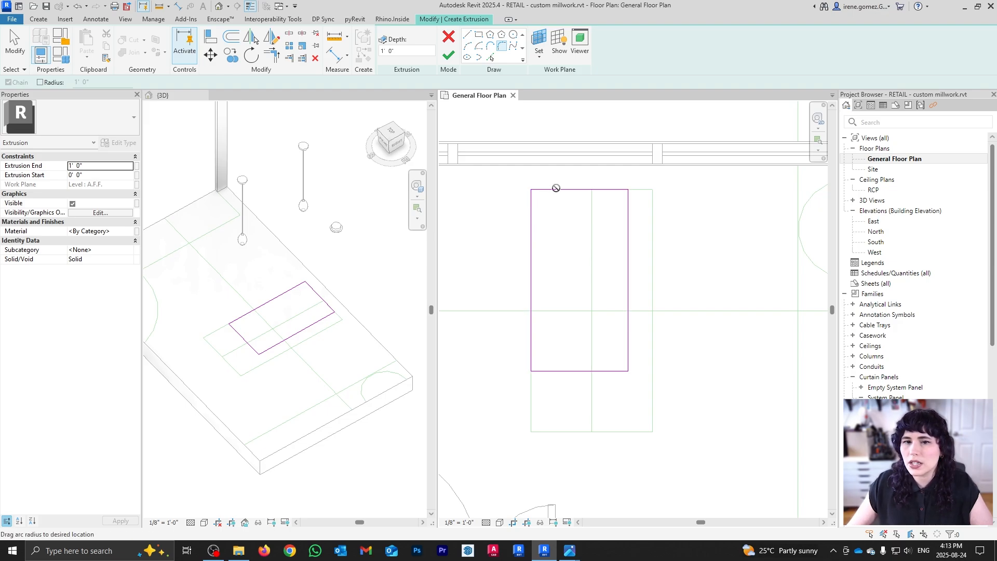
pyautogui.click(556, 190)
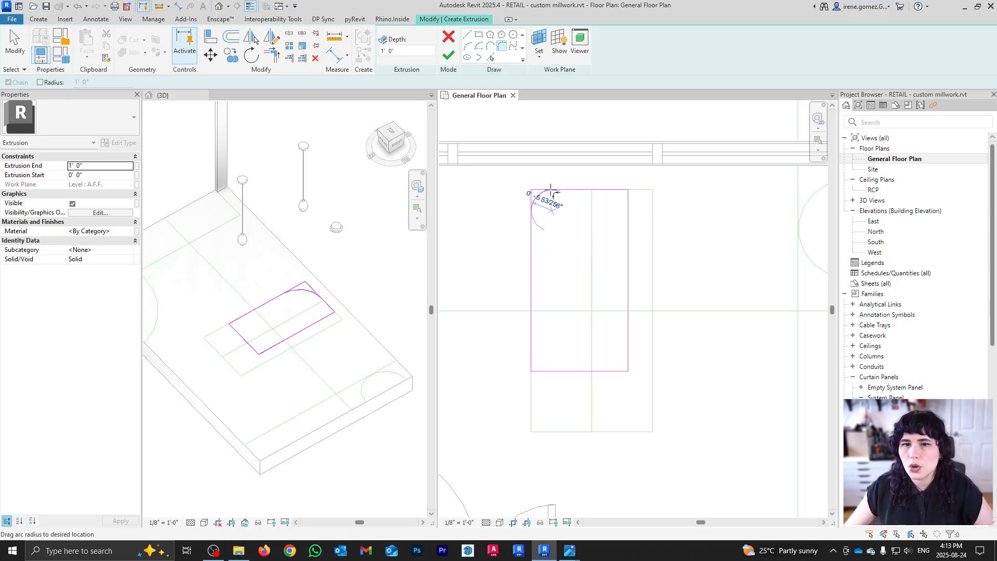
pyautogui.click(540, 196)
pyautogui.click(614, 190)
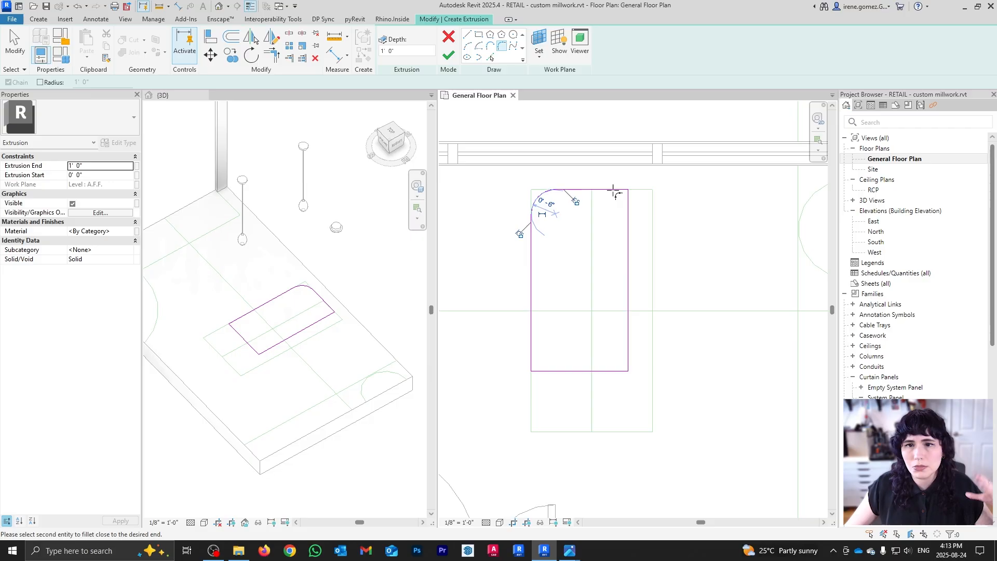
pyautogui.click(628, 206)
pyautogui.click(619, 199)
# - Fillet the sketch rectangle's two lower corners with arcs of about 7" radius on the right and 6" on the left
pyautogui.click(611, 371)
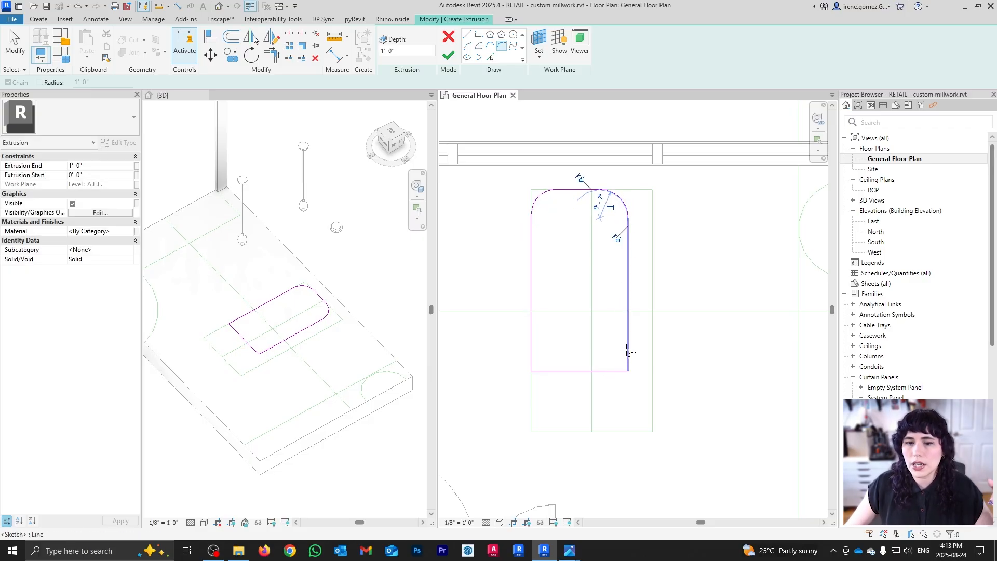
pyautogui.click(627, 346)
pyautogui.click(619, 362)
pyautogui.click(546, 371)
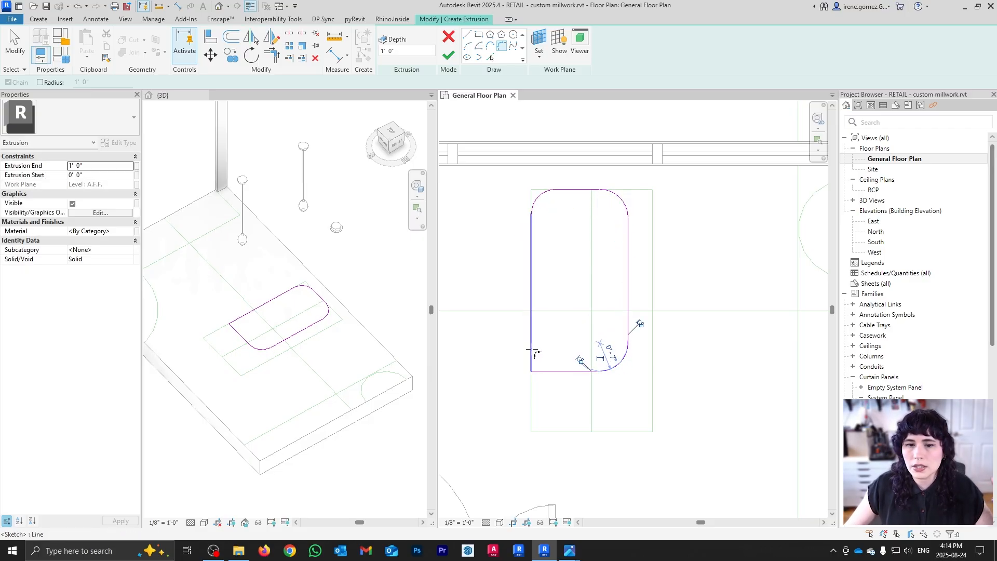
pyautogui.click(532, 349)
pyautogui.click(541, 363)
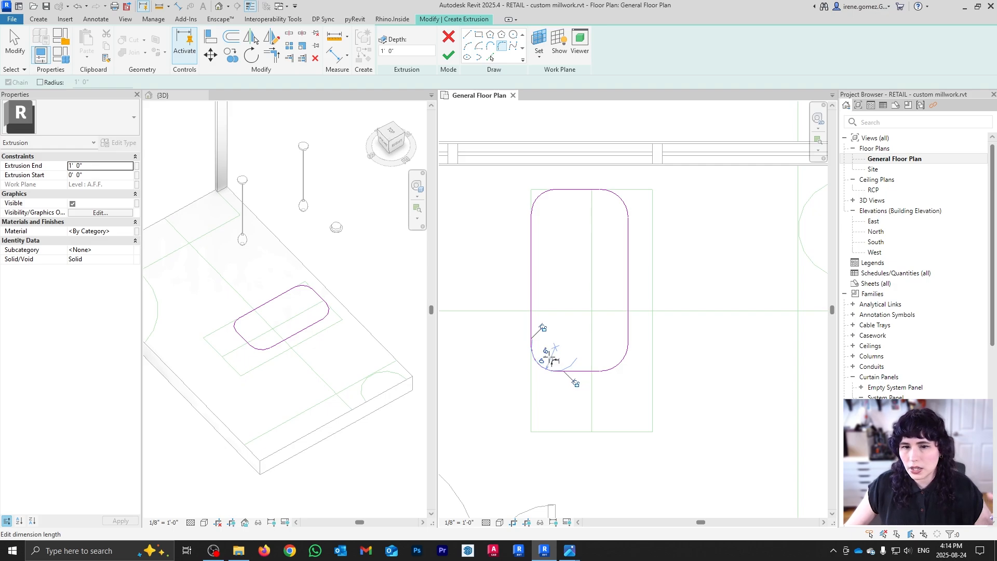
pyautogui.scroll(2, 546, 362)
pyautogui.press('Escape')
pyautogui.press('Escape')
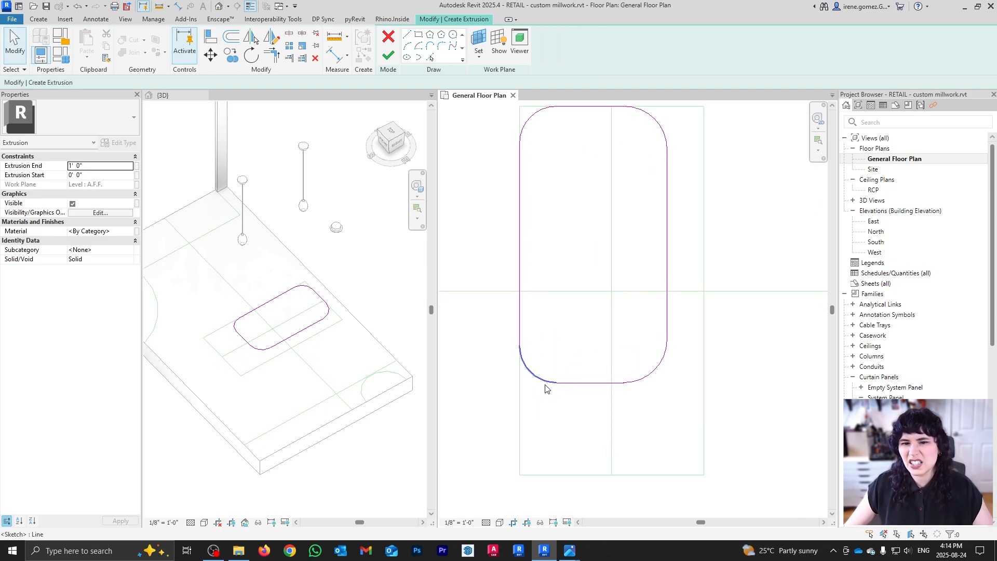
# - Set both lower corner arcs to a 12" radius, deleting the leftover short line between them
pyautogui.click(543, 380)
pyautogui.click(544, 361)
pyautogui.write('12')
pyautogui.press('Return')
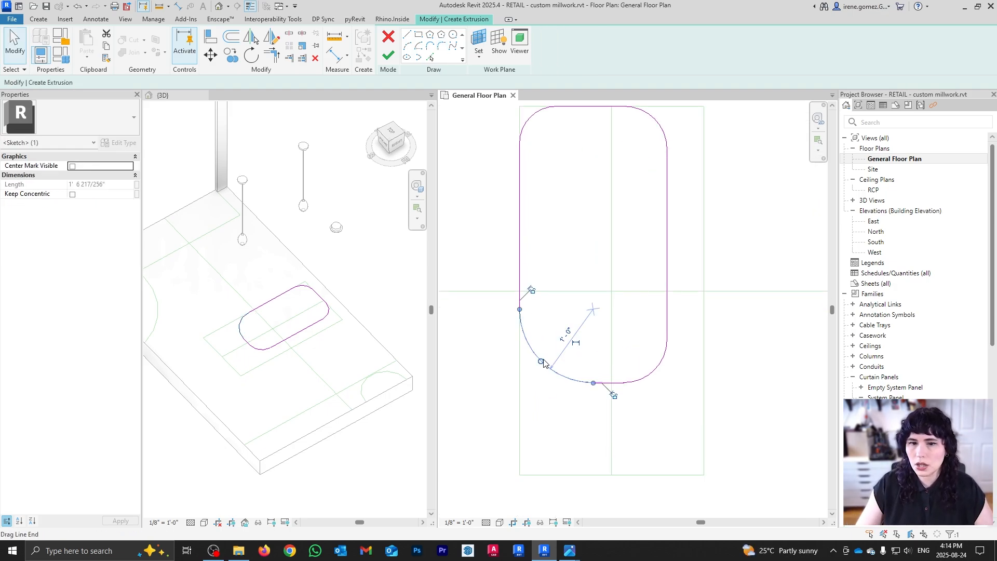
pyautogui.click(653, 370)
pyautogui.click(626, 349)
pyautogui.write('12')
pyautogui.press('Return')
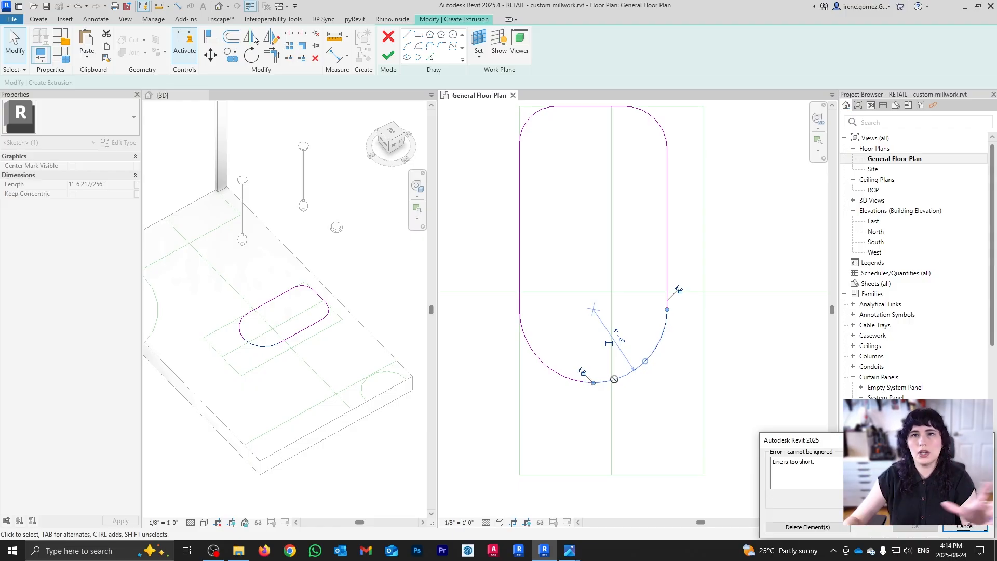
pyautogui.moveTo(857, 440); pyautogui.dragTo(487, 243)
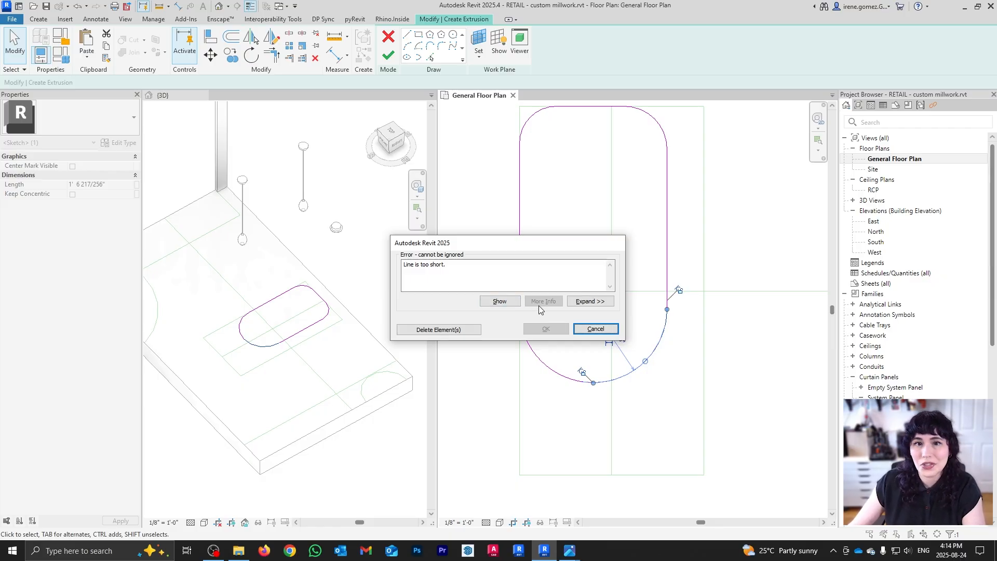
pyautogui.click(457, 330)
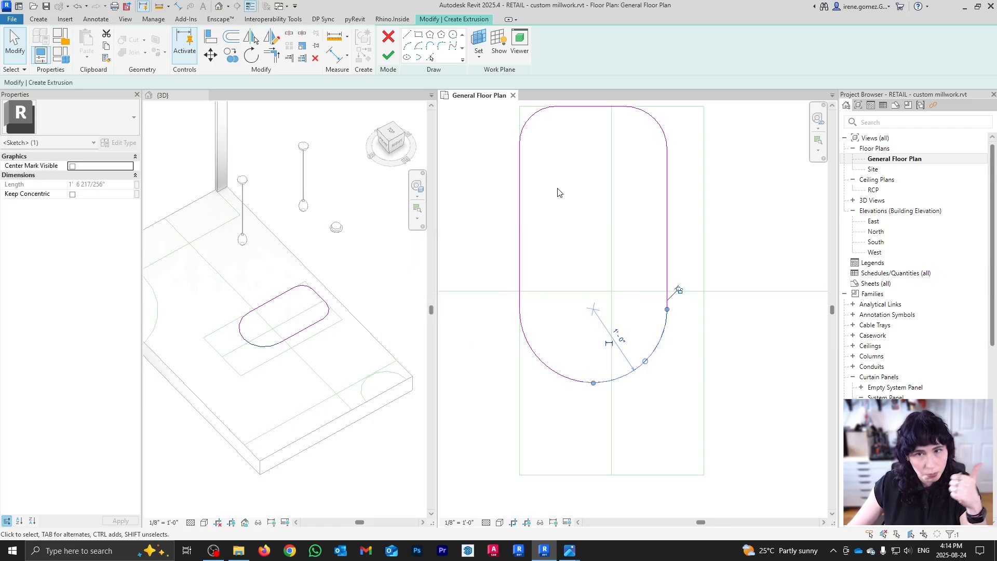
# - Set both upper corner arcs to a 12" radius and delete the too-short line between them
pyautogui.click(526, 121)
pyautogui.click(544, 131)
pyautogui.write('12')
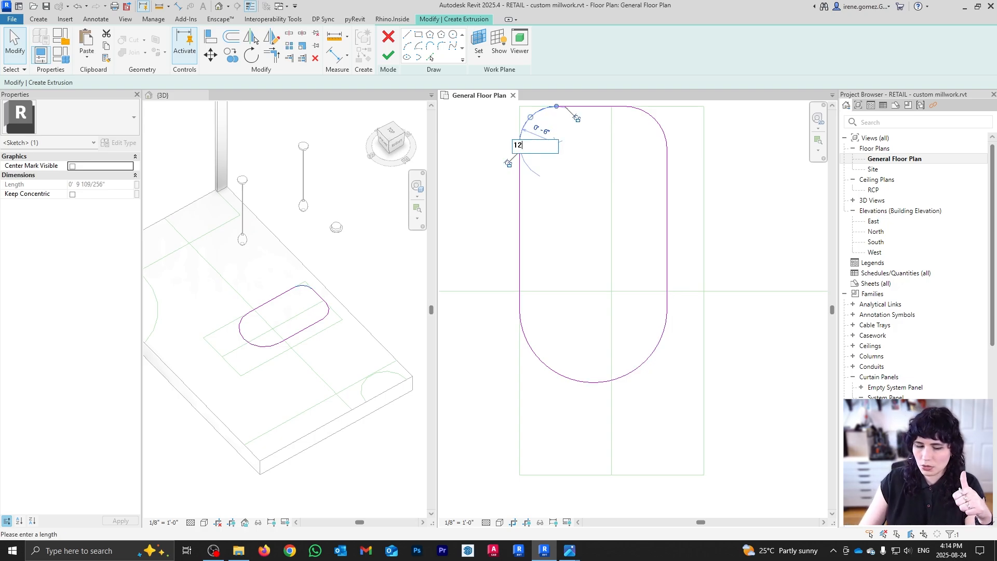
pyautogui.press('Return')
pyautogui.click(652, 118)
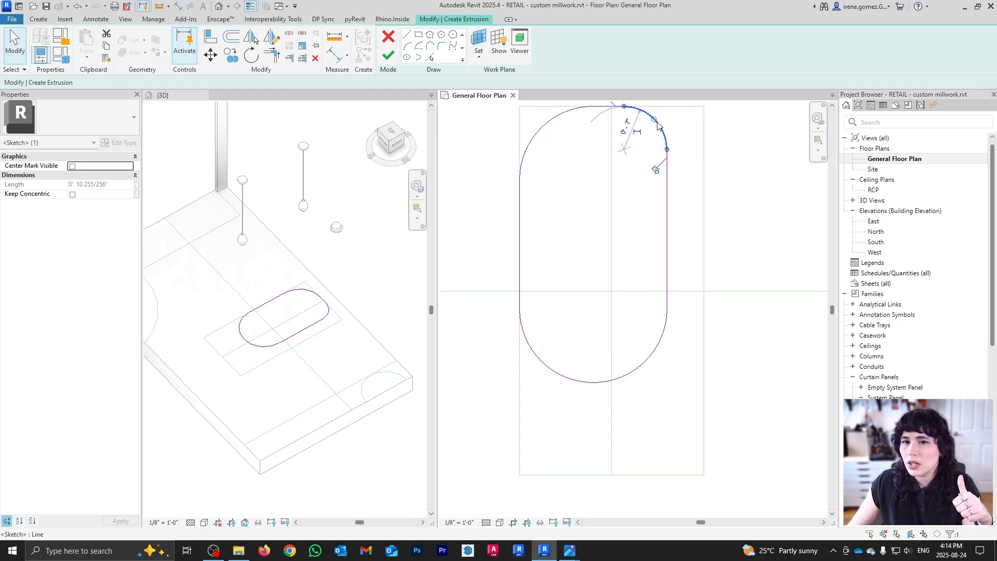
pyautogui.click(625, 127)
pyautogui.write('12')
pyautogui.press('Return')
pyautogui.click(456, 329)
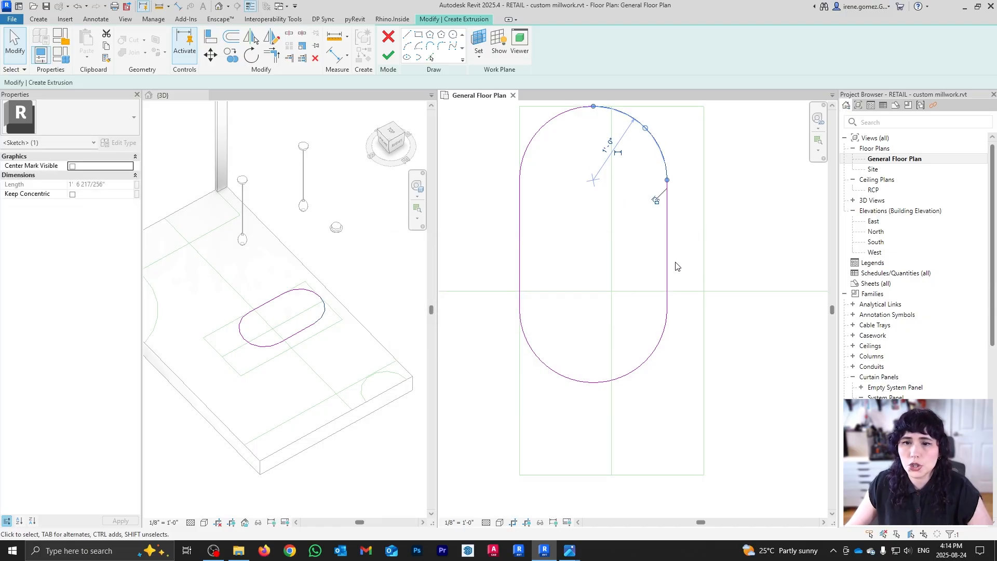
# - Try setting the rounded outline's width to 700 mm and undo the change
pyautogui.click(667, 249)
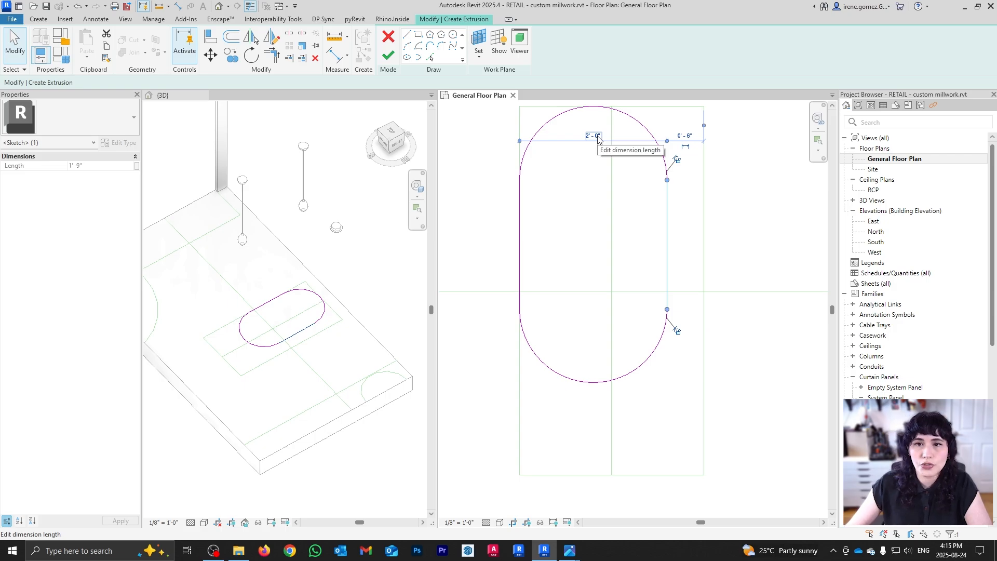
pyautogui.click(599, 141)
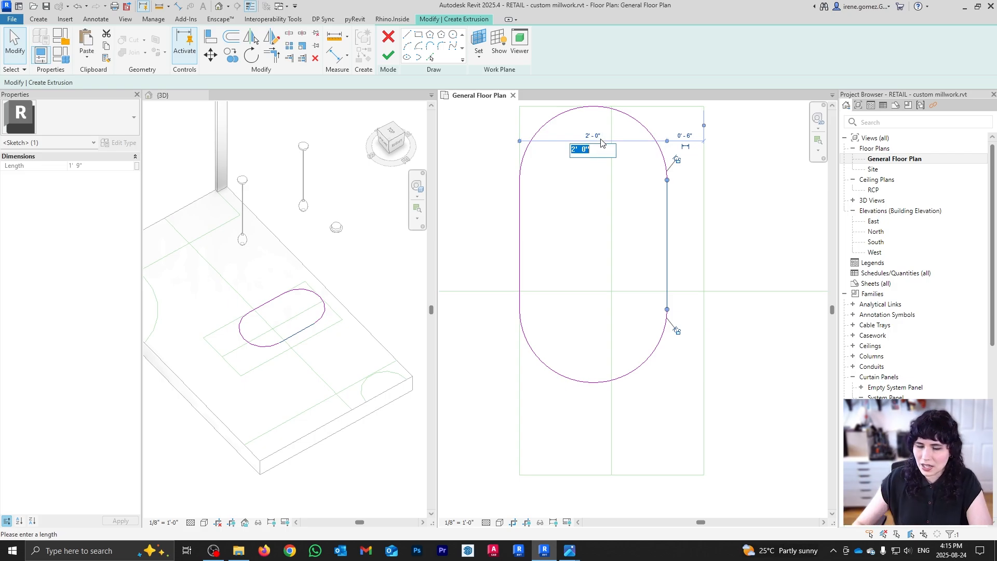
pyautogui.write('700mm')
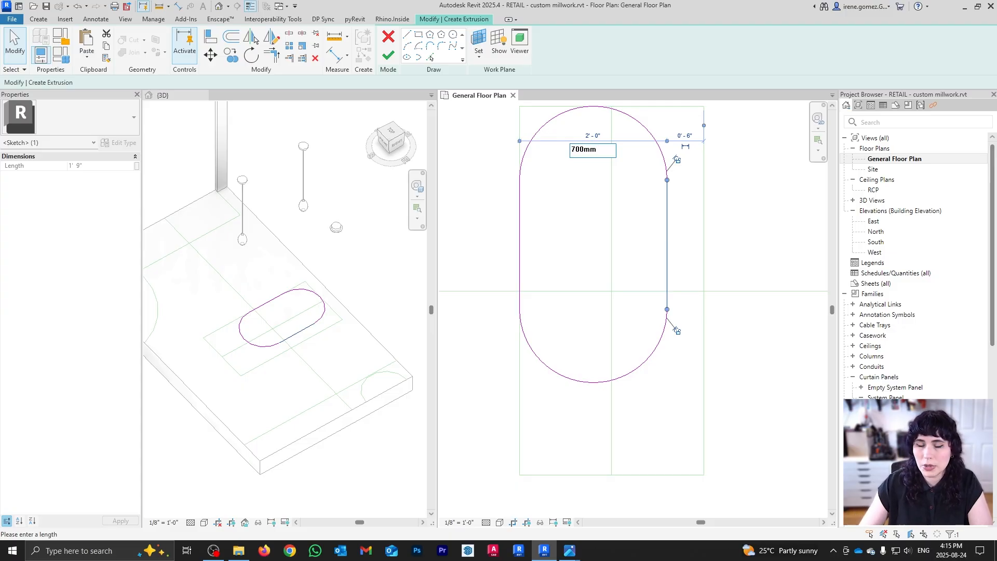
pyautogui.press('Return')
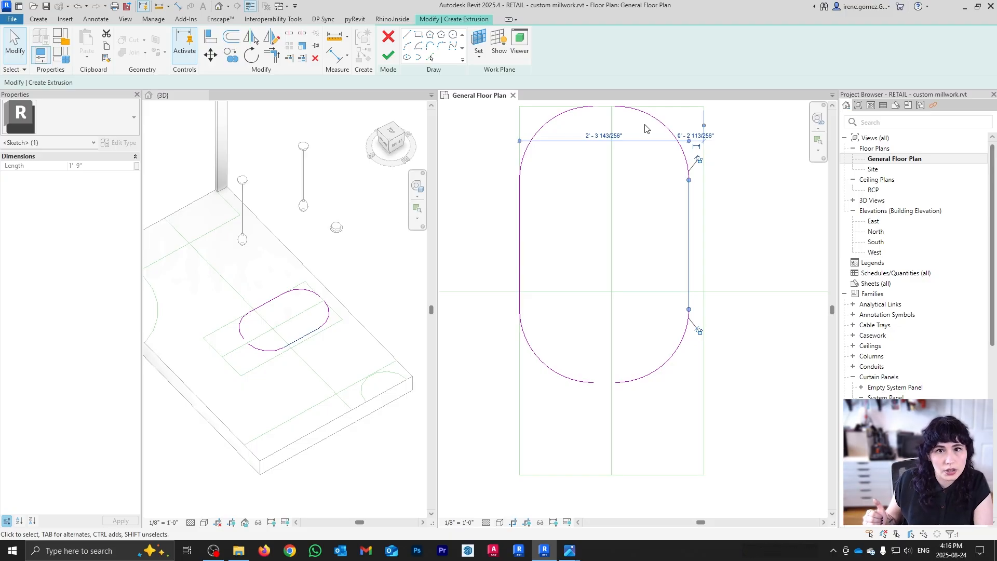
pyautogui.hotkey('ctrl', 'z')
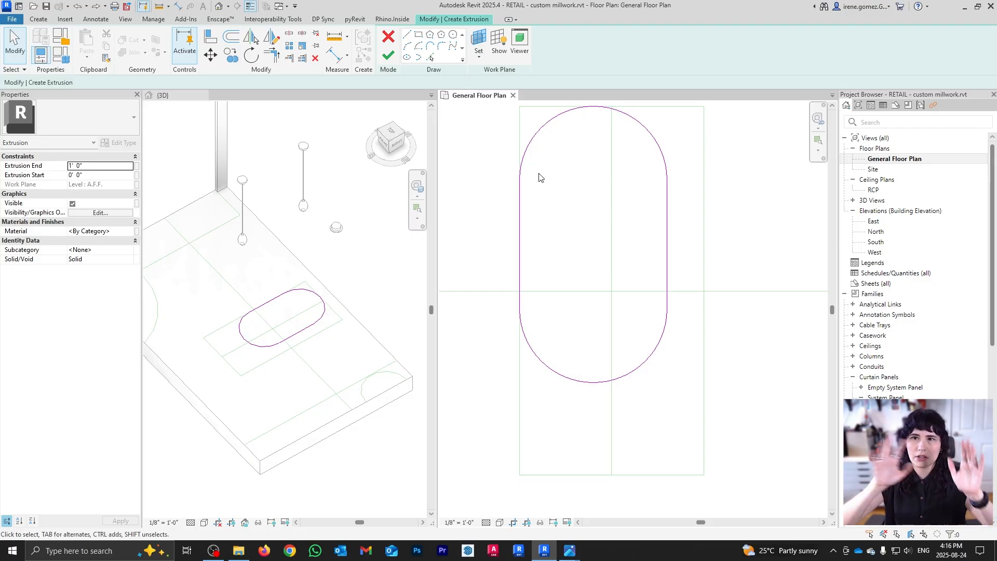
# - Set the extrusion end to 42", finish the rounded extrusion and inspect it in the 3D view
pyautogui.click(112, 166)
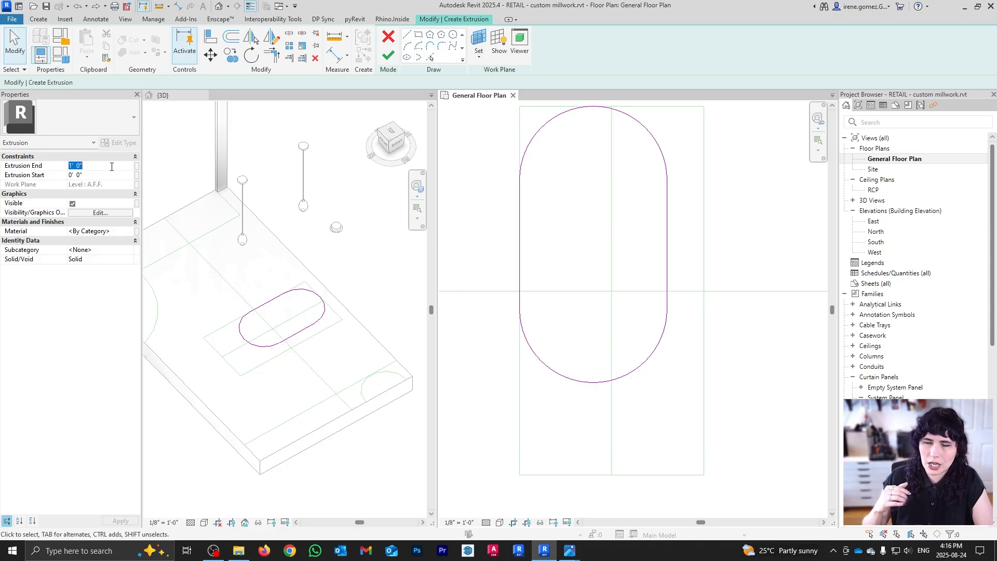
pyautogui.write('42')
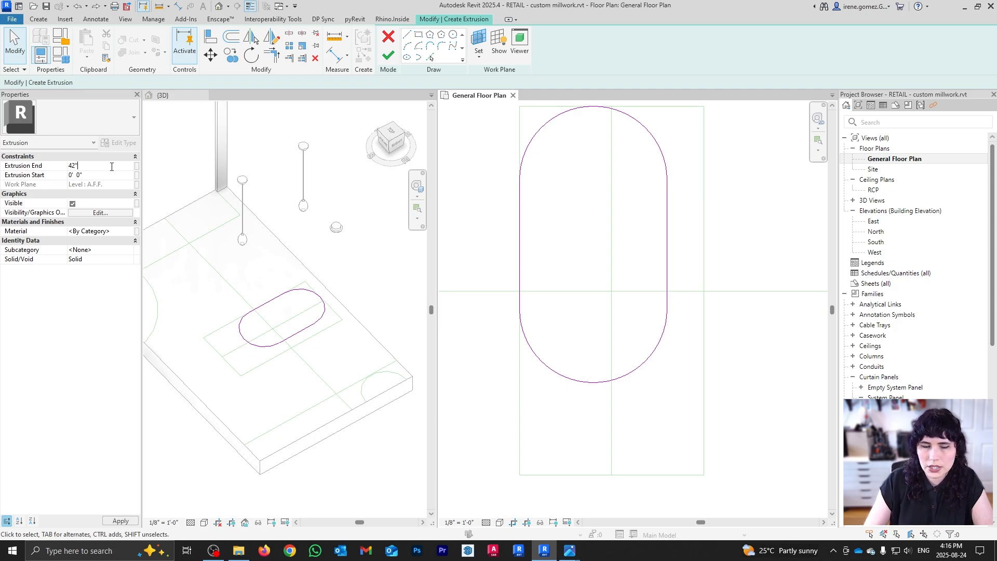
pyautogui.press('Return')
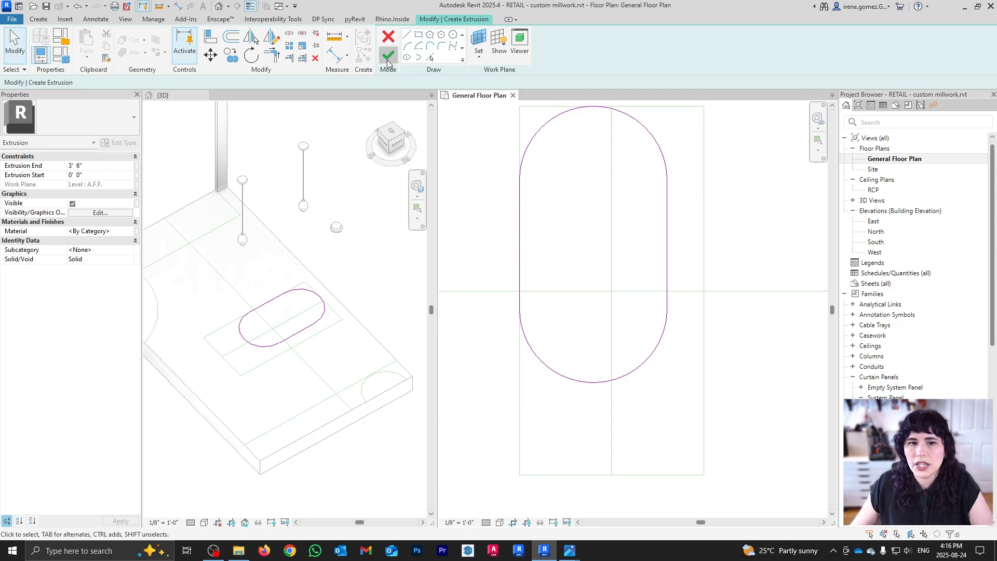
pyautogui.click(388, 56)
pyautogui.click(382, 324)
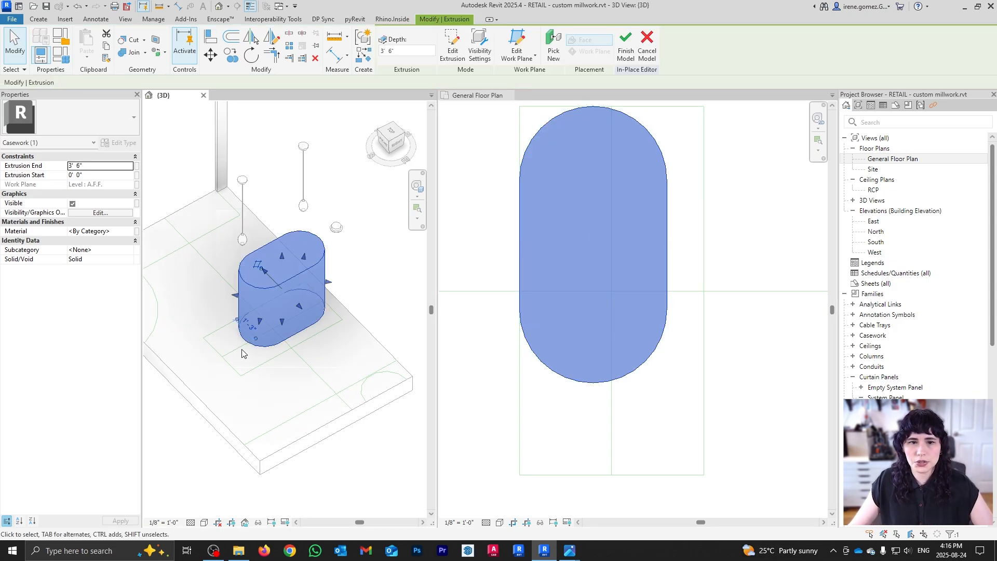
pyautogui.click(376, 460)
pyautogui.keyDown('shift'); pyautogui.moveTo(289, 363); pyautogui.dragTo(323, 357, button='middle'); pyautogui.keyUp('shift')
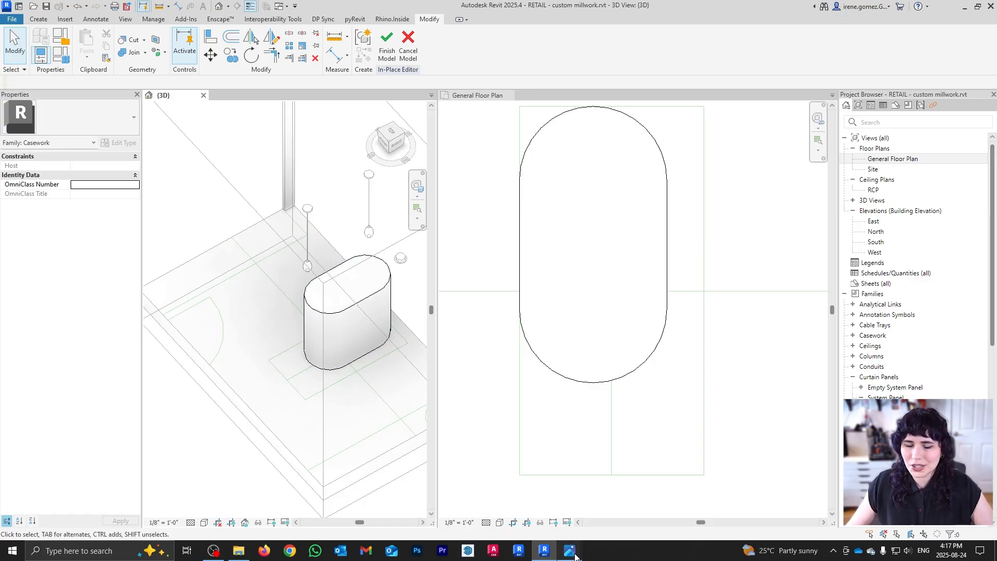
# - Check the pink SKIN counter image, then start a new extrusion with a 1'-3" radius circle centred on the desk outline's lower edge
pyautogui.click(631, 508)
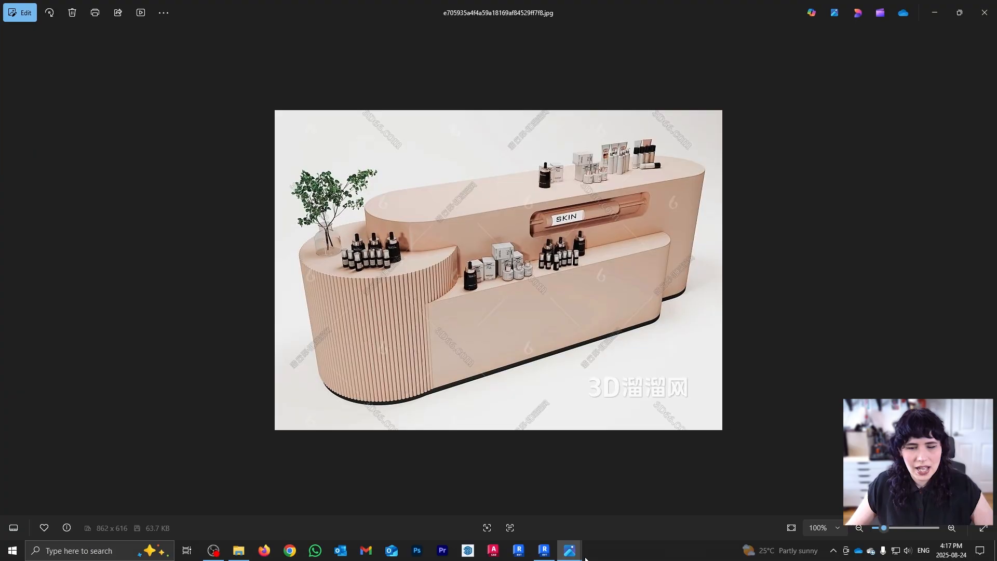
pyautogui.click(543, 550)
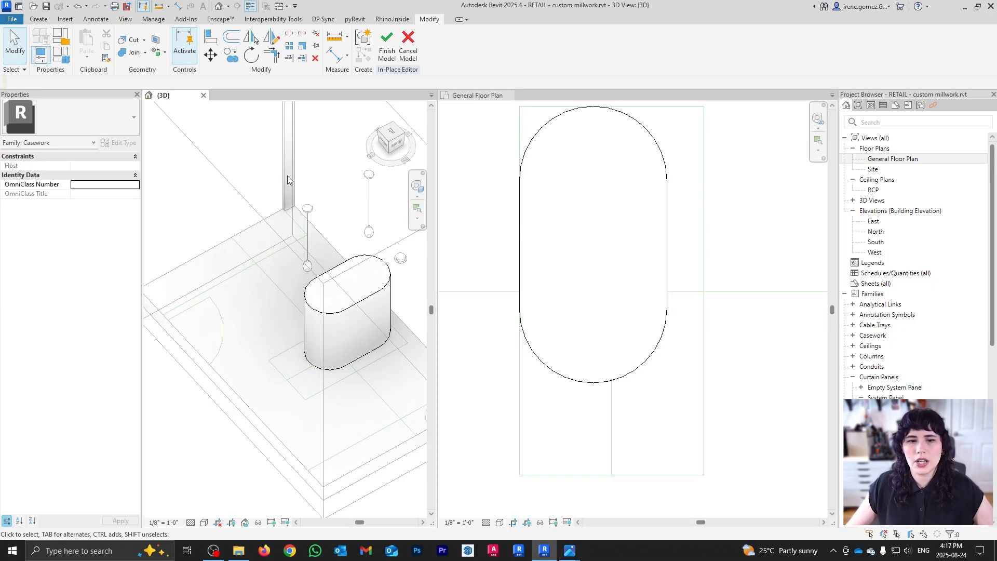
pyautogui.click(38, 20)
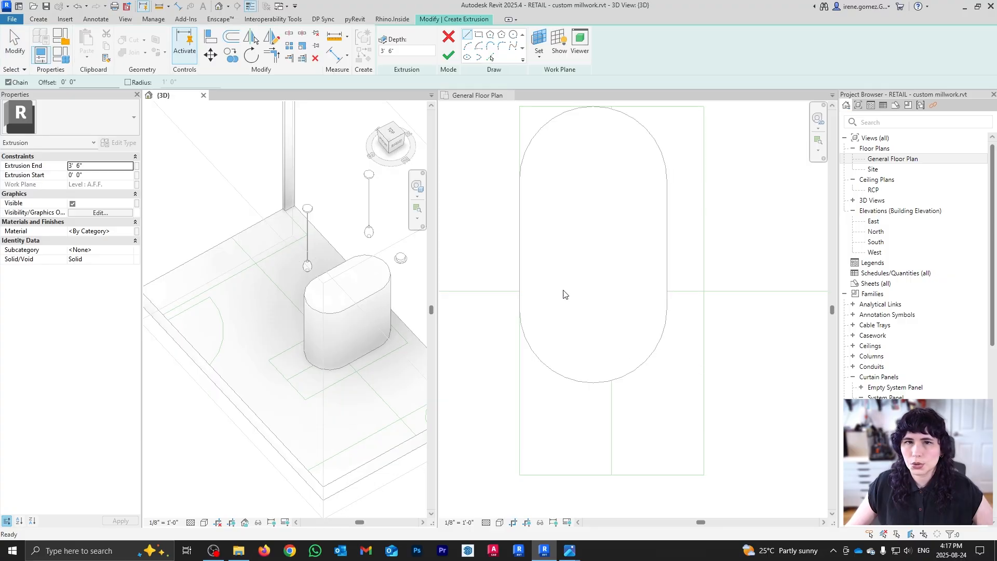
pyautogui.click(513, 35)
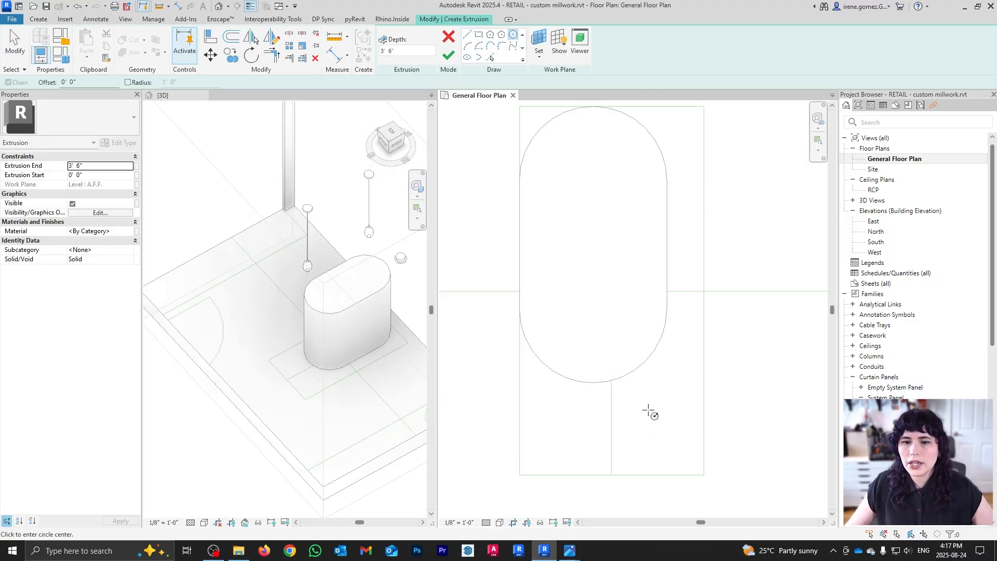
pyautogui.scroll(-1, 534, 415)
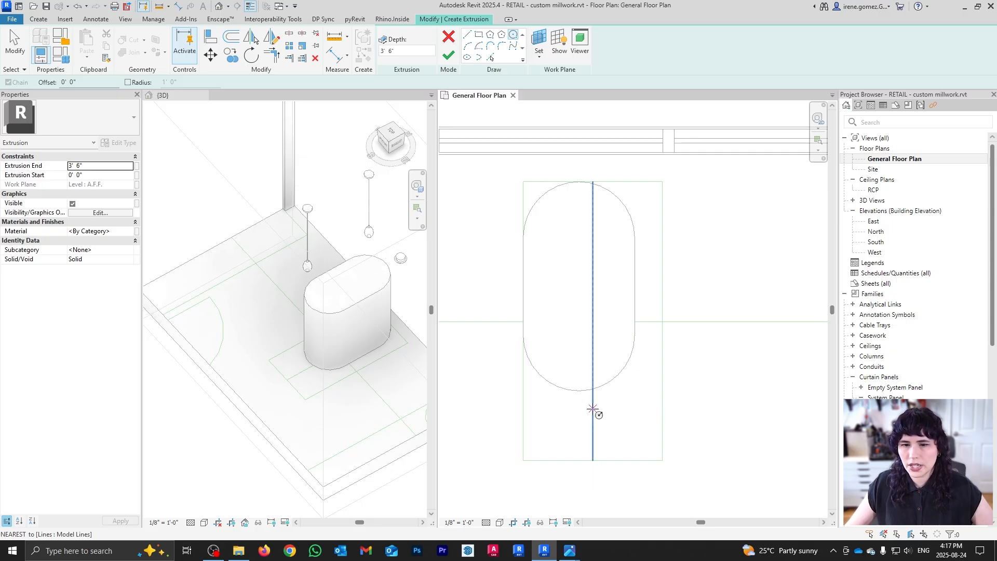
pyautogui.scroll(-2, 592, 394)
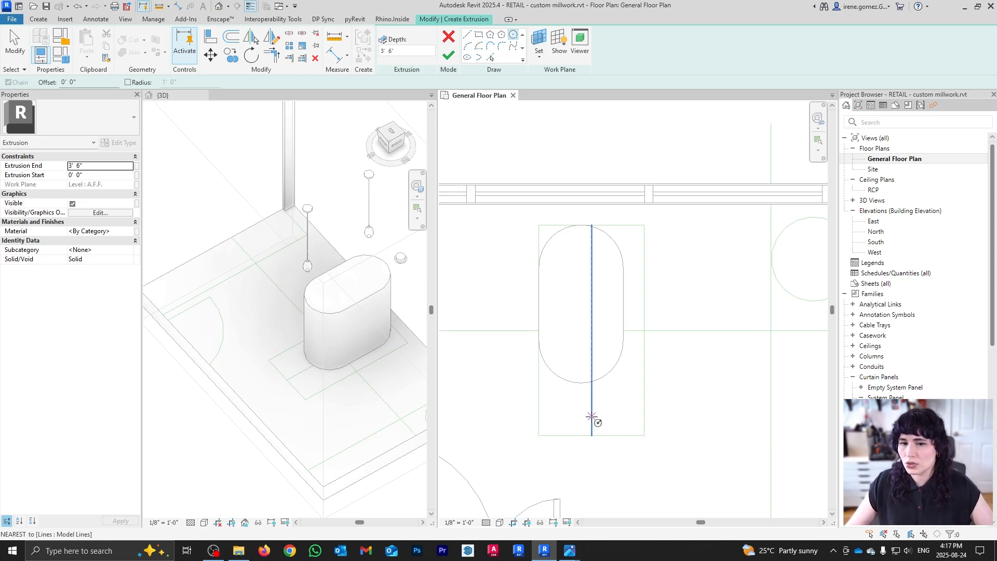
pyautogui.click(592, 435)
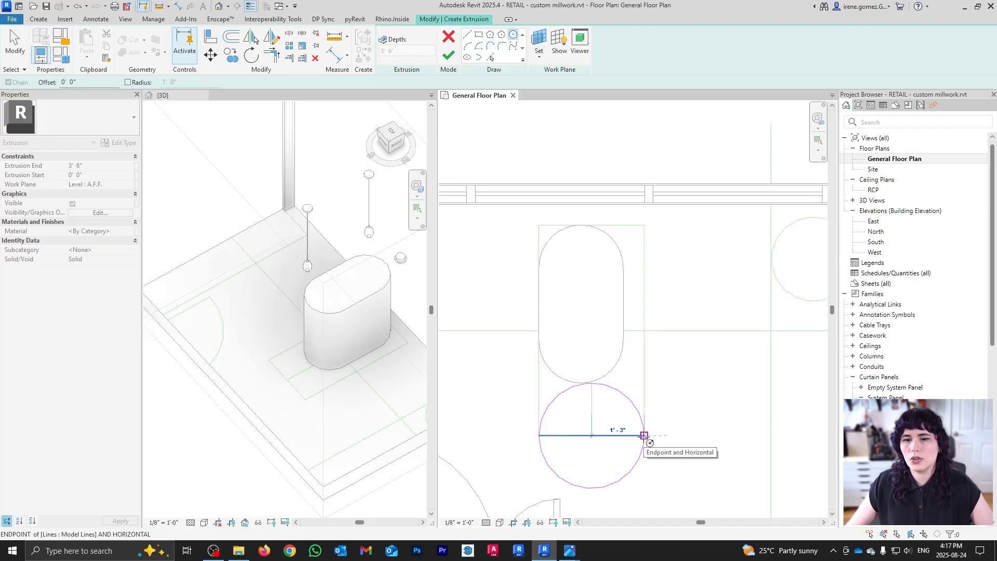
pyautogui.click(644, 436)
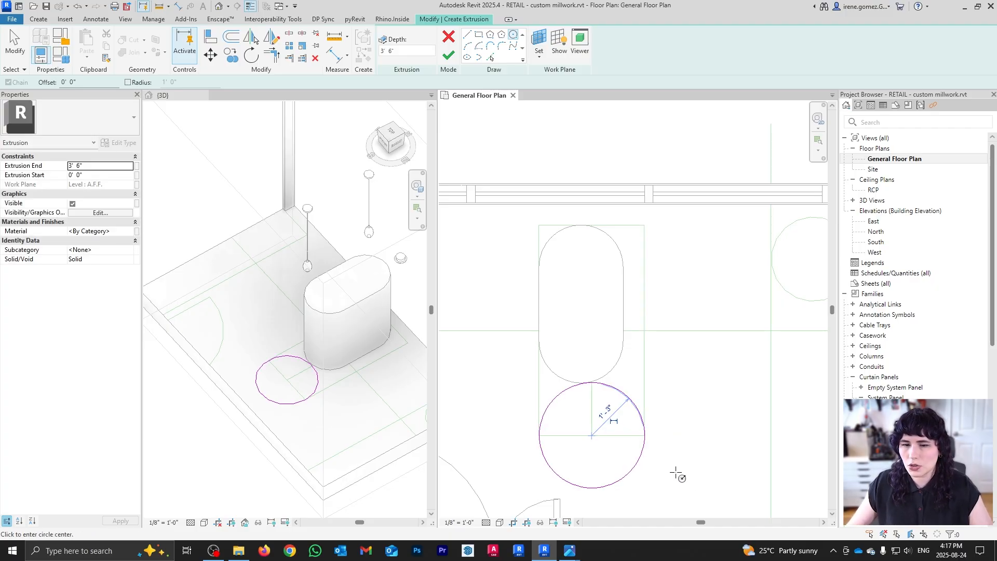
pyautogui.press('Escape')
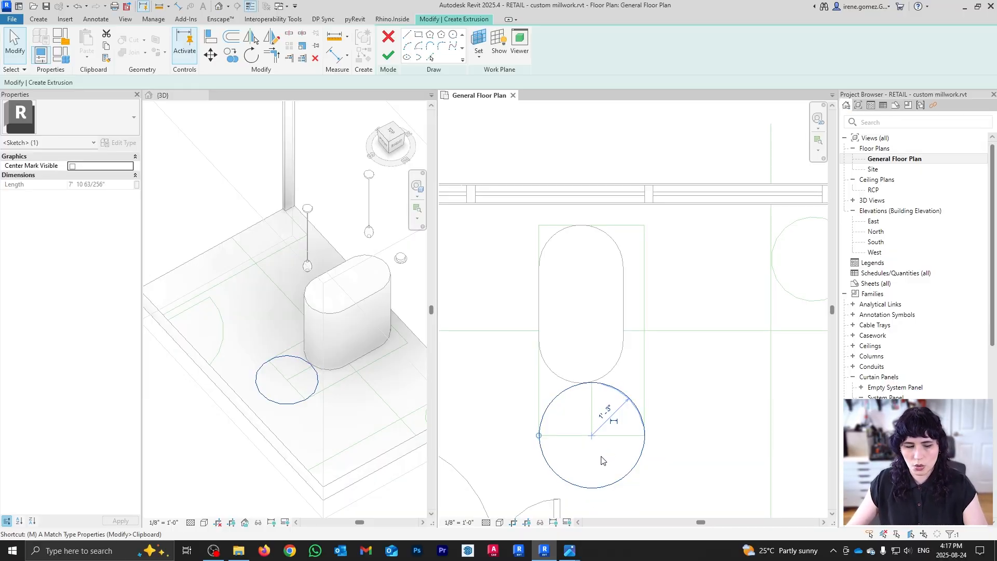
# - Move the sketched circle up by its radius so its lowest quadrant sits on the desk outline's lower edge
pyautogui.press('m')
pyautogui.press('v')
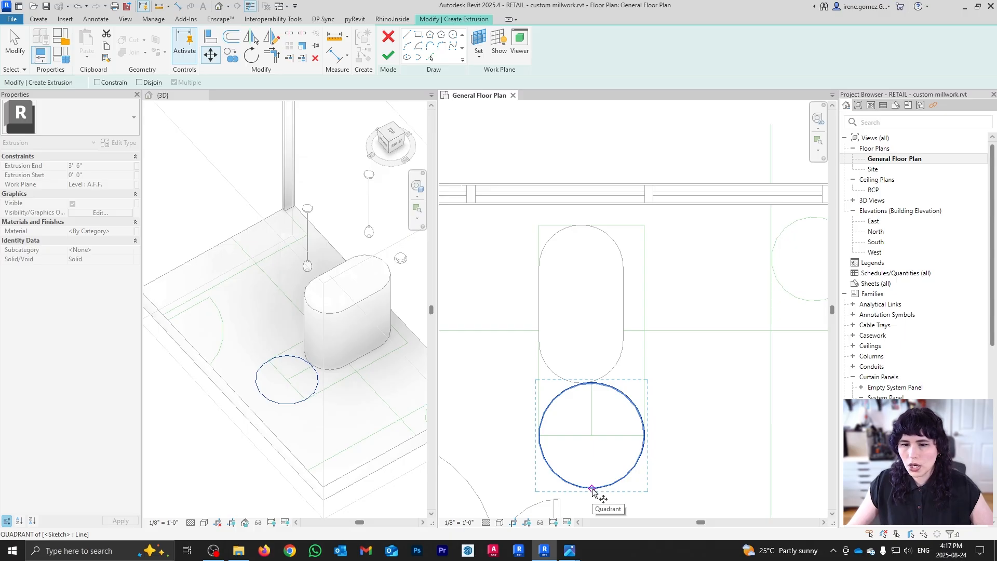
pyautogui.click(592, 489)
pyautogui.click(592, 435)
pyautogui.click(709, 427)
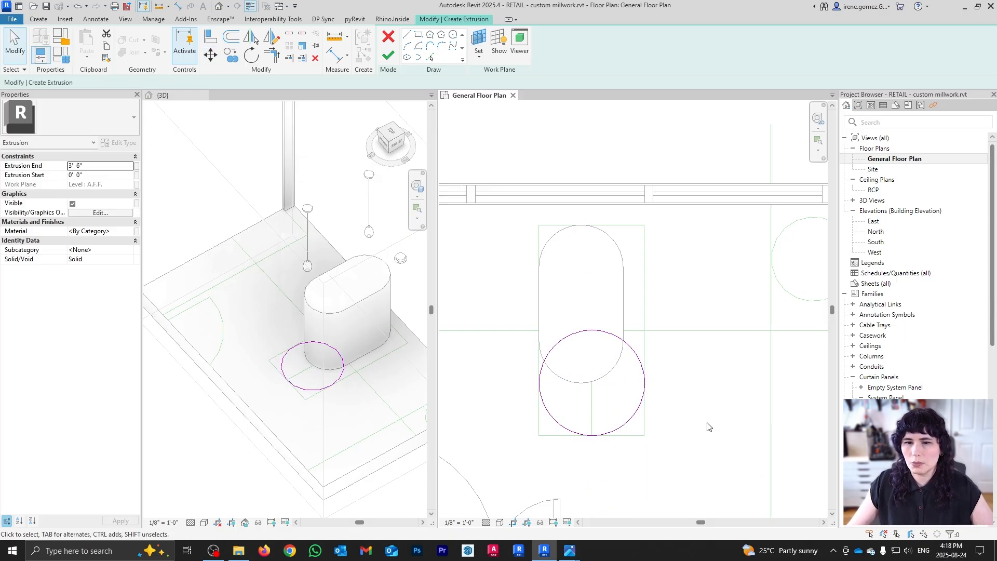
pyautogui.moveTo(643, 382); pyautogui.dragTo(648, 411, button='middle')
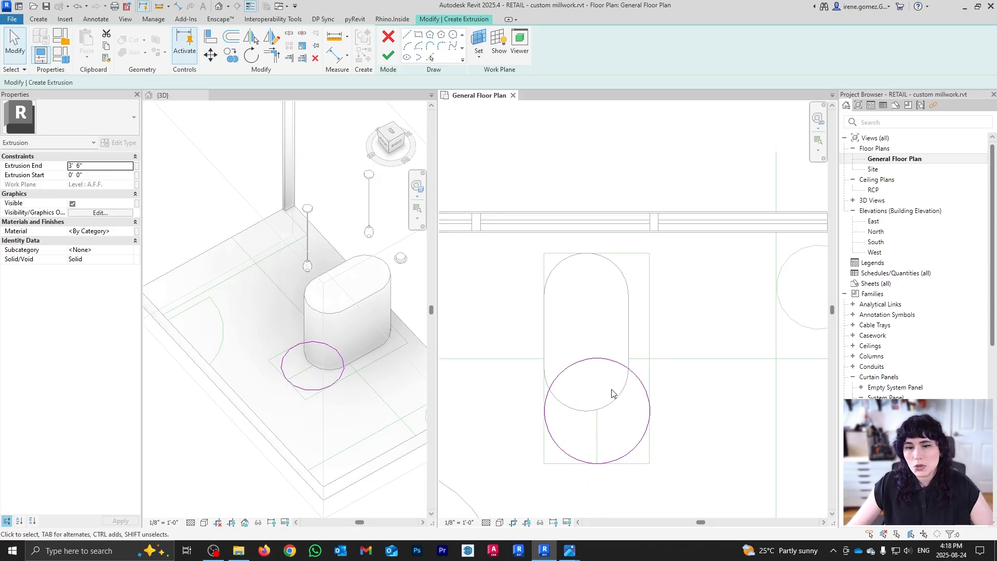
pyautogui.scroll(2, 597, 378)
pyautogui.scroll(2, 522, 395)
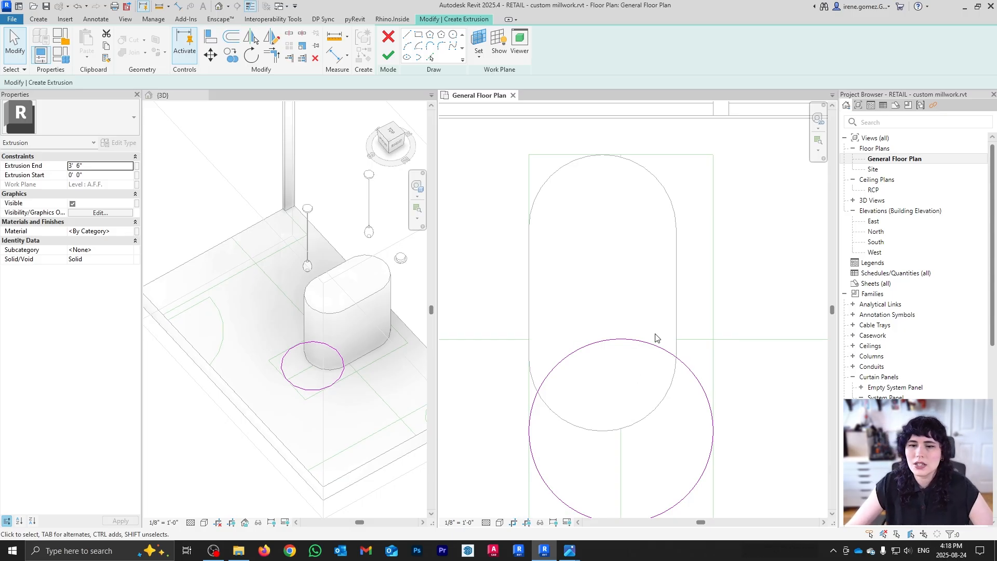
pyautogui.scroll(-2, 637, 291)
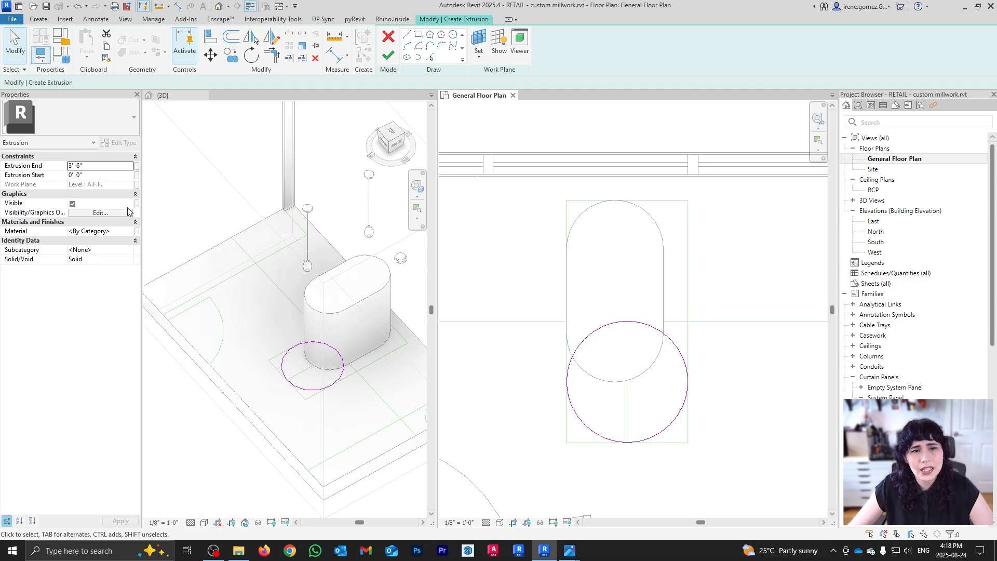
# - Check the SKIN counter reference image, then set the circular extrusion's end to 36" and finish the extrusion
pyautogui.moveTo(570, 550)
pyautogui.click(510, 506)
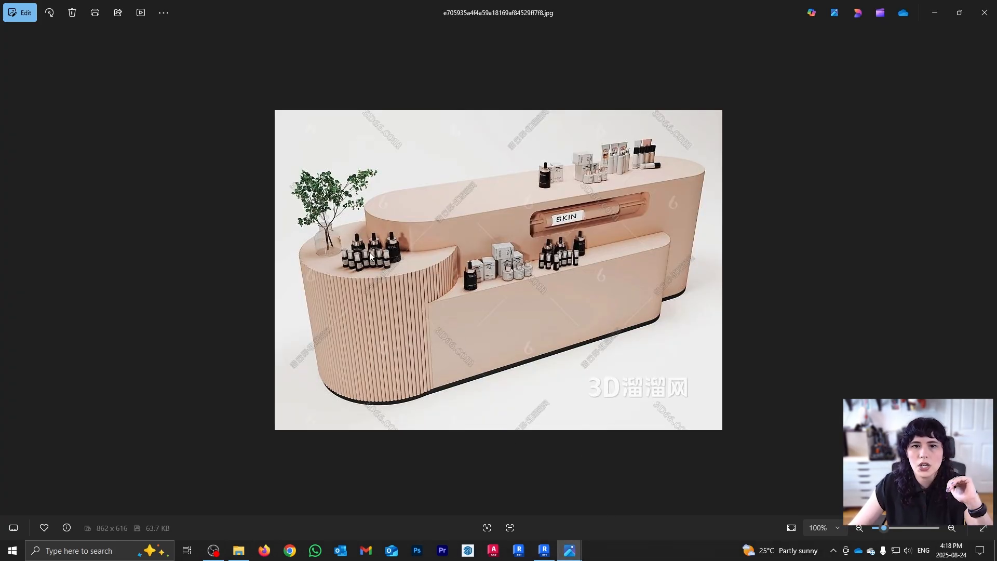
pyautogui.click(544, 550)
pyautogui.click(102, 167)
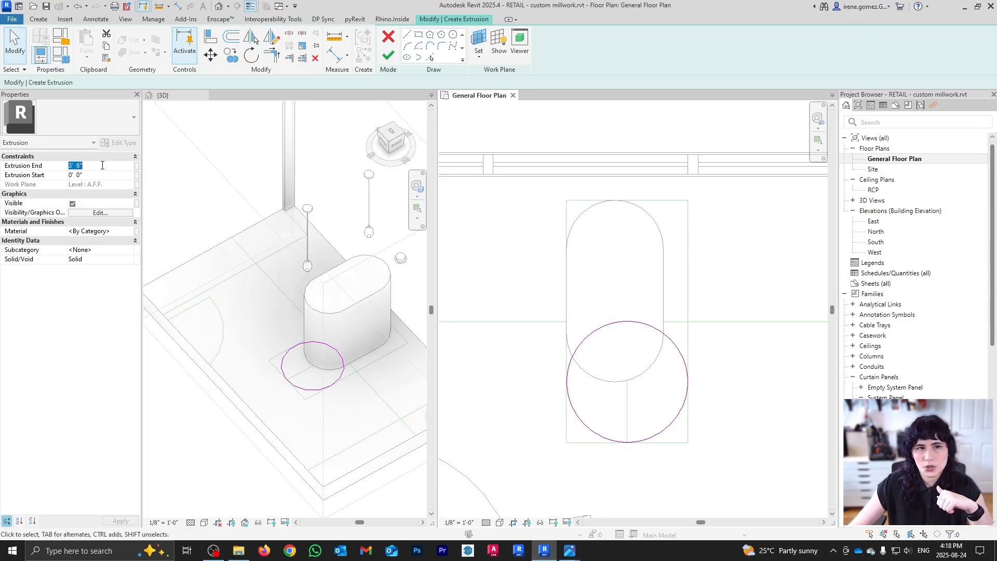
pyautogui.write('36')
pyautogui.press('Return')
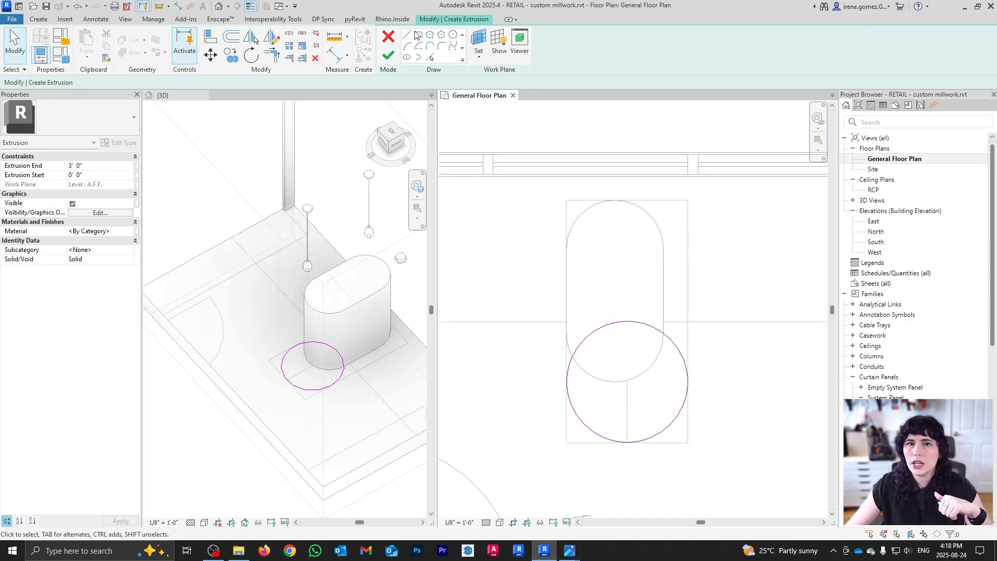
pyautogui.click(388, 55)
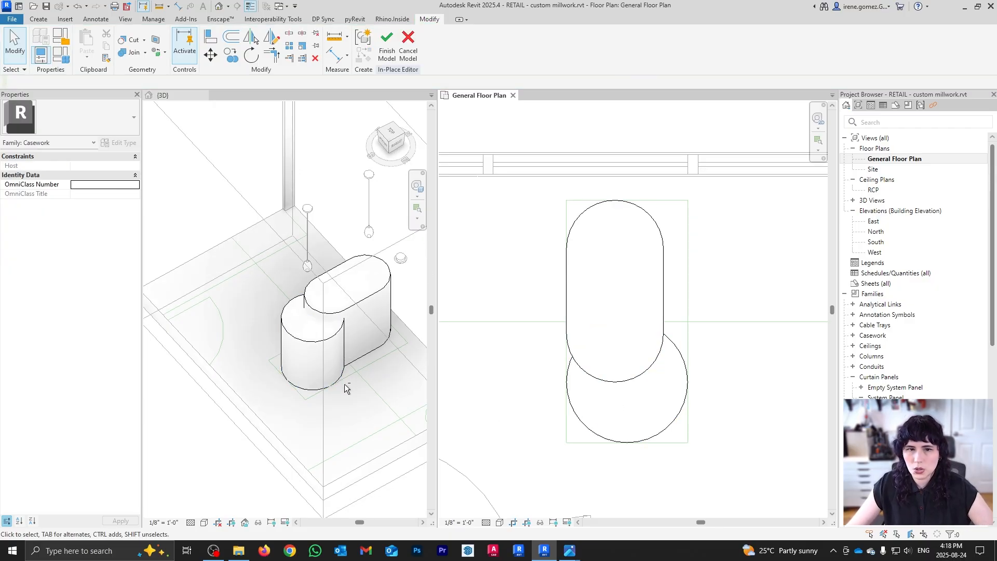
# - Examine in 3D and plan the junction where the cylinder meets the taller rounded extrusion
pyautogui.keyDown('shift'); pyautogui.moveTo(328, 356); pyautogui.dragTo(281, 324, button='middle'); pyautogui.keyUp('shift')
pyautogui.scroll(3, 277, 317)
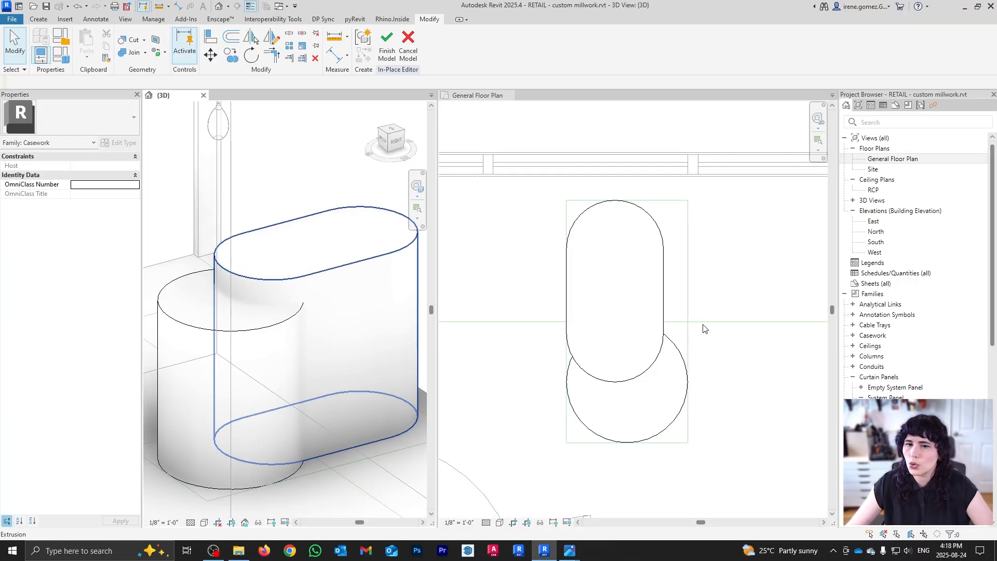
pyautogui.click(722, 349)
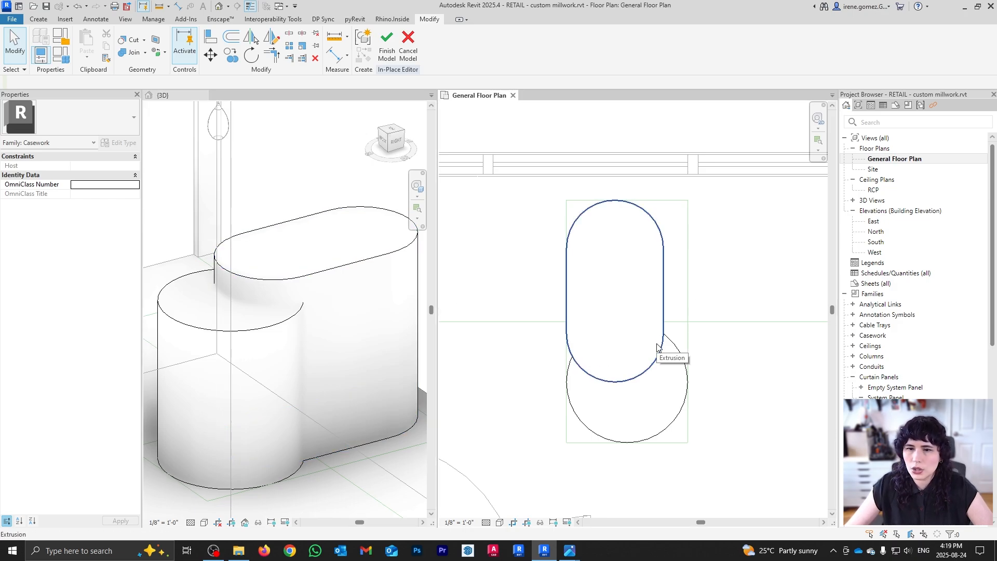
pyautogui.scroll(2, 555, 380)
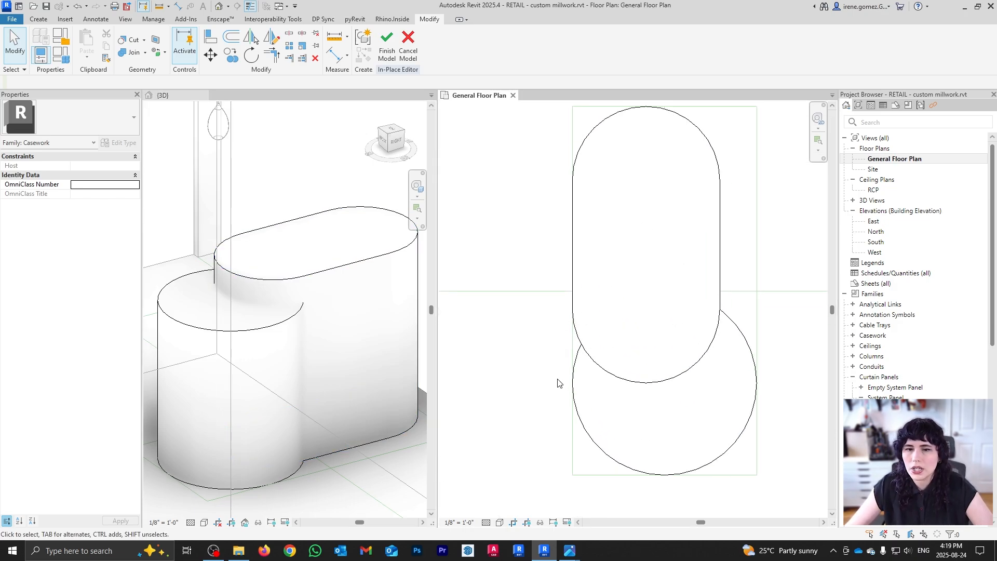
pyautogui.keyDown('shift'); pyautogui.moveTo(364, 308); pyautogui.dragTo(310, 361, button='middle'); pyautogui.keyUp('shift')
pyautogui.scroll(3, 271, 327)
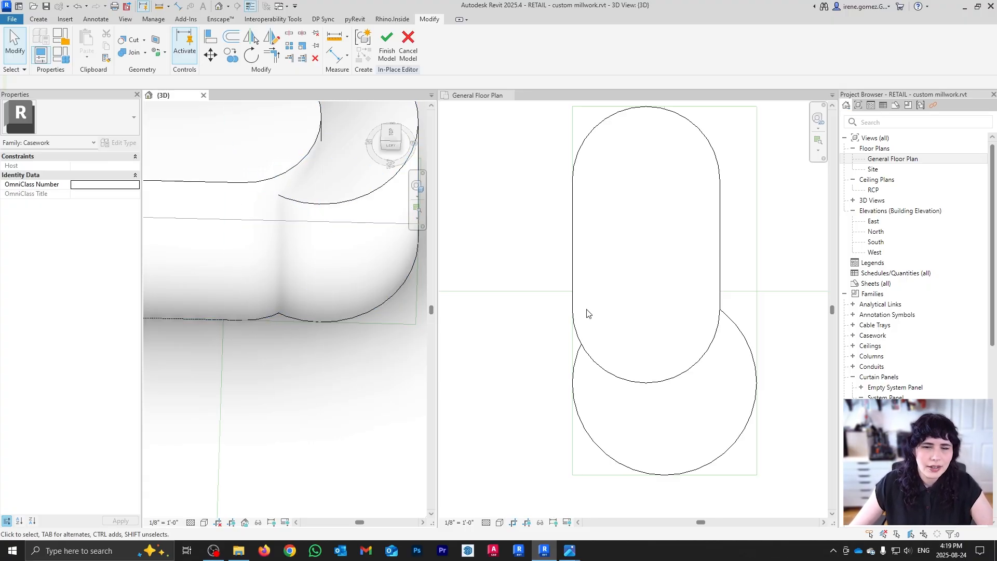
# - Open the rounded extrusion's sketch for editing, try to pull its two lower arcs down and undo the change
pyautogui.click(707, 311)
pyautogui.click(710, 308)
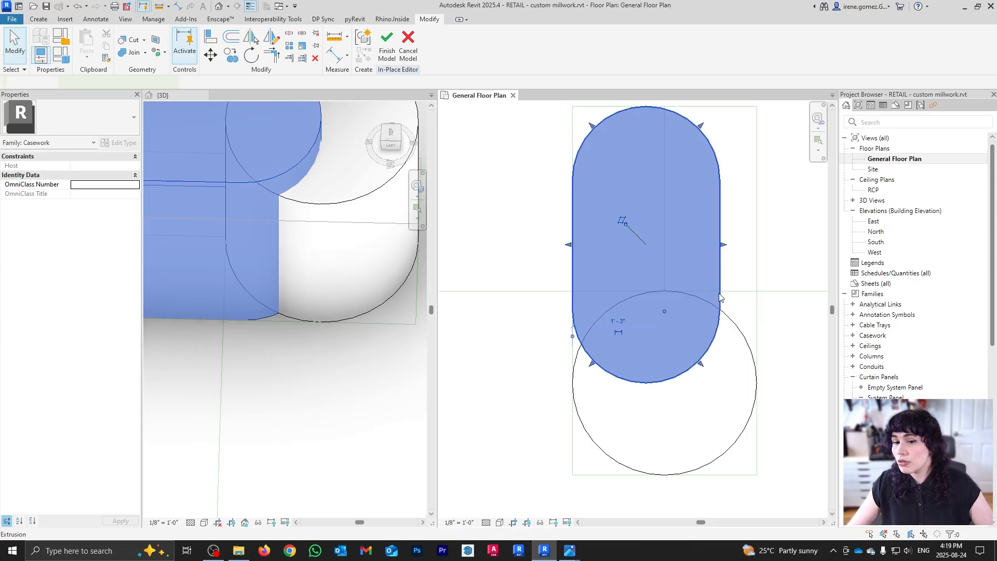
pyautogui.scroll(-2, 467, 358)
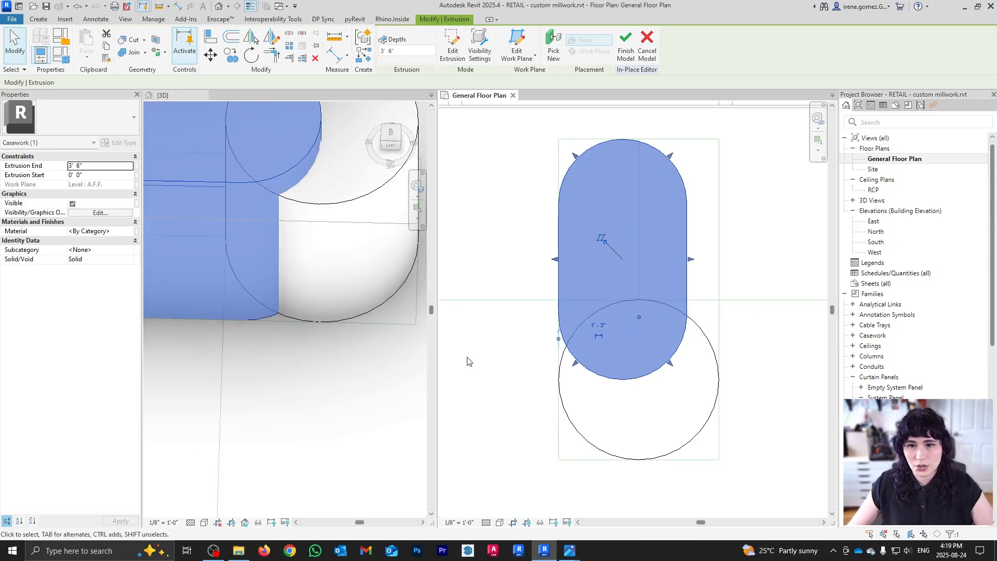
pyautogui.moveTo(614, 341); pyautogui.dragTo(636, 344, button='middle')
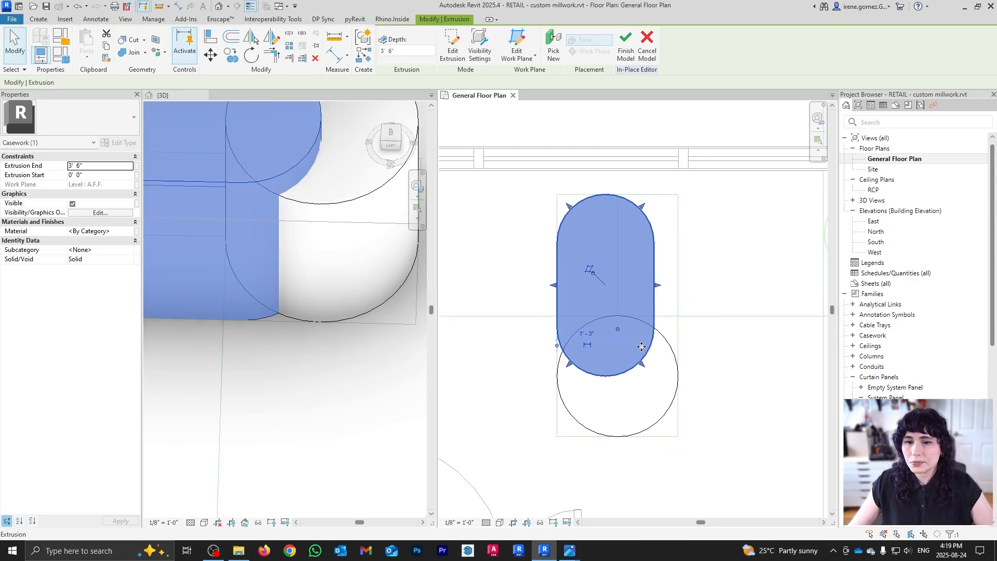
pyautogui.doubleClick(653, 303)
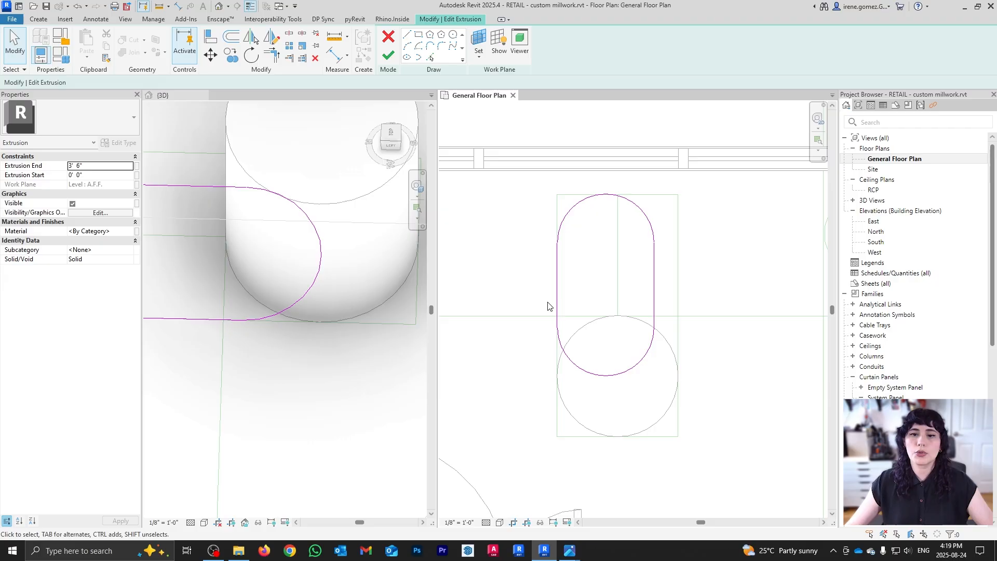
pyautogui.moveTo(541, 285); pyautogui.dragTo(659, 398)
pyautogui.scroll(2, 582, 368)
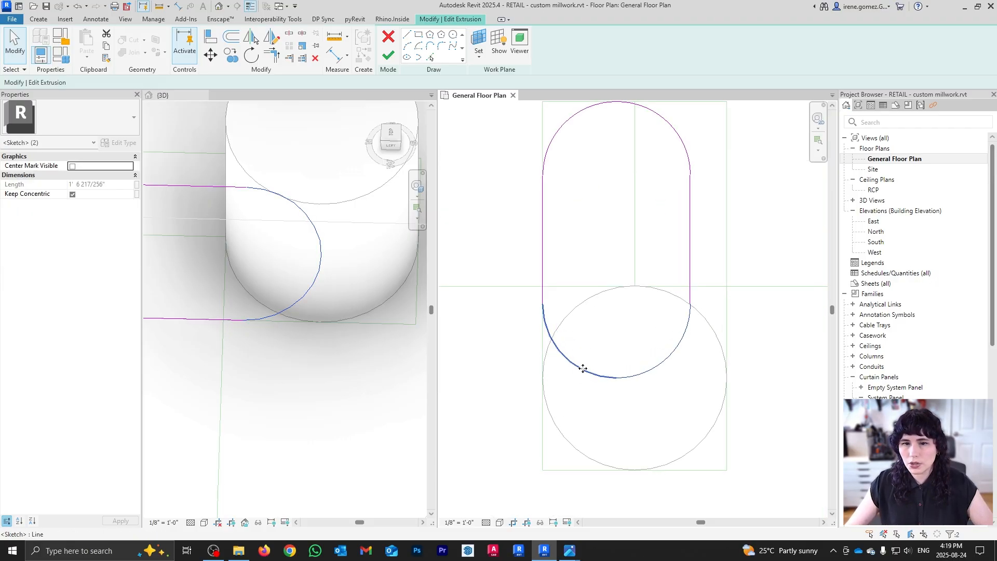
pyautogui.moveTo(582, 368)
pyautogui.mouseDown()
pyautogui.moveTo(579, 430)
pyautogui.moveTo(614, 434)
pyautogui.moveTo(603, 432)
pyautogui.mouseUp()
pyautogui.hotkey('ctrl', 'z')
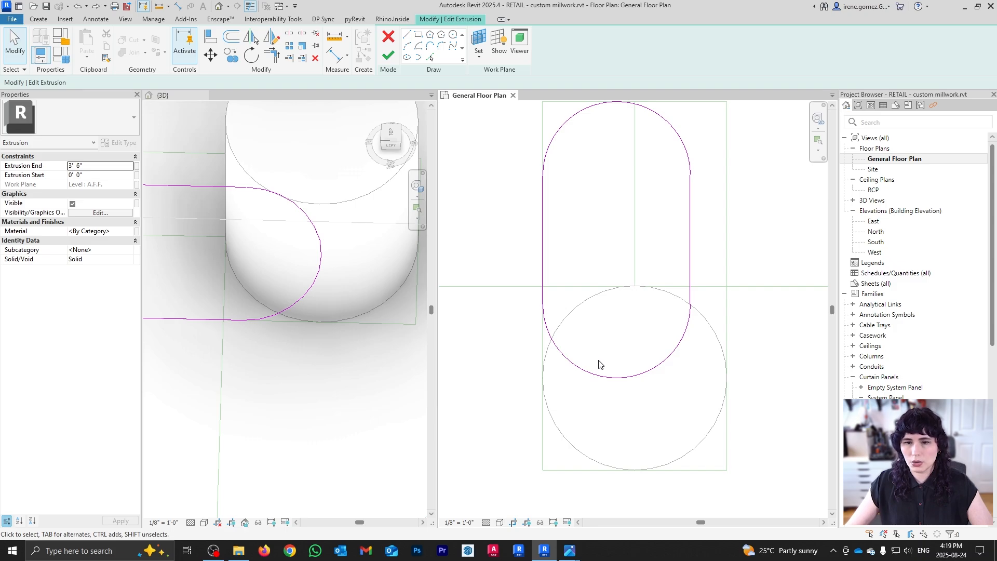
# - Try moving the two lower arcs down to the circle's centre level, undo the move and finish the sketch edit
pyautogui.moveTo(510, 270); pyautogui.dragTo(733, 408)
pyautogui.press('m')
pyautogui.press('v')
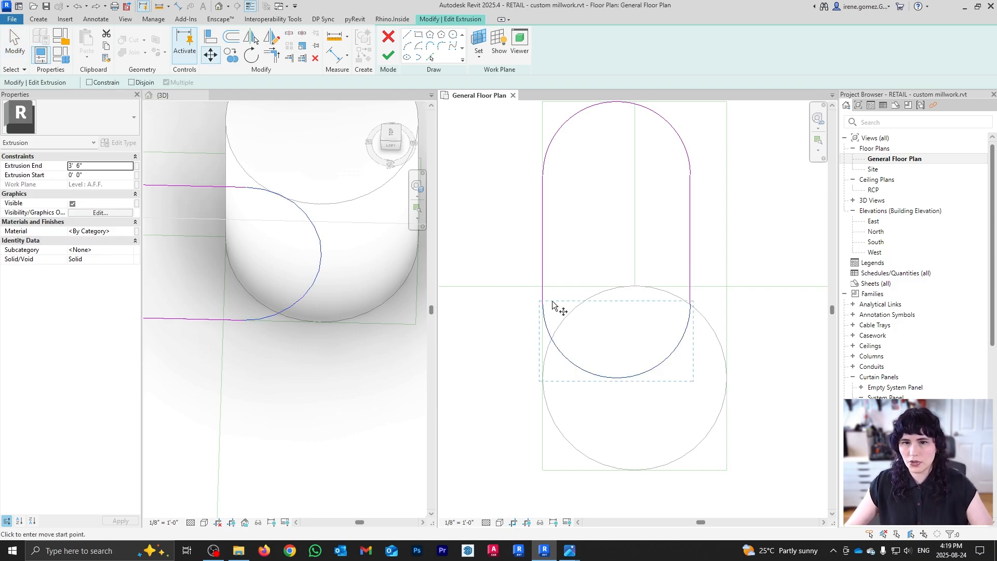
pyautogui.click(544, 300)
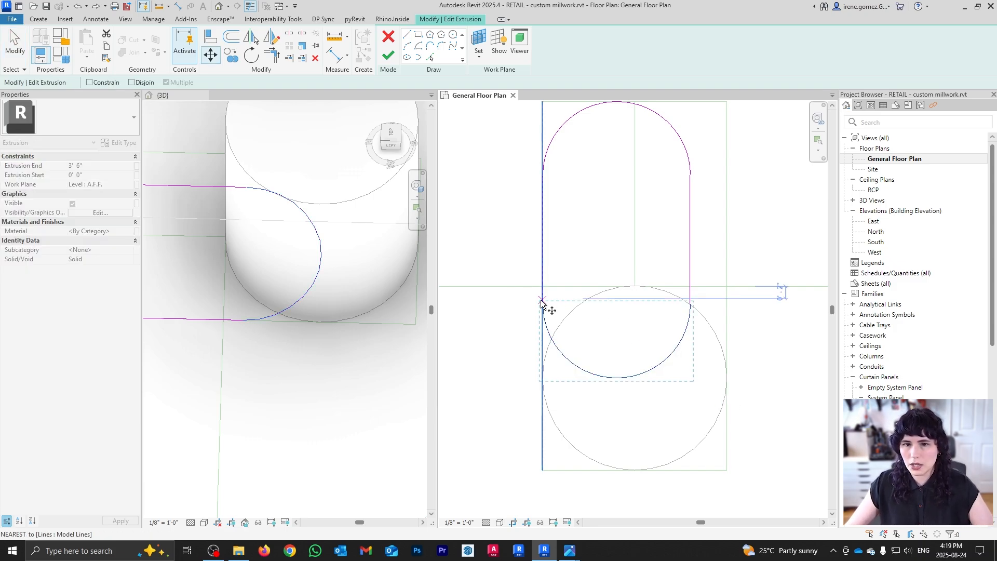
pyautogui.click(543, 380)
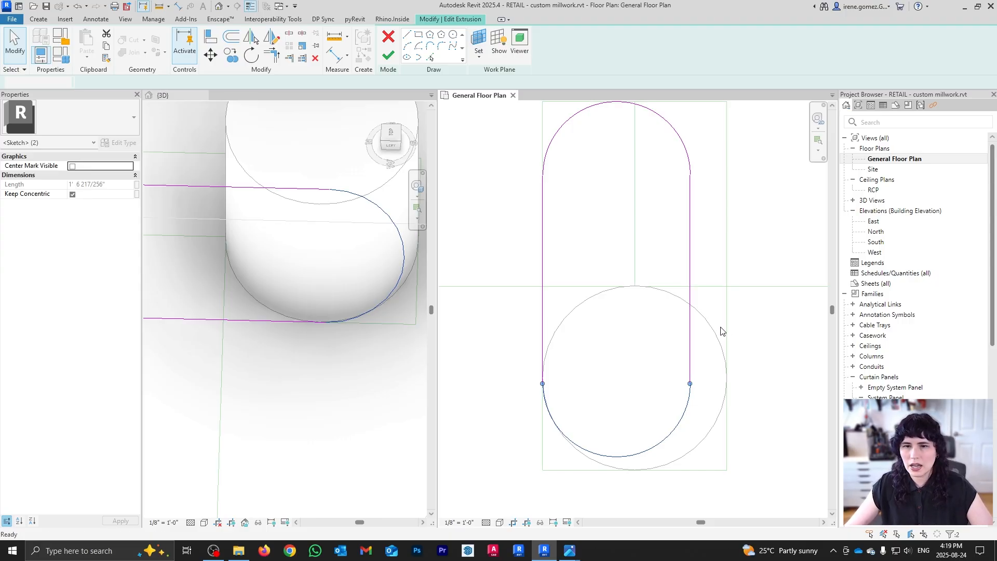
pyautogui.hotkey('ctrl', 'z')
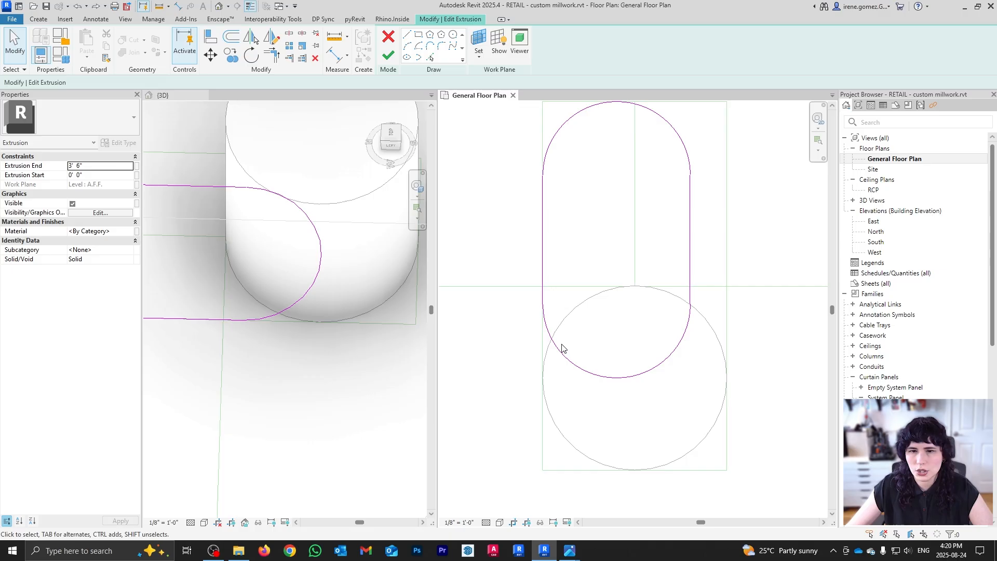
pyautogui.click(388, 56)
pyautogui.click(741, 312)
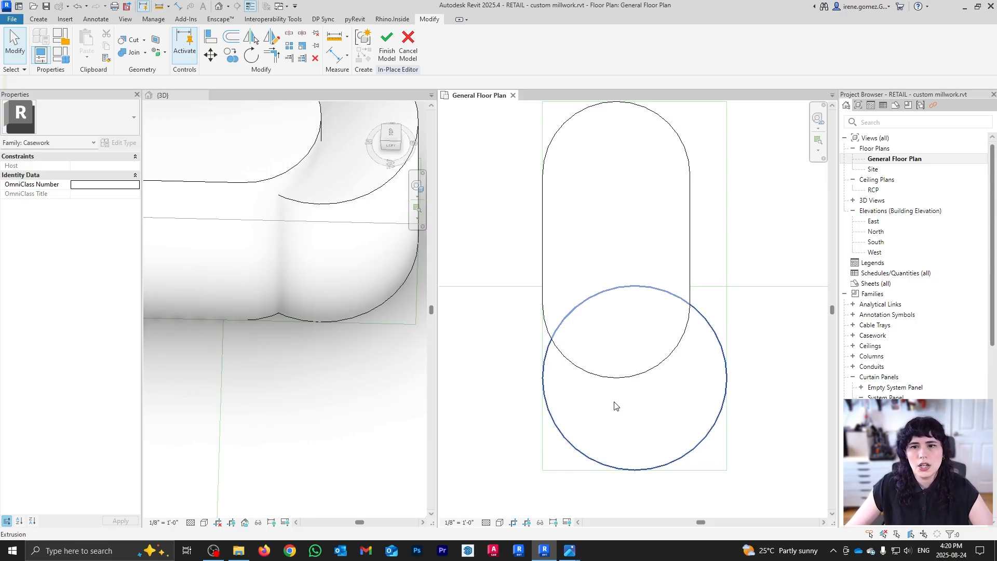
# - Start a new extrusion and use Pick Lines on the desk outline's left edge, the circle's upper arc and the rounded form's lower-left arc
pyautogui.click(38, 19)
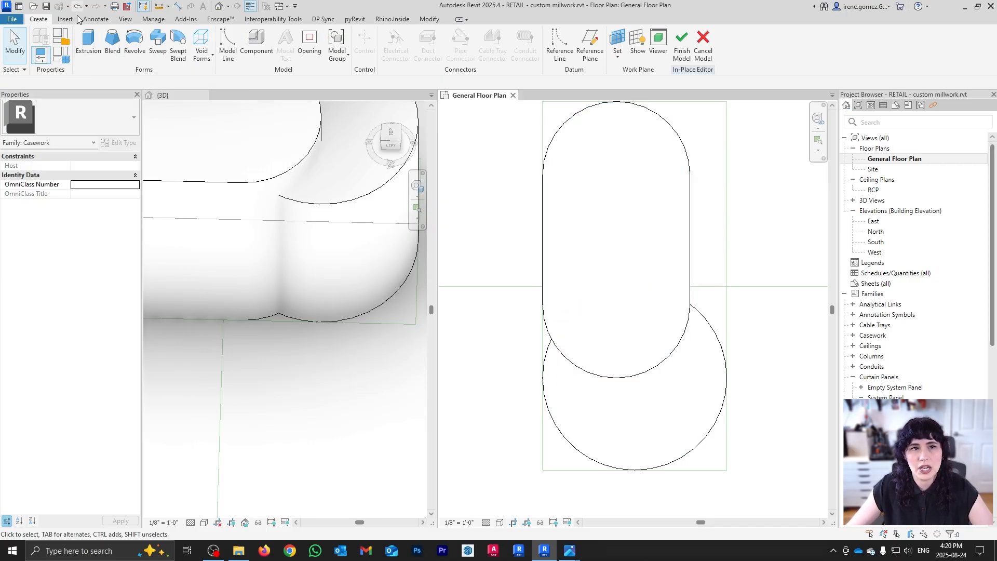
pyautogui.click(88, 44)
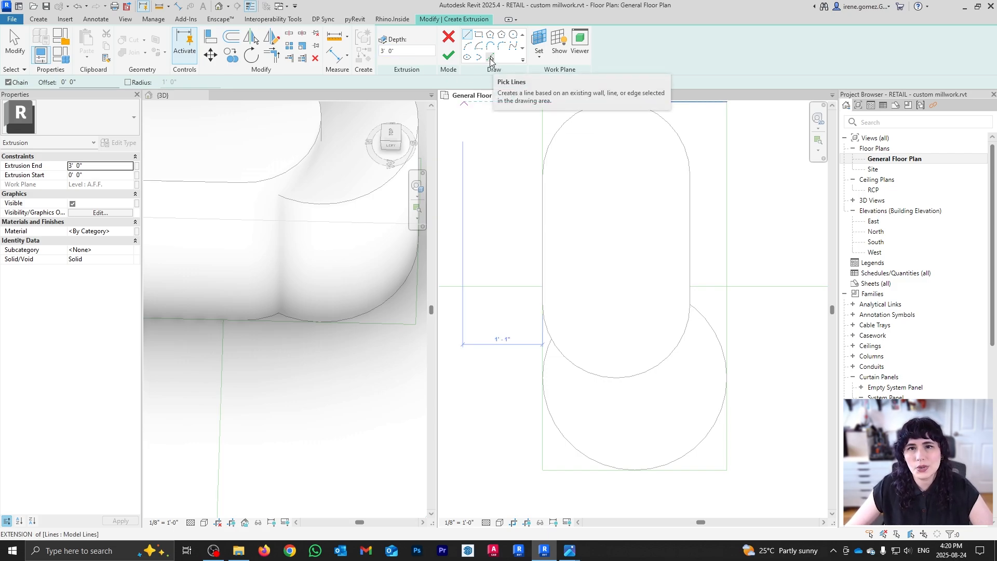
pyautogui.click(491, 58)
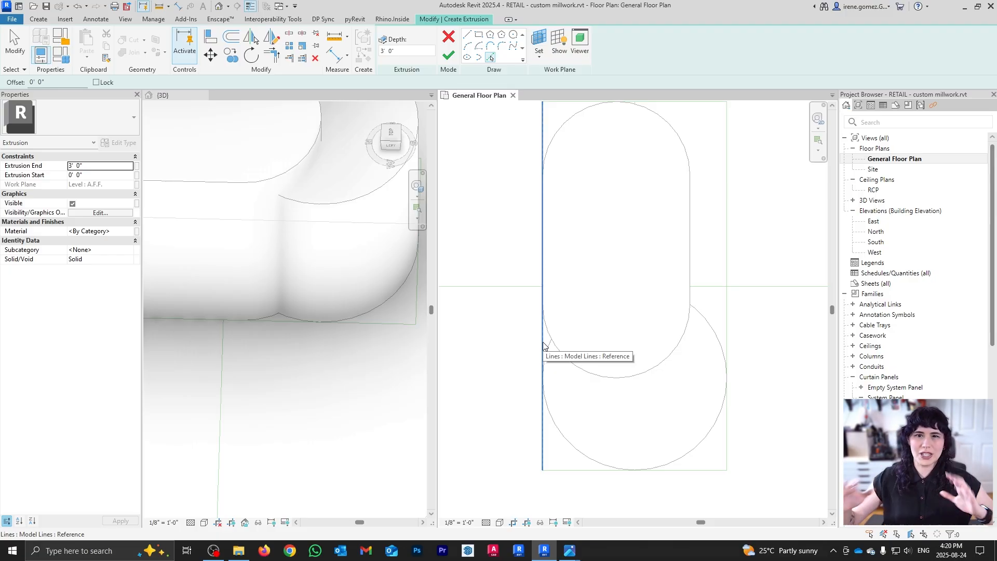
pyautogui.click(544, 345)
pyautogui.click(647, 286)
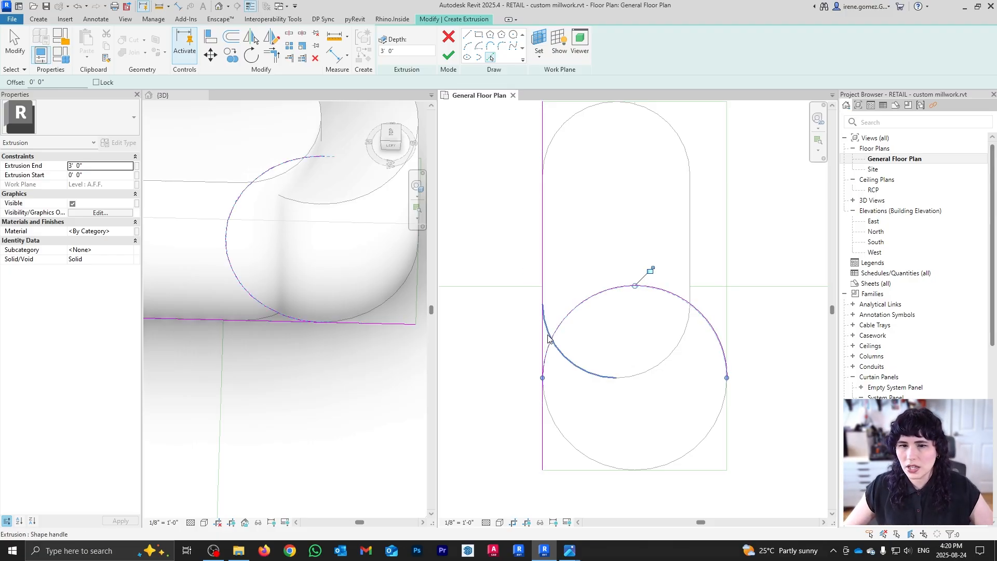
pyautogui.click(616, 378)
pyautogui.press('Escape')
# - Trim the picked line and arcs into a closed wedge filling the notch between the two forms, and finish the extrusion
pyautogui.scroll(-2, 587, 345)
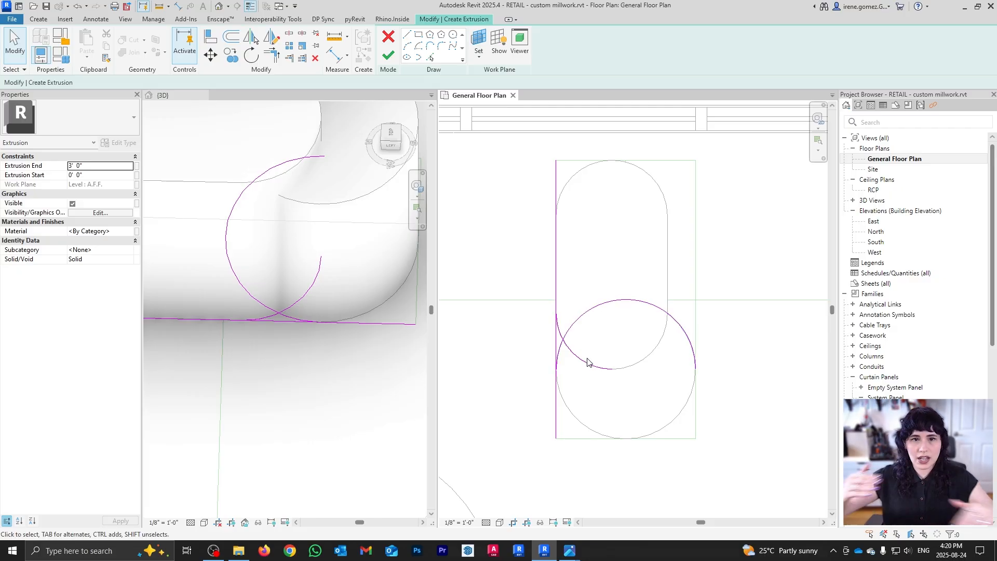
pyautogui.scroll(1, 554, 361)
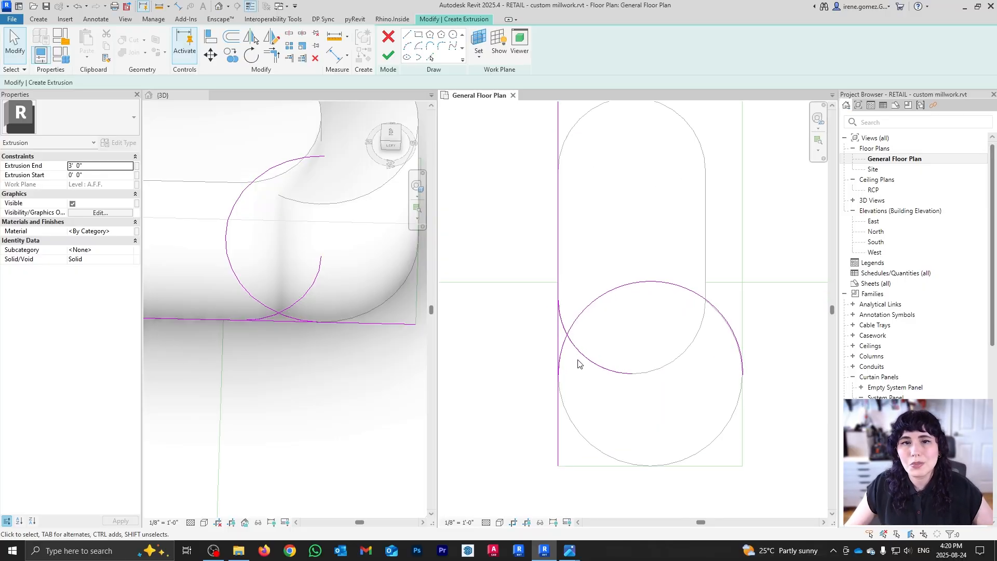
pyautogui.scroll(-1, 328, 117)
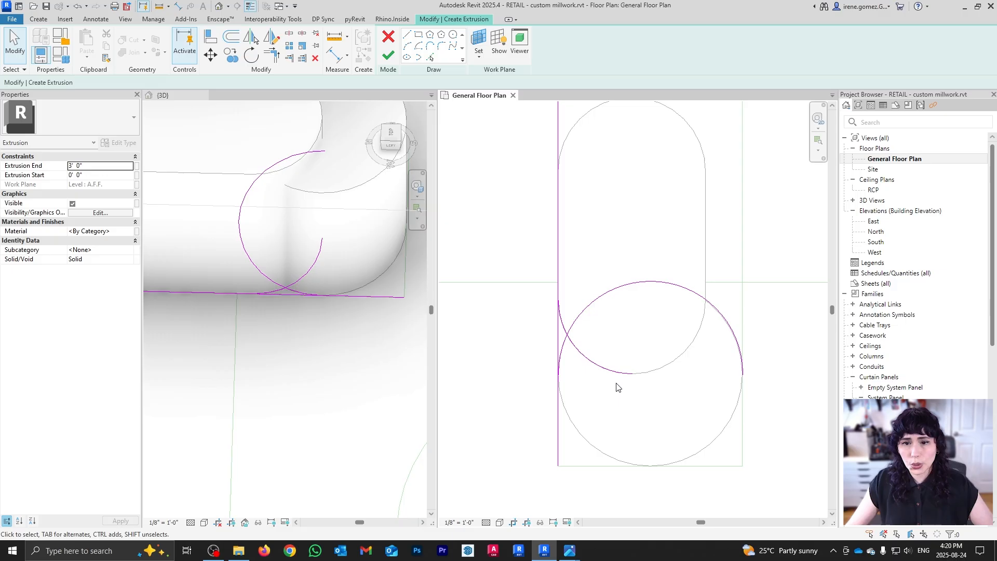
pyautogui.press('t')
pyautogui.press('r')
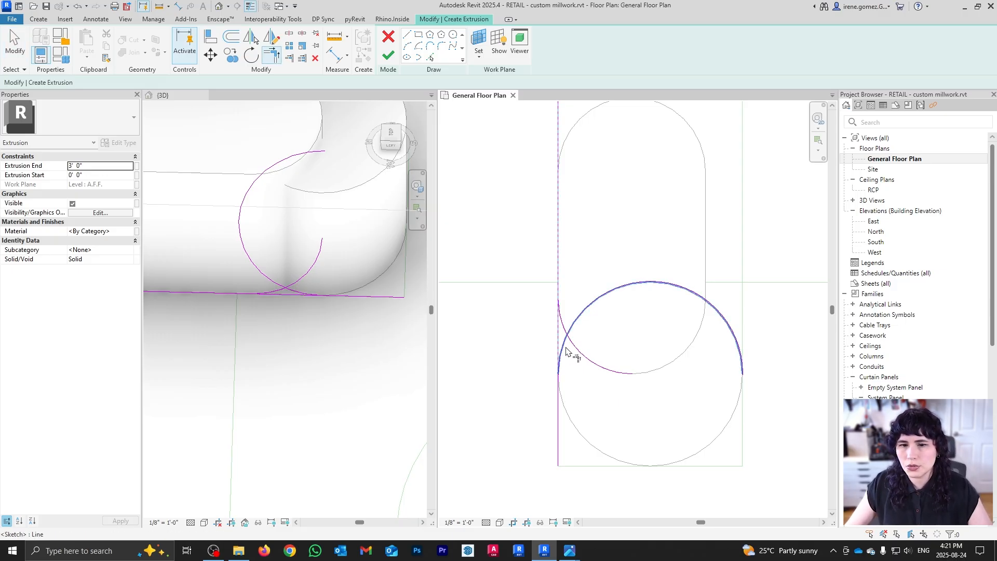
pyautogui.click(561, 344)
pyautogui.click(566, 326)
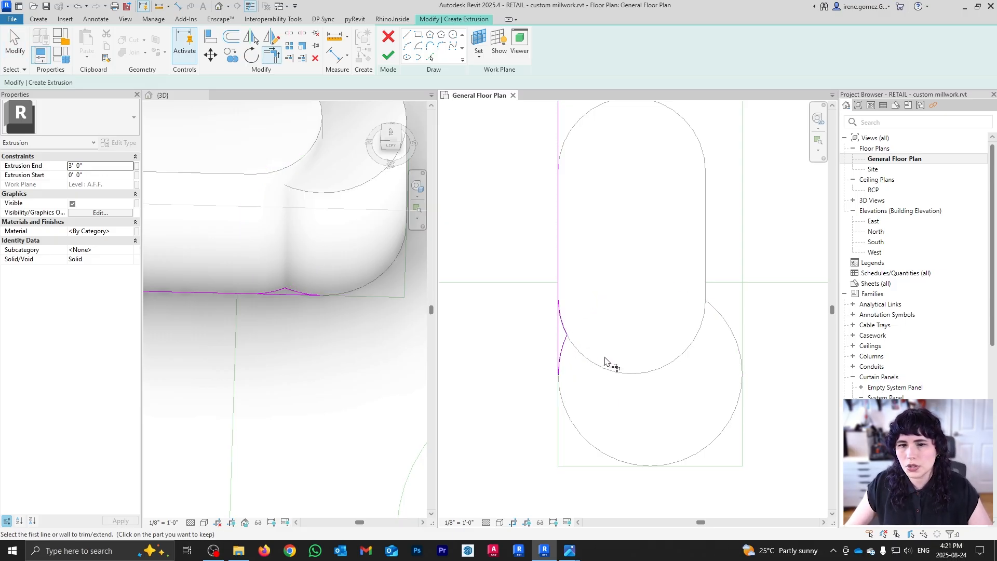
pyautogui.click(562, 321)
pyautogui.click(559, 330)
pyautogui.press('Escape')
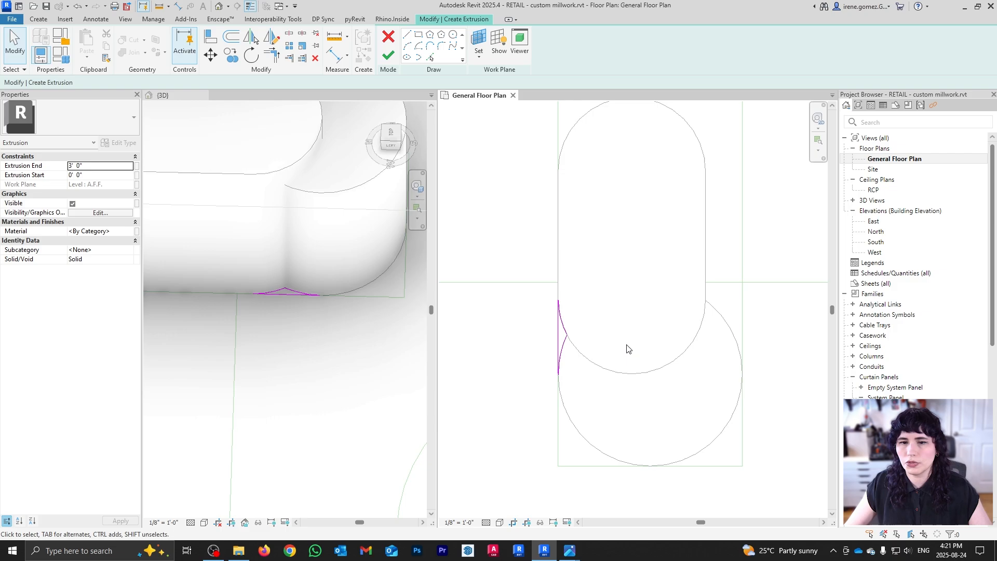
pyautogui.click(389, 55)
pyautogui.click(335, 380)
pyautogui.click(361, 381)
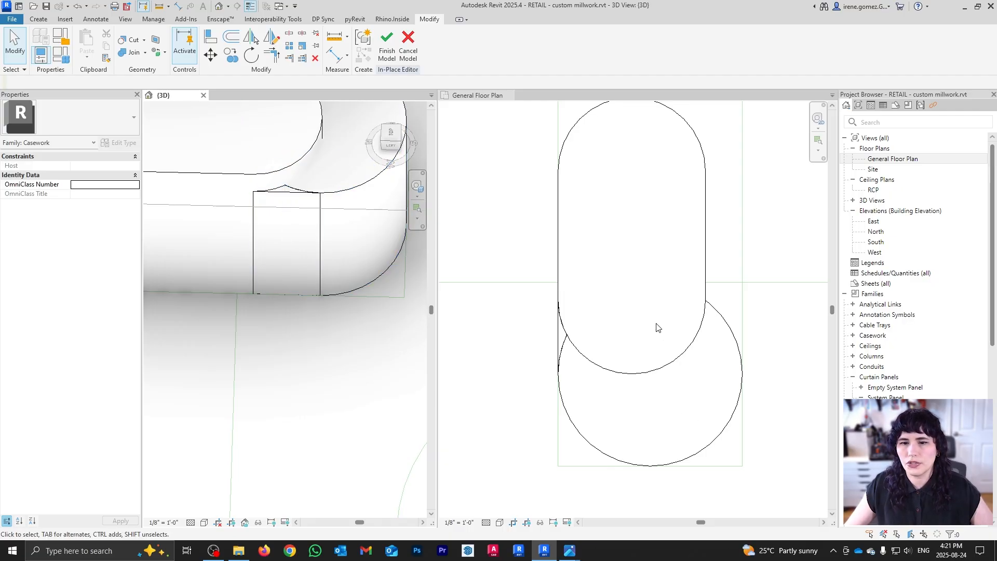
# - Examine the low front volume beside the fluted counter in the reference photo and return to Revit
pyautogui.click(754, 347)
pyautogui.moveTo(780, 307); pyautogui.dragTo(687, 343, button='middle')
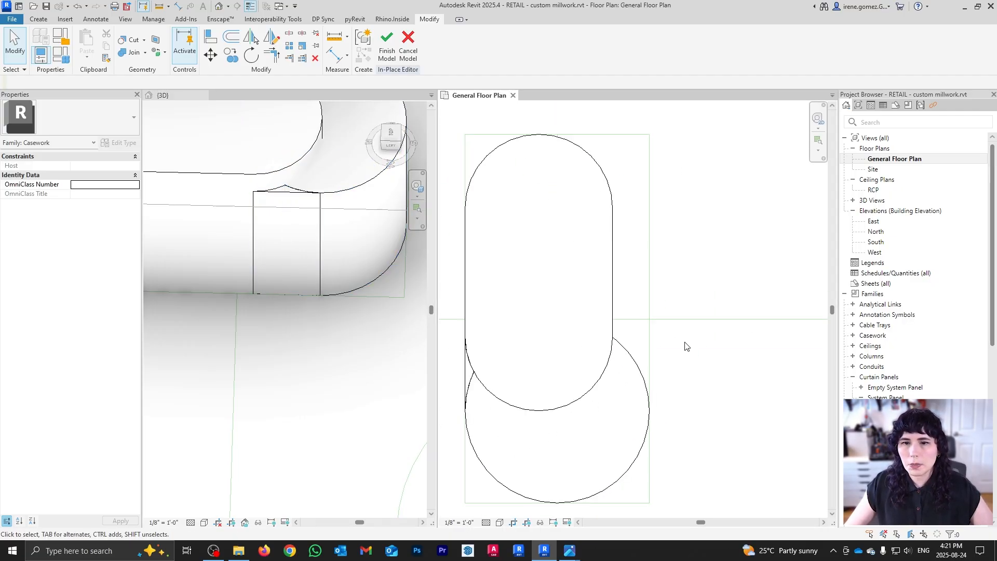
pyautogui.click(570, 550)
pyautogui.click(639, 522)
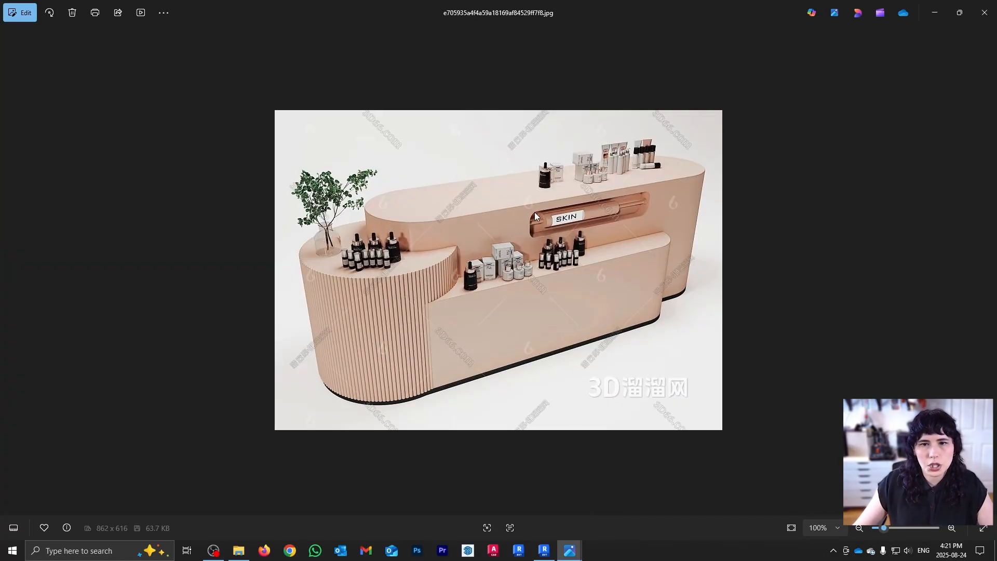
pyautogui.click(544, 552)
# - Start a new extrusion and sketch a rectangle about 6 inches wide between the rounded form's right side and the outline's right edge
pyautogui.click(38, 19)
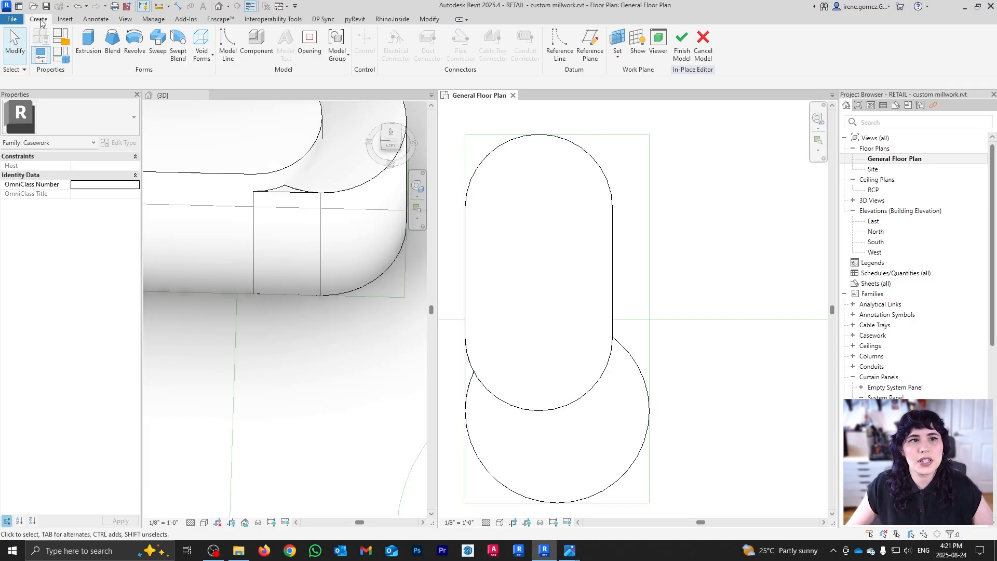
pyautogui.click(90, 44)
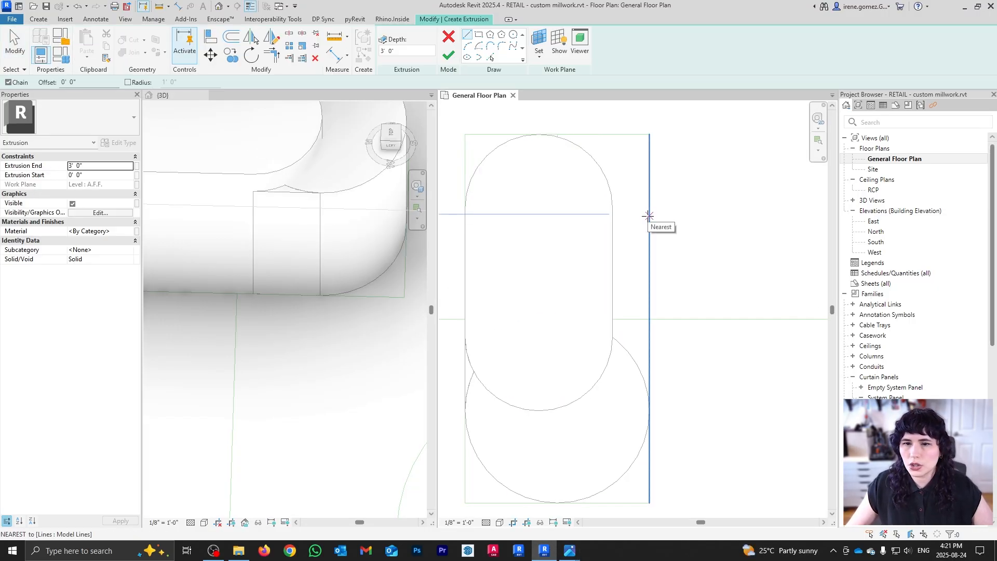
pyautogui.click(649, 213)
pyautogui.click(478, 34)
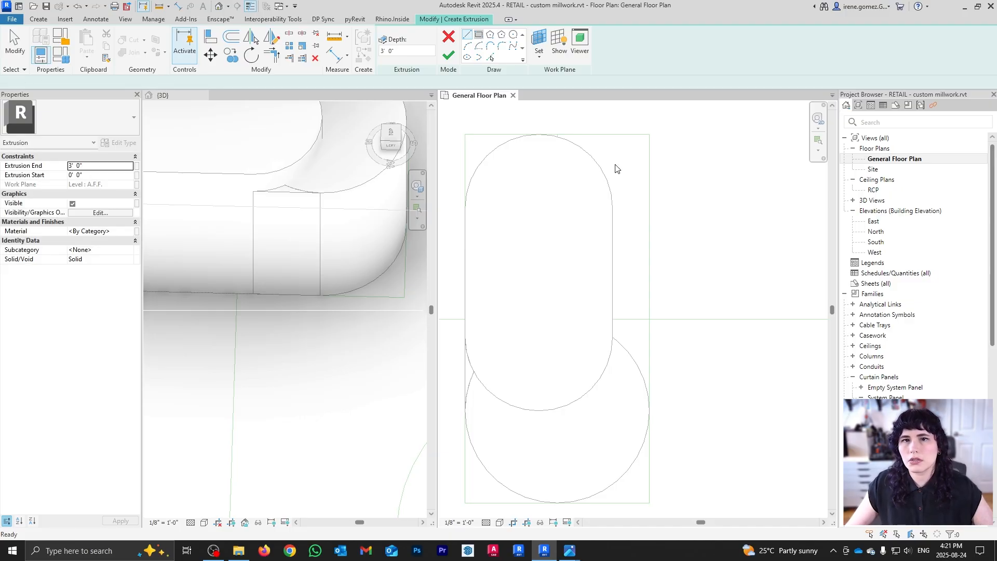
pyautogui.click(649, 226)
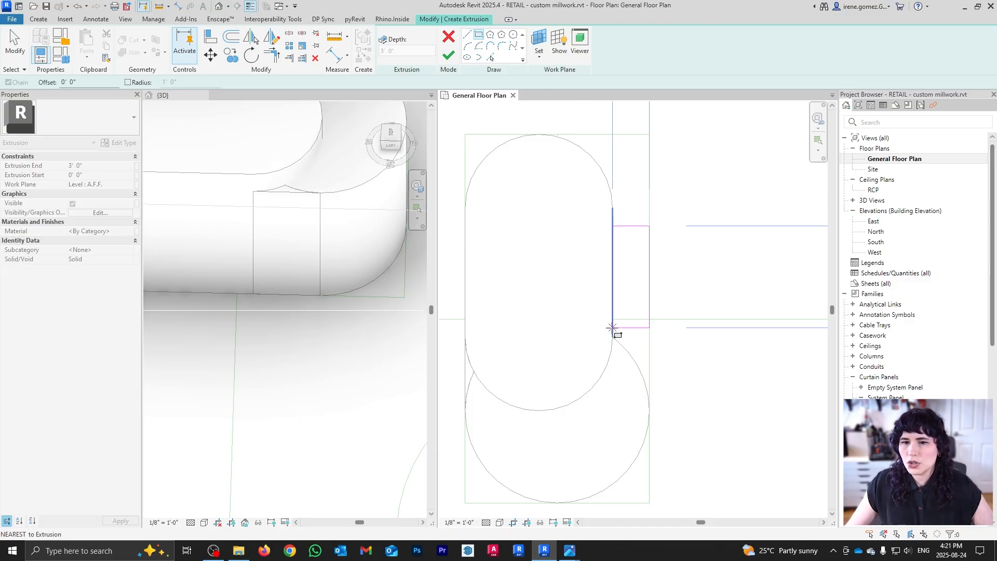
pyautogui.click(613, 415)
pyautogui.press('Escape')
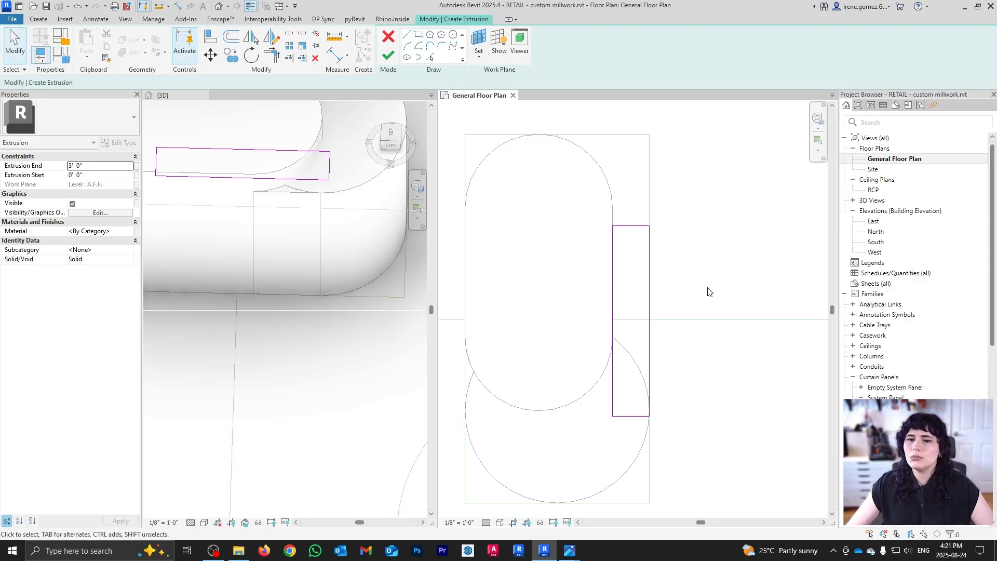
# - Try to pull the rectangle's lower edge to the level of the circle's rightmost point
pyautogui.scroll(2, 631, 423)
pyautogui.scroll(-2, 633, 421)
pyautogui.scroll(5, 638, 296)
pyautogui.scroll(-3, 631, 264)
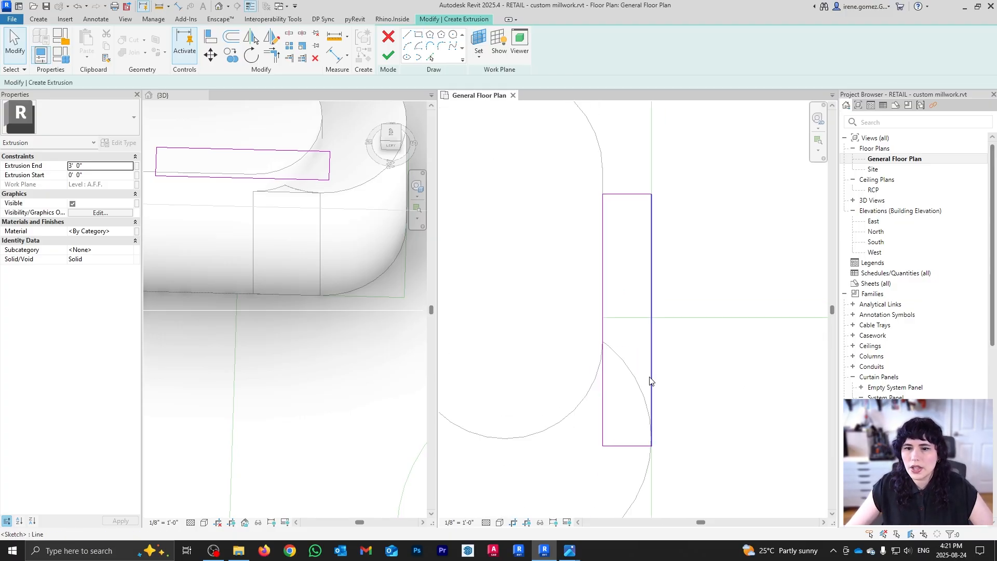
pyautogui.scroll(-1, 647, 415)
pyautogui.click(633, 451)
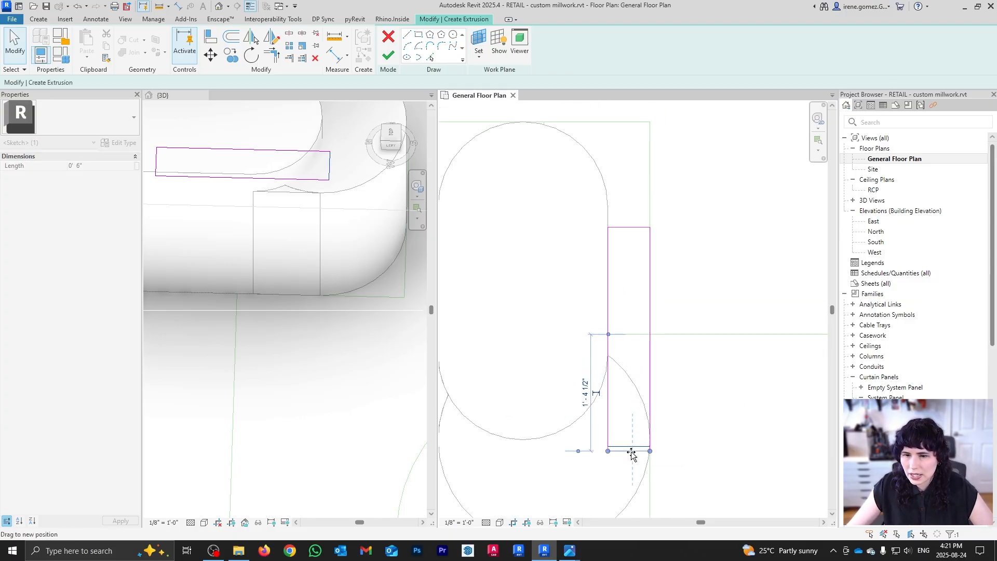
pyautogui.moveTo(632, 451)
pyautogui.mouseDown()
pyautogui.moveTo(634, 418)
pyautogui.moveTo(652, 456)
pyautogui.mouseUp()
# - Move the rectangle's lower edge up so its right endpoint meets the circle's rightmost point
pyautogui.scroll(4, 656, 452)
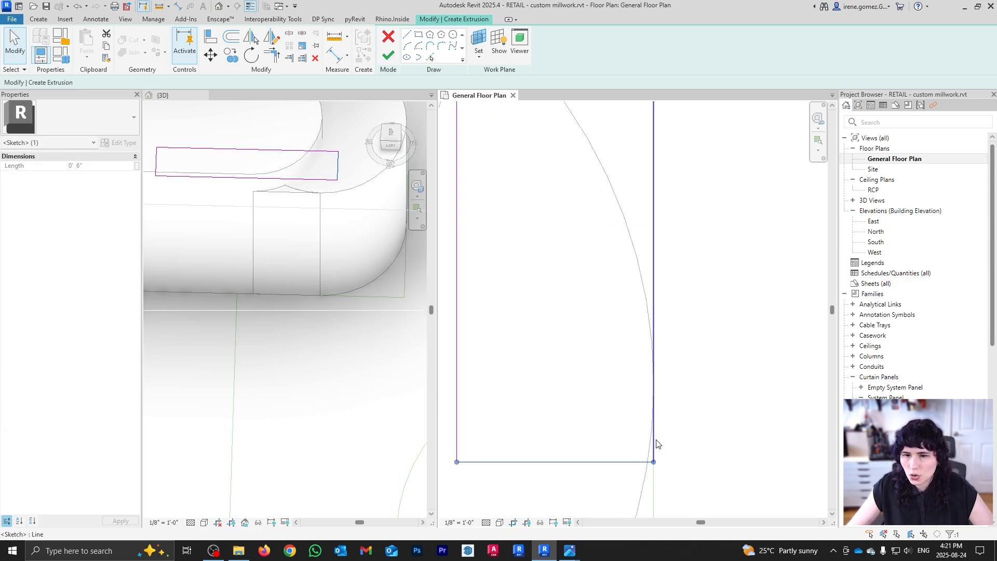
pyautogui.scroll(-2, 657, 421)
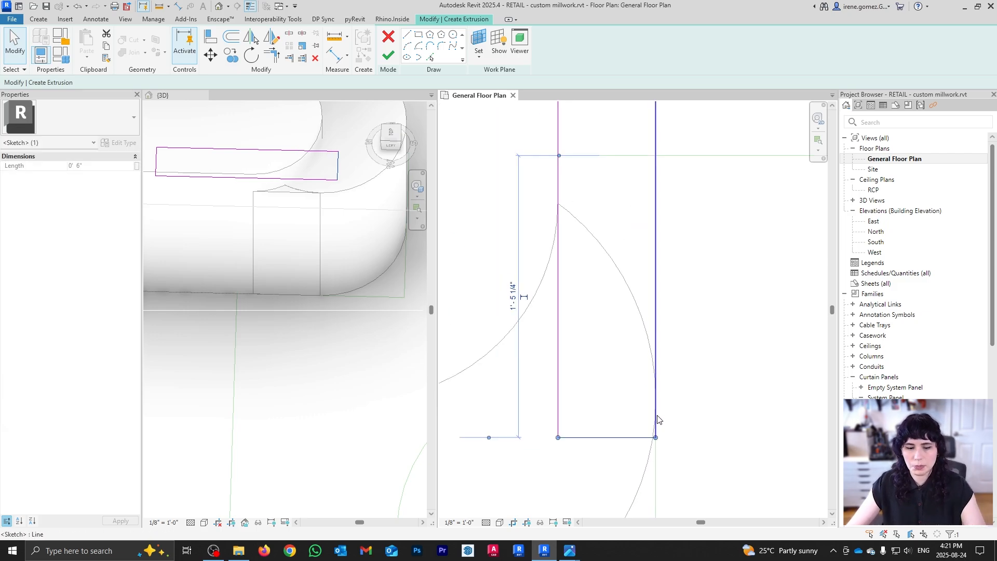
pyautogui.press('m')
pyautogui.press('v')
pyautogui.click(656, 438)
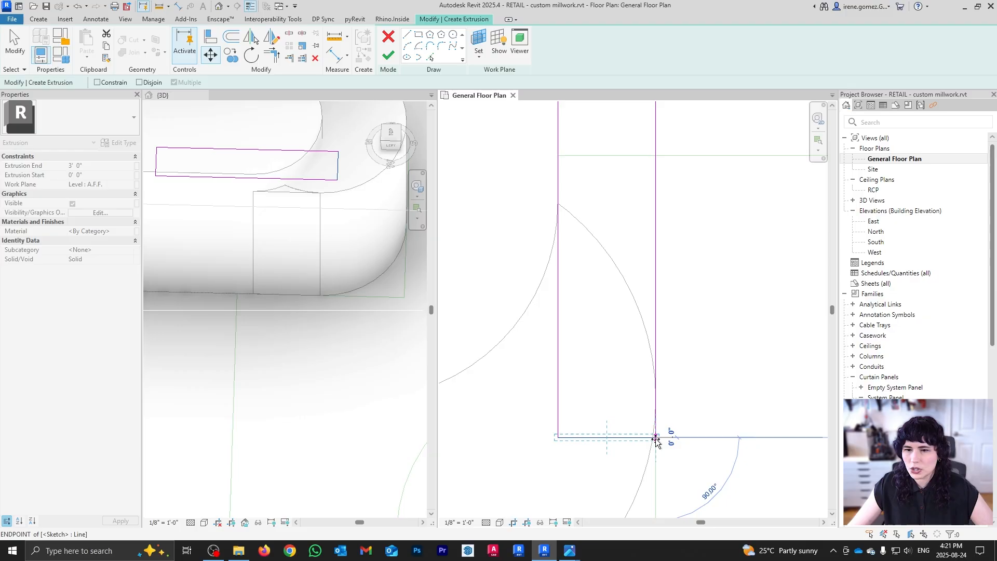
pyautogui.click(655, 399)
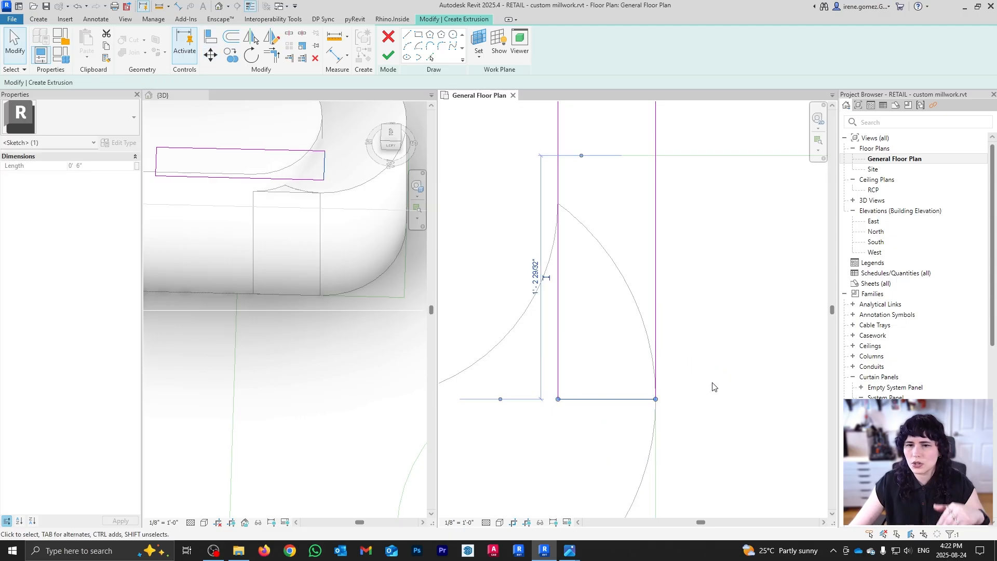
pyautogui.press('Escape')
# - Compare the rectangle's extent with the low front volume in the reference photo and return to Revit
pyautogui.scroll(-3, 531, 355)
pyautogui.moveTo(567, 223); pyautogui.dragTo(579, 414, button='middle')
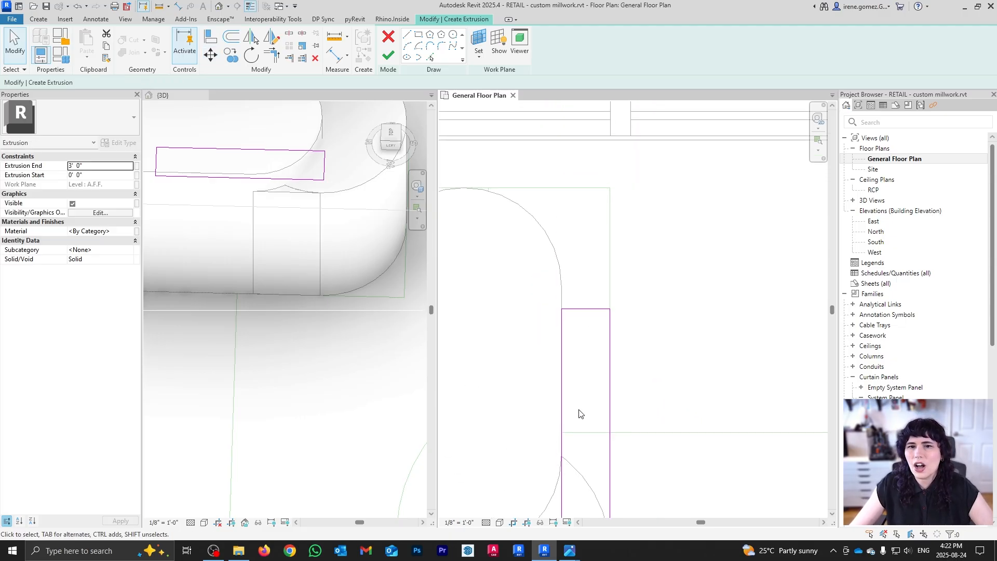
pyautogui.scroll(-1, 579, 385)
pyautogui.moveTo(570, 549)
pyautogui.click(641, 517)
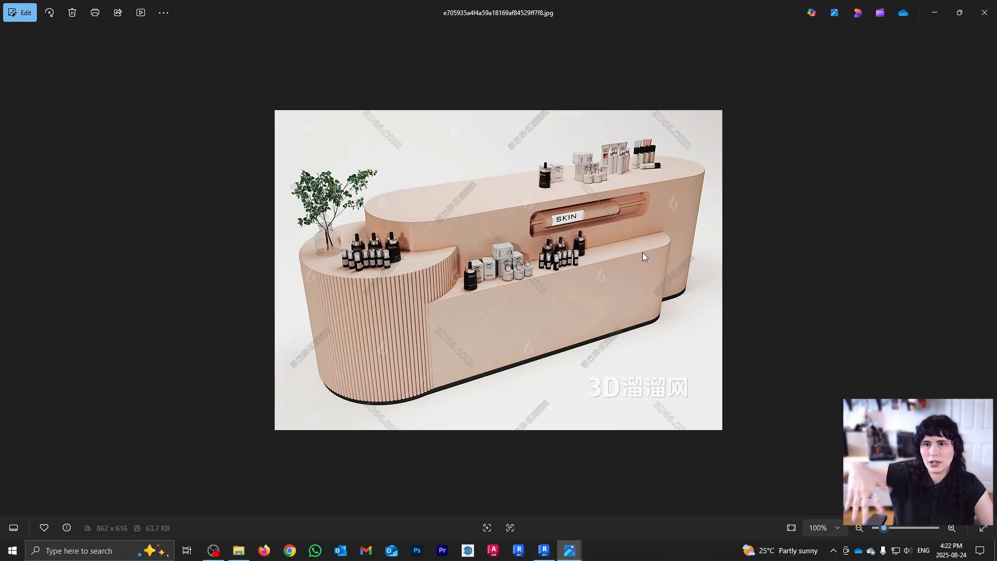
pyautogui.click(569, 550)
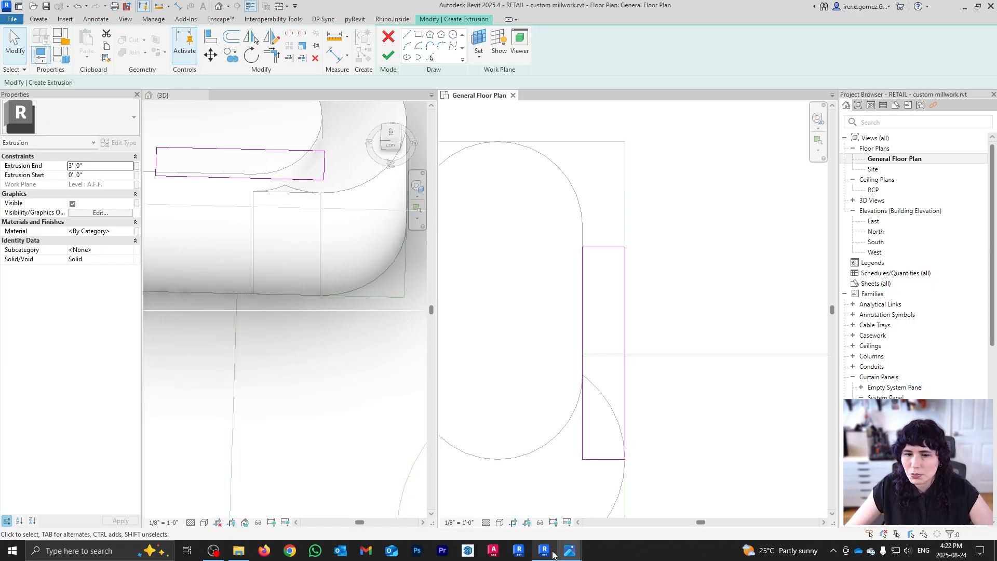
# - Reference the rectangle's top edge to the point where the circle meets the rounded form and set that distance to 1' 6"
pyautogui.scroll(-2, 632, 296)
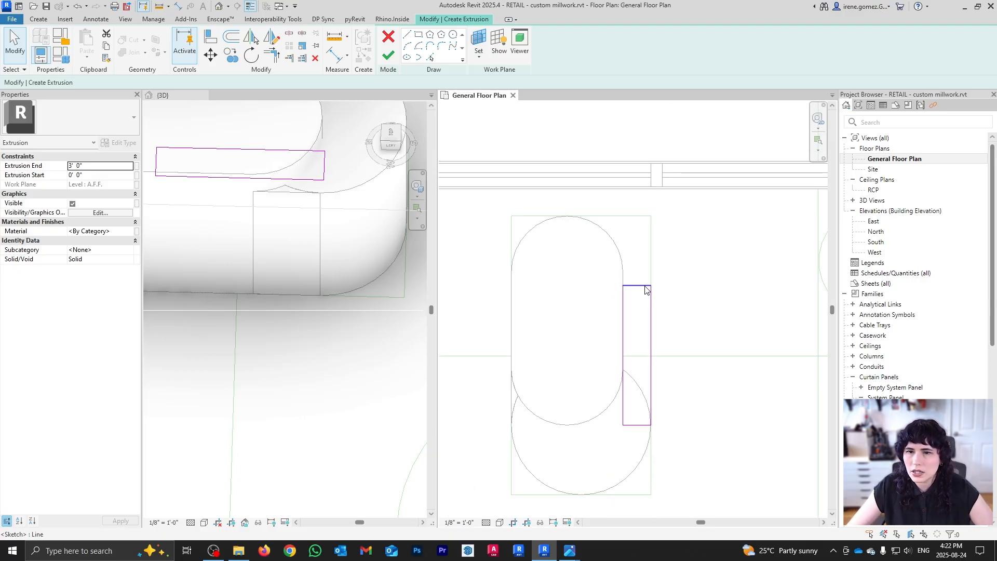
pyautogui.click(644, 286)
pyautogui.scroll(1, 663, 270)
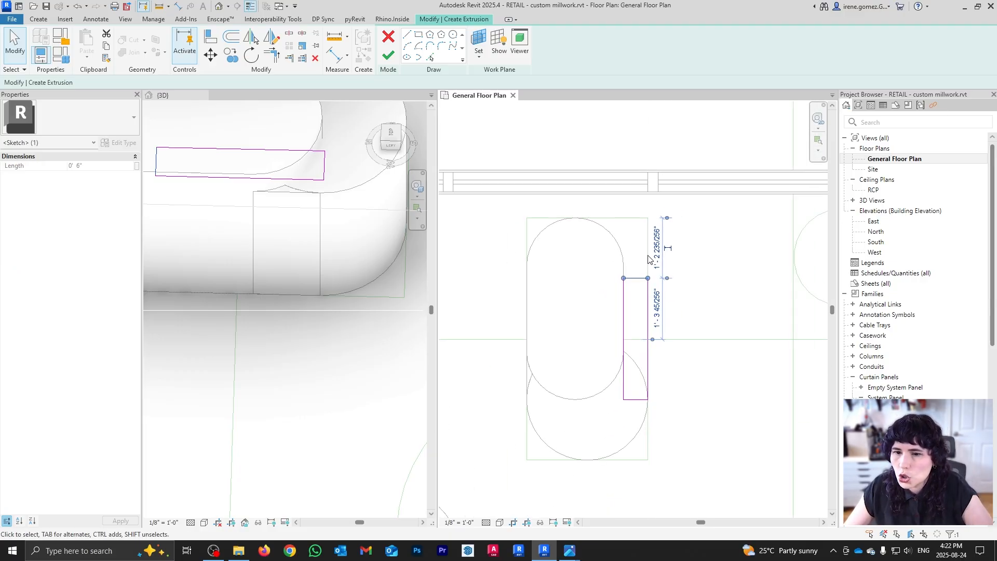
pyautogui.scroll(-1, 667, 325)
pyautogui.scroll(-1, 656, 342)
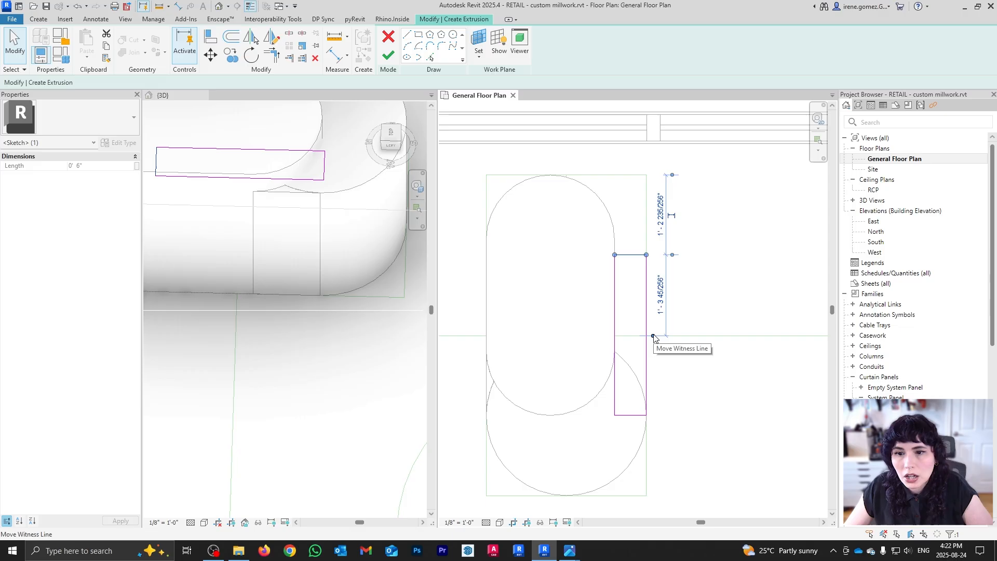
pyautogui.moveTo(654, 338); pyautogui.dragTo(615, 351)
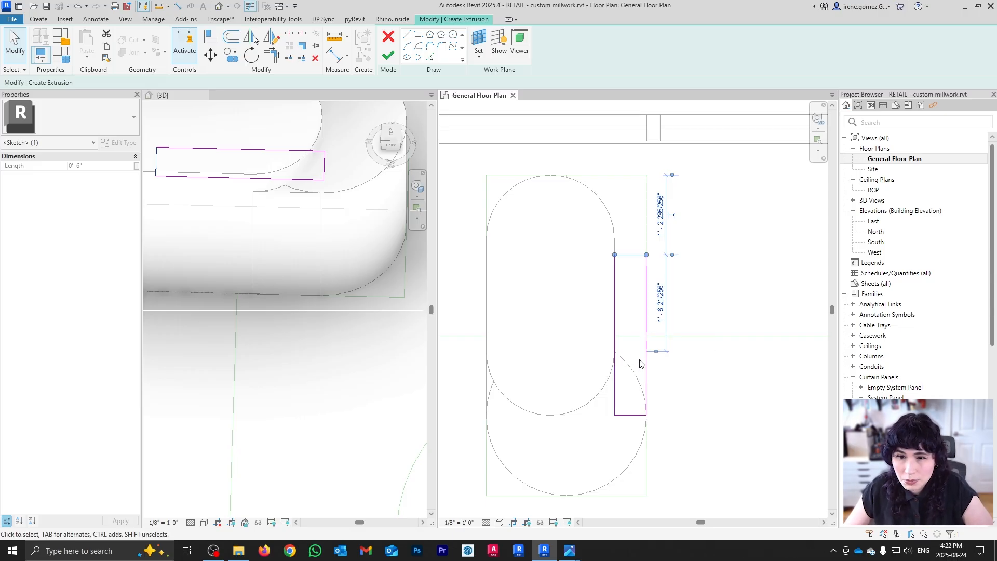
pyautogui.scroll(1, 662, 258)
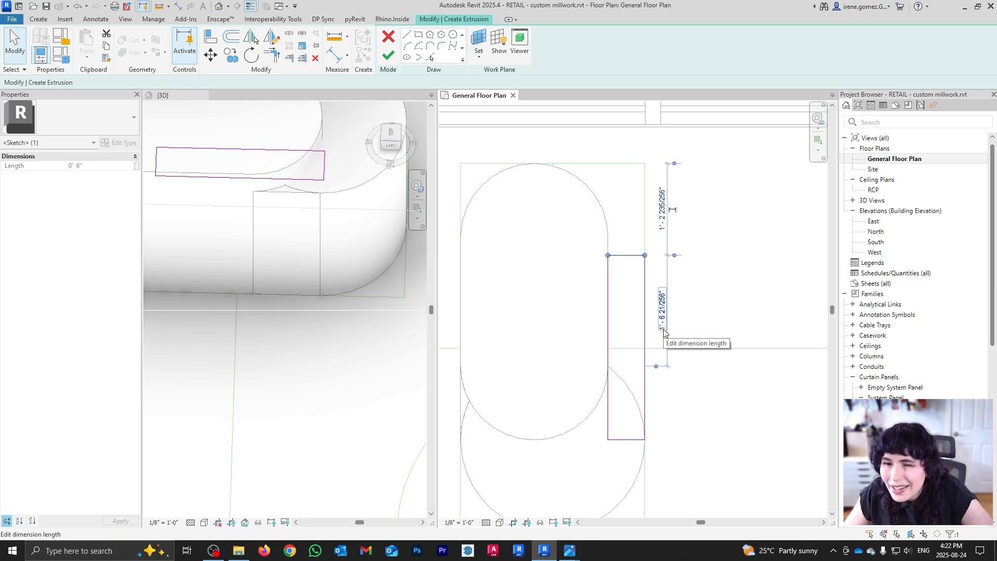
pyautogui.click(662, 325)
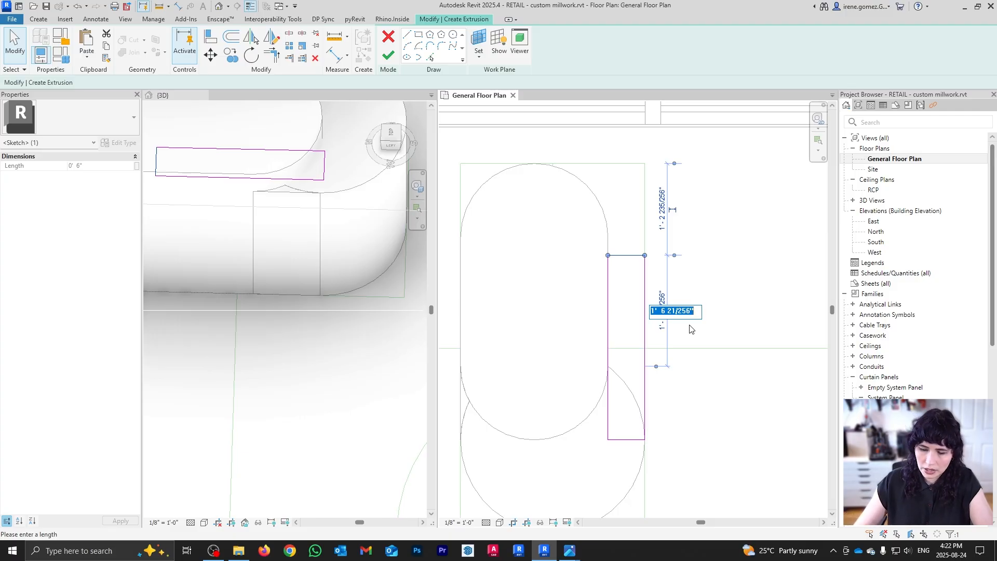
pyautogui.write('1')
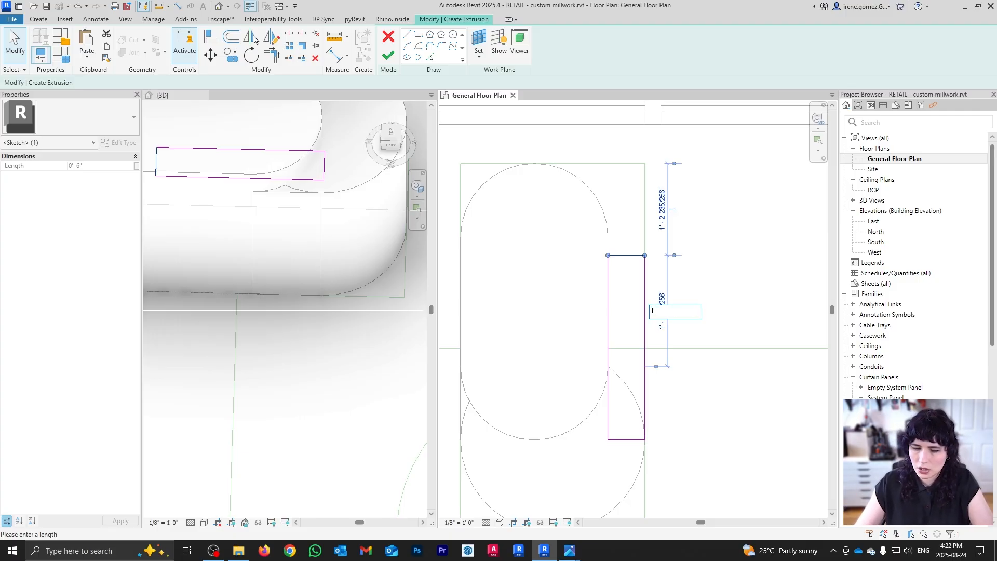
pyautogui.write("'6")
pyautogui.press('Return')
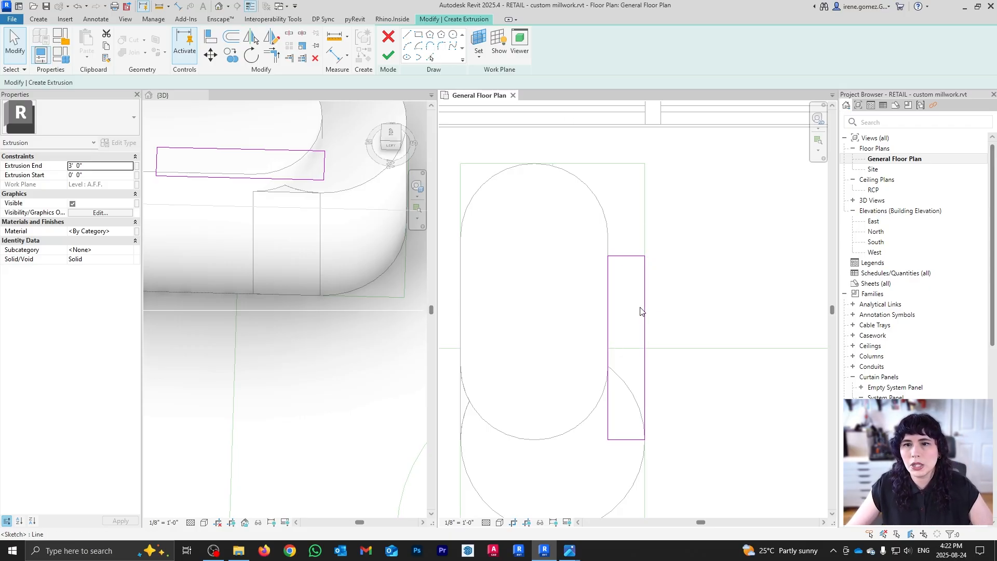
pyautogui.click(644, 294)
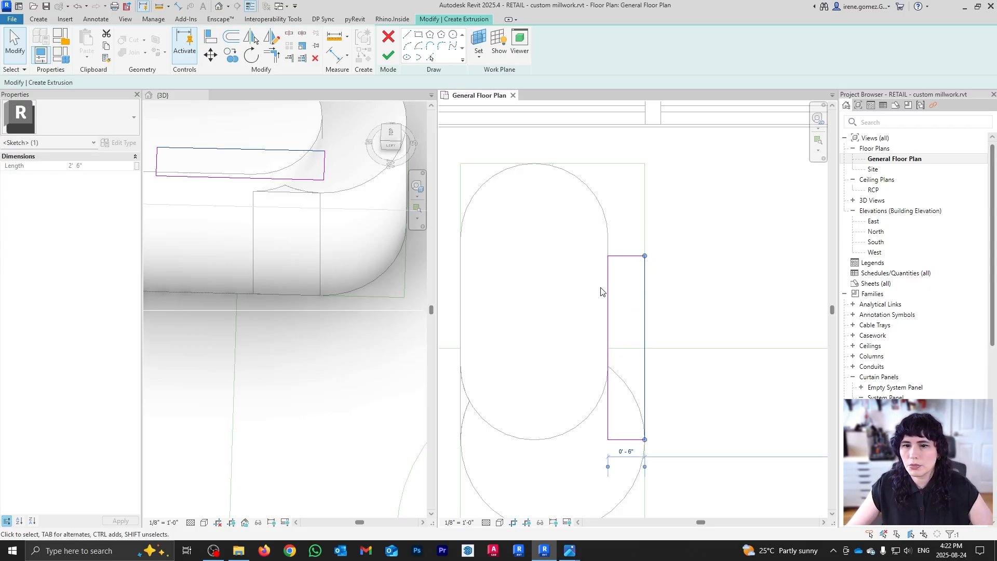
pyautogui.click(674, 292)
# - Fillet the rectangle's upper-right corner with an arc of about 4 inches radius
pyautogui.click(443, 48)
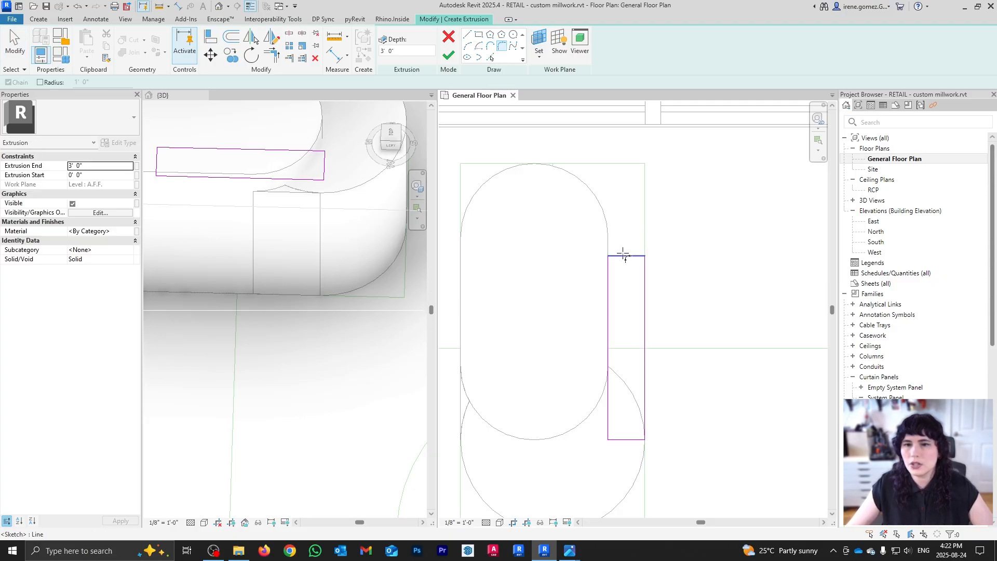
pyautogui.click(626, 255)
pyautogui.click(645, 283)
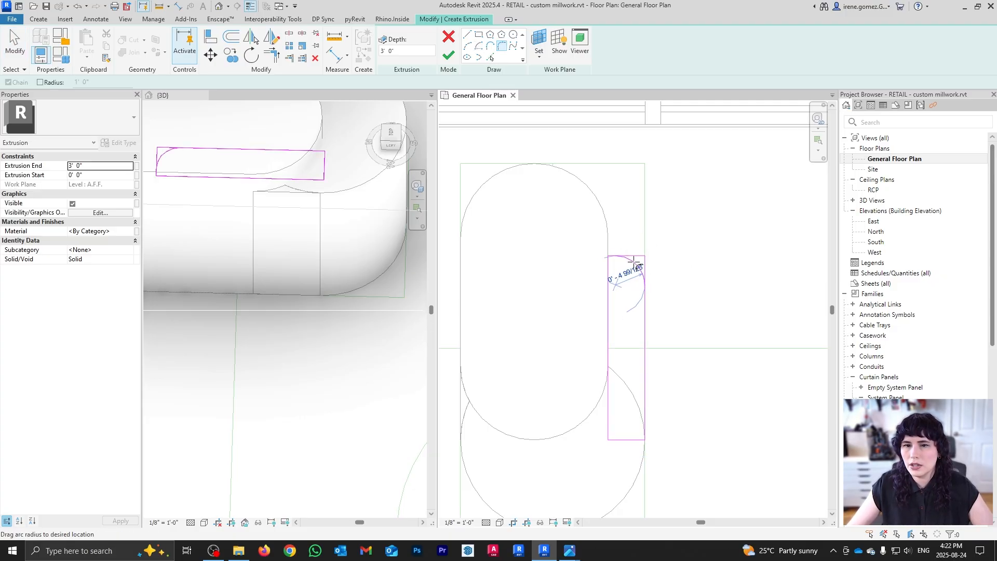
pyautogui.click(636, 264)
pyautogui.press('Escape')
# - Set the corner arc's radius to 6" and delete the leftover line that is too short
pyautogui.click(630, 271)
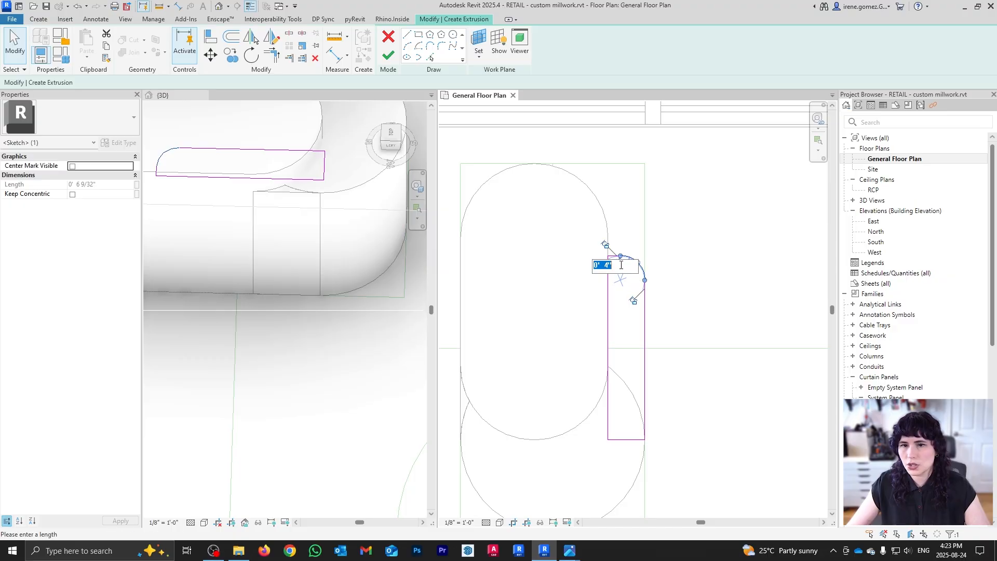
pyautogui.write('6"')
pyautogui.press('Return')
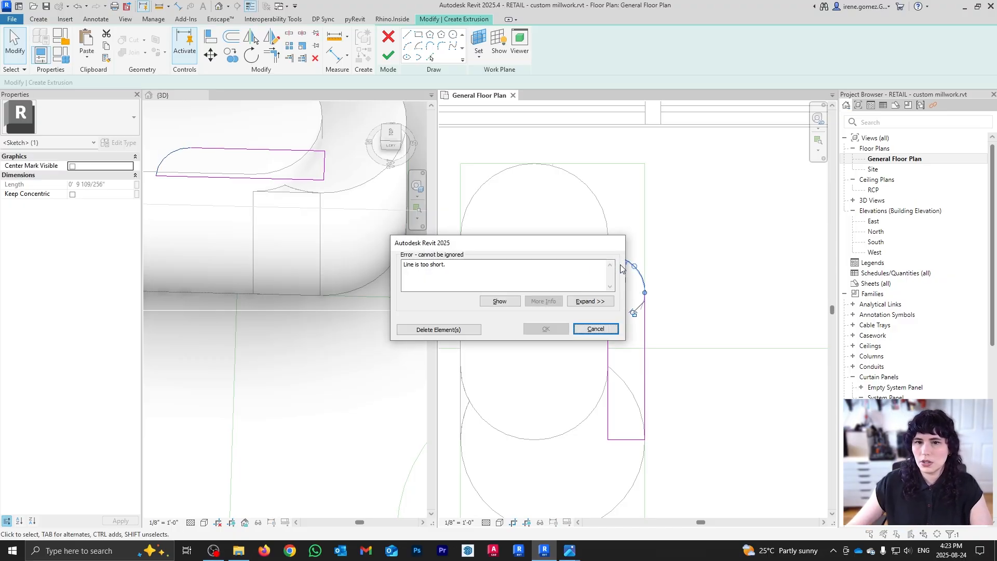
pyautogui.moveTo(498, 249); pyautogui.dragTo(389, 251)
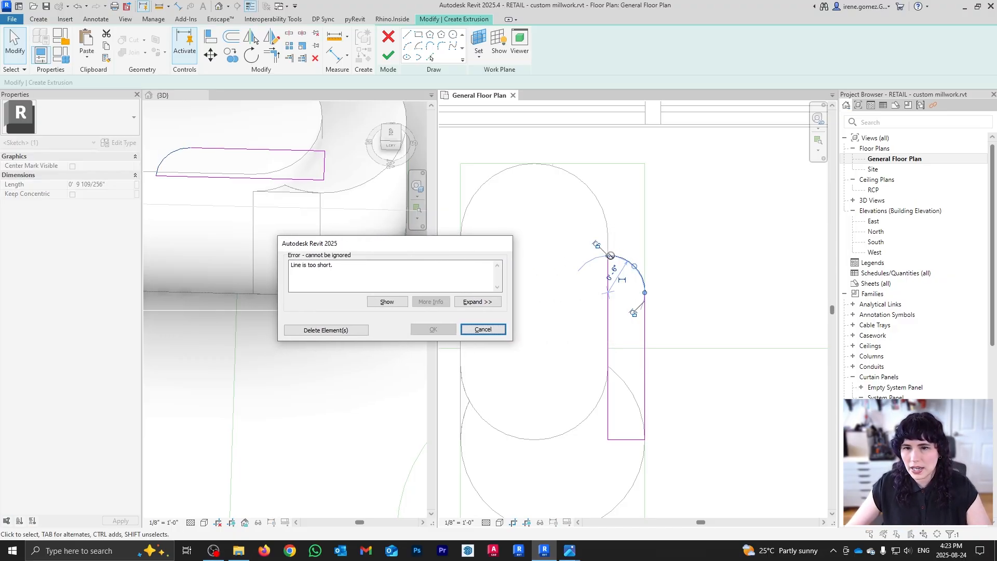
pyautogui.click(330, 330)
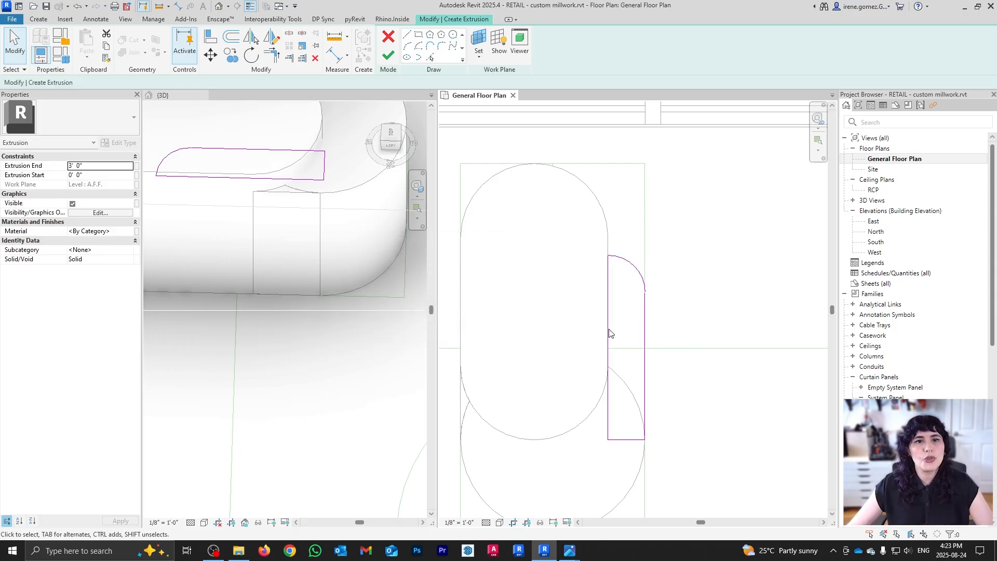
# - Check the low front volume's height against the neighbouring counters in the reference photo and return to Revit
pyautogui.moveTo(570, 550)
pyautogui.click(613, 523)
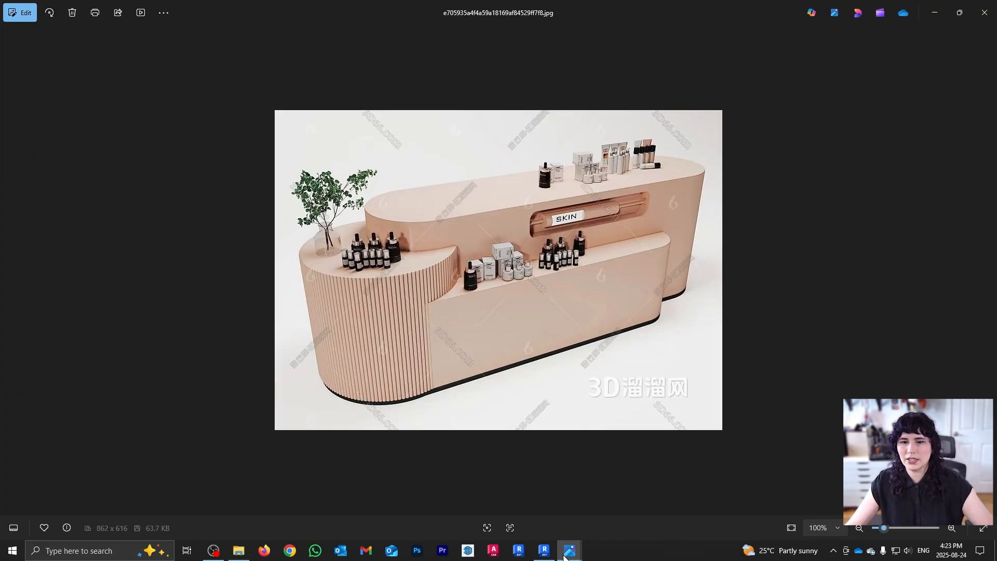
pyautogui.click(543, 550)
# - Set the extrusion end to 2' 6" and finish the round-cornered extrusion
pyautogui.click(104, 164)
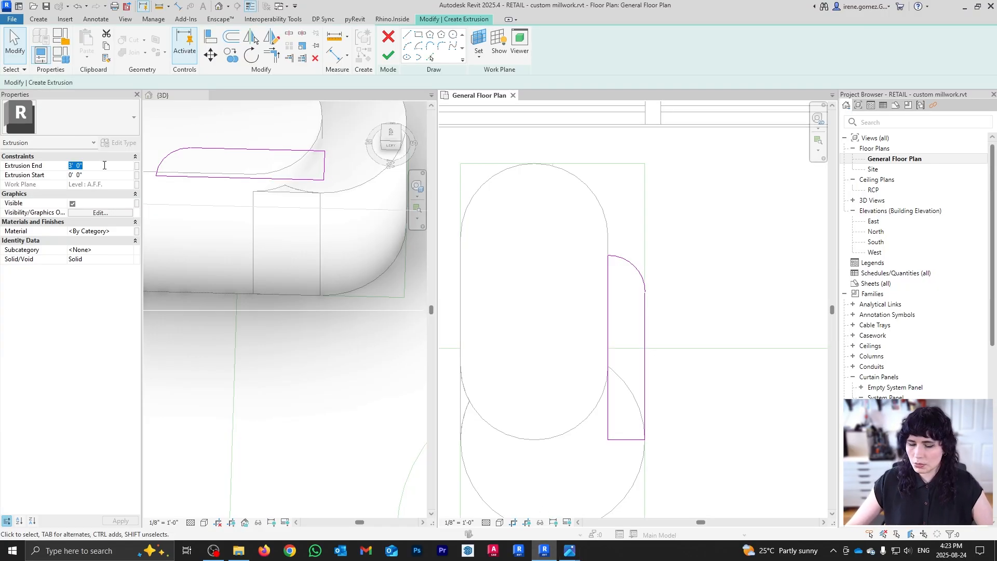
pyautogui.write("2'6")
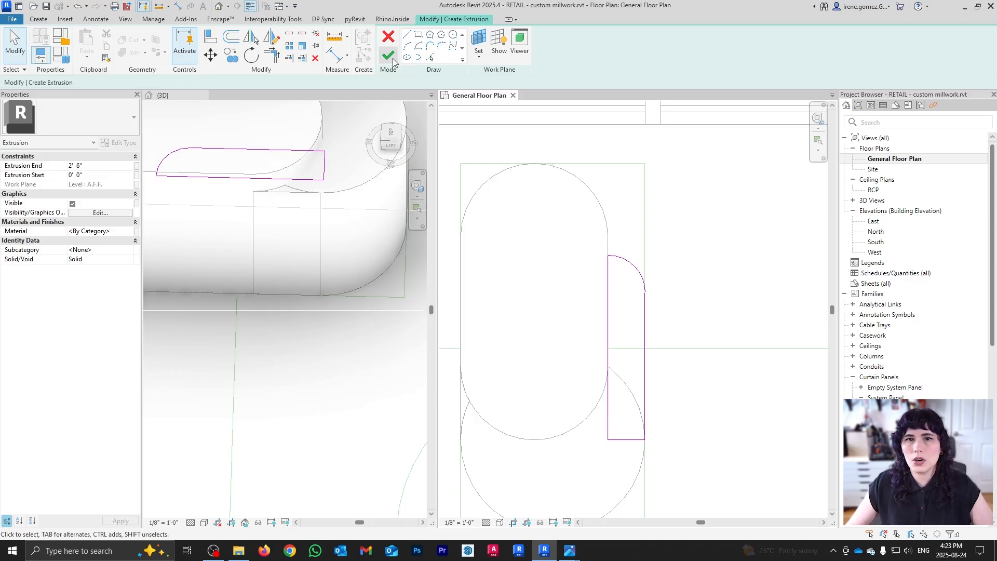
pyautogui.click(390, 58)
pyautogui.scroll(-2, 336, 328)
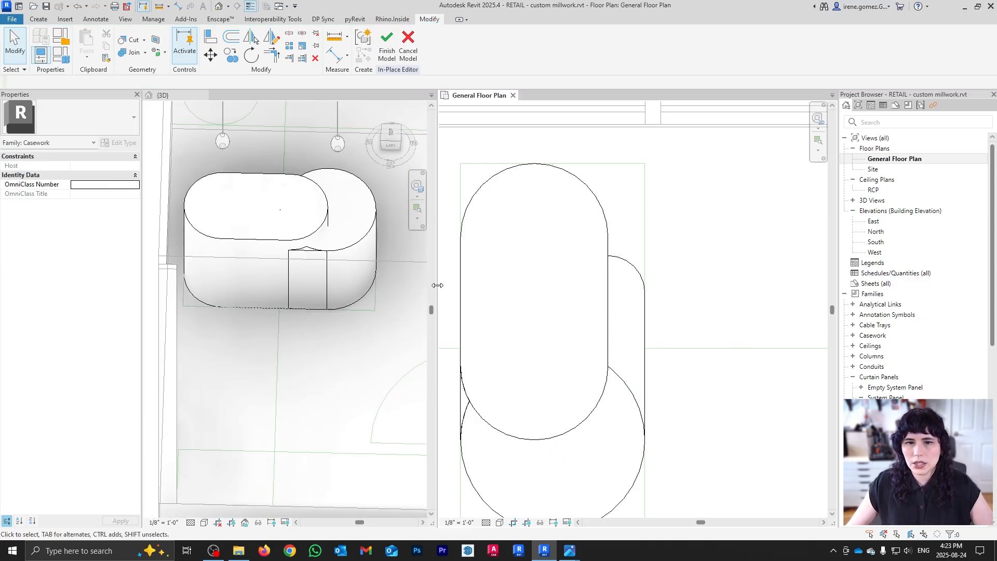
# - Enlarge the 3D view and set the low front volume's extrusion end to 24"
pyautogui.moveTo(437, 285); pyautogui.dragTo(548, 285)
pyautogui.keyDown('shift'); pyautogui.moveTo(407, 298); pyautogui.dragTo(363, 301, button='middle'); pyautogui.keyUp('shift')
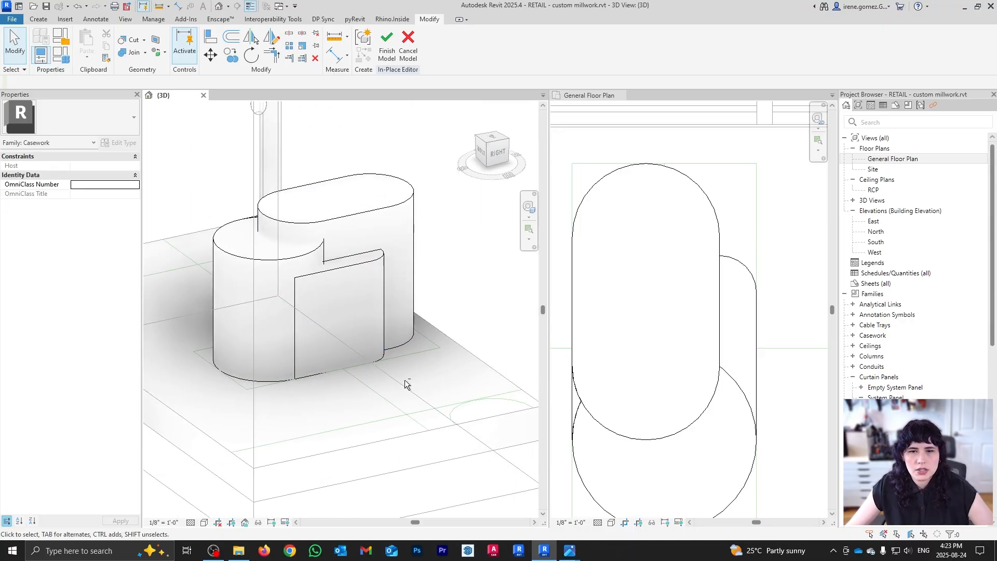
pyautogui.keyDown('shift'); pyautogui.moveTo(407, 383); pyautogui.dragTo(413, 353, button='middle'); pyautogui.keyUp('shift')
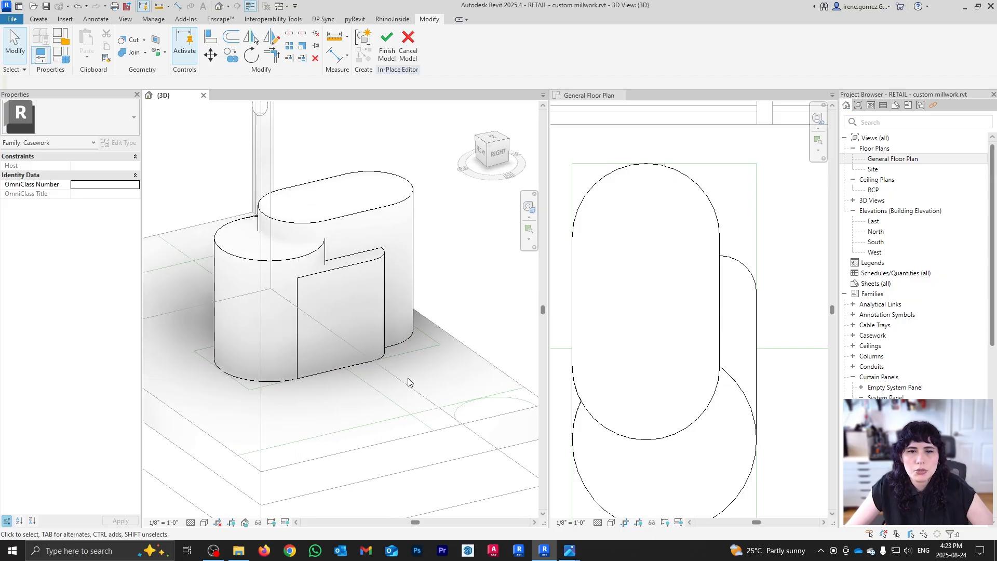
pyautogui.click(353, 266)
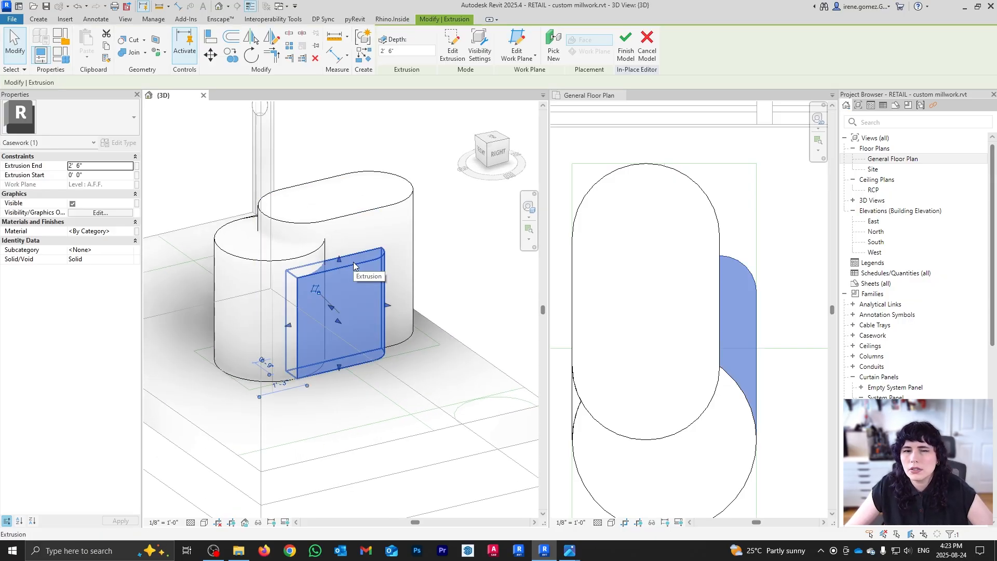
pyautogui.click(102, 167)
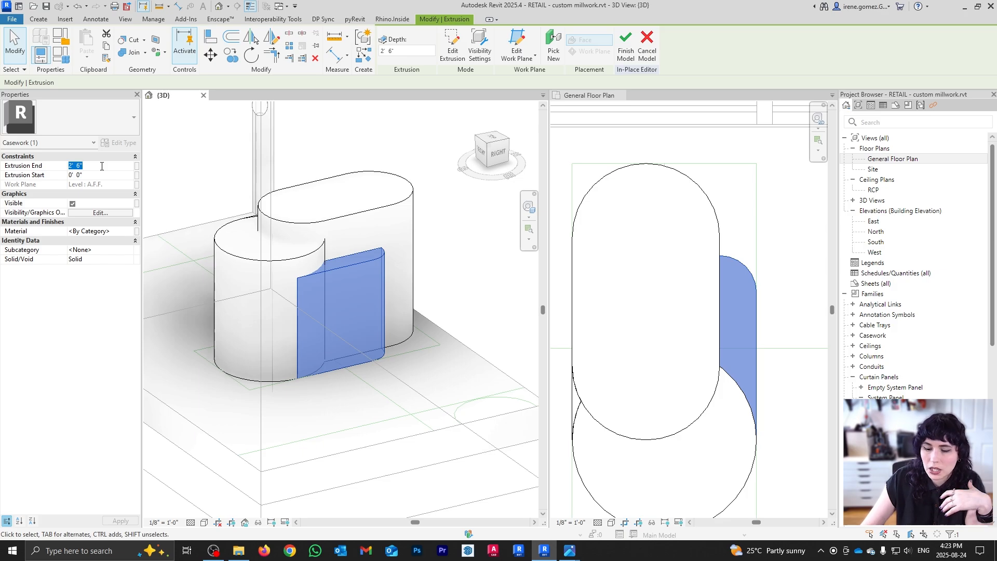
pyautogui.write('24"')
pyautogui.press('Return')
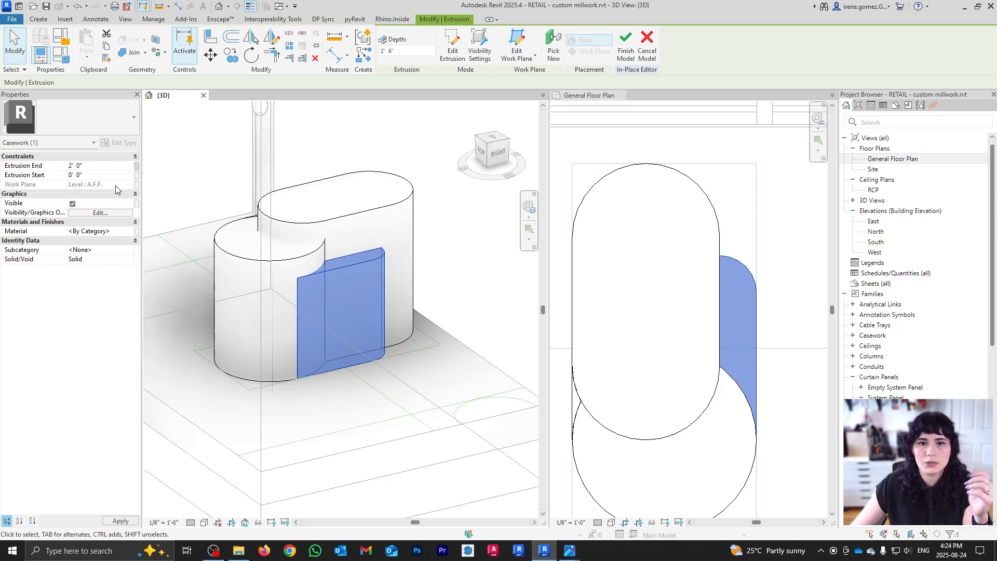
pyautogui.press('Escape')
# - Examine where the cylinder, the small filler piece and the tall rounded volume meet along the counter's back side
pyautogui.moveTo(443, 378)
pyautogui.keyDown('shift'); pyautogui.mouseDown(button='middle')
pyautogui.moveTo(380, 353)
pyautogui.moveTo(430, 347)
pyautogui.moveTo(465, 430)
pyautogui.moveTo(447, 395)
pyautogui.mouseUp(button='middle'); pyautogui.keyUp('shift')
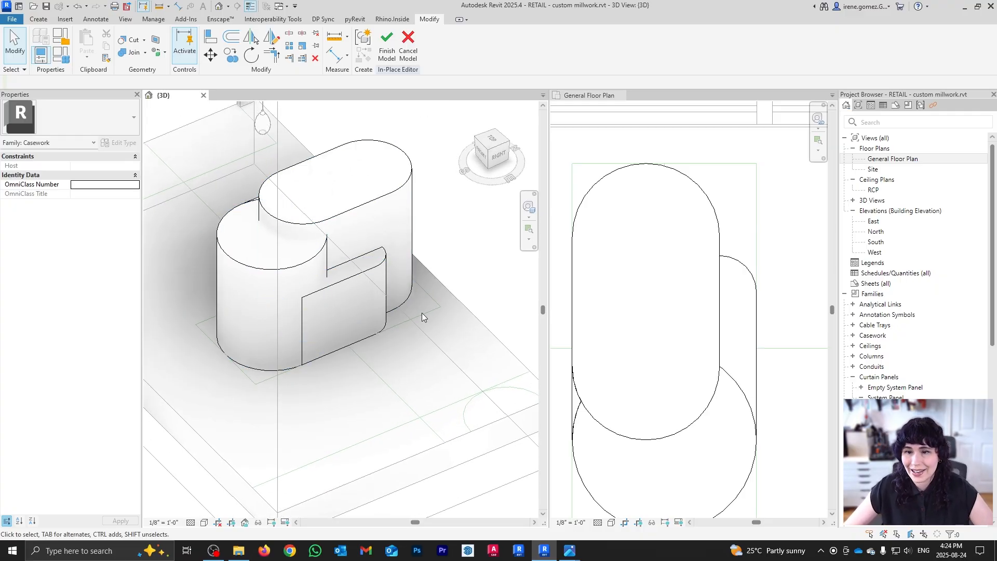
pyautogui.keyDown('shift'); pyautogui.moveTo(411, 289); pyautogui.dragTo(419, 367, button='middle'); pyautogui.keyUp('shift')
pyautogui.scroll(2, 206, 306)
pyautogui.keyDown('shift'); pyautogui.moveTo(244, 297); pyautogui.dragTo(450, 307, button='middle'); pyautogui.keyUp('shift')
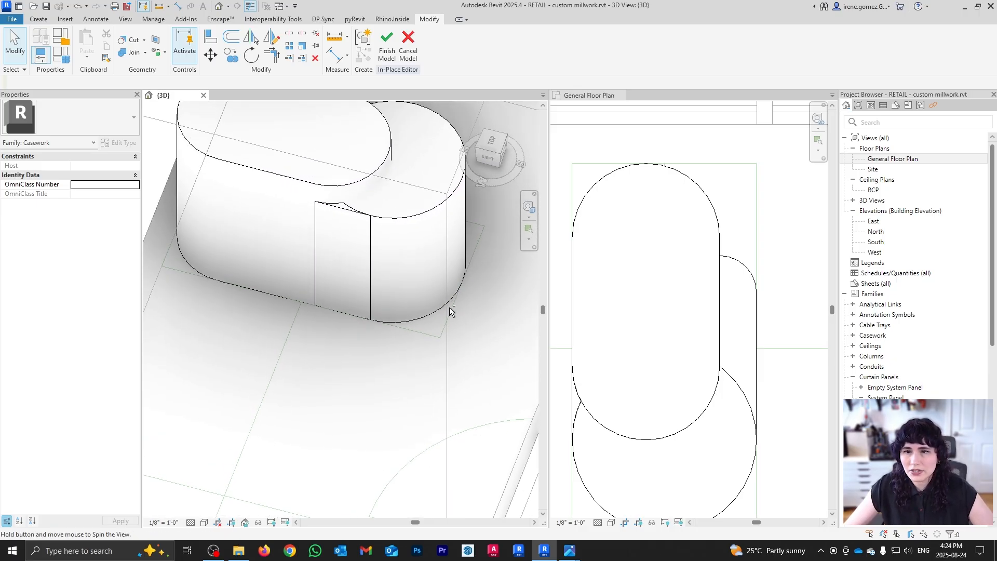
pyautogui.keyDown('shift'); pyautogui.moveTo(376, 196); pyautogui.dragTo(323, 224, button='middle'); pyautogui.keyUp('shift')
pyautogui.click(367, 200)
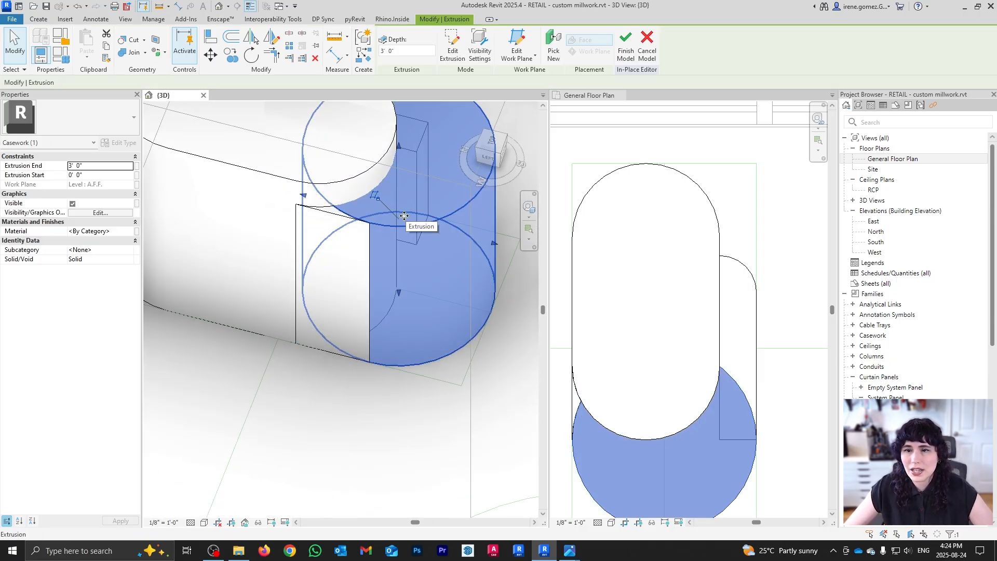
pyautogui.click(367, 463)
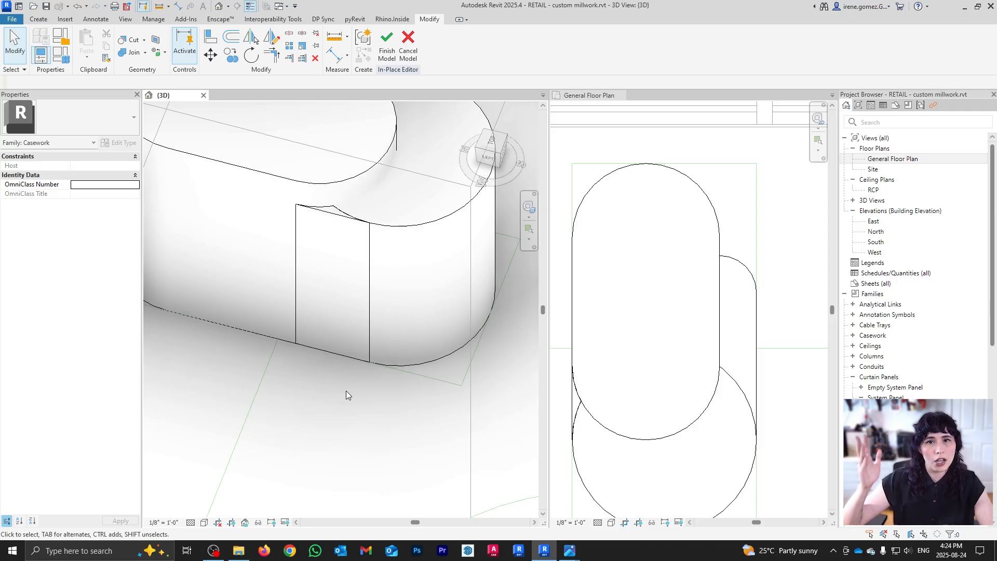
pyautogui.scroll(-2, 363, 332)
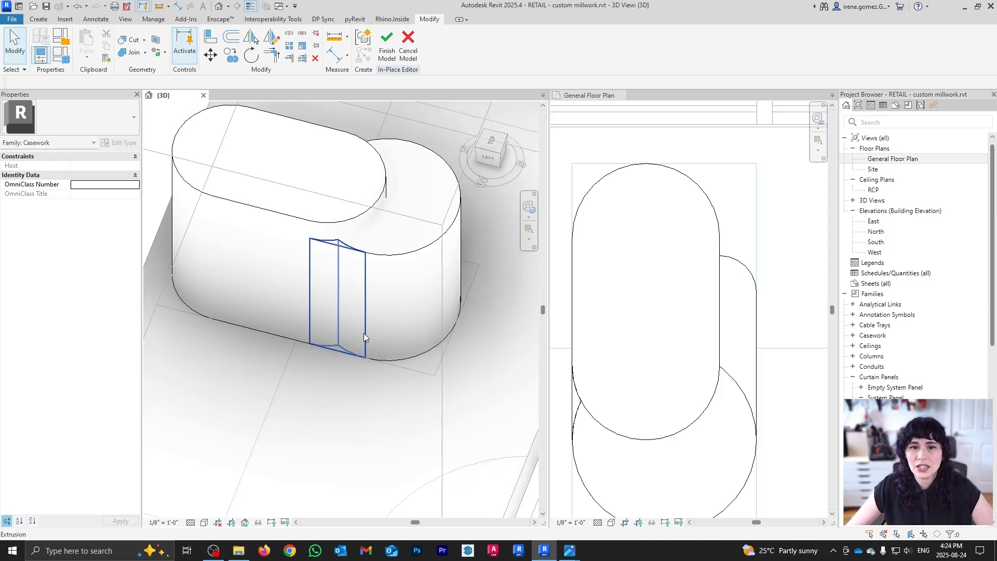
pyautogui.keyDown('shift'); pyautogui.moveTo(364, 332); pyautogui.dragTo(429, 329, button='middle'); pyautogui.keyUp('shift')
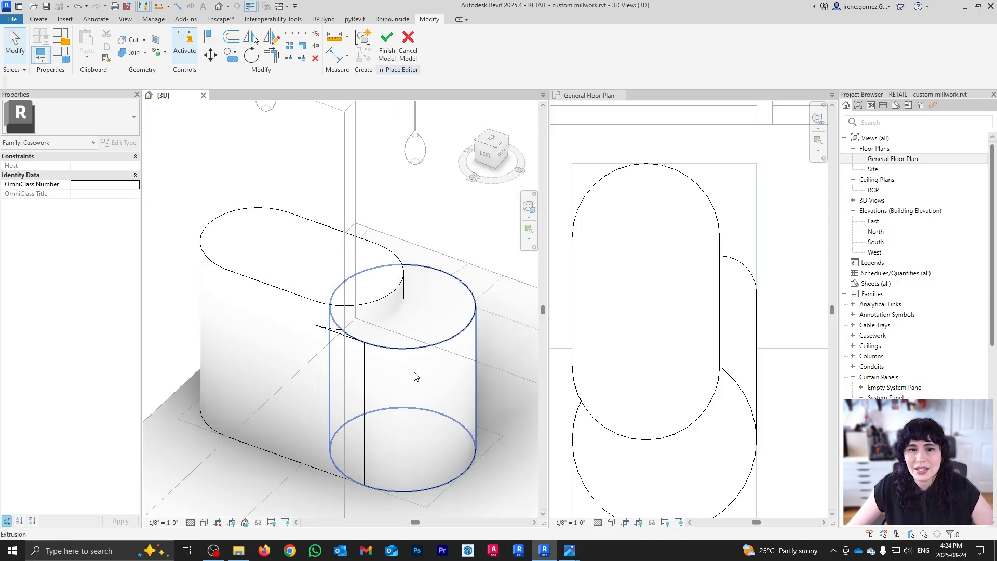
pyautogui.moveTo(414, 400); pyautogui.dragTo(416, 357, button='middle')
# - Join the geometry of the small filler piece, the cylinder, the tall rounded volume and the low front volume
pyautogui.click(356, 318)
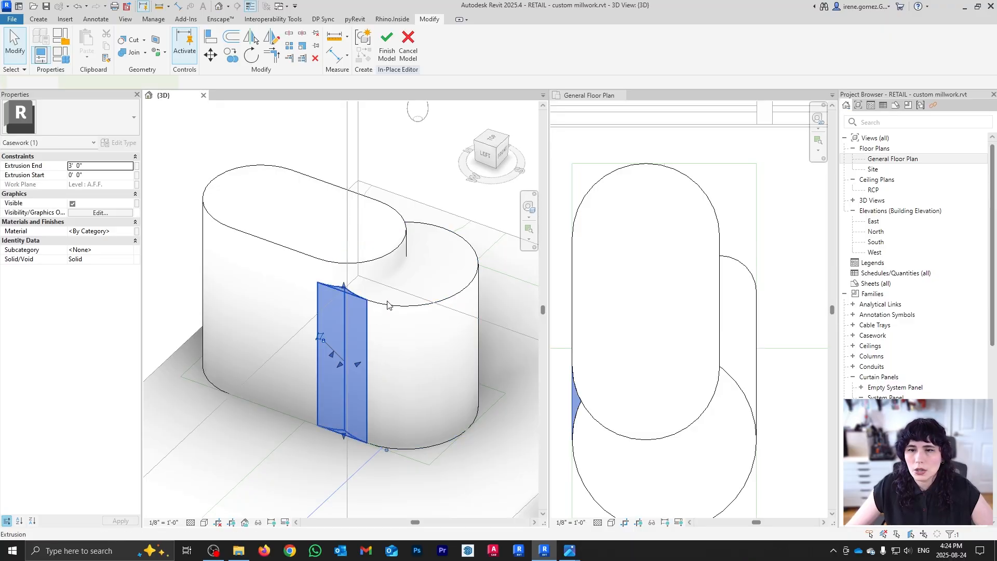
pyautogui.keyDown('ctrl'); pyautogui.click(447, 300); pyautogui.keyUp('ctrl')
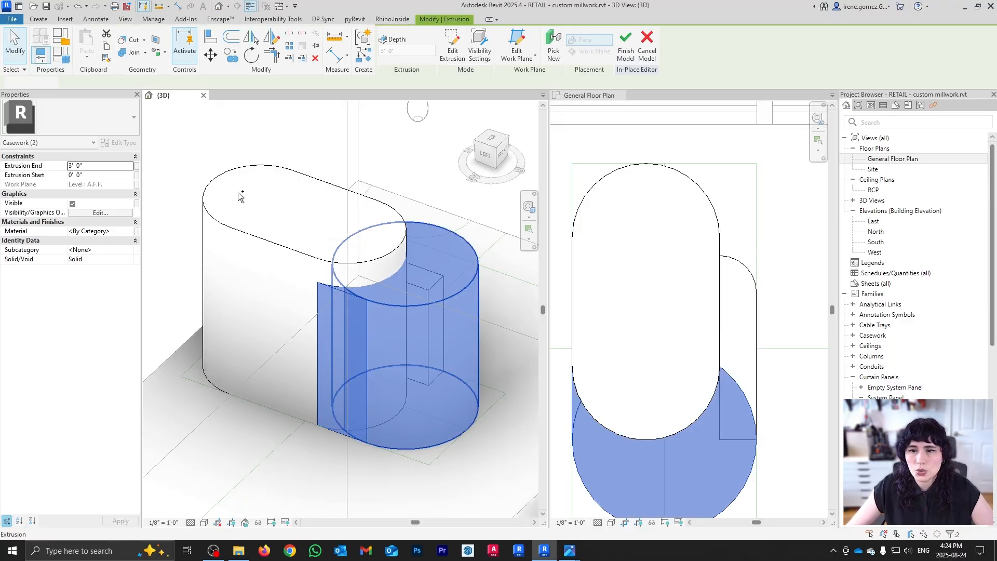
pyautogui.click(134, 54)
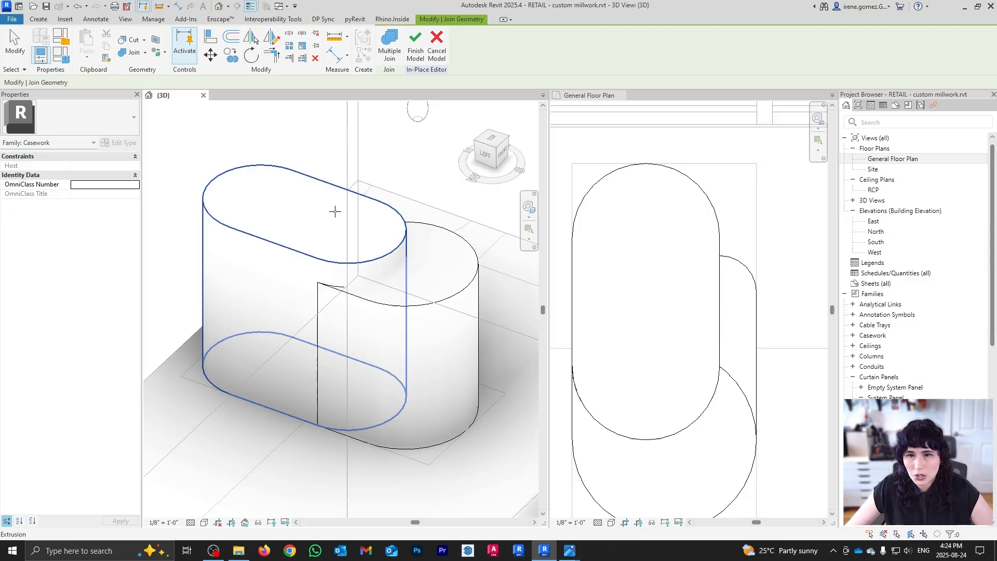
pyautogui.click(299, 206)
pyautogui.click(430, 276)
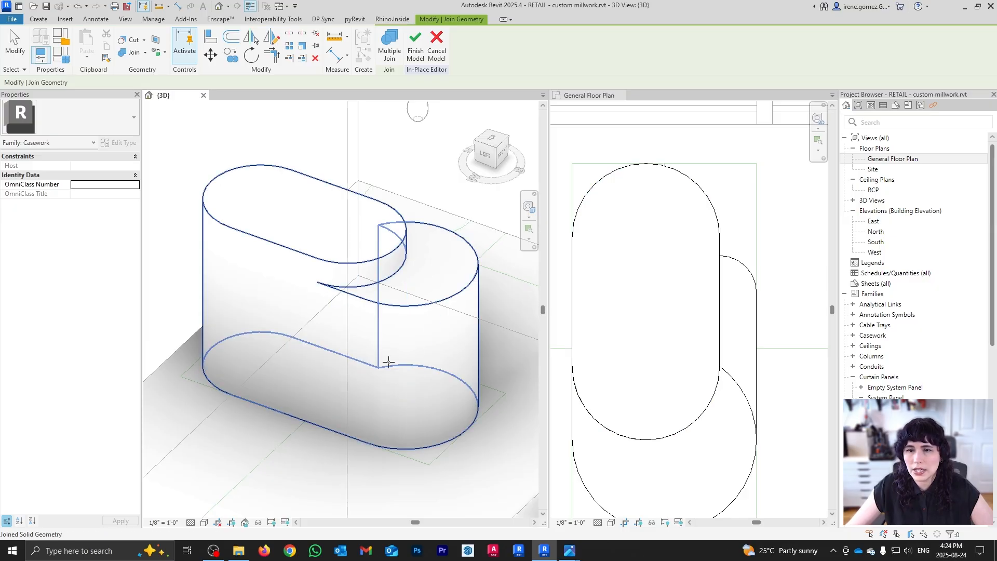
pyautogui.keyDown('shift'); pyautogui.moveTo(295, 358); pyautogui.dragTo(351, 354, button='middle'); pyautogui.keyUp('shift')
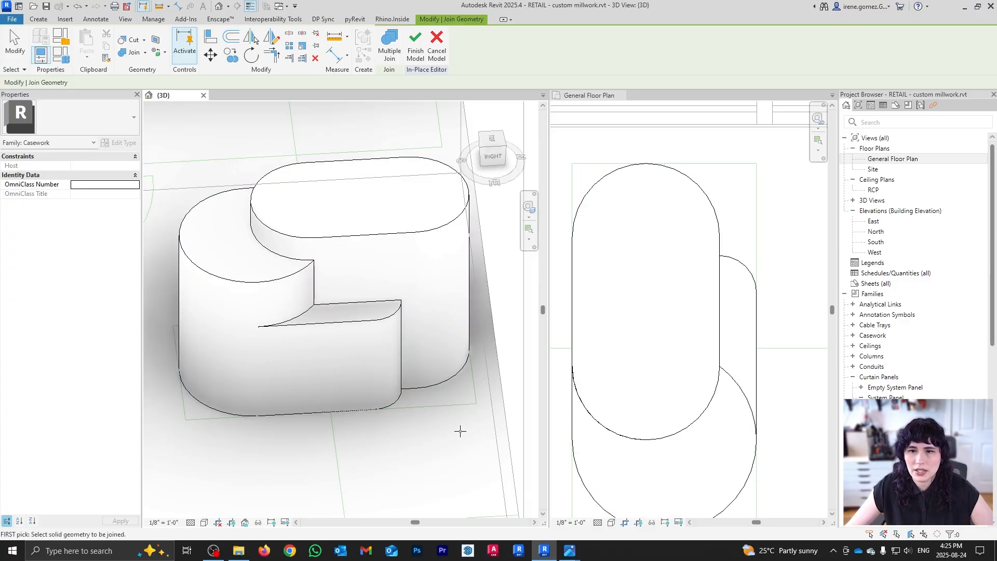
# - Leave the Join command and inspect the joined counter from several sides in the 3D view and the floor plan
pyautogui.moveTo(459, 428)
pyautogui.keyDown('shift'); pyautogui.mouseDown(button='middle')
pyautogui.moveTo(447, 371)
pyautogui.moveTo(363, 414)
pyautogui.moveTo(396, 427)
pyautogui.moveTo(462, 417)
pyautogui.mouseUp(button='middle'); pyautogui.keyUp('shift')
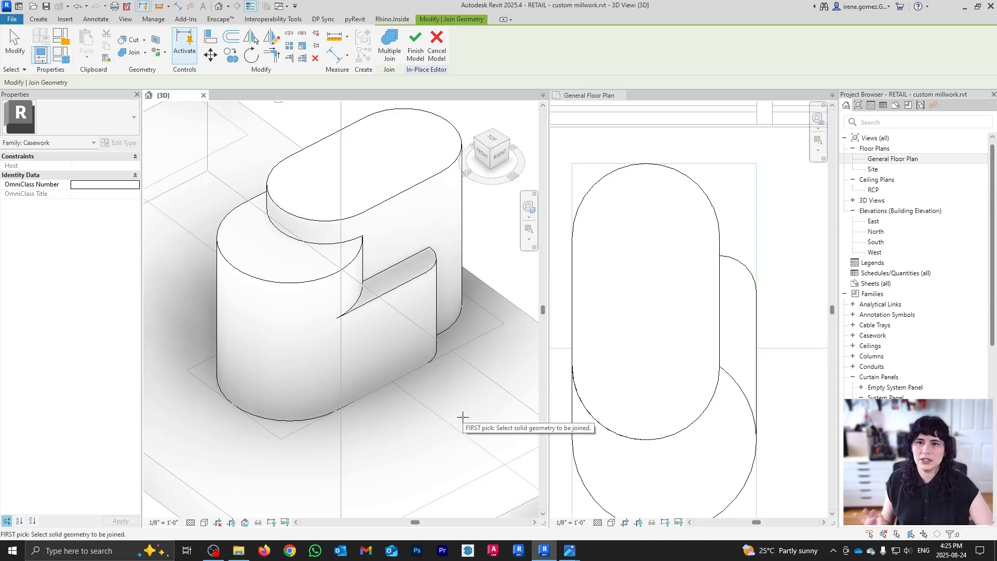
pyautogui.click(714, 291)
pyautogui.moveTo(678, 360); pyautogui.dragTo(698, 323, button='middle')
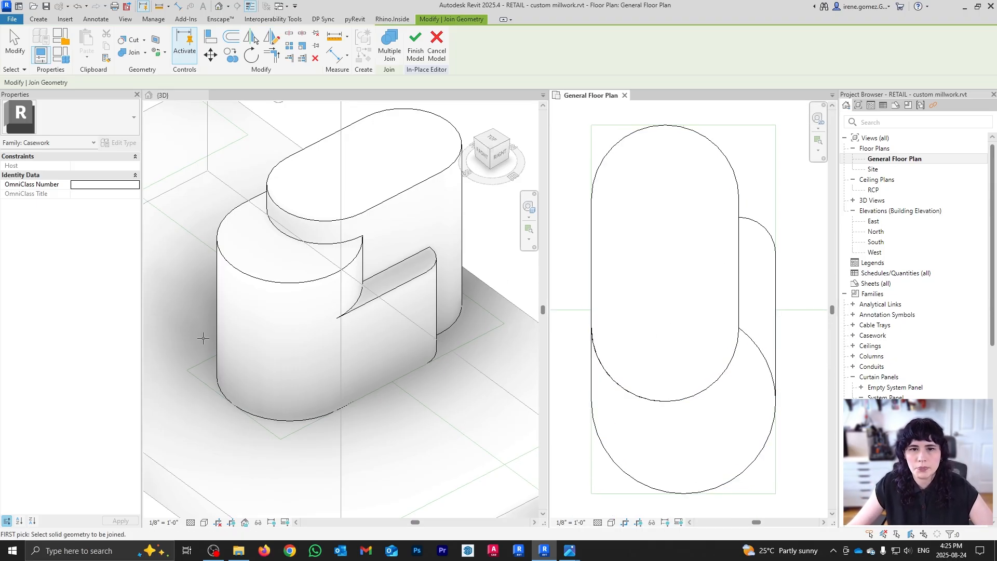
pyautogui.scroll(-2, 286, 307)
pyautogui.click(314, 385)
pyautogui.moveTo(539, 344)
pyautogui.keyDown('shift'); pyautogui.mouseDown(button='middle')
pyautogui.moveTo(452, 303)
pyautogui.moveTo(233, 334)
pyautogui.moveTo(450, 207)
pyautogui.mouseUp(button='middle'); pyautogui.keyUp('shift')
pyautogui.press('Escape')
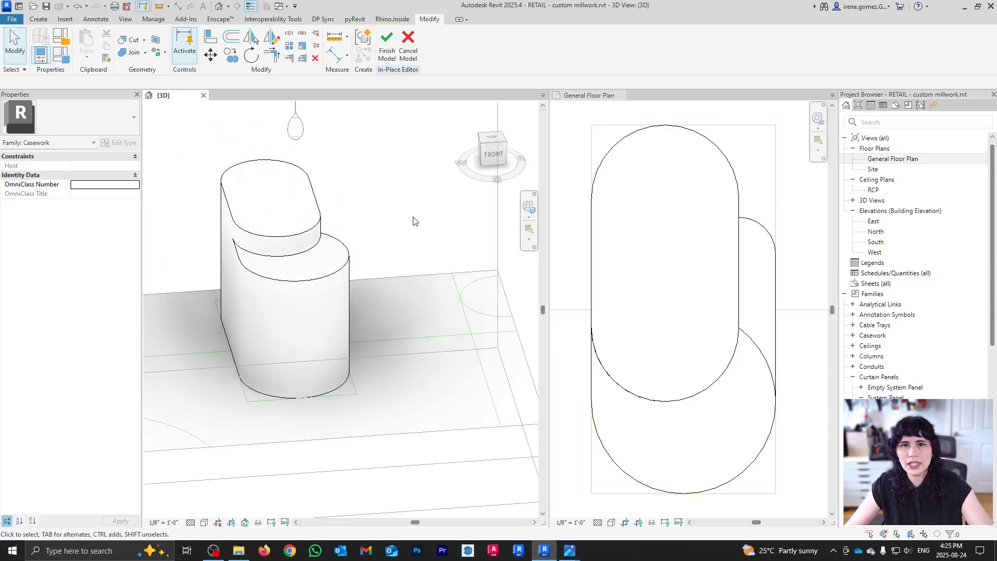
pyautogui.keyDown('shift'); pyautogui.moveTo(430, 358); pyautogui.dragTo(294, 357, button='middle'); pyautogui.keyUp('shift')
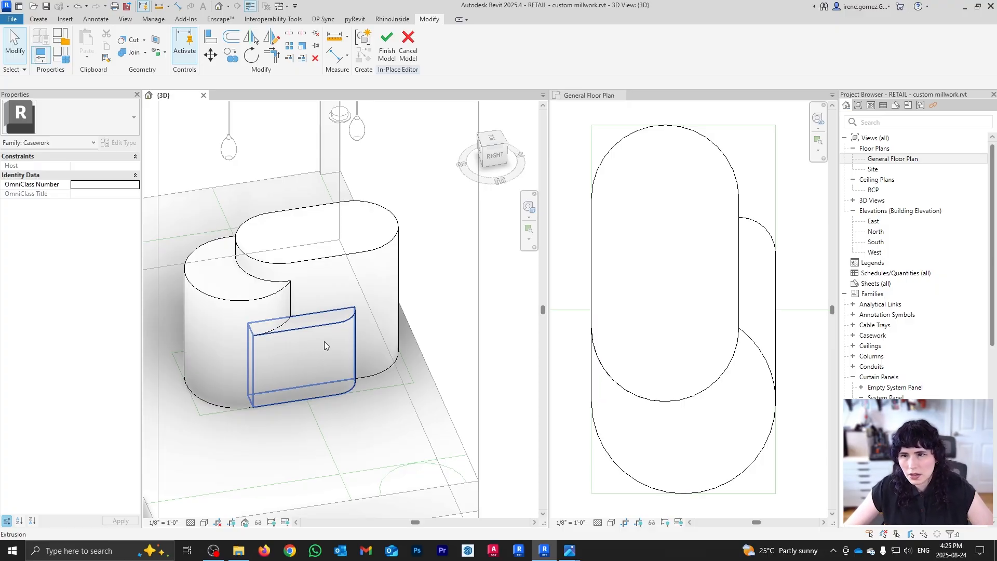
# - Study the vertical fluting on the rounded end in the reference photo, compare it with the model and return to Revit
pyautogui.click(565, 554)
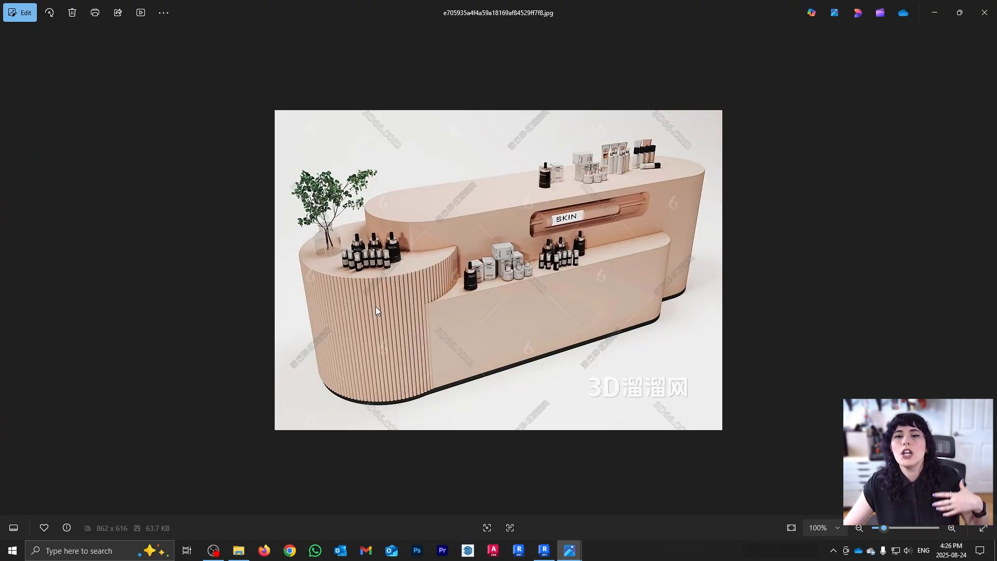
pyautogui.click(937, 13)
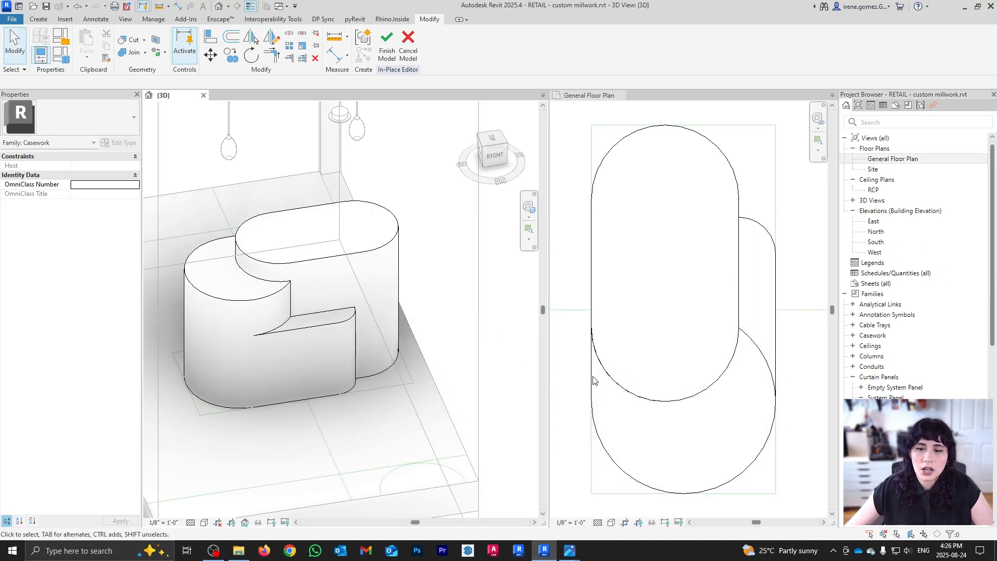
pyautogui.scroll(-3, 691, 374)
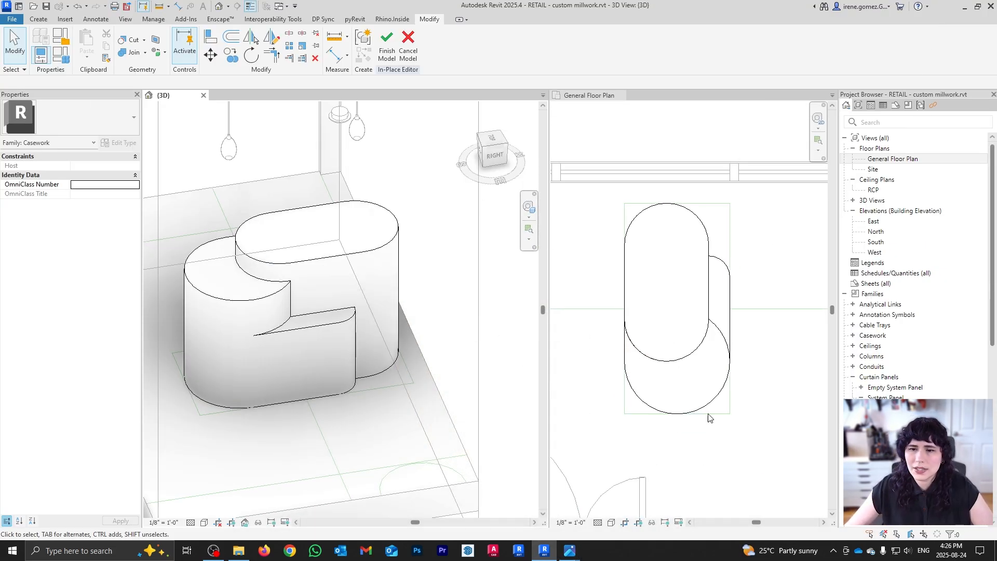
pyautogui.scroll(1, 699, 415)
pyautogui.click(714, 410)
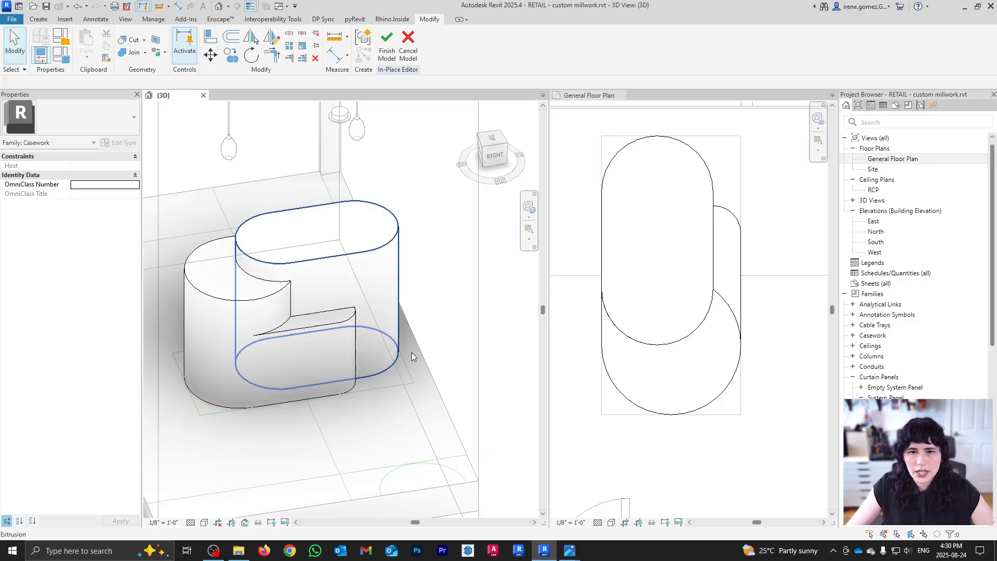
pyautogui.keyDown('shift'); pyautogui.moveTo(240, 383); pyautogui.dragTo(272, 379, button='middle'); pyautogui.keyUp('shift')
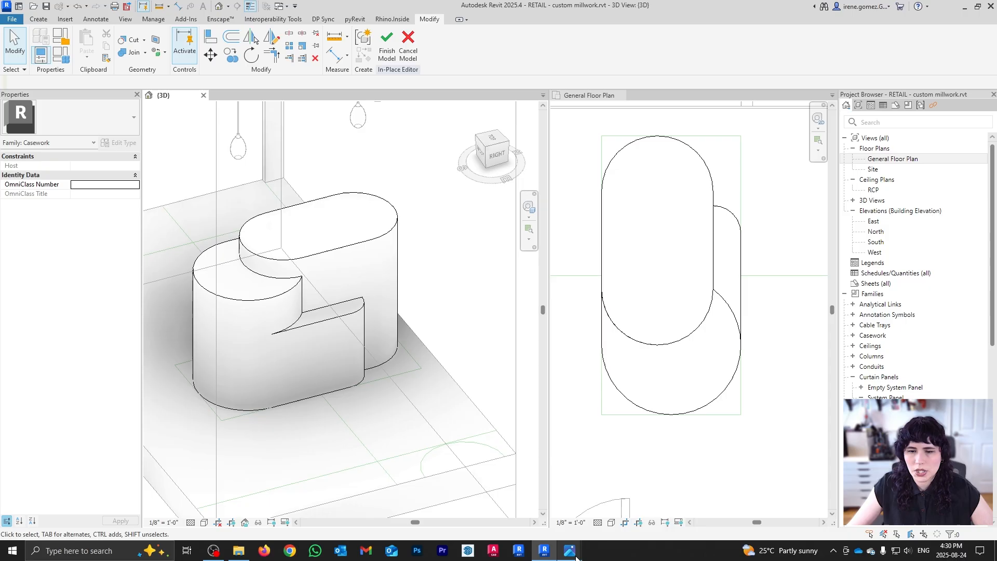
pyautogui.moveTo(570, 551)
pyautogui.click(621, 503)
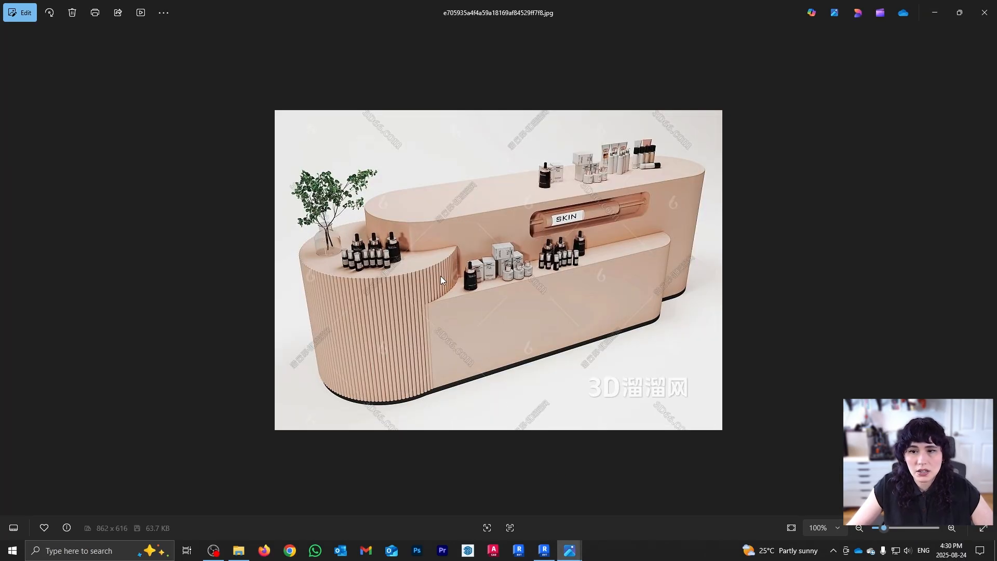
pyautogui.click(545, 551)
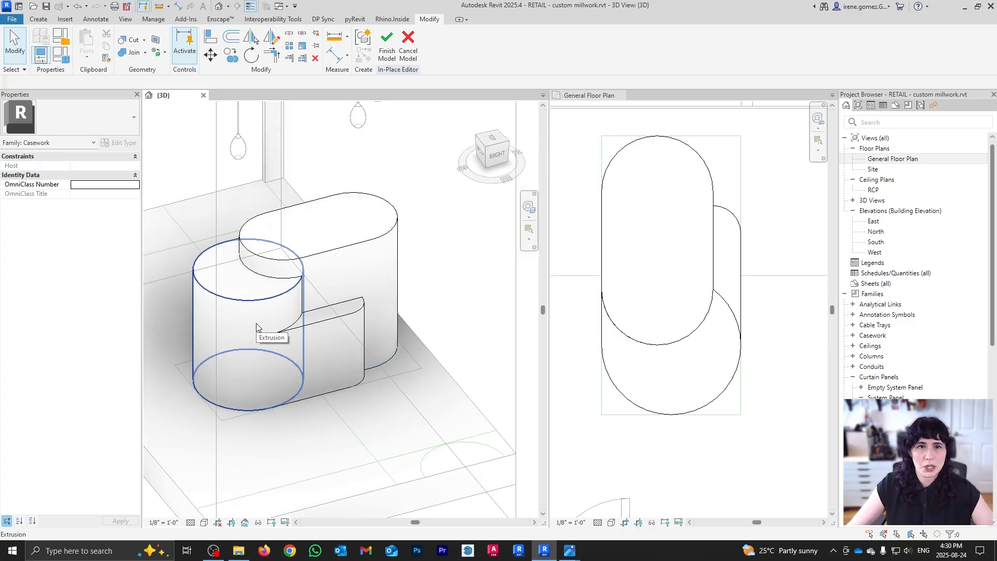
# - Start a new solid extrusion in the floor plan and sketch a circle of 1/2" radius centred on the cylinder's lowest edge point
pyautogui.click(763, 478)
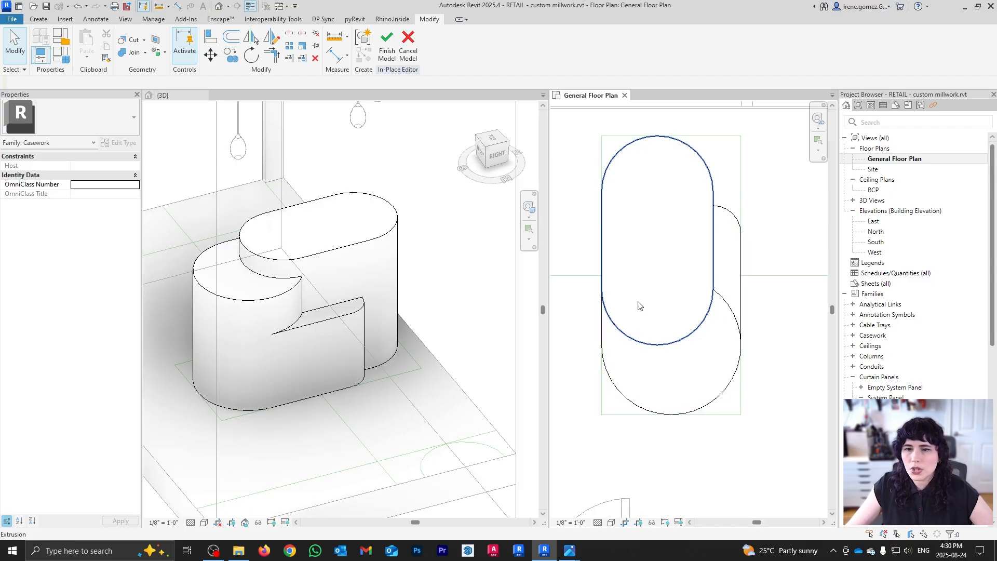
pyautogui.click(38, 19)
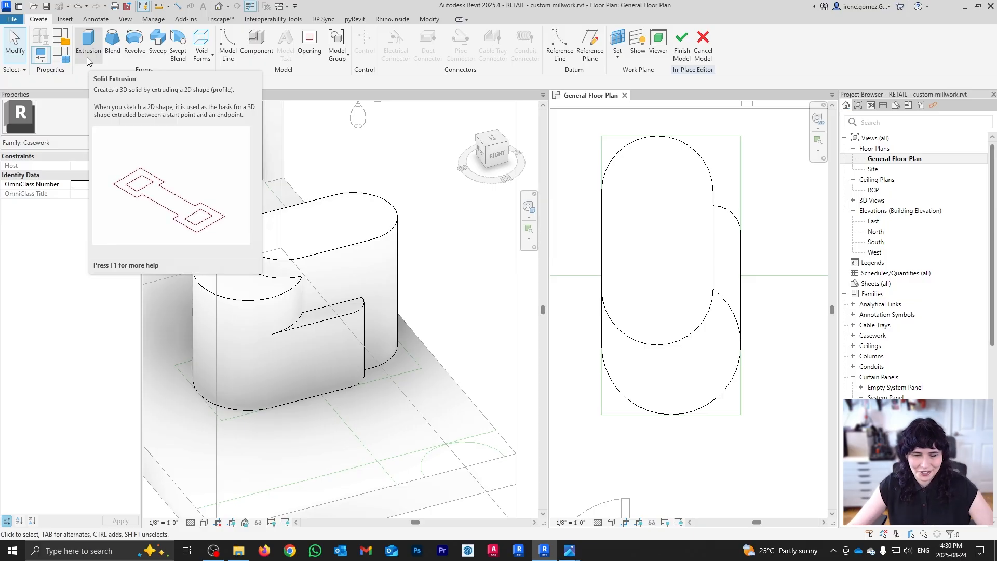
pyautogui.click(88, 57)
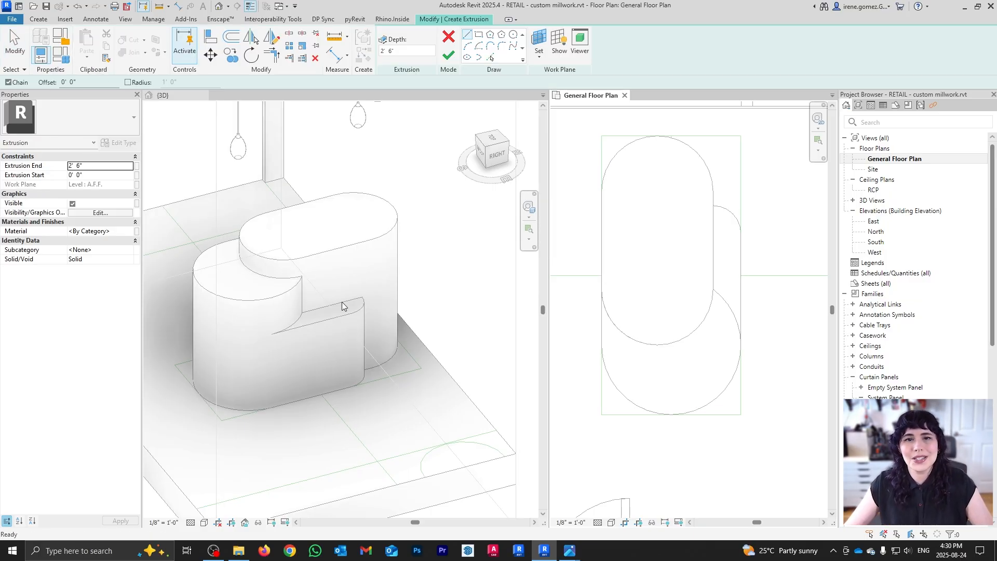
pyautogui.click(515, 40)
pyautogui.scroll(3, 663, 415)
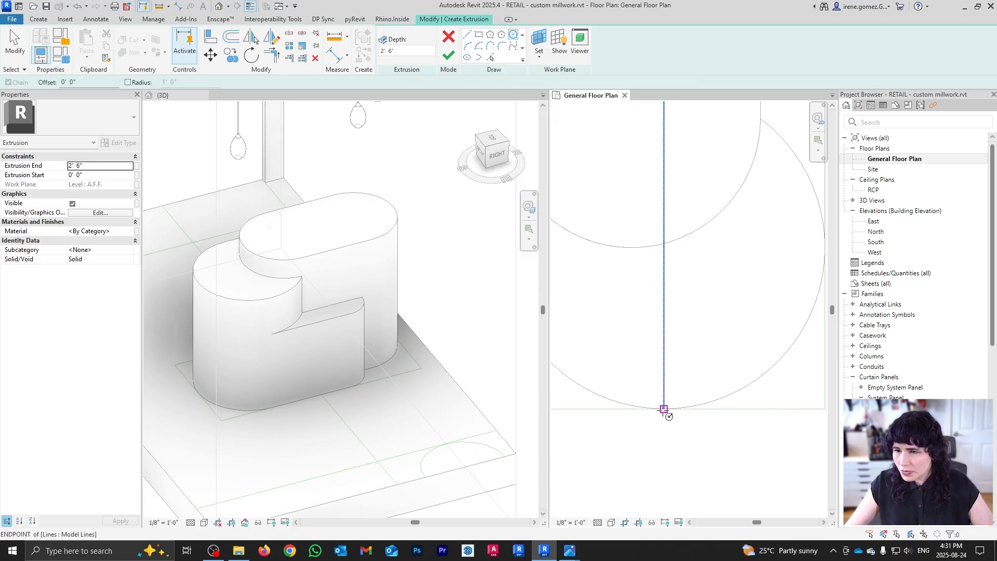
pyautogui.scroll(1, 664, 413)
pyautogui.click(665, 409)
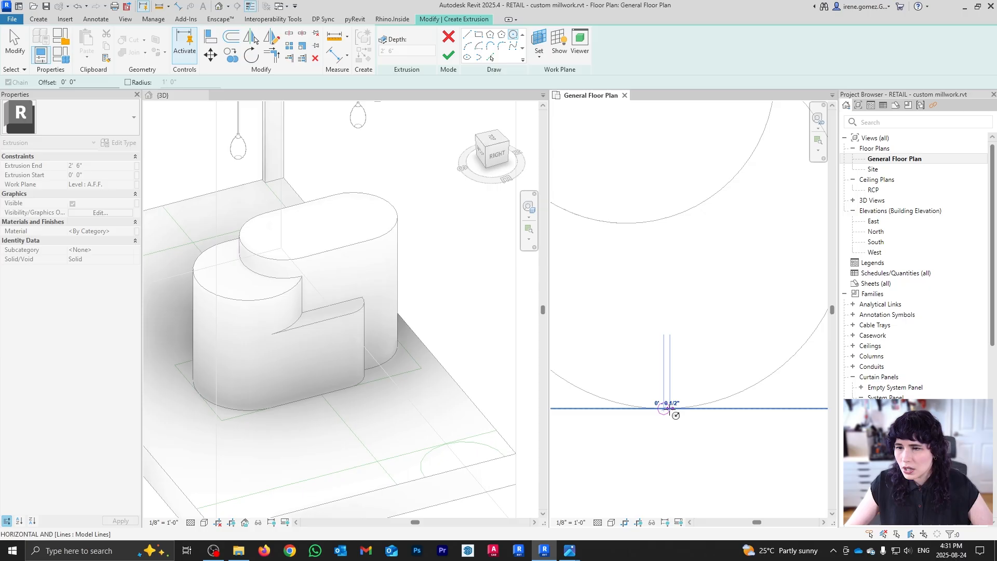
pyautogui.scroll(1, 675, 416)
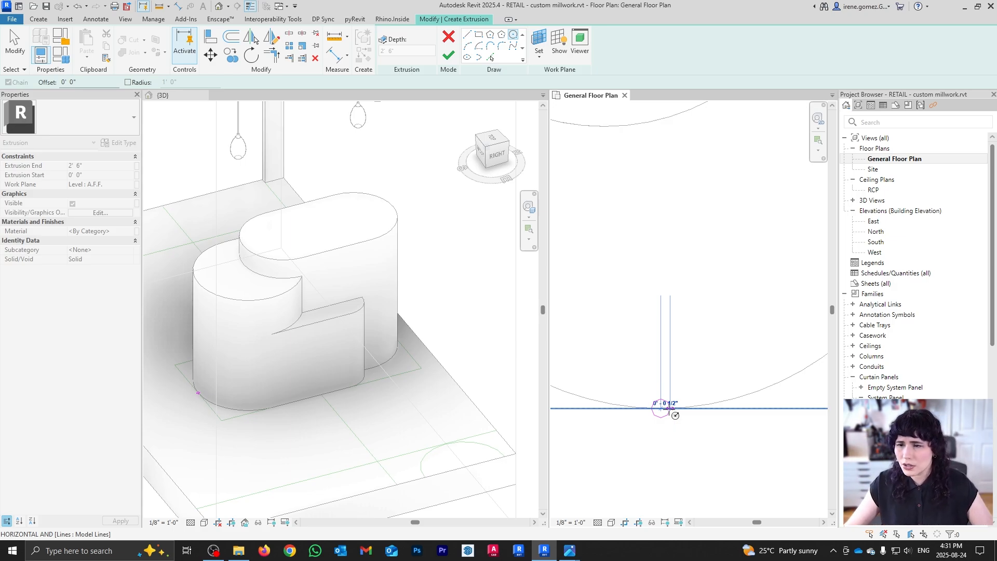
pyautogui.click(675, 415)
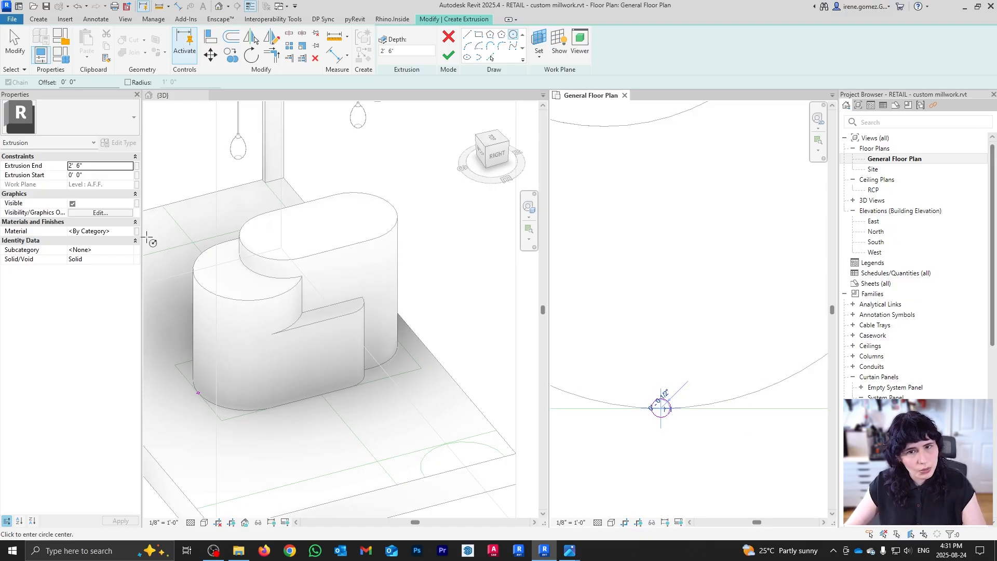
# - Set the extrusion end of the small flute circle to 36" and finish the extrusion
pyautogui.click(97, 166)
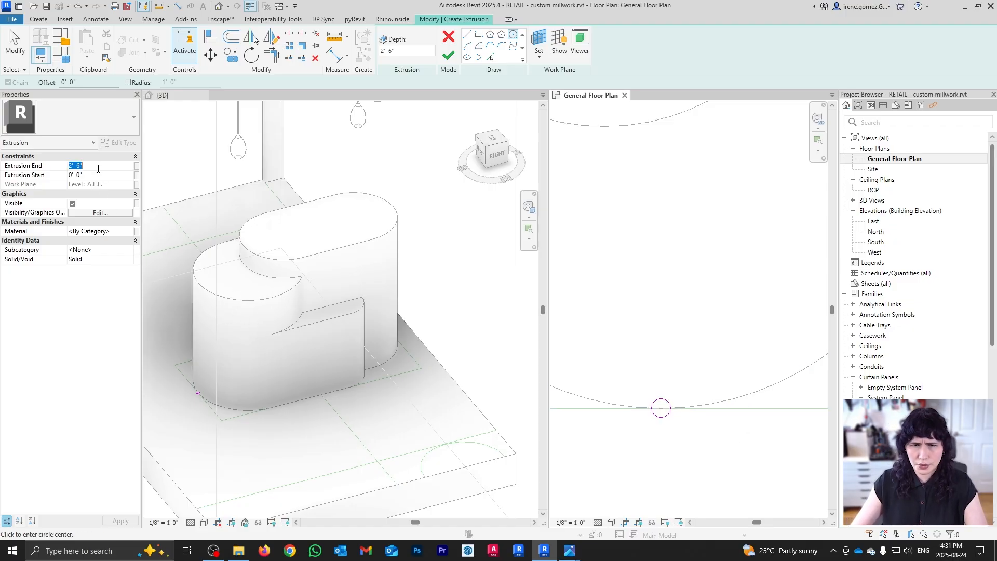
pyautogui.write('36')
pyautogui.write('"')
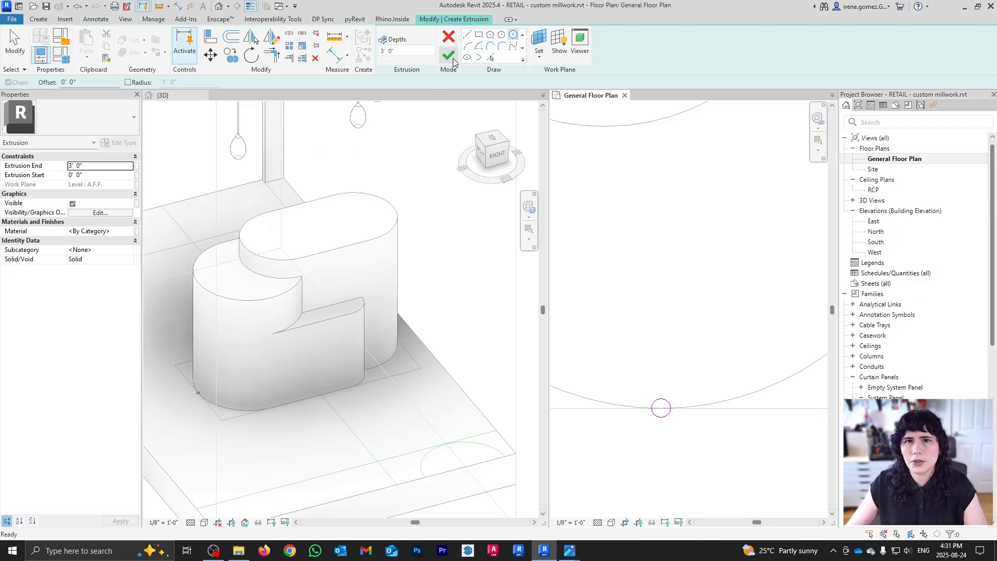
pyautogui.click(449, 55)
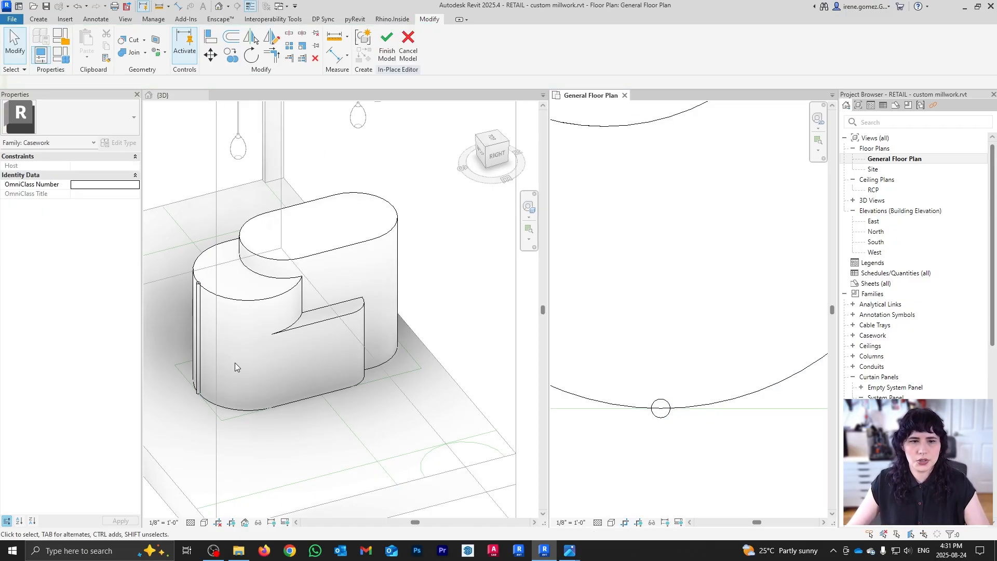
# - Inspect the new flute in both views and compare its base with the fluted end in the reference photo
pyautogui.scroll(-2, 659, 405)
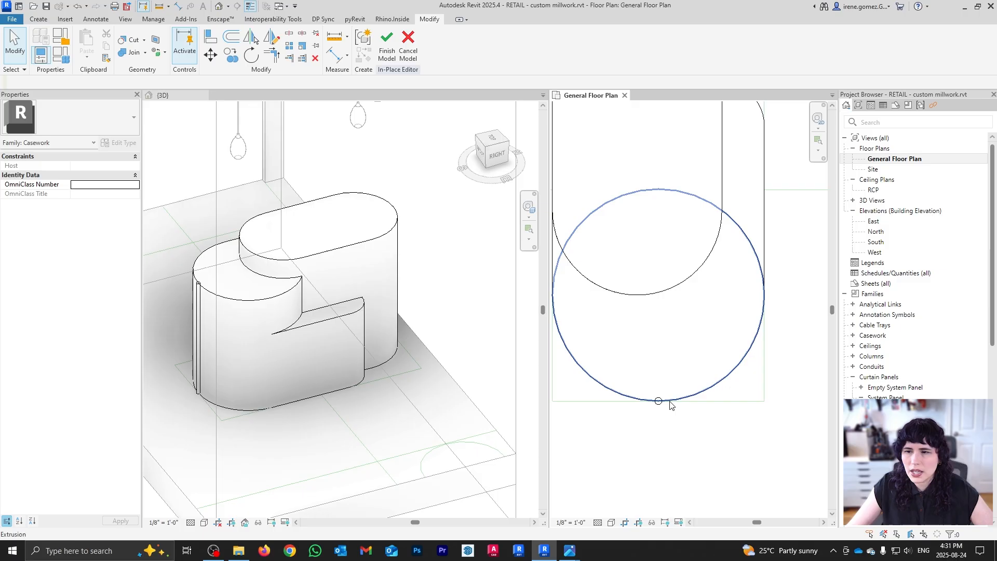
pyautogui.scroll(1, 661, 408)
pyautogui.scroll(2, 201, 403)
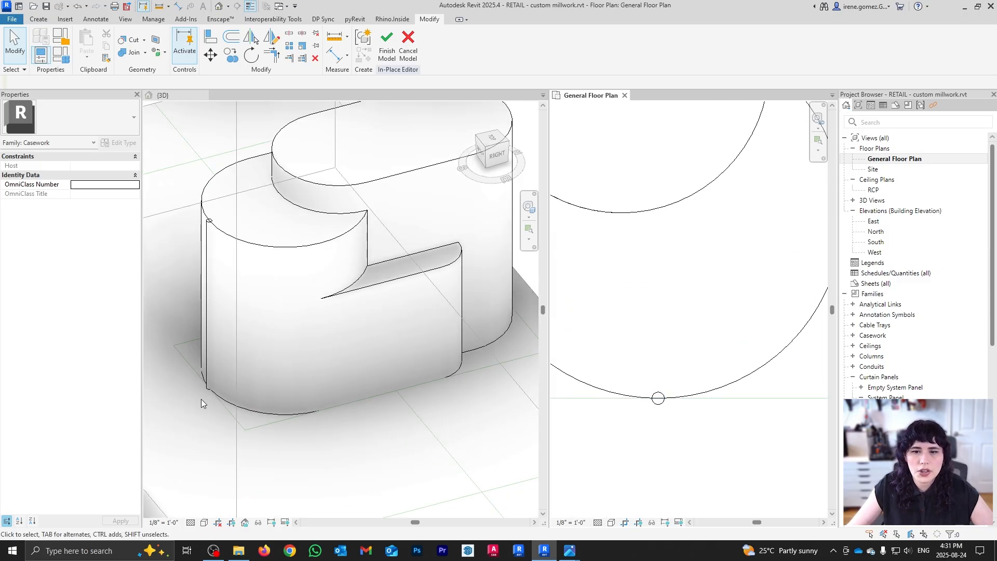
pyautogui.moveTo(571, 551)
pyautogui.click(627, 498)
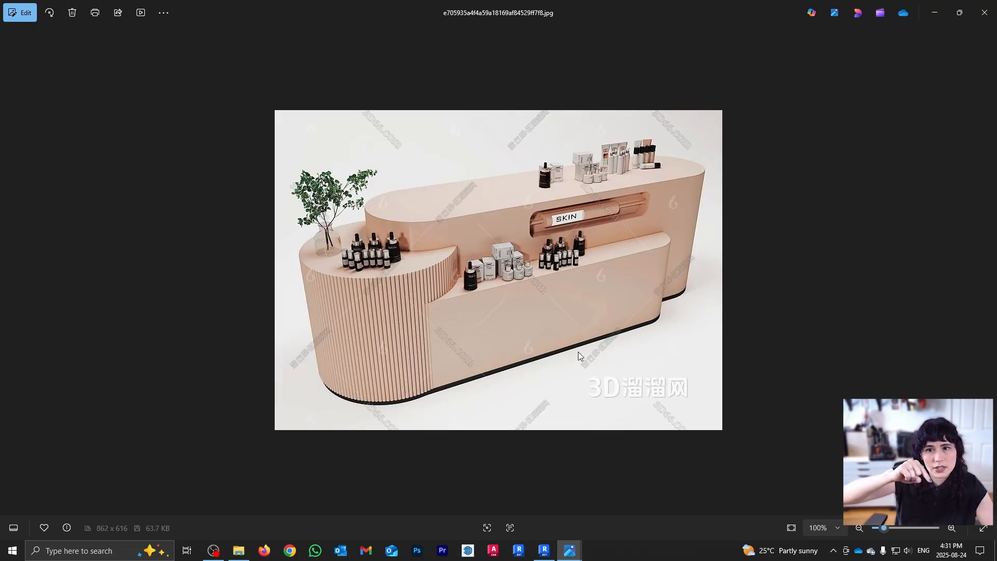
pyautogui.click(544, 550)
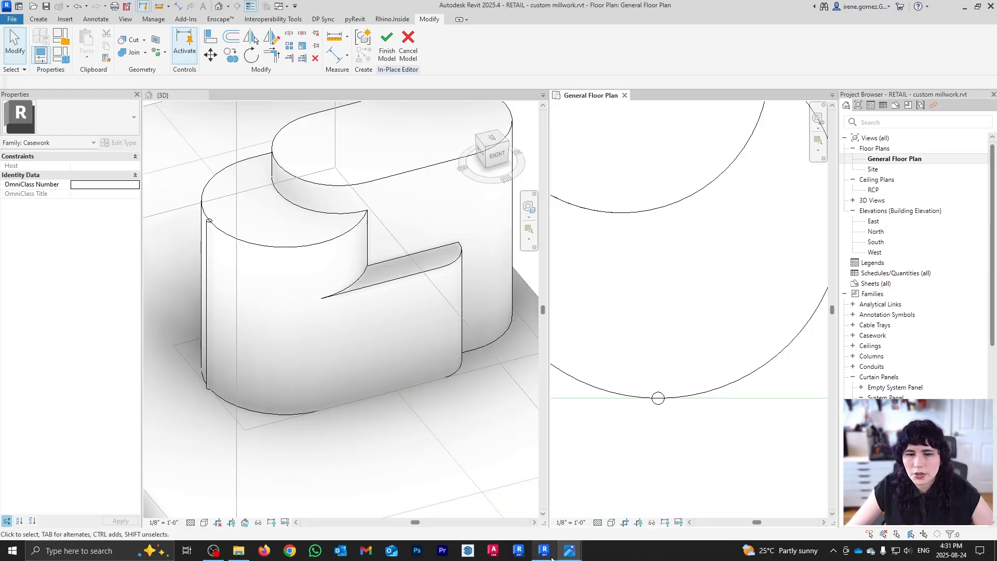
# - Raise the lower end of the flute extrusion by setting its extrusion start to 1"
pyautogui.scroll(2, 252, 402)
pyautogui.keyDown('shift'); pyautogui.moveTo(248, 410); pyautogui.dragTo(335, 413, button='middle'); pyautogui.keyUp('shift')
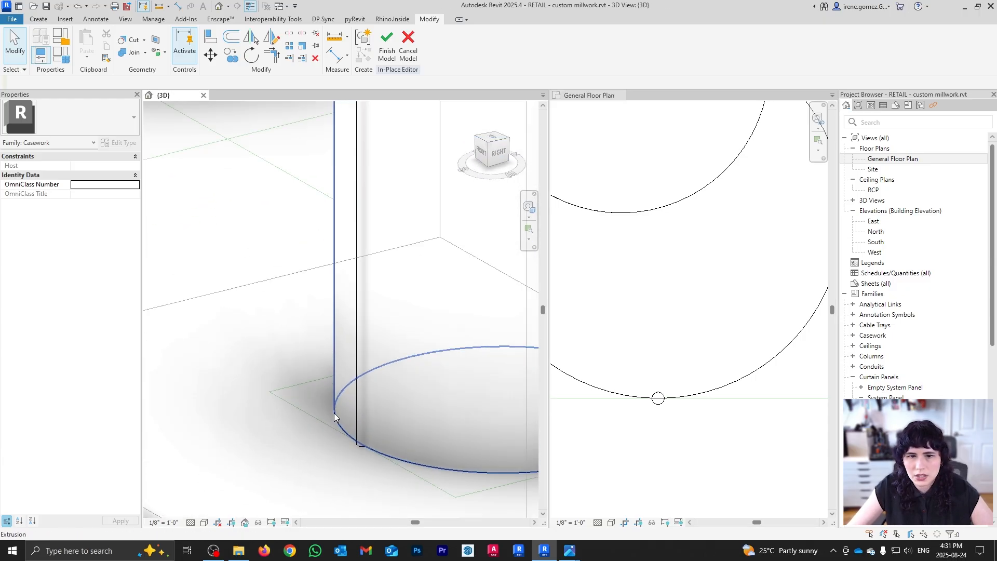
pyautogui.click(358, 444)
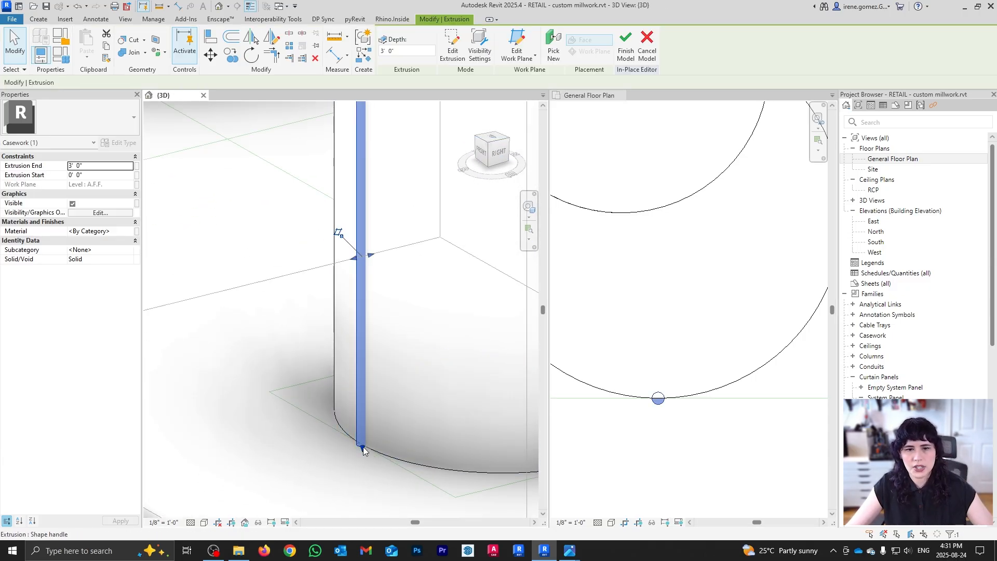
pyautogui.moveTo(367, 400); pyautogui.dragTo(365, 401)
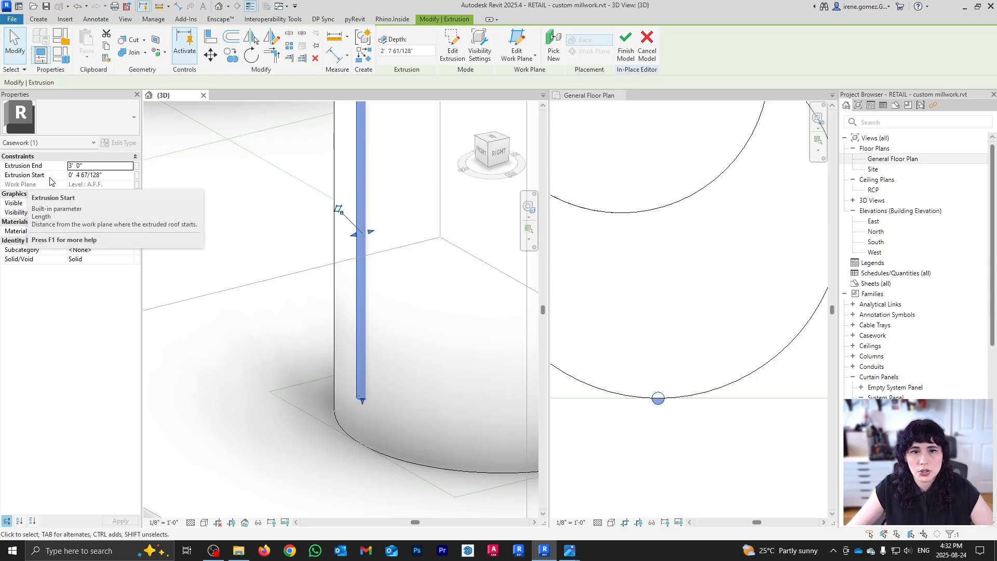
pyautogui.click(112, 179)
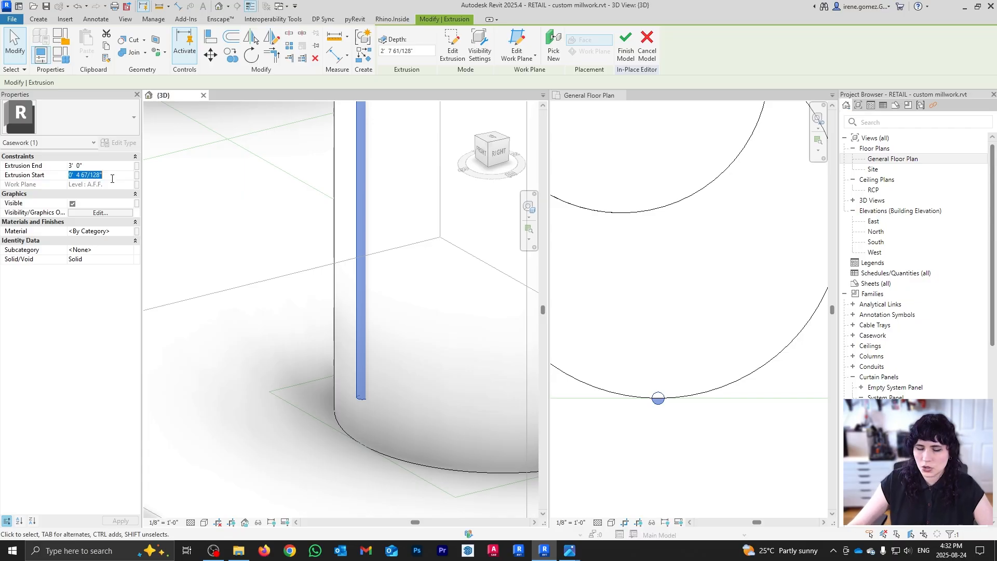
pyautogui.write('1')
pyautogui.click(340, 465)
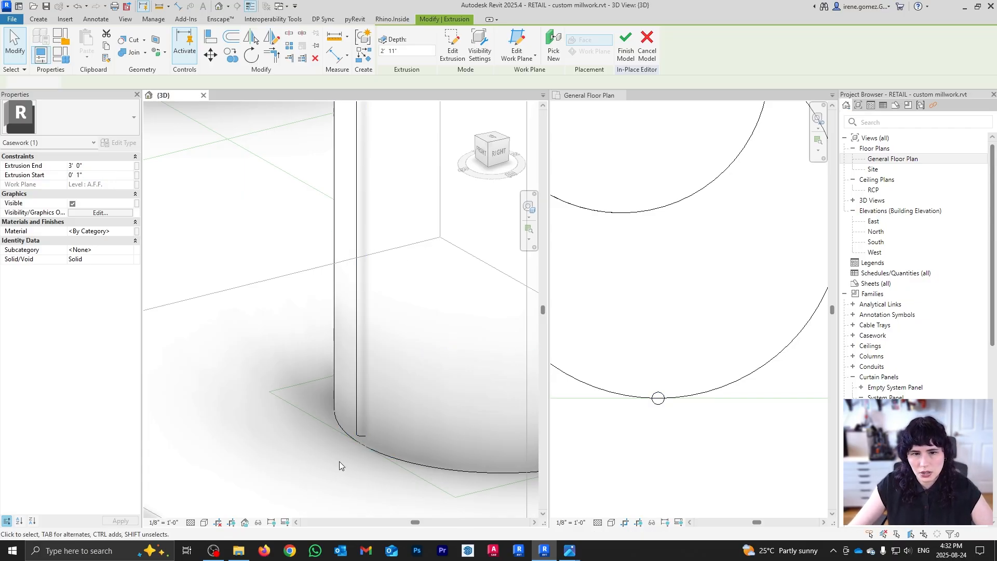
pyautogui.moveTo(406, 455); pyautogui.dragTo(395, 511, button='middle')
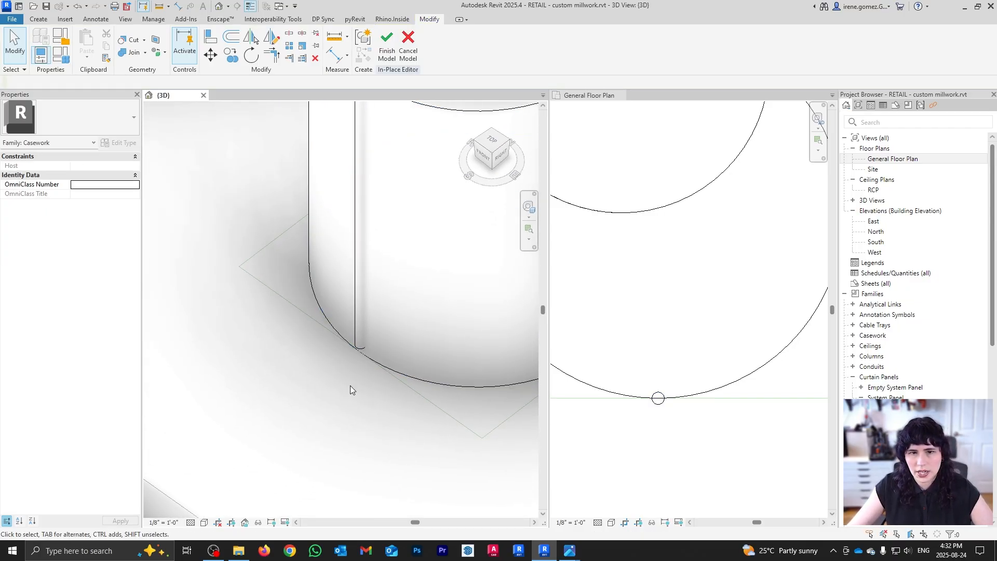
pyautogui.keyDown('shift'); pyautogui.moveTo(350, 386); pyautogui.dragTo(374, 400, button='middle'); pyautogui.keyUp('shift')
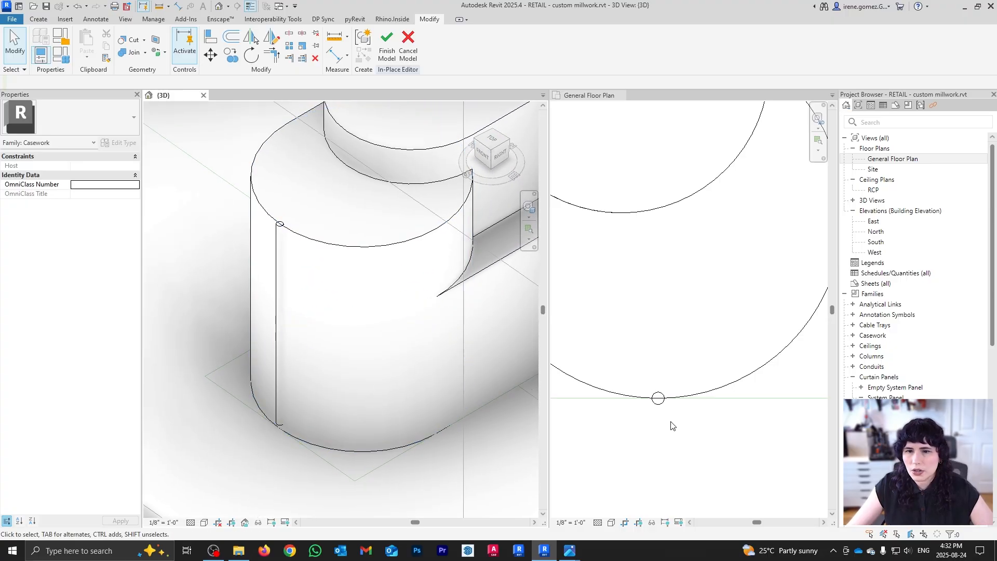
pyautogui.scroll(-4, 672, 425)
pyautogui.scroll(2, 675, 421)
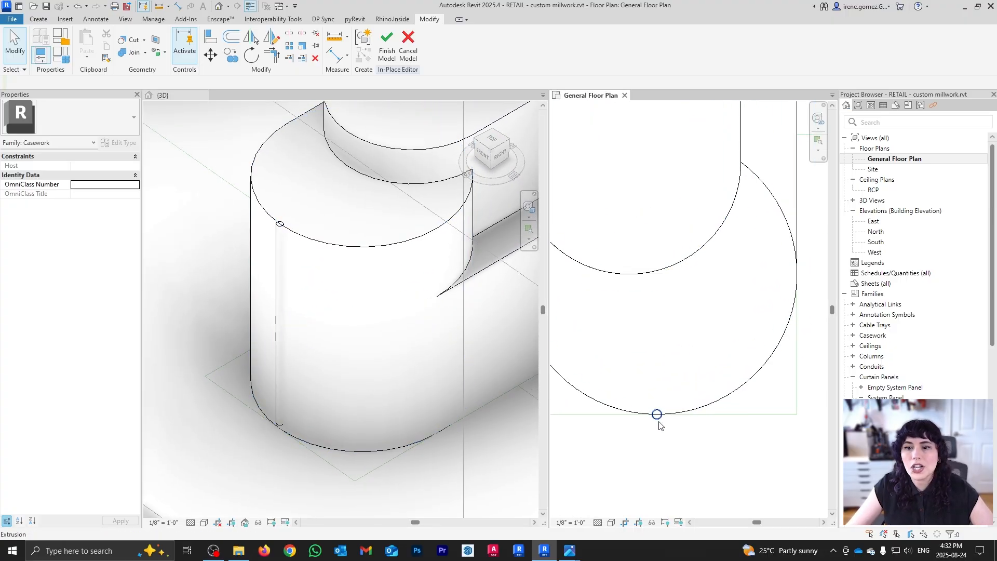
pyautogui.scroll(-2, 659, 422)
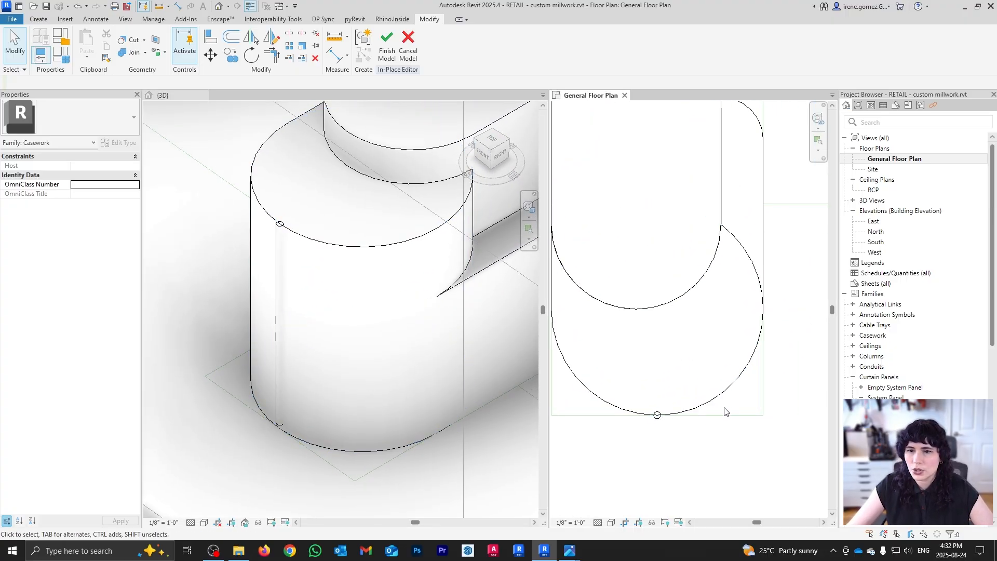
pyautogui.moveTo(636, 332); pyautogui.dragTo(649, 338, button='middle')
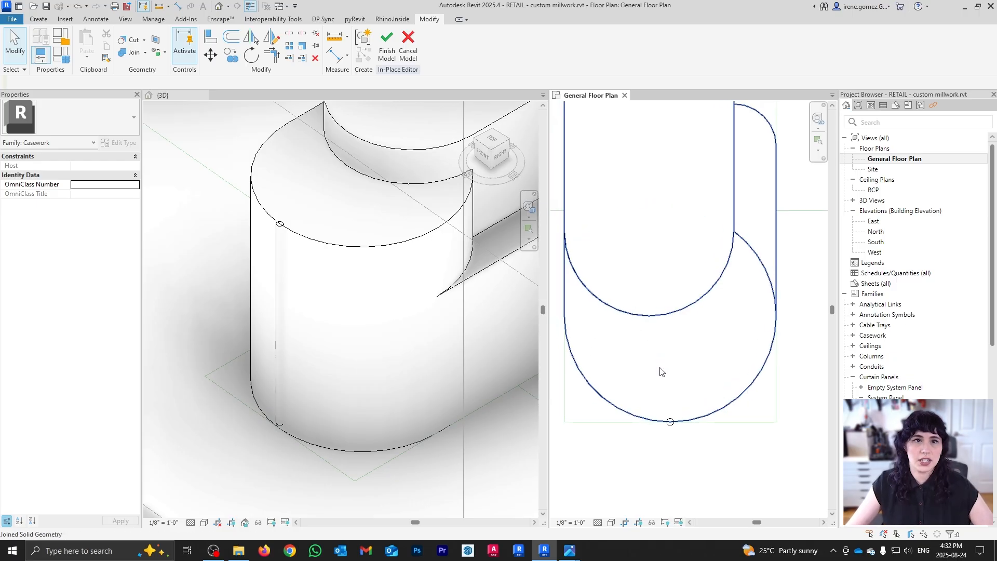
pyautogui.scroll(1, 691, 435)
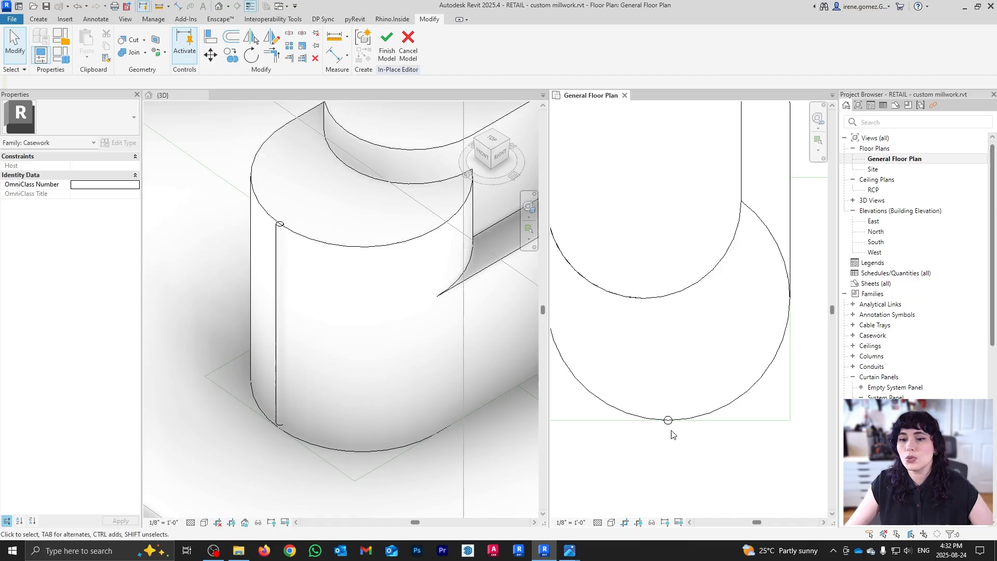
pyautogui.click(669, 421)
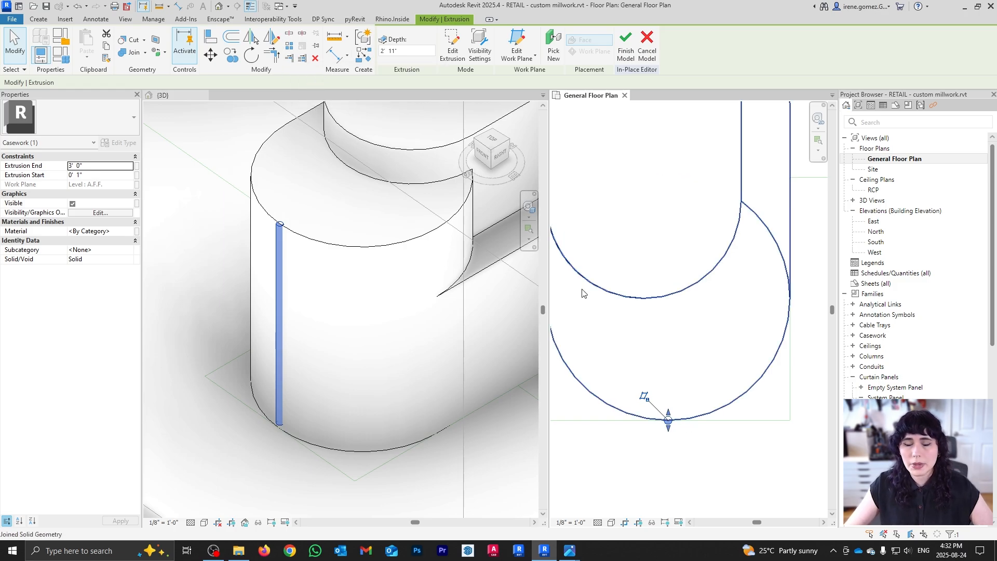
pyautogui.press('a')
pyautogui.press('r')
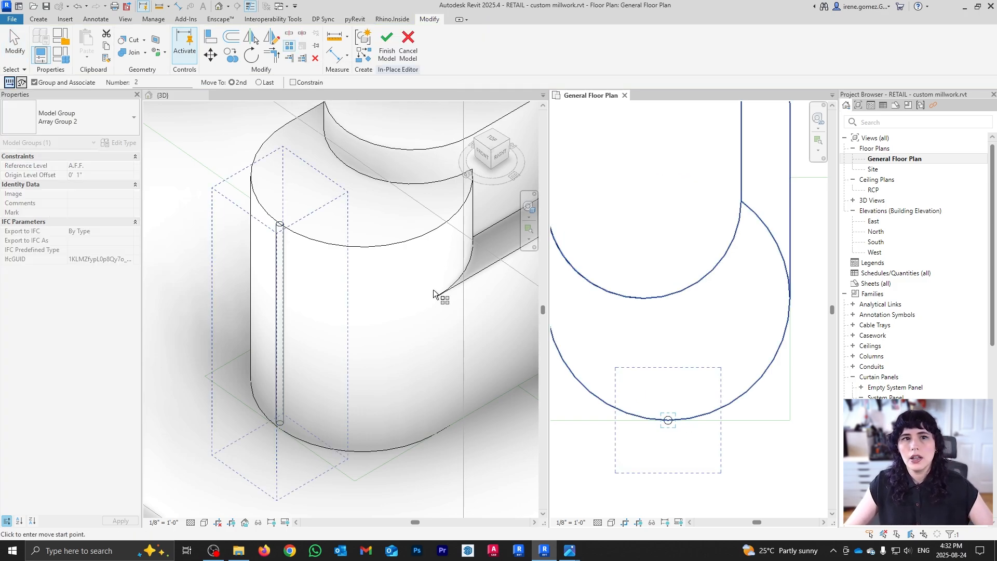
pyautogui.click(20, 82)
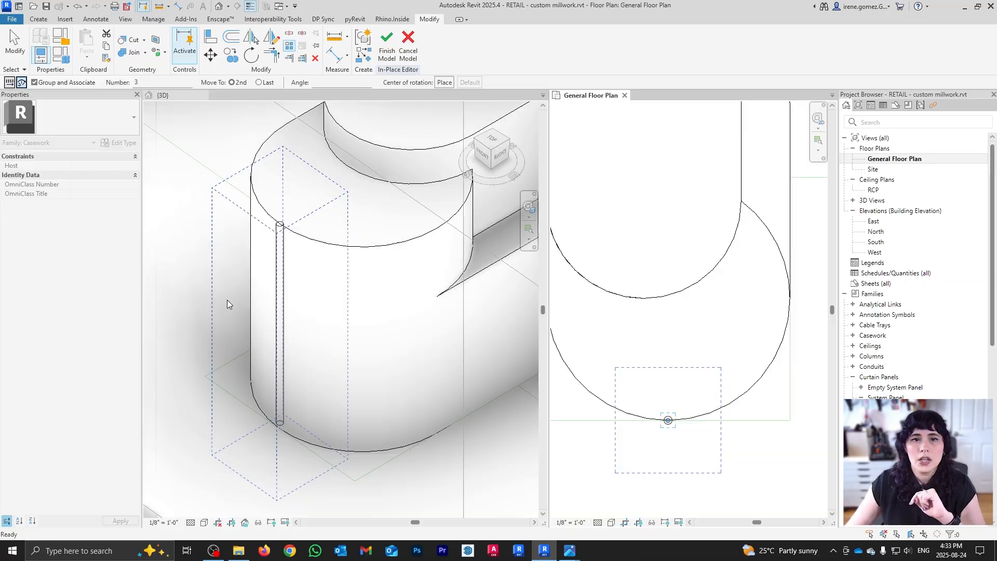
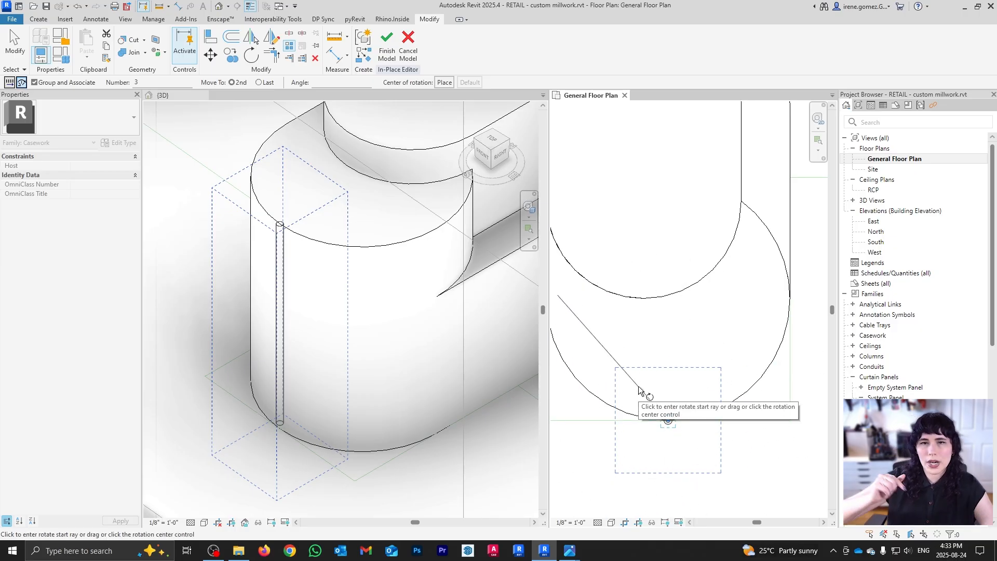
pyautogui.scroll(4, 671, 426)
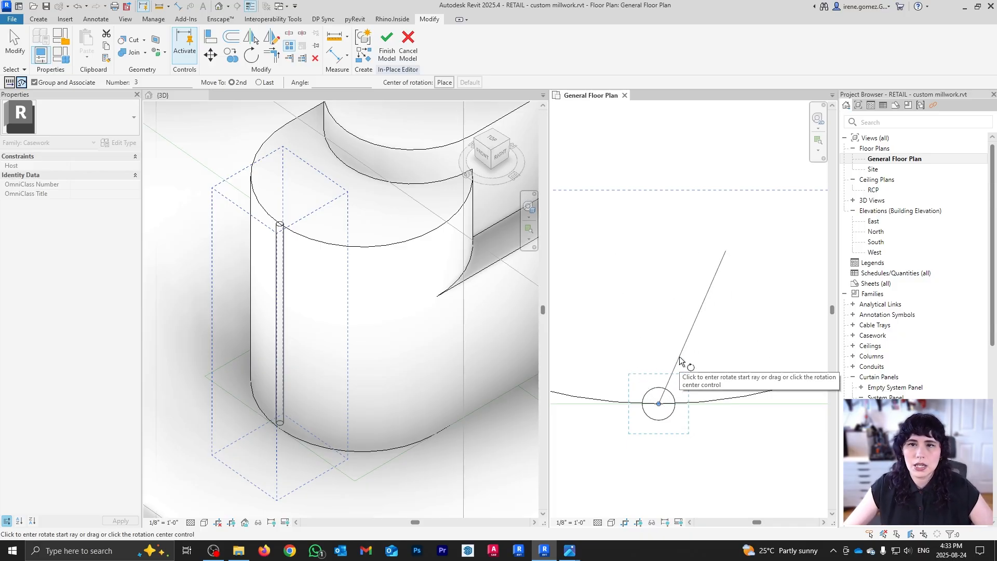
pyautogui.click(445, 83)
pyautogui.scroll(-5, 665, 436)
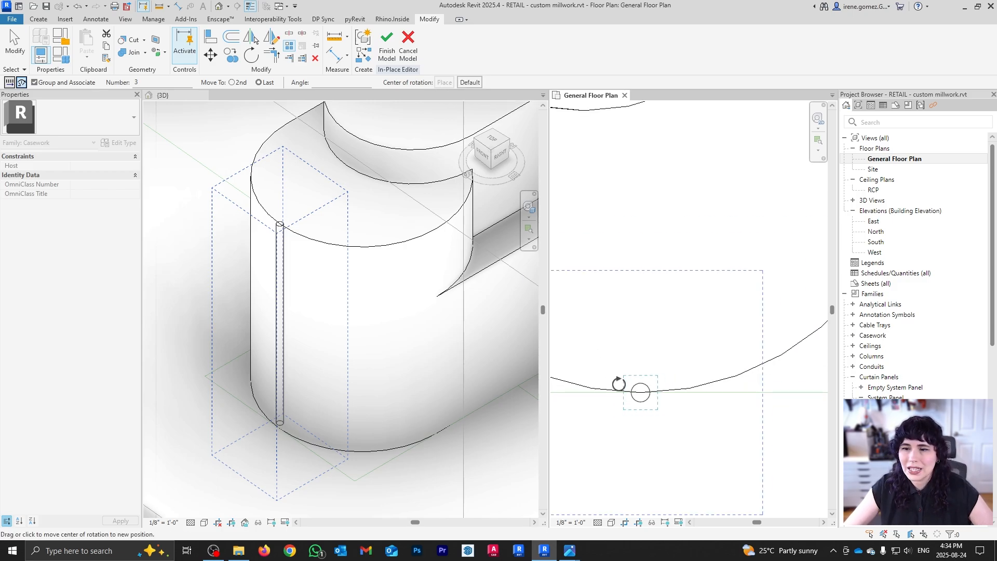
pyautogui.scroll(2, 669, 434)
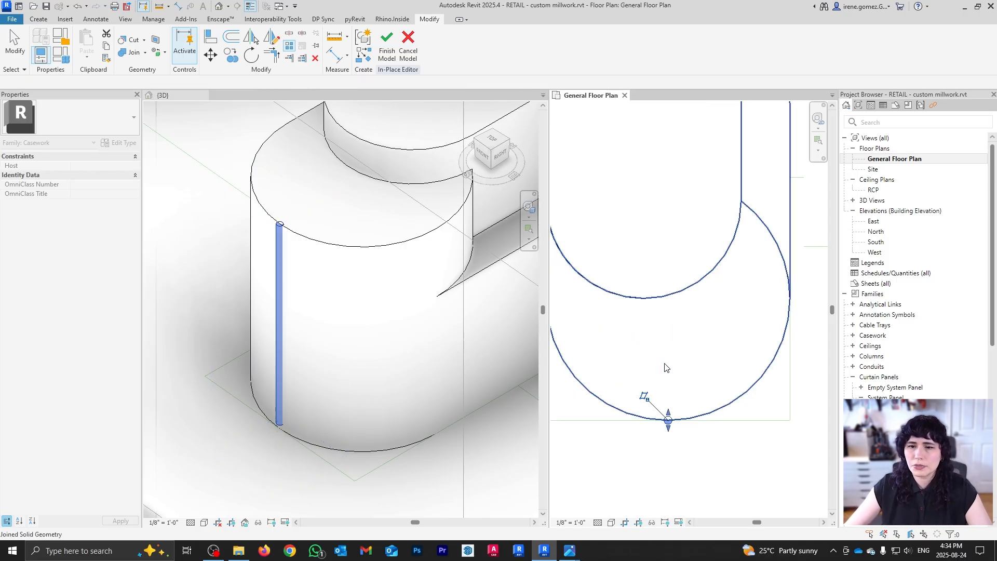
pyautogui.press('Escape')
# - Draw a horizontal model line across the full diameter of the lower cylinder in the floor plan
pyautogui.scroll(-2, 668, 392)
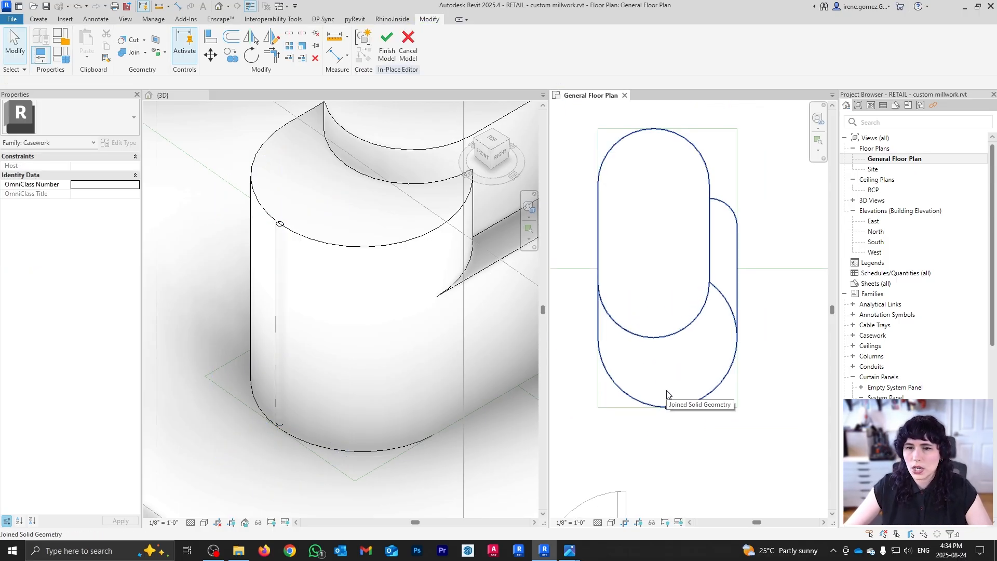
pyautogui.click(38, 19)
pyautogui.click(228, 47)
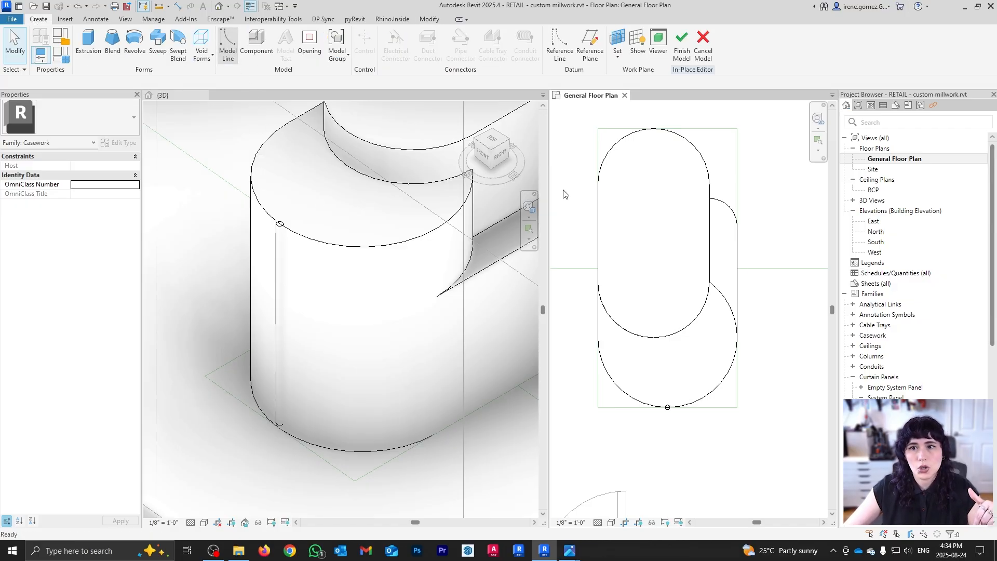
pyautogui.click(737, 338)
pyautogui.click(598, 338)
pyautogui.press('Escape')
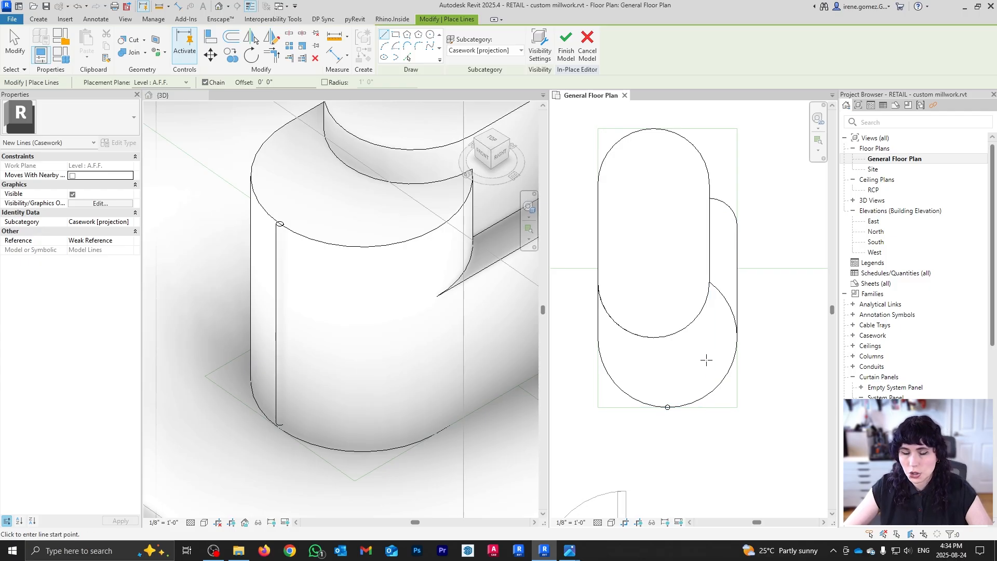
# - Switch the floor plan's visual style to Wireframe and leave the model line command
pyautogui.click(613, 523)
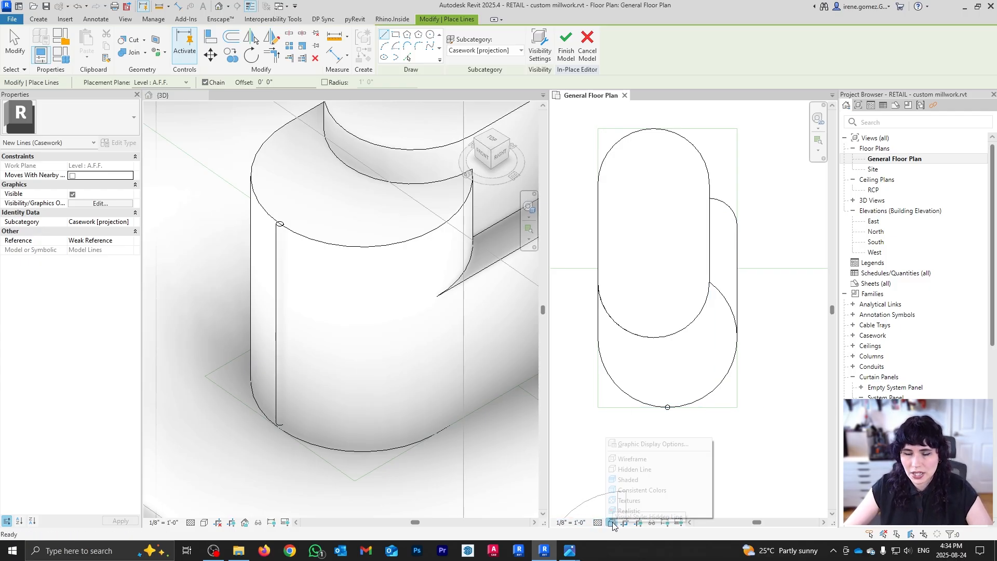
pyautogui.click(656, 460)
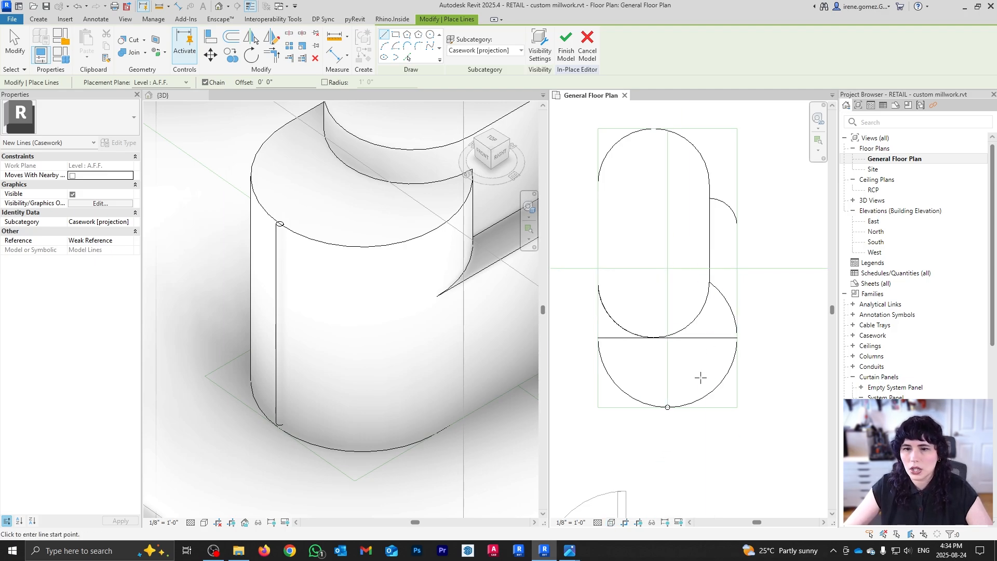
pyautogui.scroll(3, 670, 342)
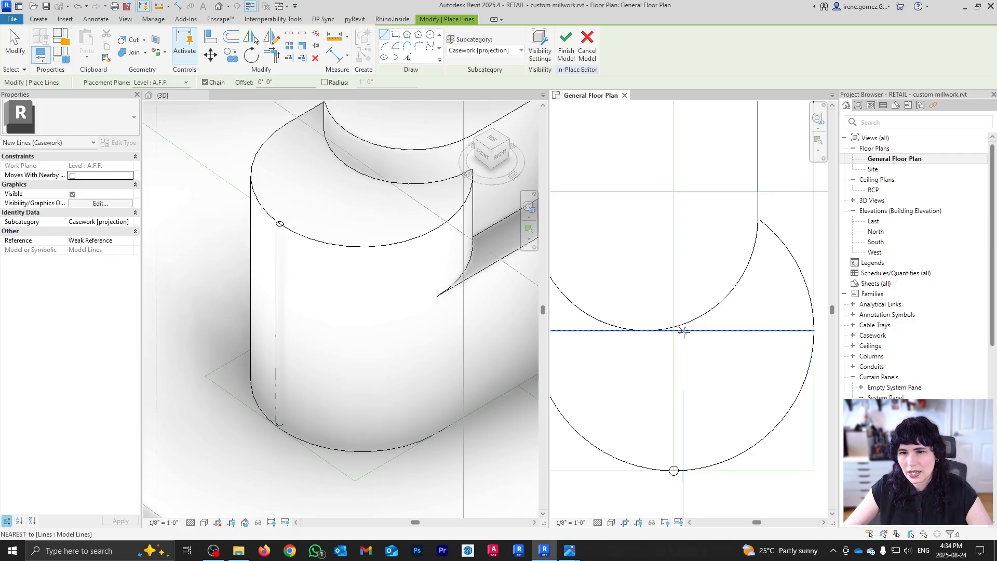
pyautogui.press('Escape')
pyautogui.press('Escape')
# - Start a radial array of the flute extrusion and place its centre of rotation at the midpoint of the horizontal model line
pyautogui.scroll(-3, 683, 332)
pyautogui.scroll(1, 674, 432)
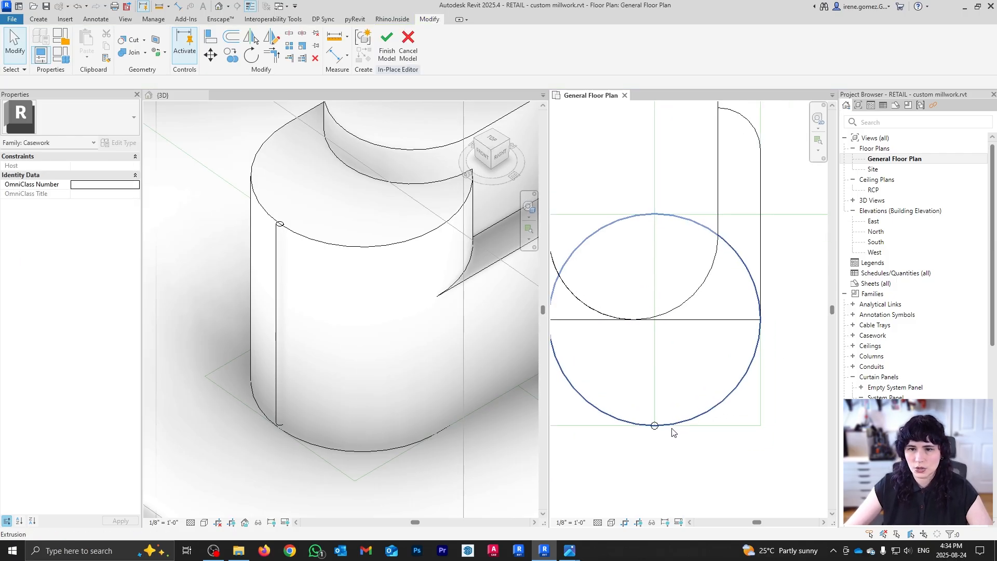
pyautogui.scroll(2, 672, 430)
pyautogui.click(648, 428)
pyautogui.scroll(-2, 711, 349)
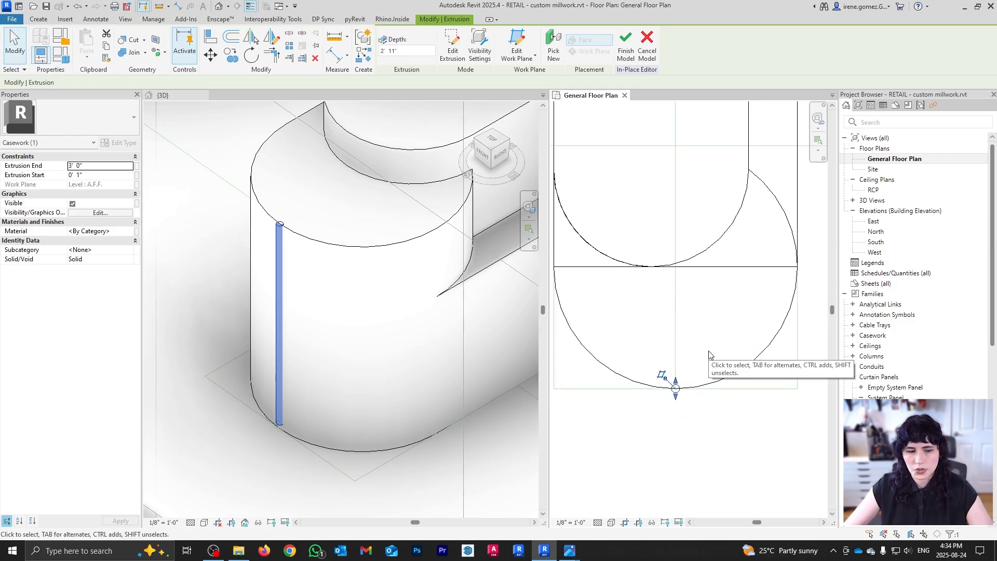
pyautogui.press('a')
pyautogui.press('r')
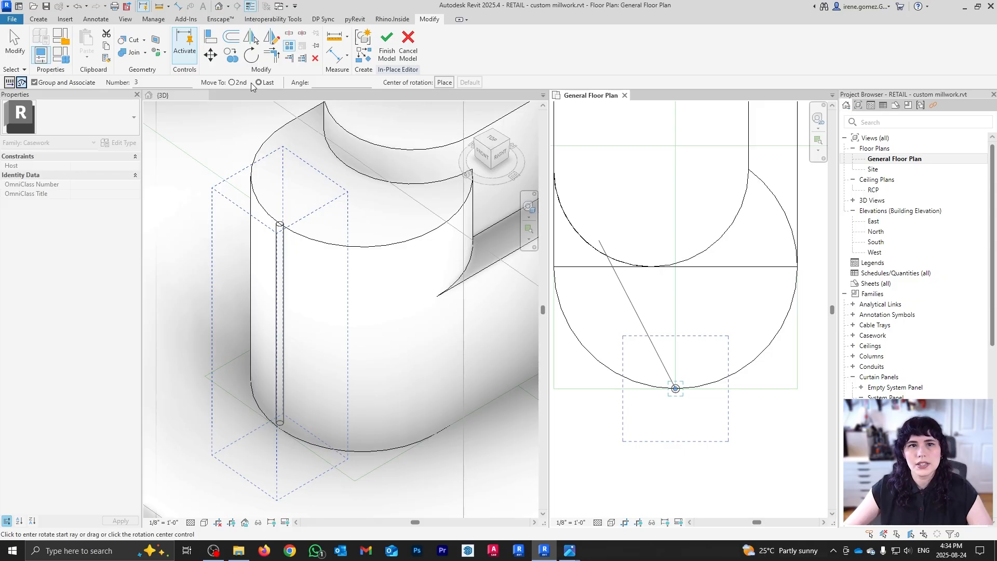
pyautogui.click(446, 82)
pyautogui.scroll(2, 675, 267)
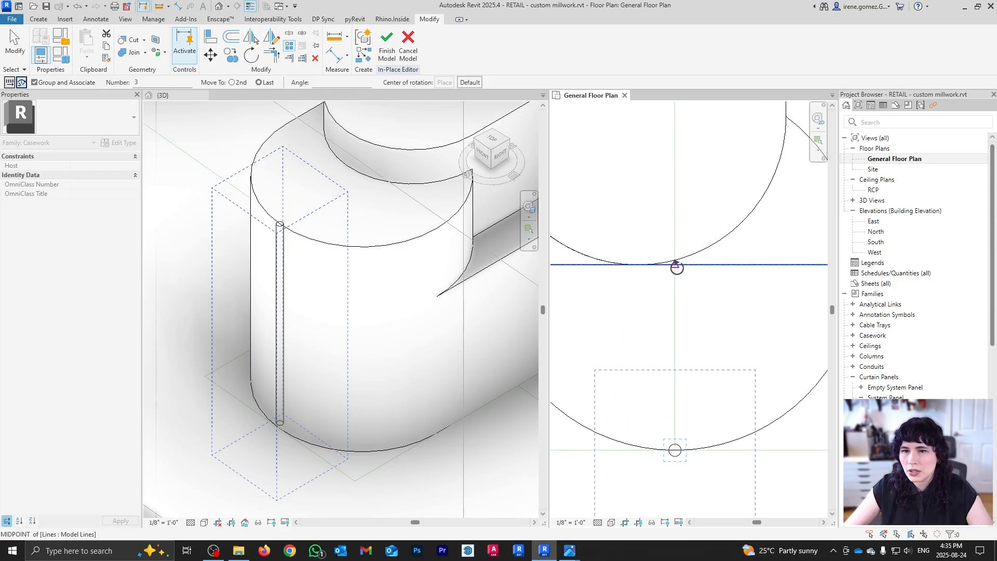
pyautogui.click(674, 265)
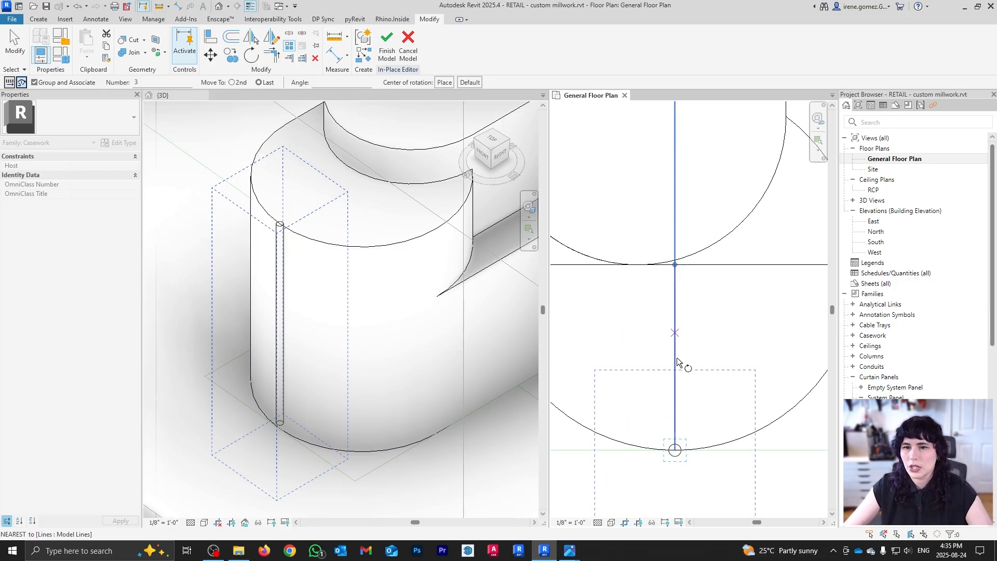
# - Define the array's sweep from the flute along the left half of the cylinder to the point directly opposite
pyautogui.scroll(-2, 669, 434)
pyautogui.scroll(2, 668, 444)
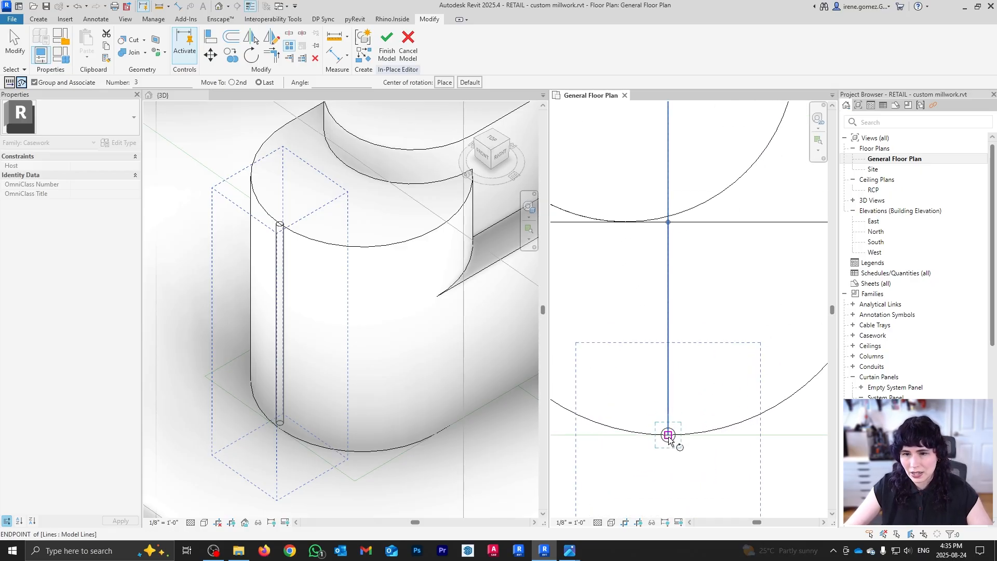
pyautogui.click(669, 438)
pyautogui.scroll(-2, 669, 439)
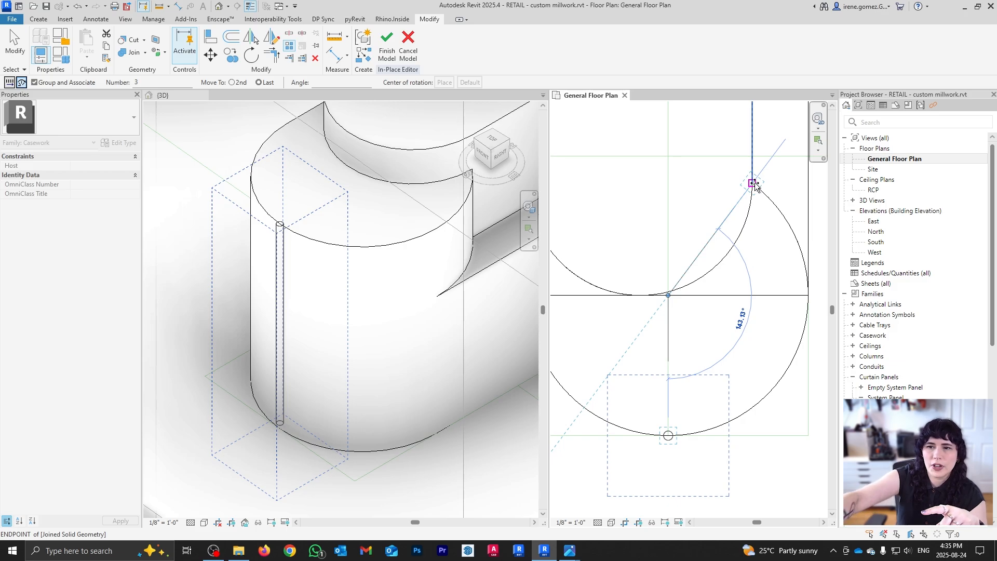
pyautogui.scroll(-2, 757, 185)
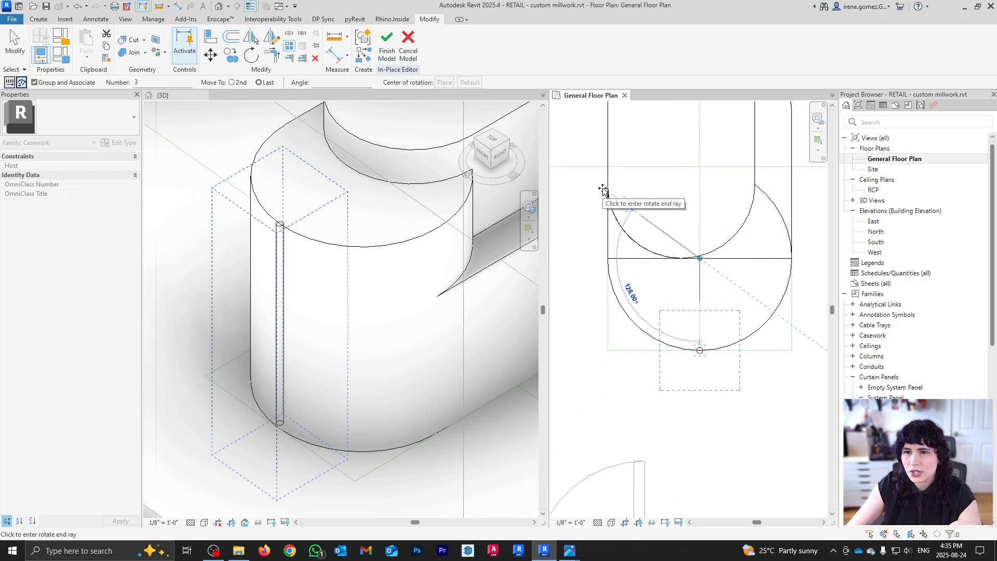
pyautogui.click(702, 179)
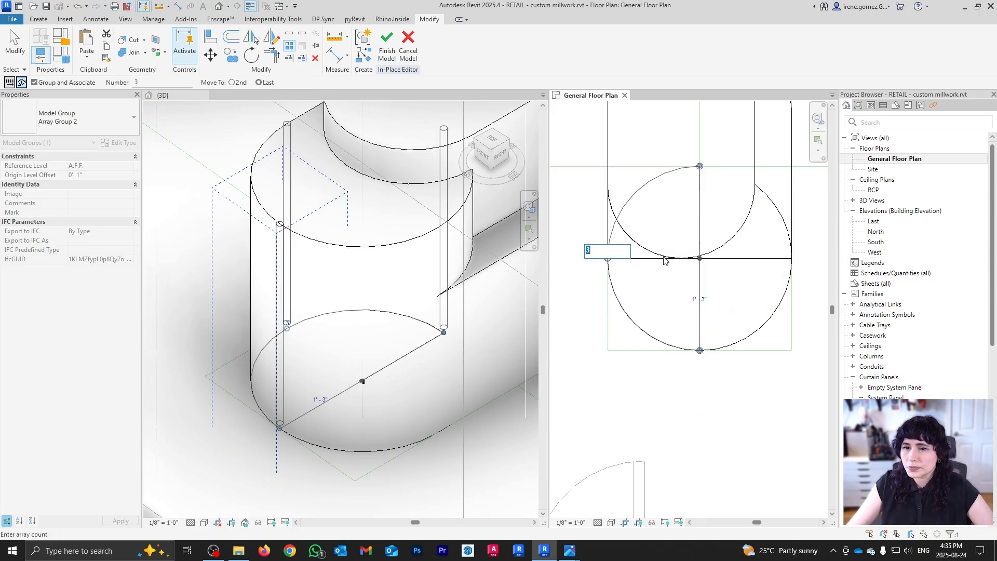
# - Set the radial array count to 30 flutes and accept the identical-geometry warning
pyautogui.scroll(5, 650, 260)
pyautogui.scroll(-4, 719, 155)
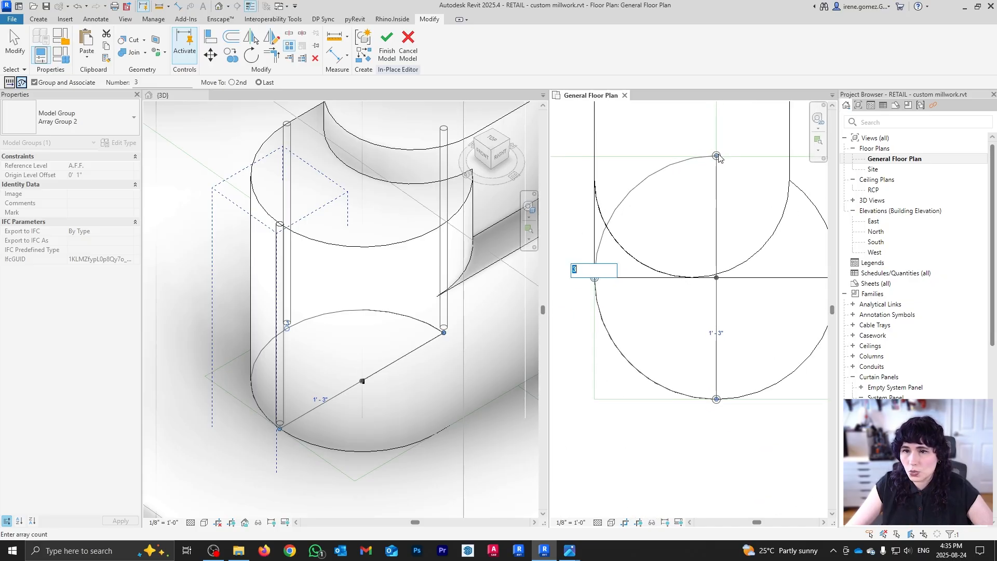
pyautogui.scroll(4, 596, 280)
pyautogui.scroll(-4, 625, 256)
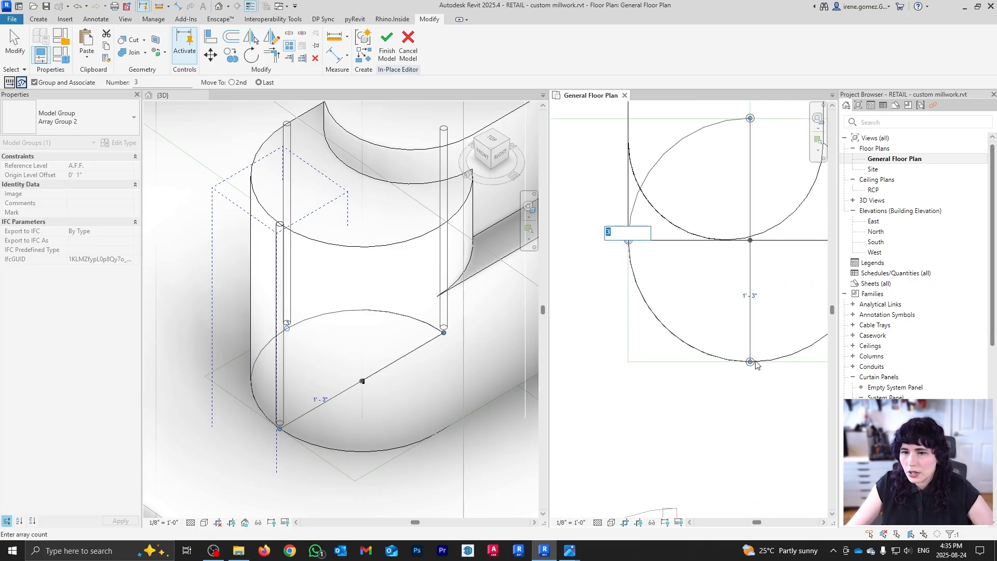
pyautogui.scroll(2, 787, 260)
pyautogui.scroll(-2, 612, 223)
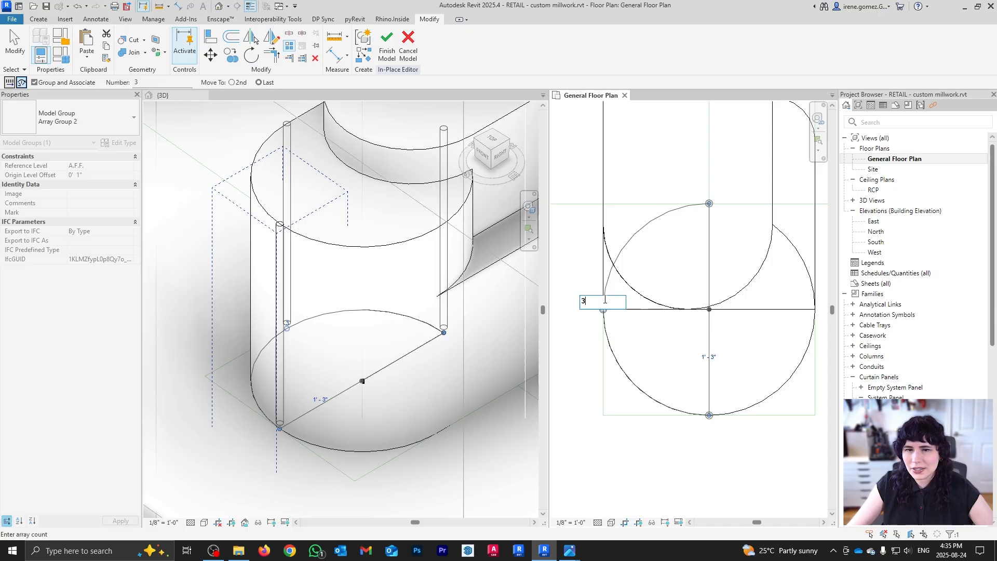
pyautogui.press('Return')
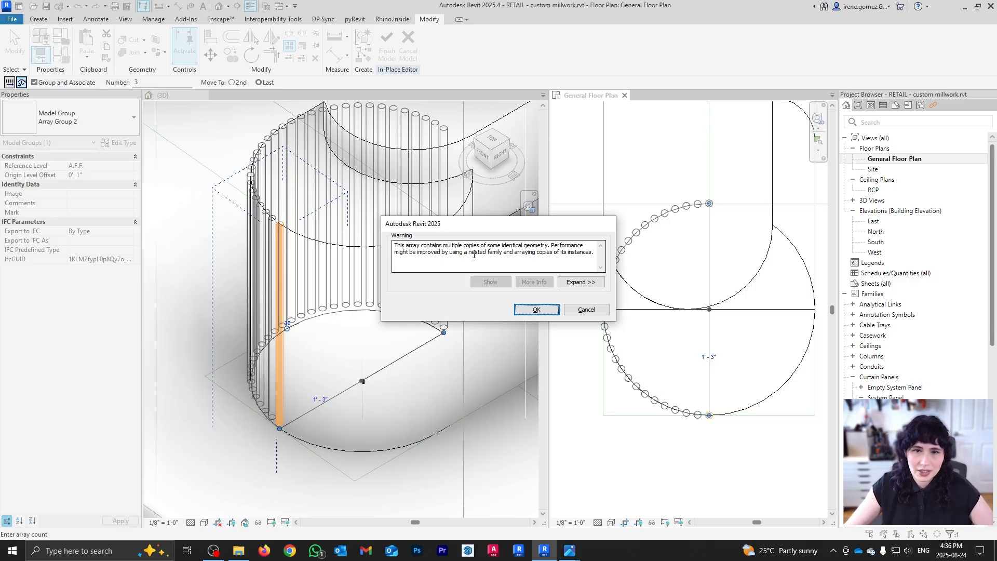
pyautogui.click(537, 309)
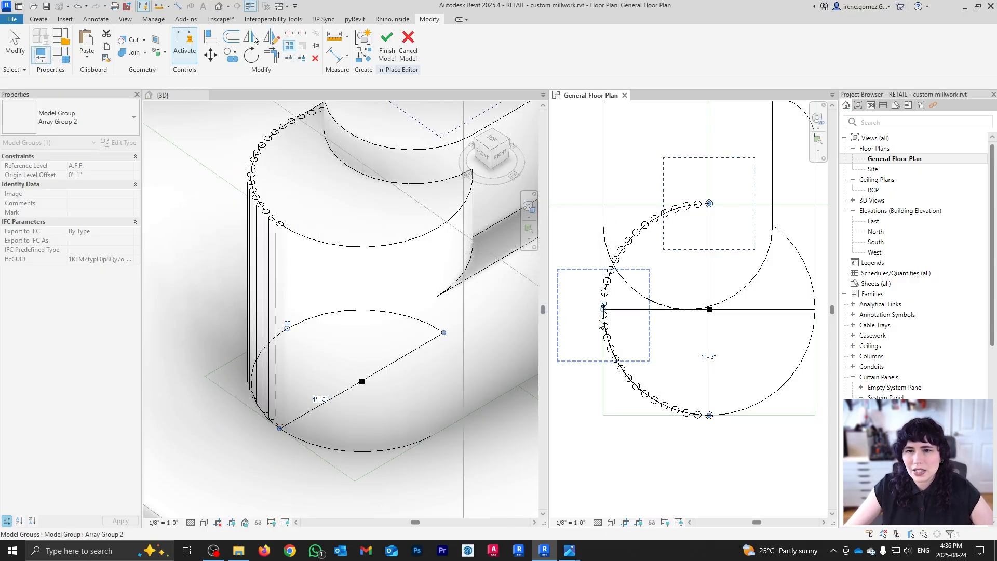
# - Set the flute array count to 50 and check the spacing between neighbouring flutes in the floor plan
pyautogui.scroll(5, 649, 238)
pyautogui.scroll(-5, 652, 232)
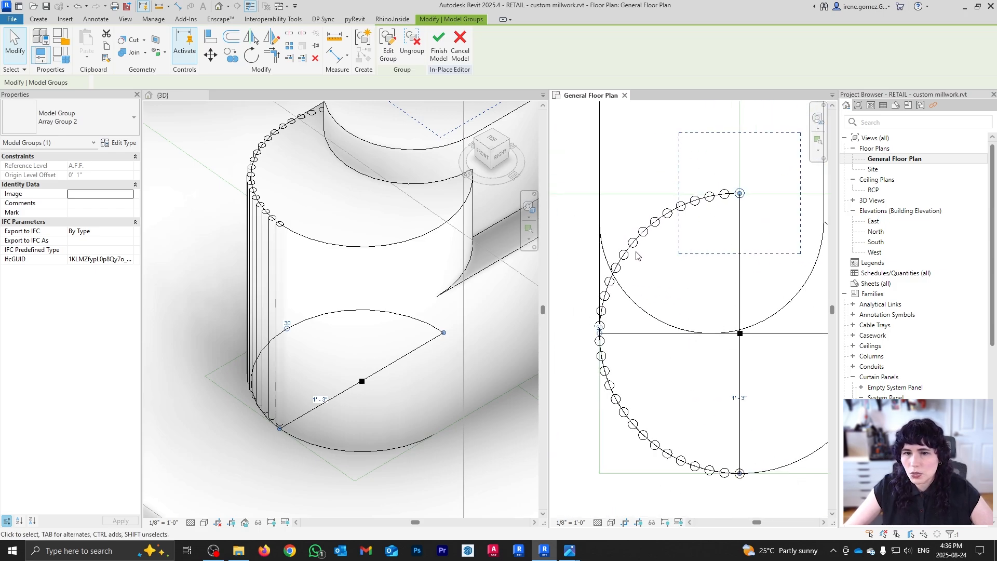
pyautogui.click(600, 326)
pyautogui.write('50')
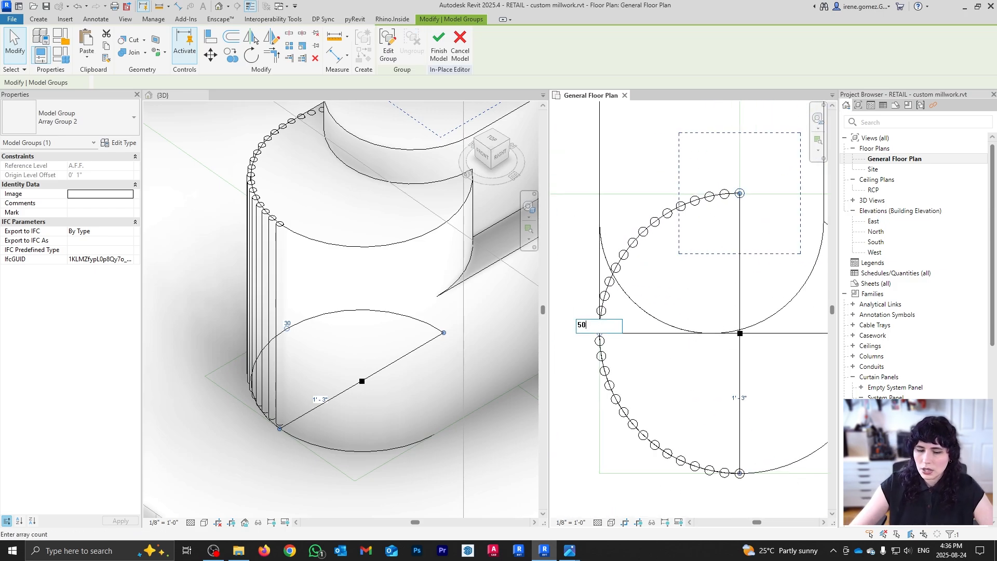
pyautogui.press('Return')
pyautogui.scroll(5, 646, 283)
pyautogui.scroll(-6, 646, 283)
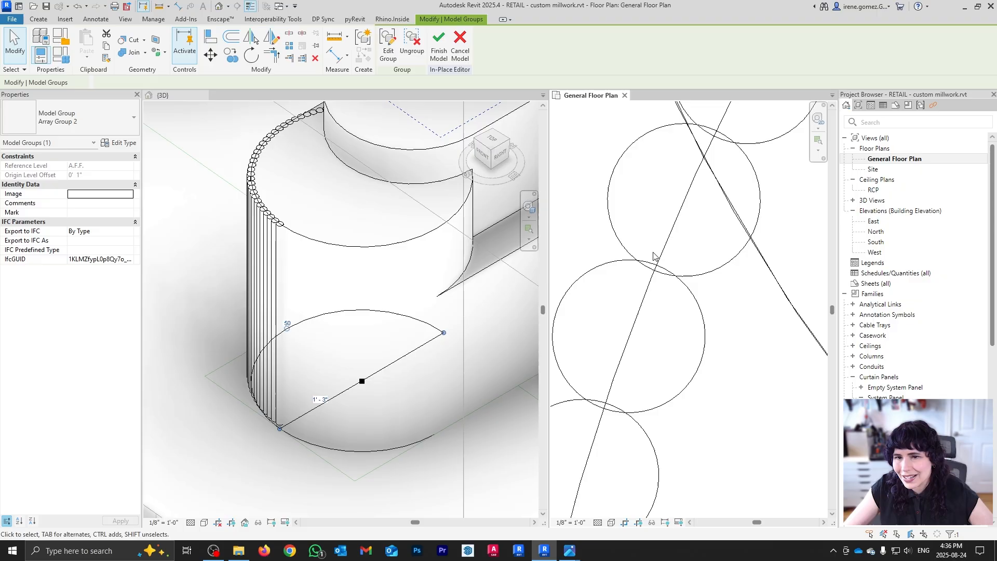
pyautogui.scroll(2, 649, 348)
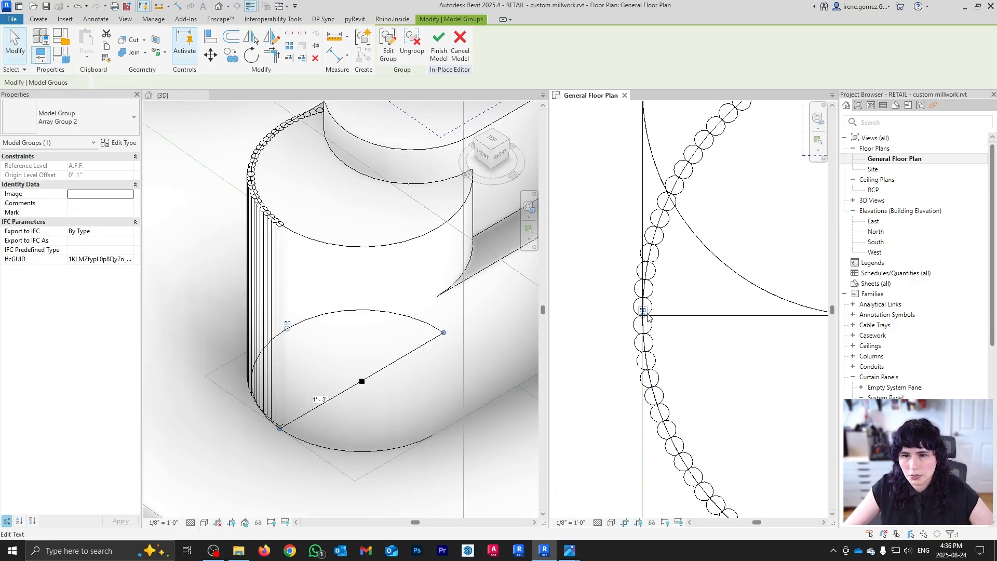
# - Reduce the flute array count to 45, then raise it to 47
pyautogui.click(641, 310)
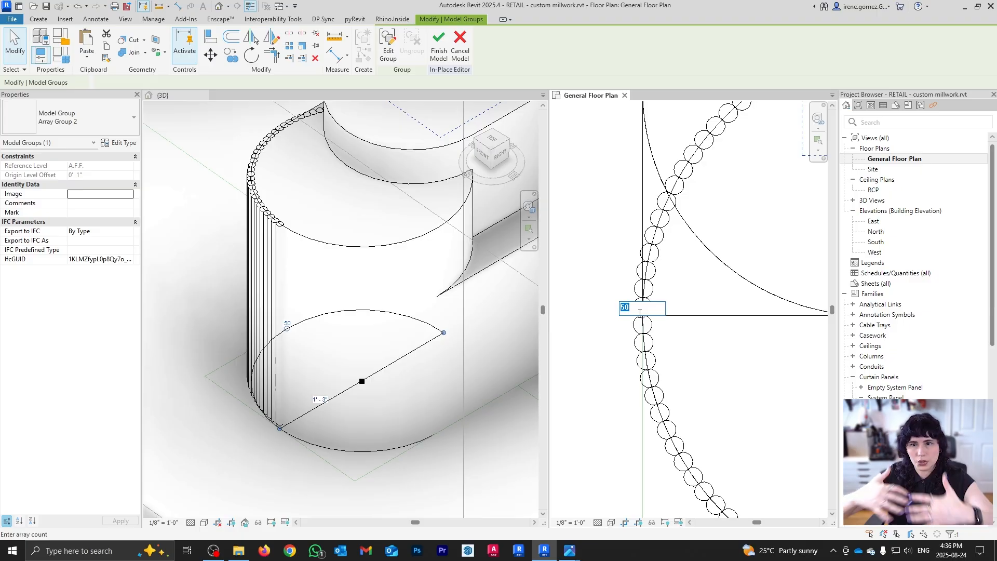
pyautogui.press('Return')
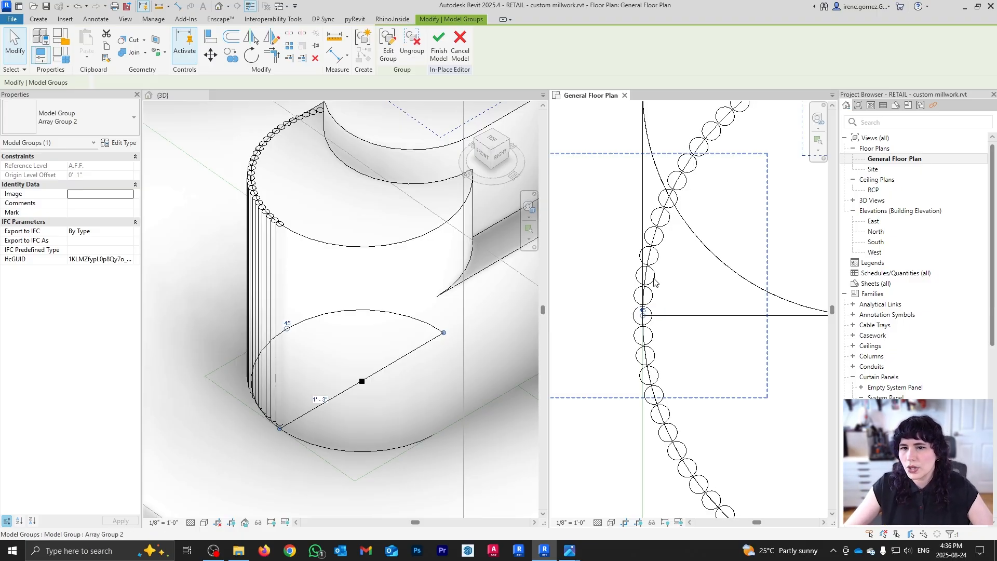
pyautogui.scroll(2, 633, 358)
pyautogui.click(634, 356)
pyautogui.write('47')
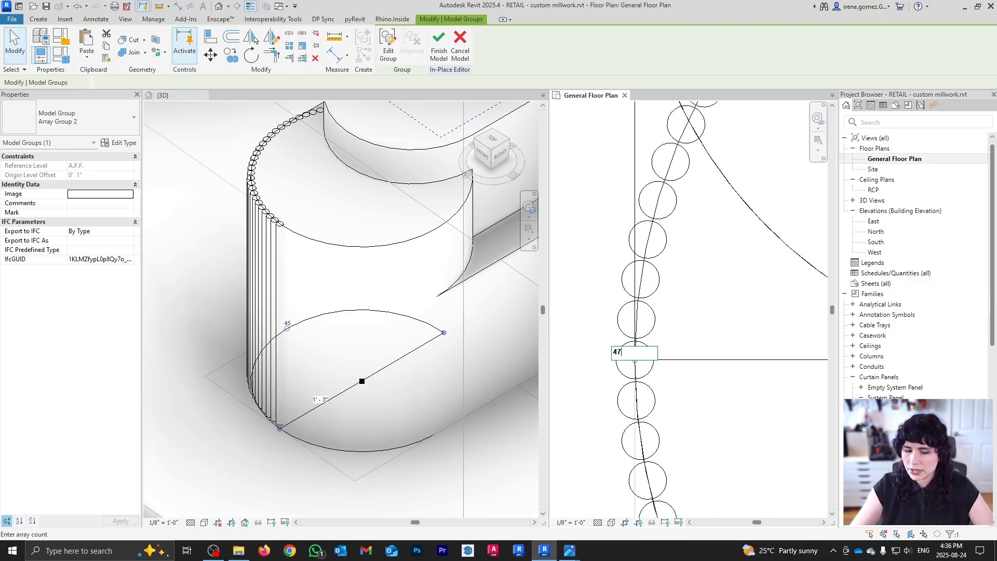
pyautogui.press('Return')
# - Try flute array counts of 48 and 49, comparing how closely the adjacent circles meet
pyautogui.click(634, 356)
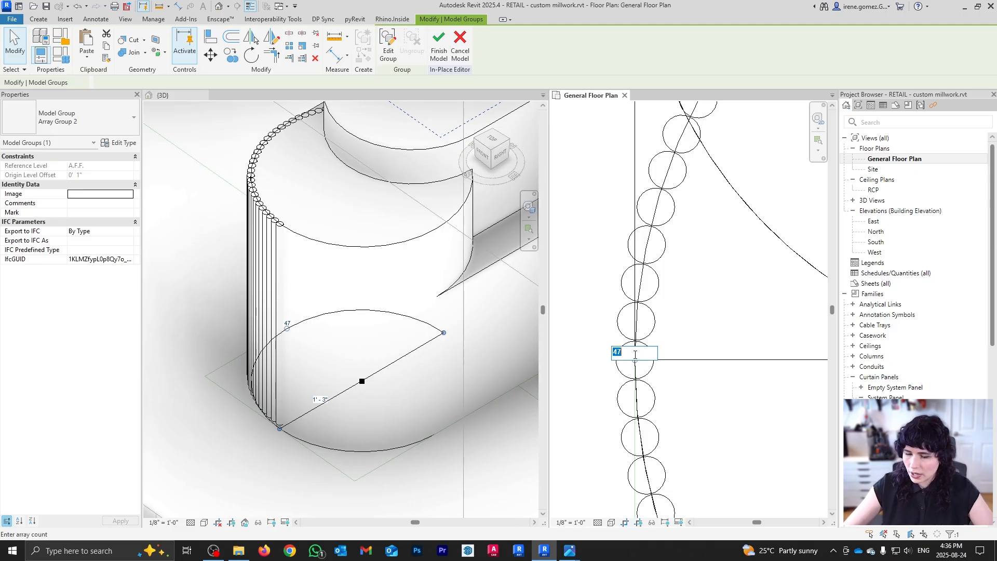
pyautogui.write('48')
pyautogui.press('Return')
pyautogui.scroll(3, 643, 340)
pyautogui.scroll(-7, 628, 312)
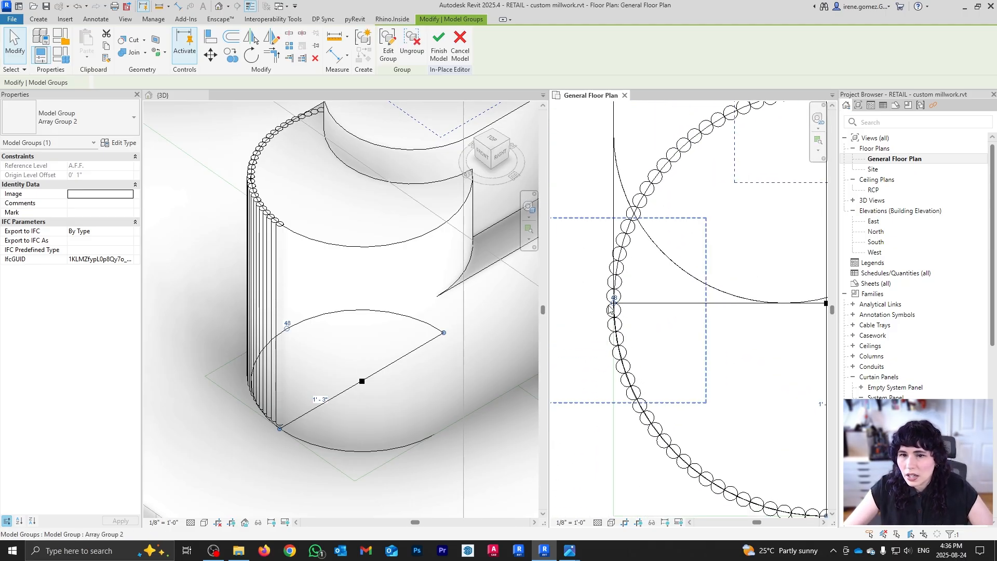
pyautogui.scroll(5, 620, 291)
pyautogui.click(617, 300)
pyautogui.write('49')
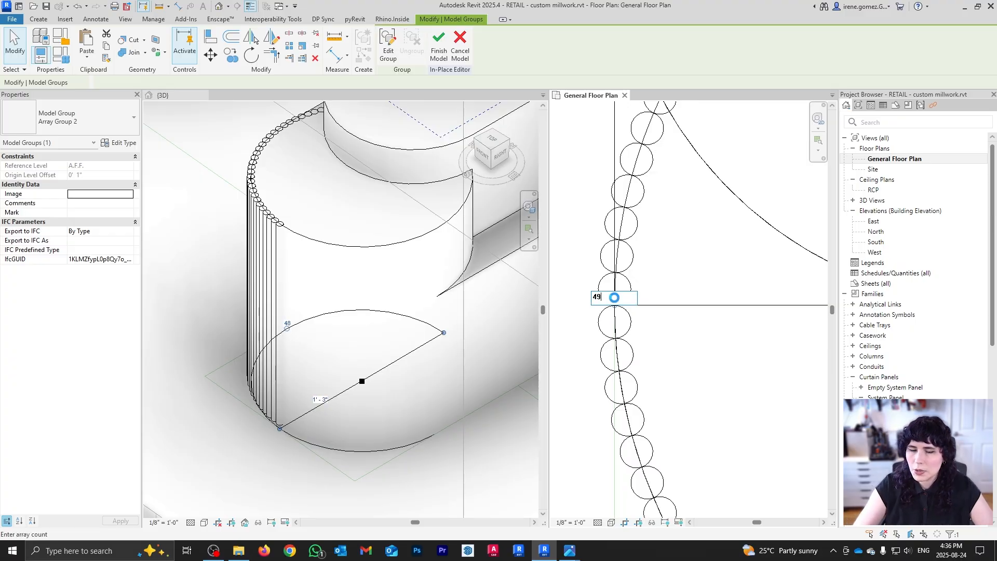
pyautogui.press('Return')
pyautogui.scroll(5, 609, 293)
# - Set the flute array count back to 48 and deselect the array
pyautogui.click(650, 362)
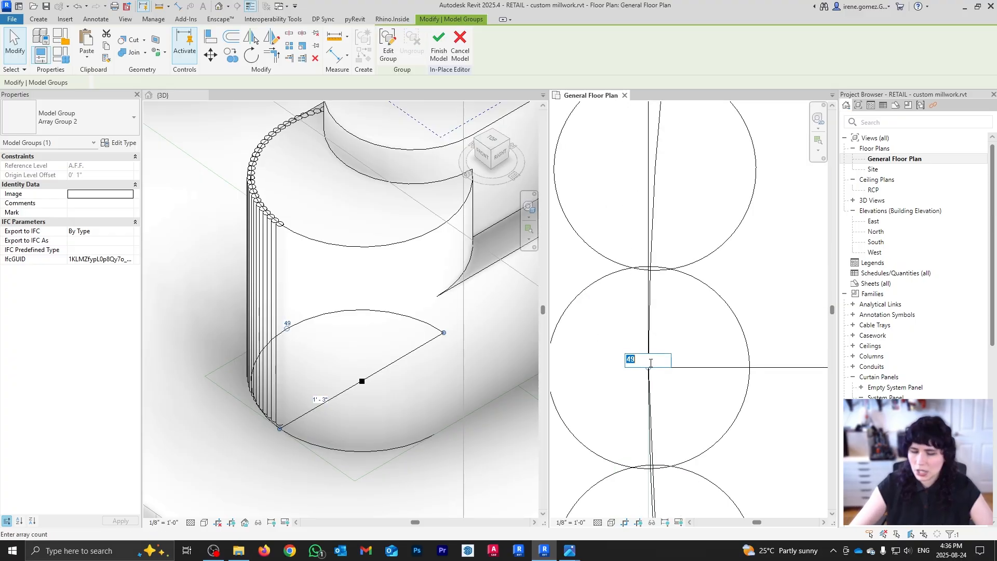
pyautogui.scroll(-4, 682, 297)
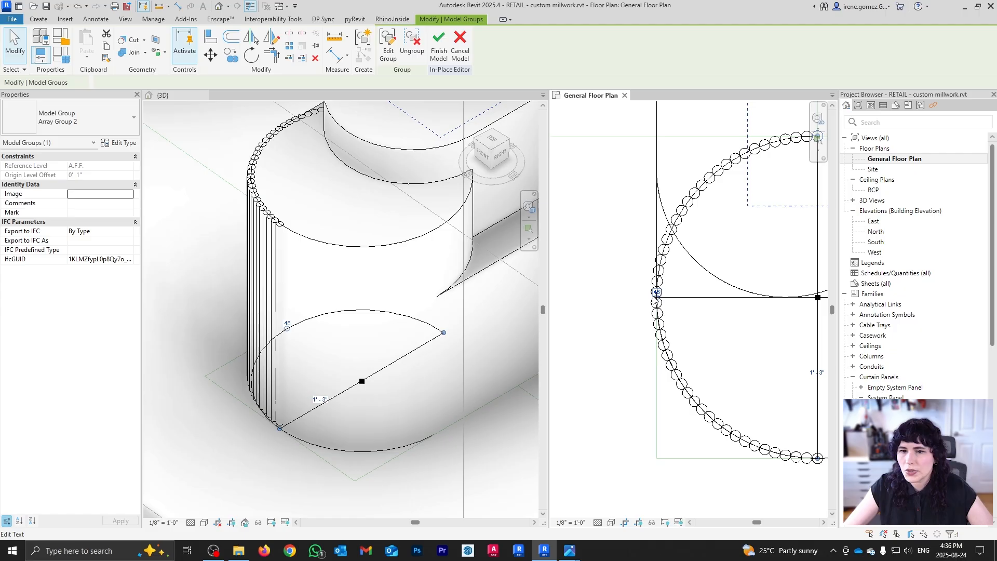
pyautogui.click(741, 411)
pyautogui.moveTo(778, 380); pyautogui.dragTo(702, 395, button='middle')
pyautogui.moveTo(648, 363); pyautogui.dragTo(657, 363, button='middle')
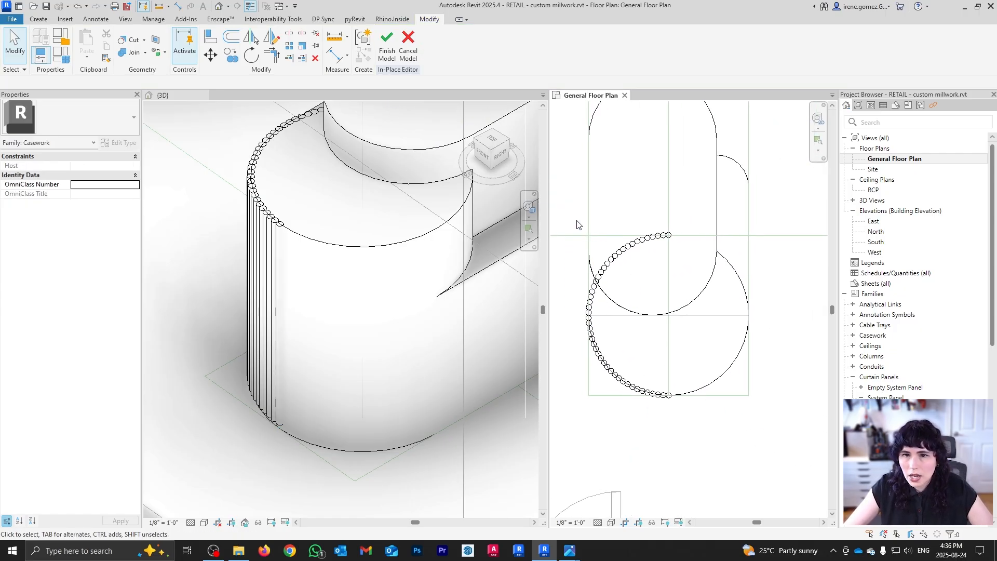
# - Mirror a copy of the half-circle flute array across the cylinder's vertical centreline in plan, removing the unsatisfied constraints
pyautogui.moveTo(574, 214); pyautogui.dragTo(696, 423)
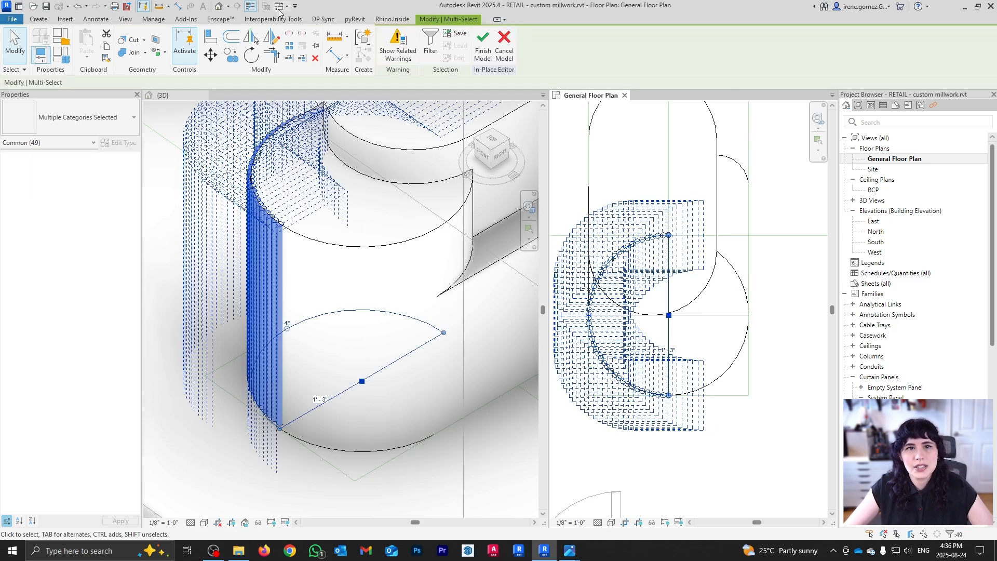
pyautogui.click(252, 38)
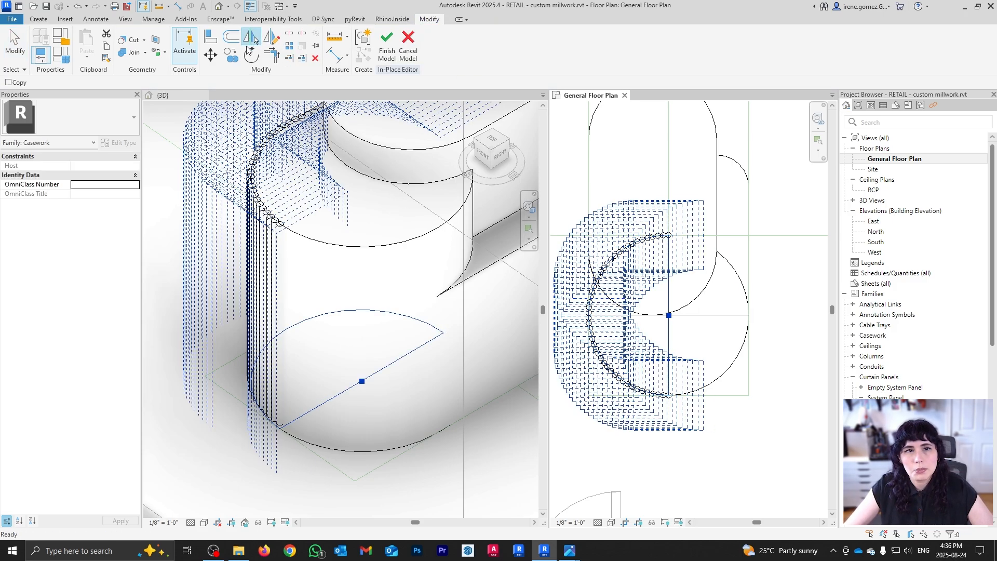
pyautogui.click(668, 335)
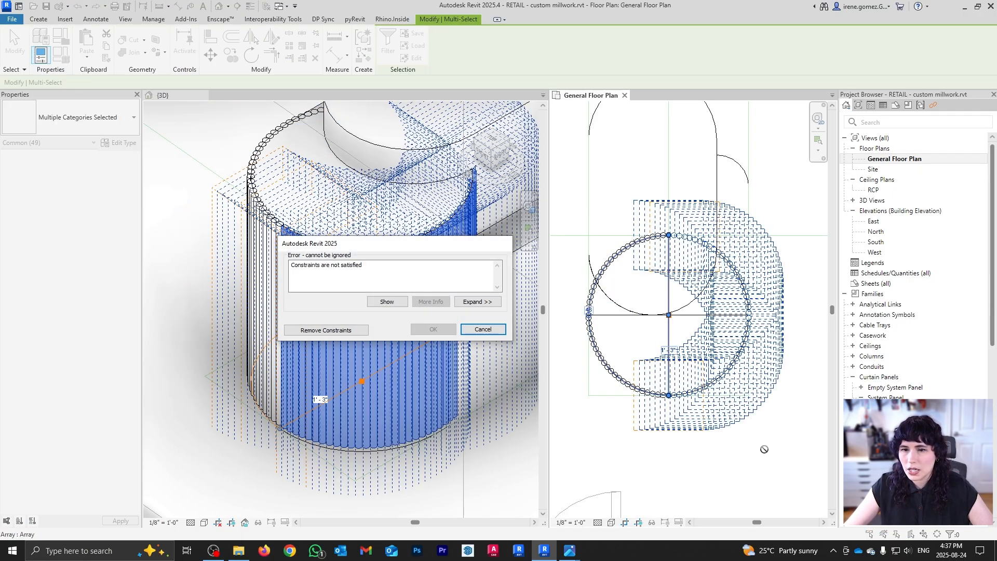
pyautogui.click(353, 335)
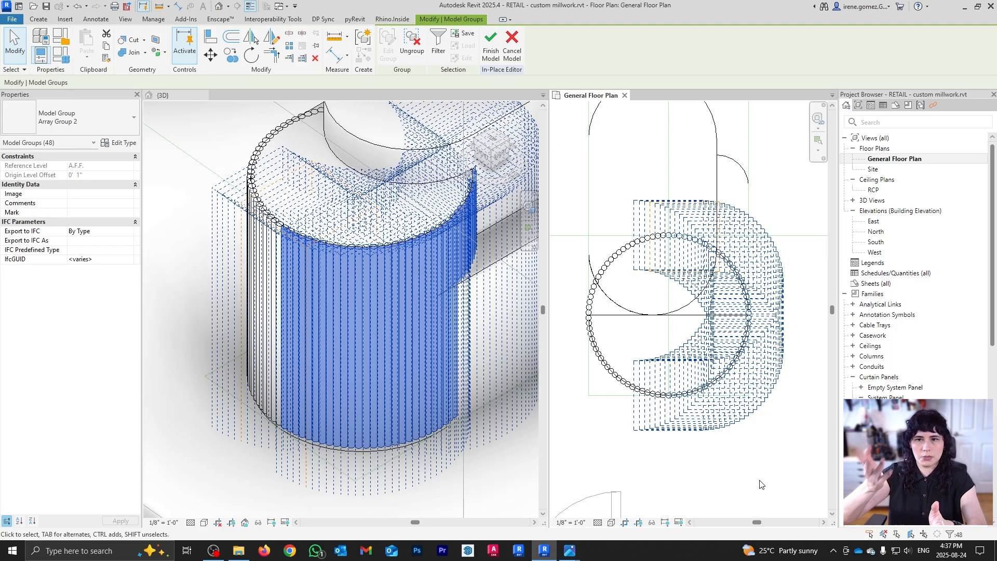
pyautogui.click(758, 467)
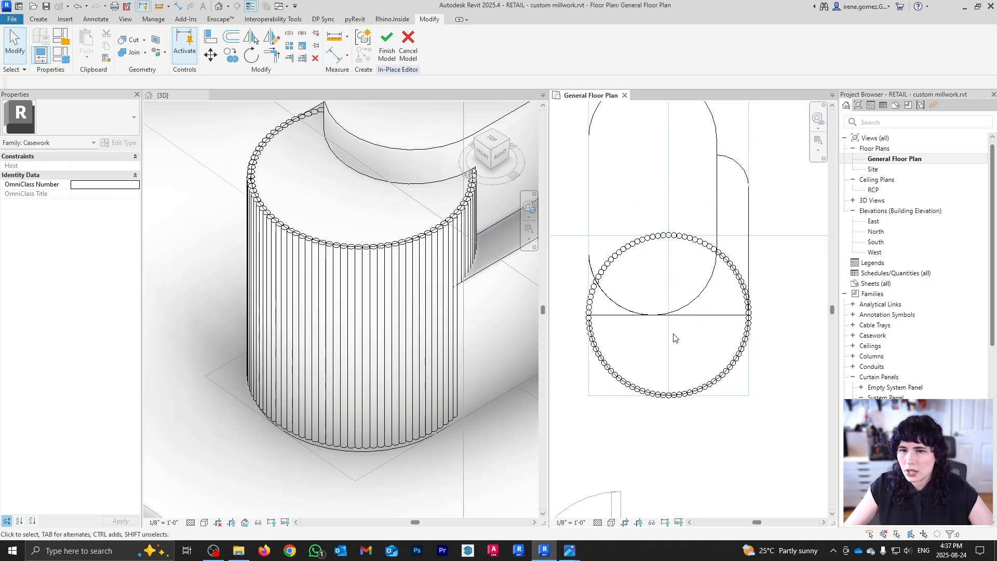
# - Delete the horizontal model line running across the cylinder in the floor plan
pyautogui.scroll(2, 732, 235)
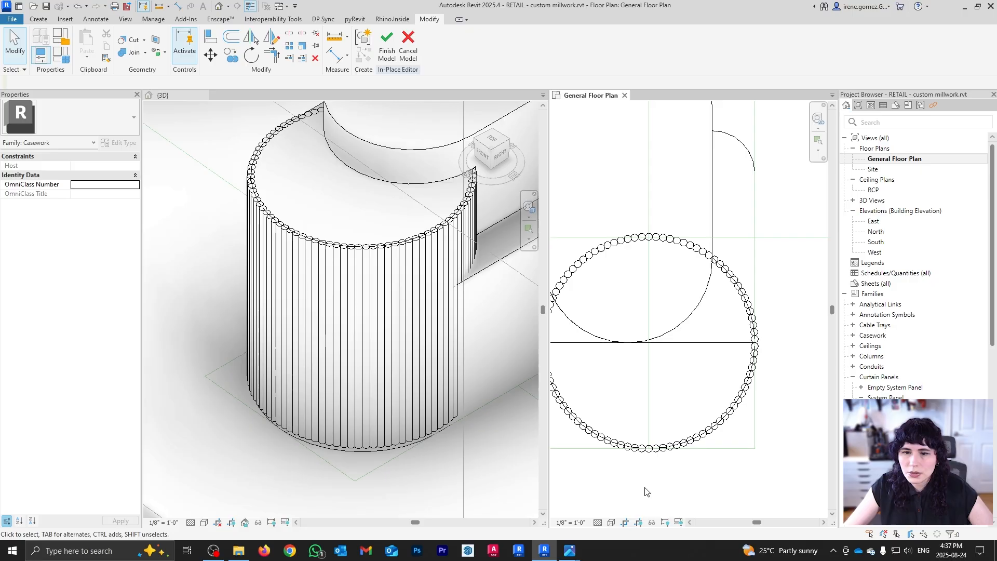
pyautogui.scroll(3, 662, 461)
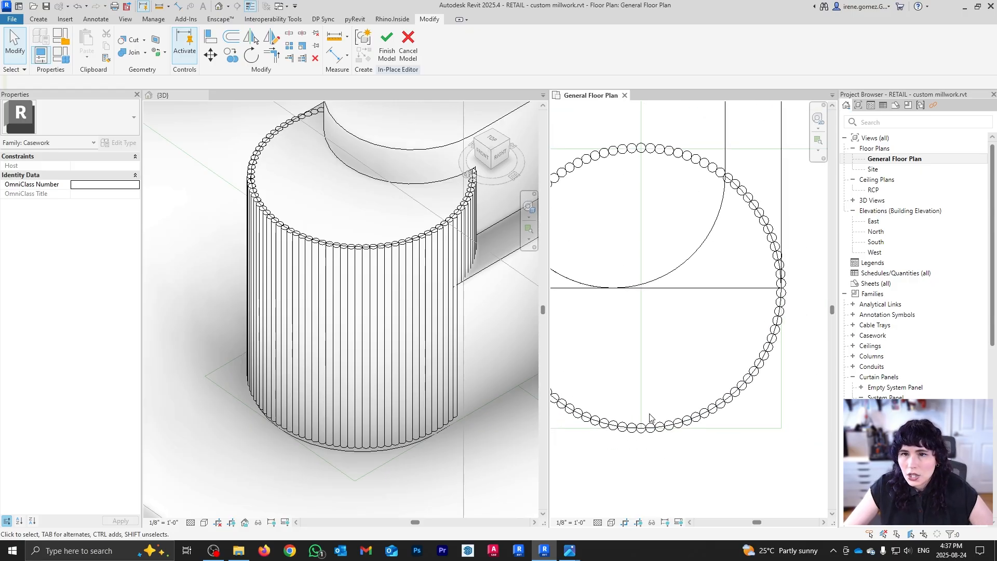
pyautogui.click(735, 288)
pyautogui.click(663, 365)
pyautogui.moveTo(643, 432); pyautogui.dragTo(679, 409, button='middle')
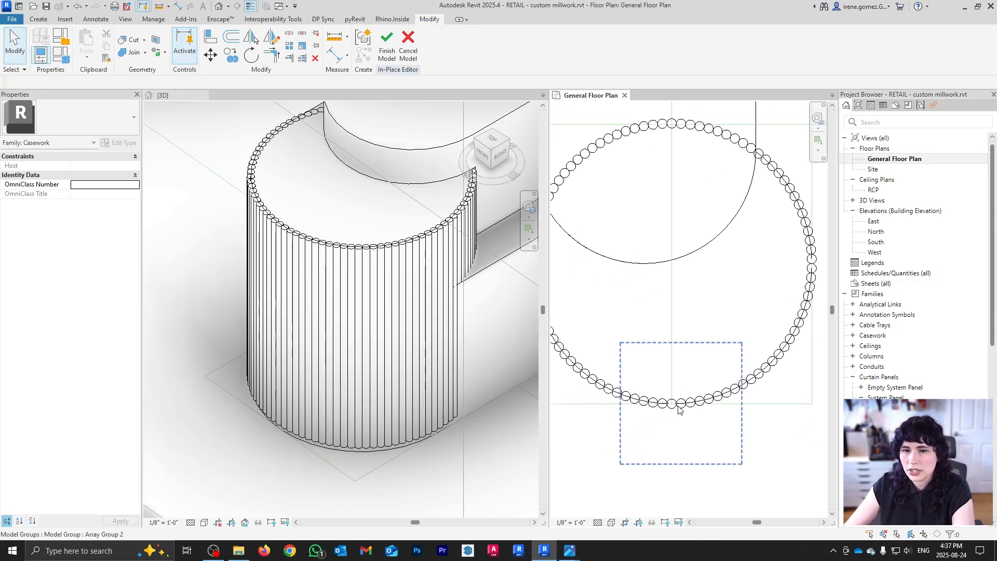
# - Delete the duplicate flute overlapping at the lower end of the cylinder's vertical centreline in plan, and dismiss the warning
pyautogui.scroll(3, 677, 410)
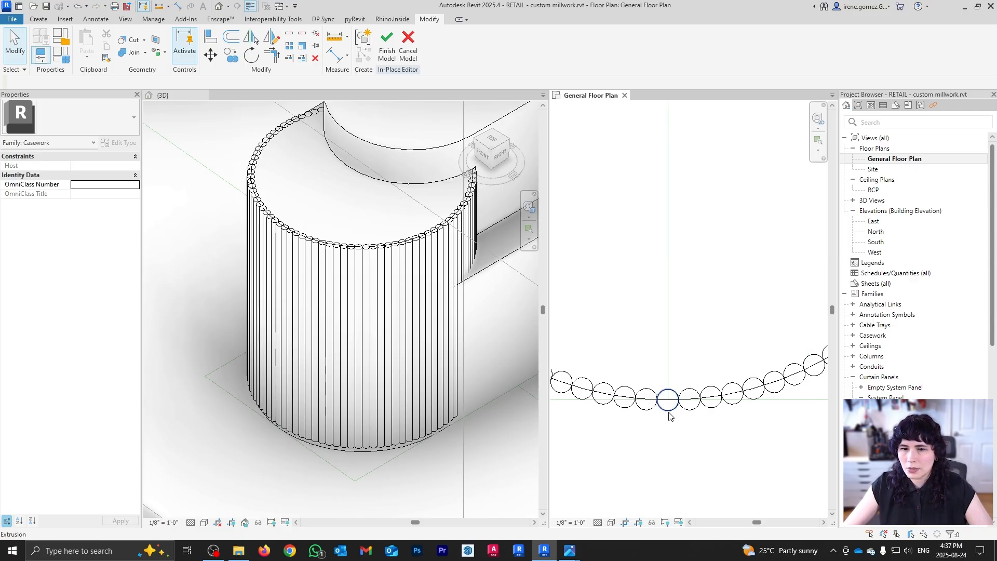
pyautogui.click(670, 414)
pyautogui.press('Delete')
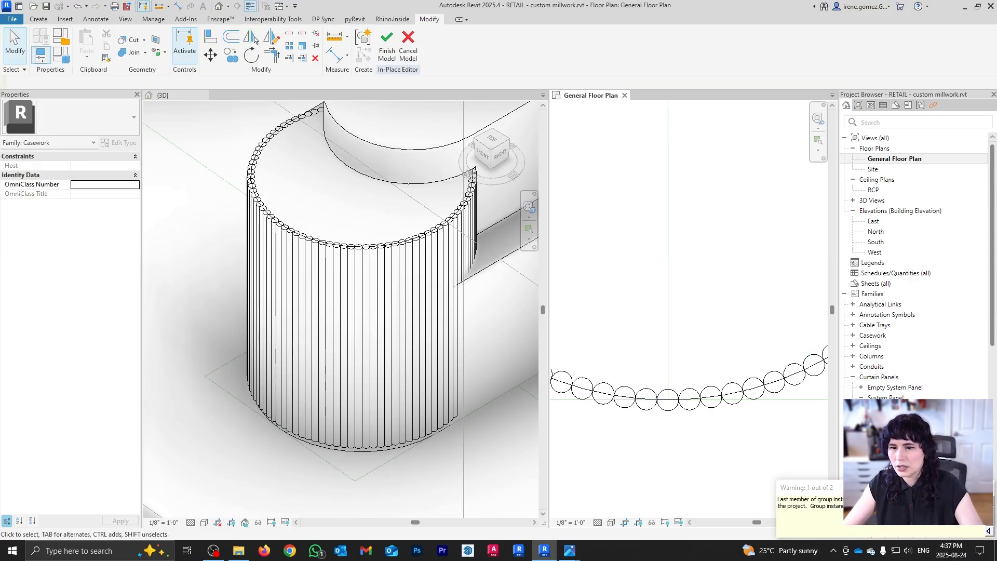
pyautogui.moveTo(870, 489); pyautogui.dragTo(520, 254)
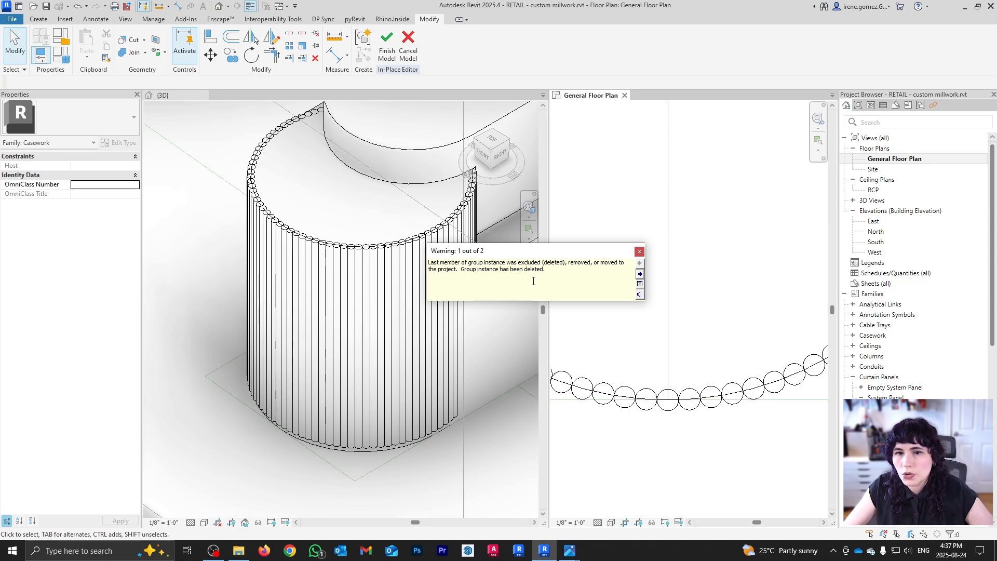
pyautogui.click(640, 252)
# - Delete the duplicate flute overlapping at the upper end of the cylinder's vertical centreline in plan
pyautogui.scroll(-3, 638, 461)
pyautogui.scroll(4, 607, 244)
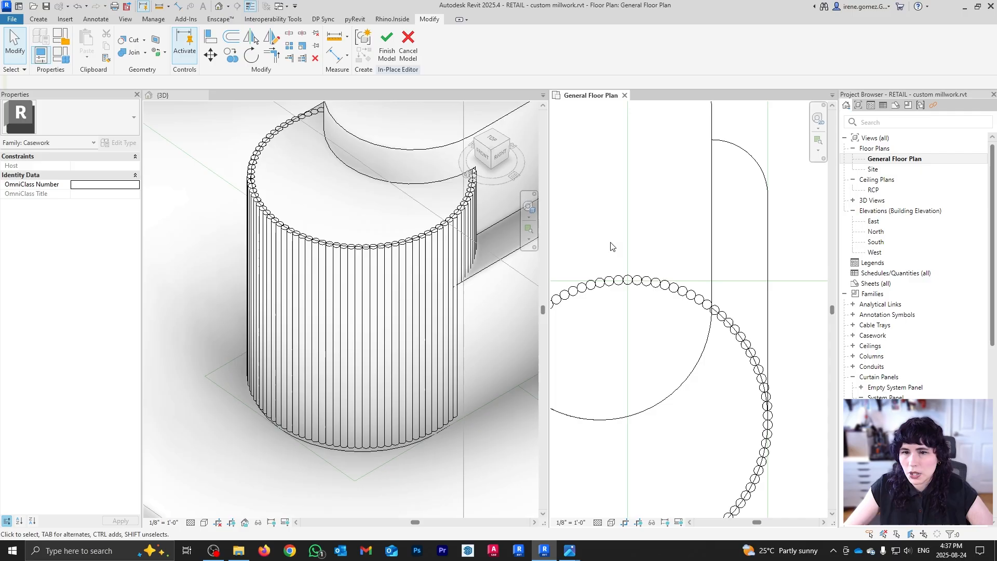
pyautogui.click(635, 289)
pyautogui.press('Delete')
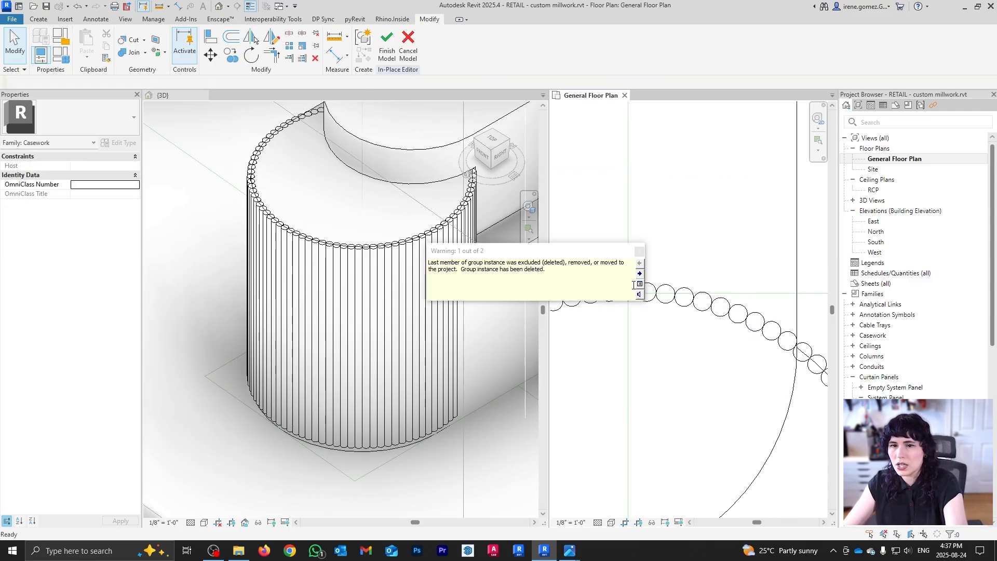
pyautogui.scroll(-3, 612, 301)
pyautogui.scroll(4, 574, 353)
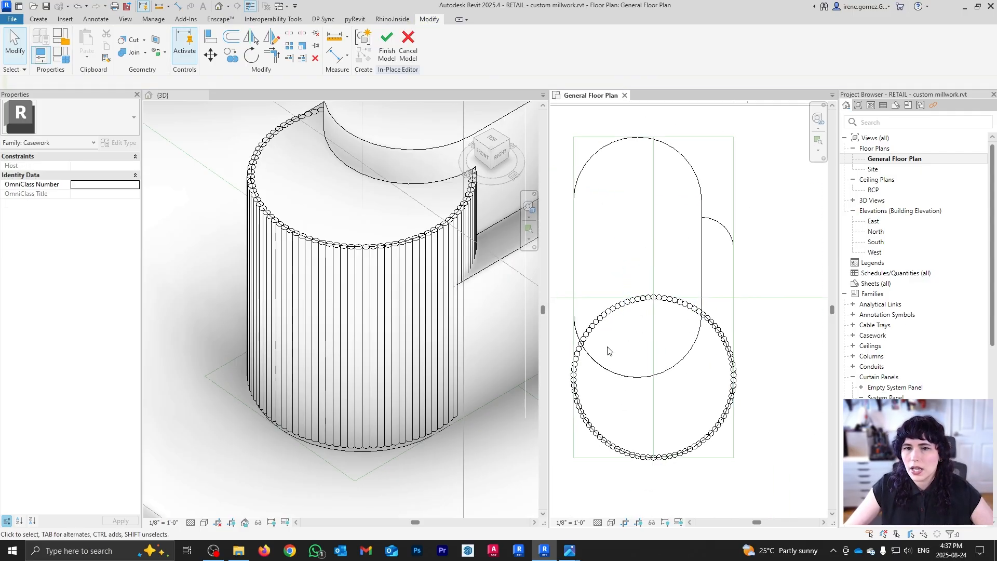
# - Delete the flutes along the cylinder's upper arc in plan that fall inside the adjoining rounded desk volume
pyautogui.scroll(-2, 574, 353)
pyautogui.scroll(2, 597, 358)
pyautogui.scroll(-1, 587, 340)
pyautogui.scroll(2, 722, 294)
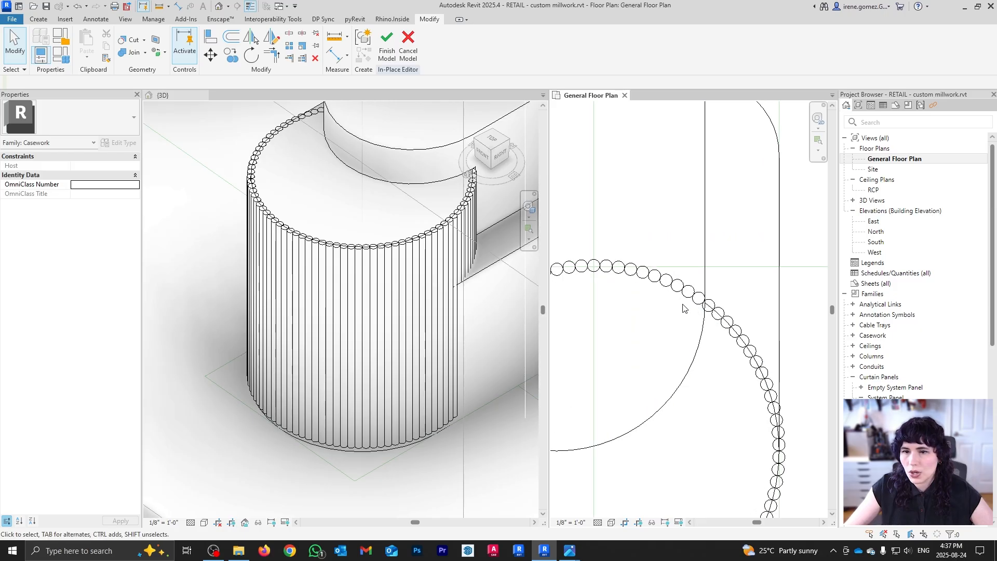
pyautogui.scroll(-1, 684, 302)
pyautogui.scroll(-3, 684, 300)
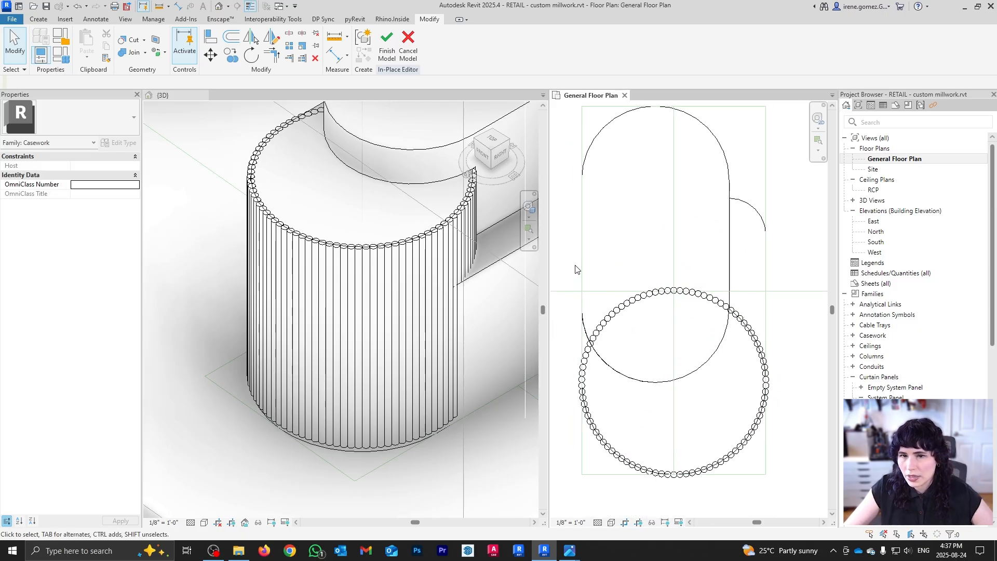
pyautogui.moveTo(575, 269); pyautogui.dragTo(732, 333)
pyautogui.scroll(6, 719, 270)
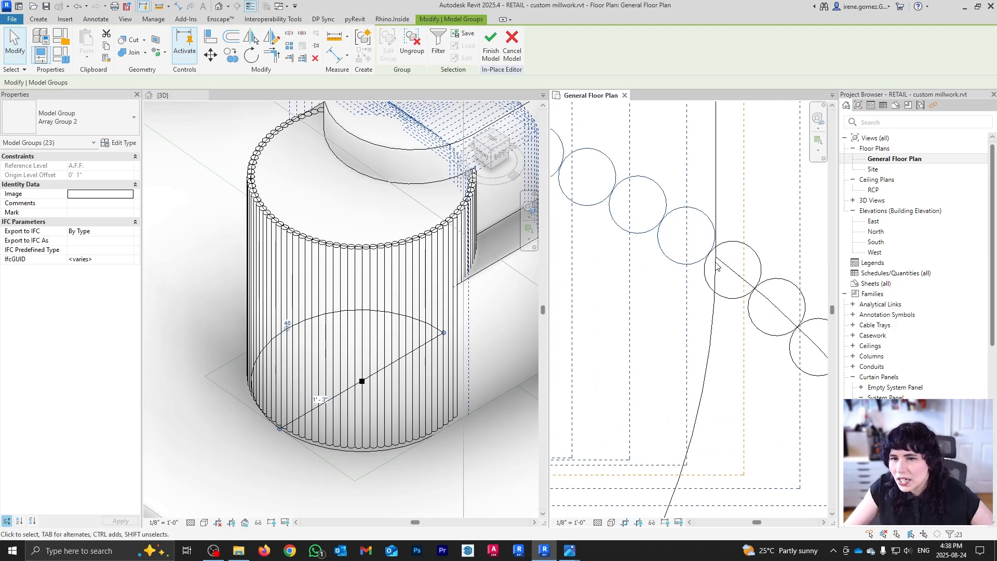
pyautogui.scroll(-8, 712, 267)
pyautogui.click(572, 295)
pyautogui.scroll(4, 589, 291)
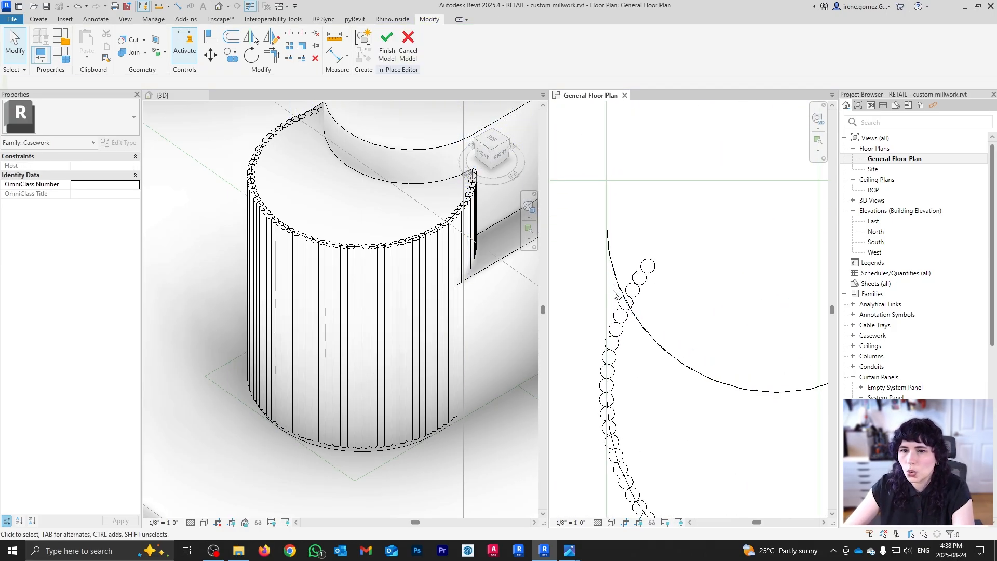
# - Delete the surplus cylinders in the floor plan that curve inward past the counter's straight left side
pyautogui.moveTo(571, 238); pyautogui.dragTo(708, 401)
pyautogui.press('Delete')
pyautogui.scroll(-4, 648, 336)
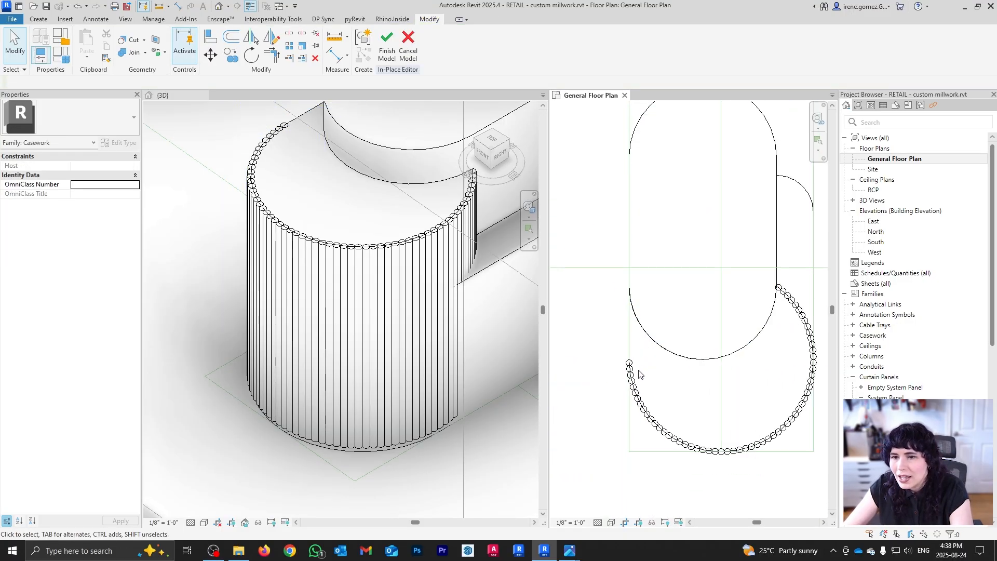
# - Ungroup the last remaining cylinder at the left end of the curved array
pyautogui.scroll(5, 632, 375)
pyautogui.scroll(-4, 601, 342)
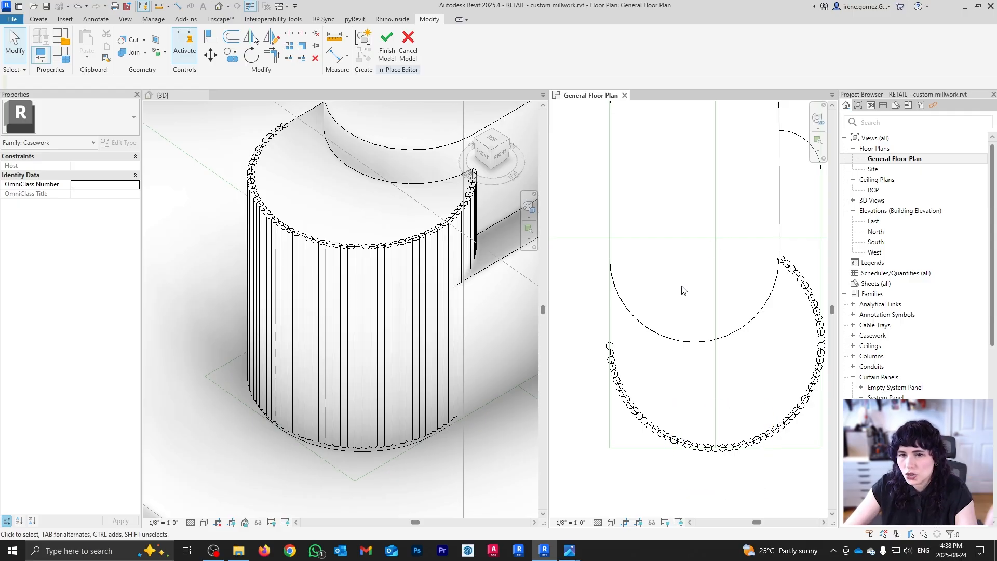
pyautogui.scroll(5, 608, 340)
pyautogui.scroll(-4, 606, 343)
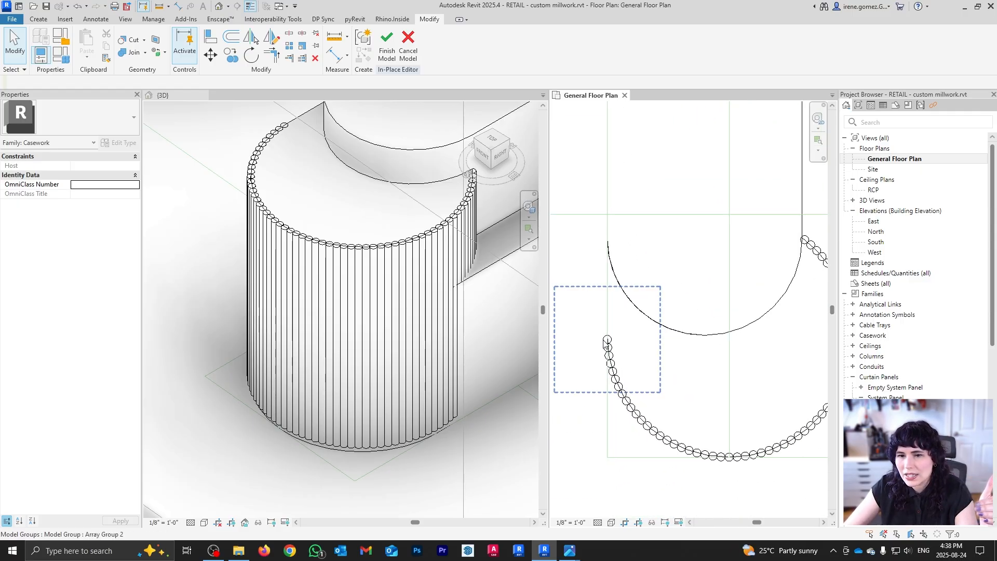
pyautogui.scroll(4, 592, 345)
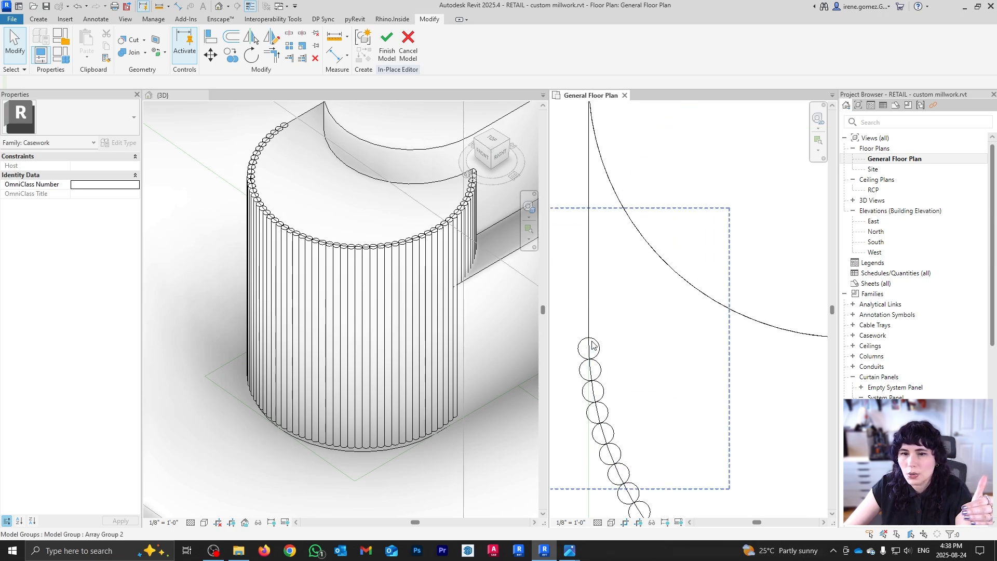
pyautogui.click(582, 347)
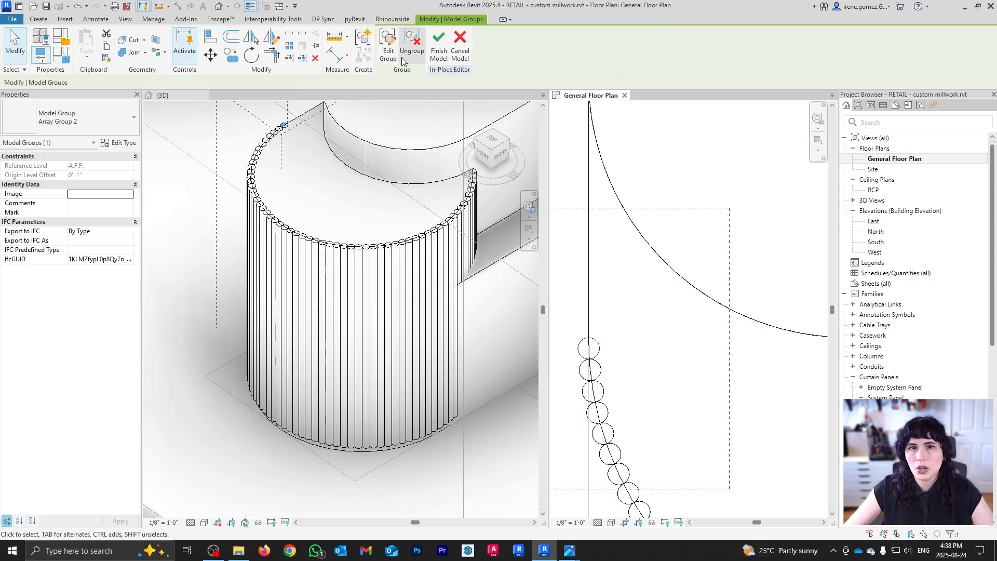
pyautogui.click(412, 52)
# - Array the ungrouped end cylinder linearly upward along the vertical line, with Move To 2nd and a spacing of 1"
pyautogui.press('a')
pyautogui.press('r')
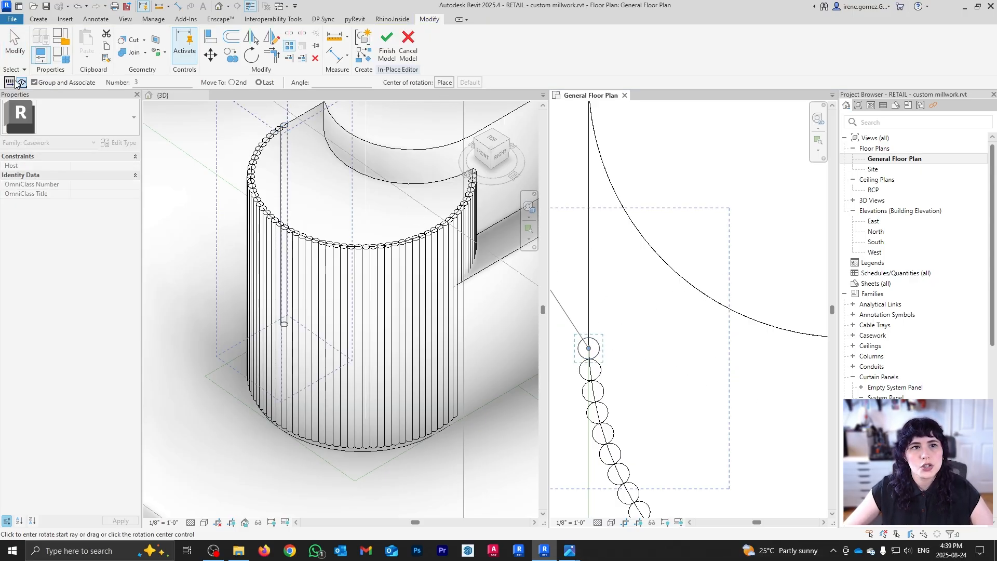
pyautogui.click(9, 83)
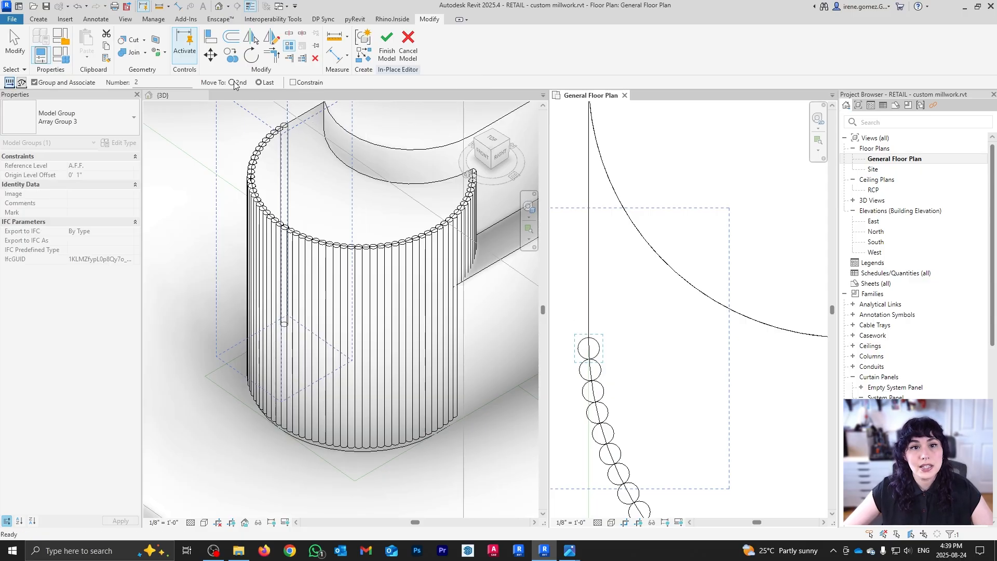
pyautogui.moveTo(622, 347); pyautogui.dragTo(701, 347, button='middle')
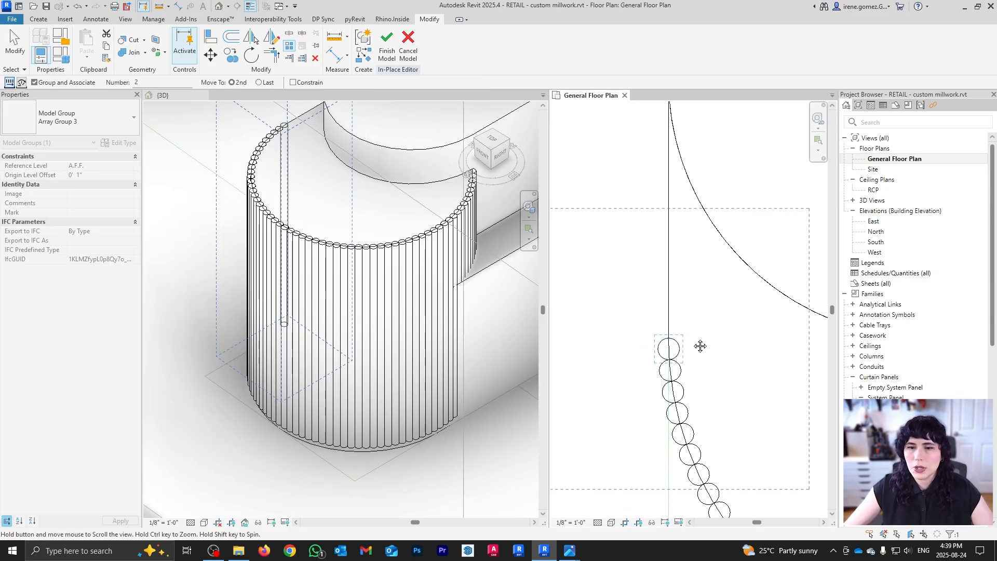
pyautogui.scroll(2, 668, 341)
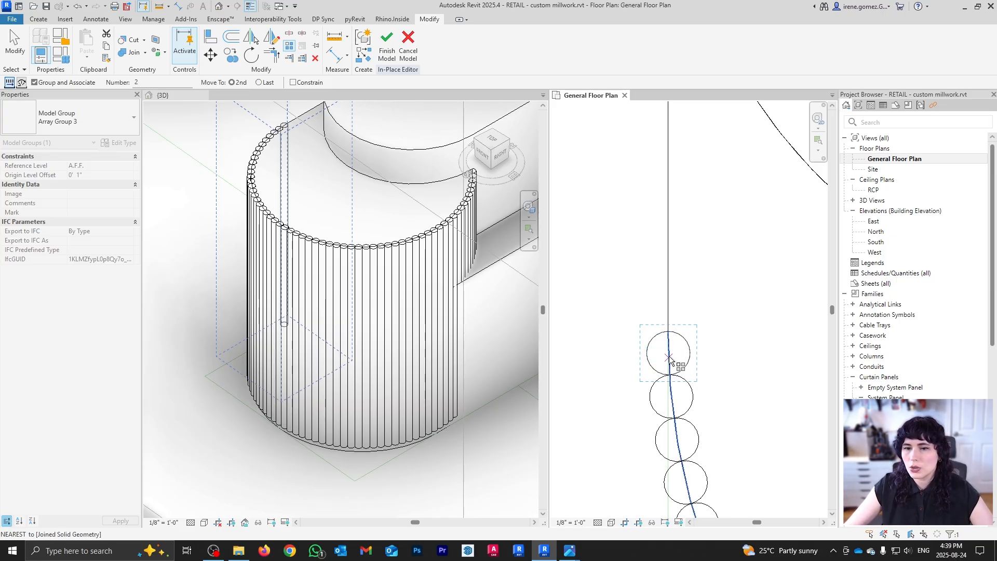
pyautogui.click(668, 331)
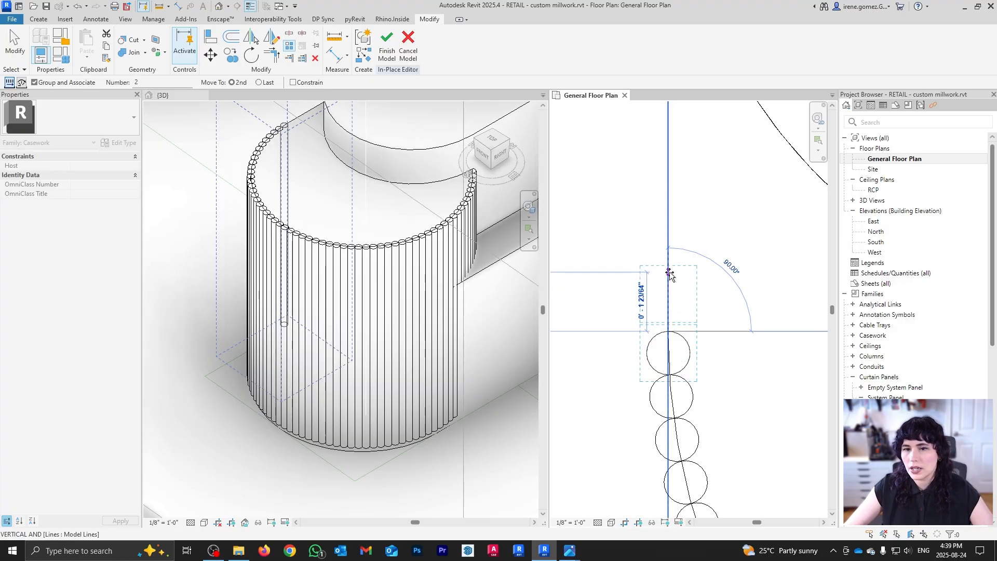
pyautogui.write('1')
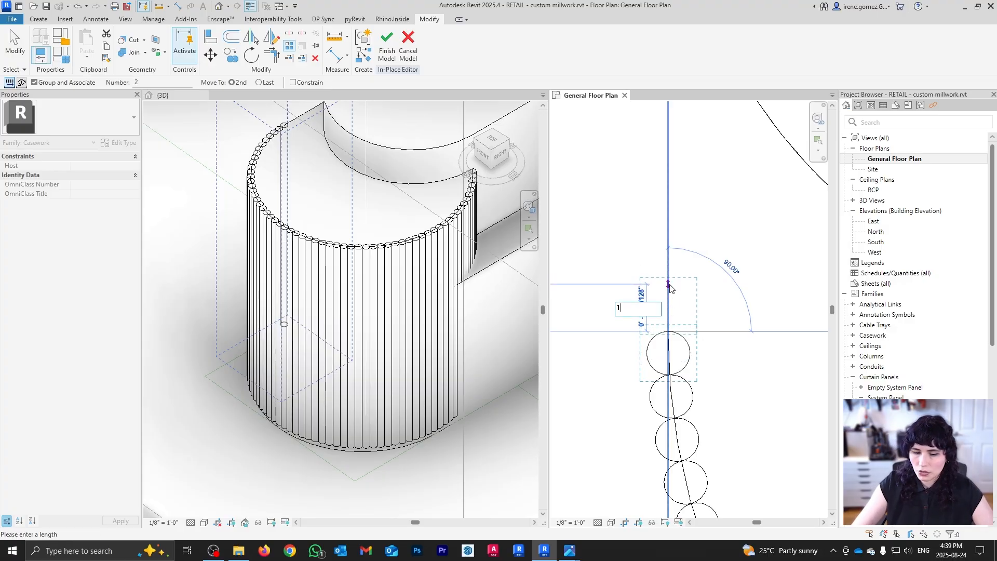
pyautogui.write('"')
pyautogui.press('Return')
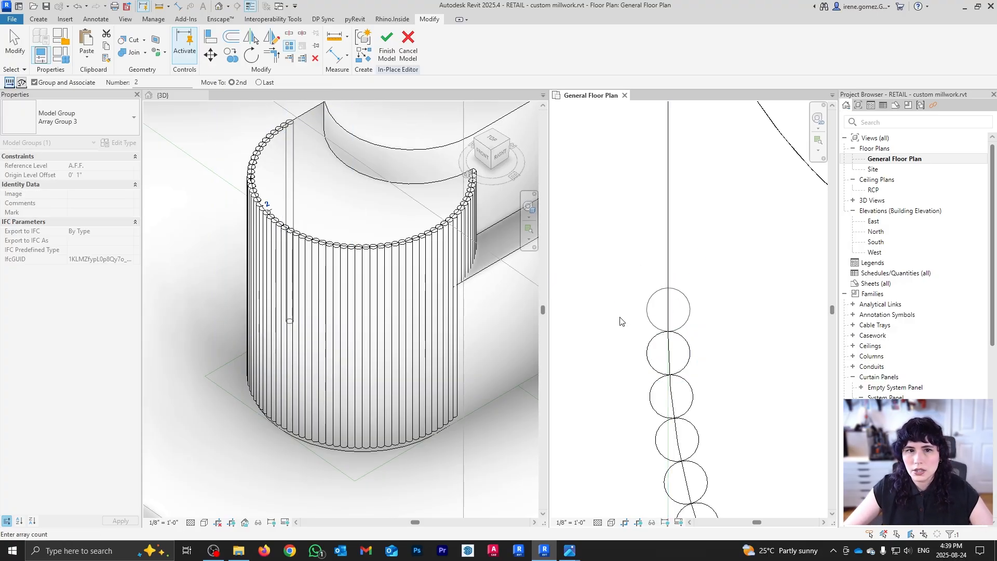
# - Set the linear array's count to 20 and accept the array
pyautogui.scroll(-3, 654, 332)
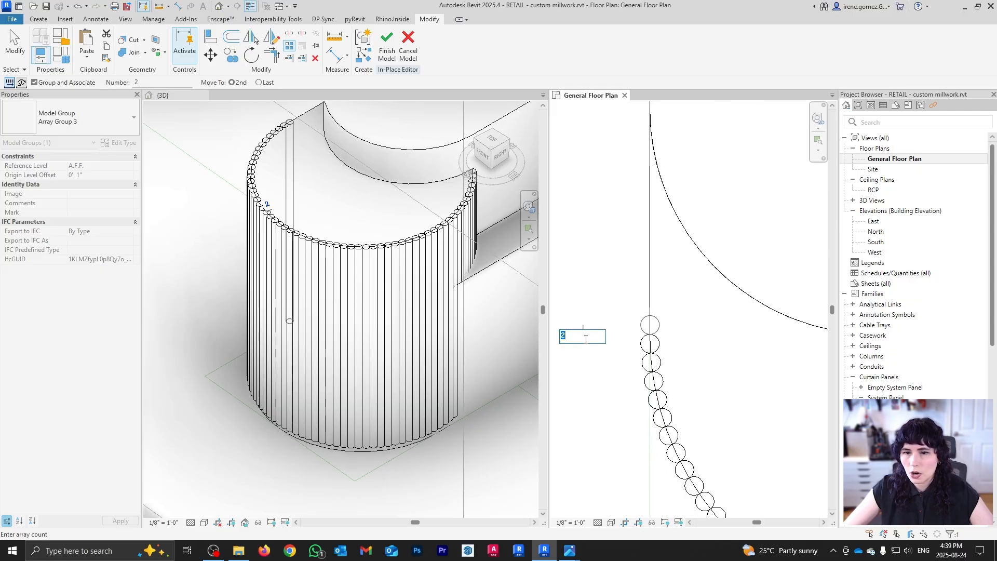
pyautogui.scroll(-2, 597, 337)
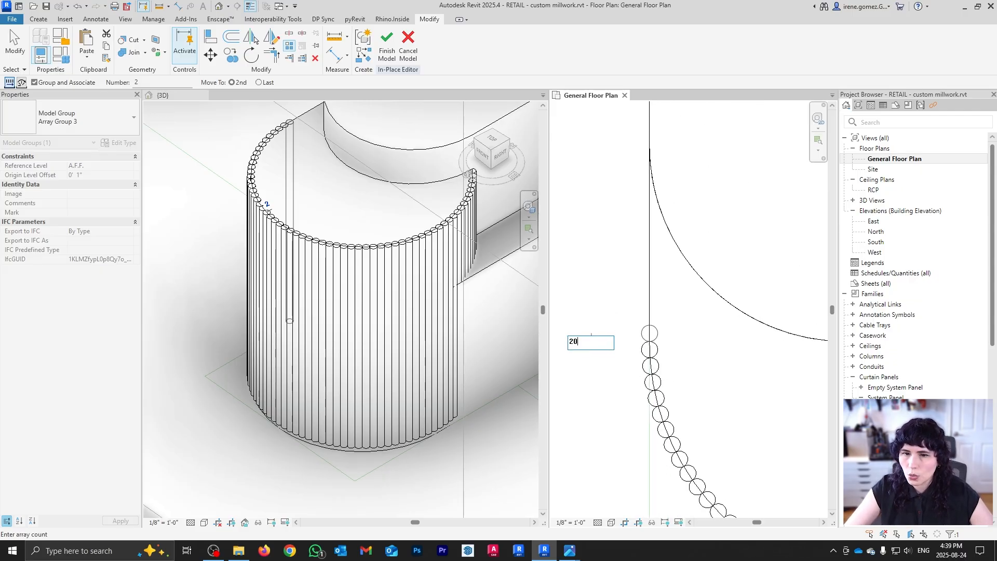
pyautogui.press('Return')
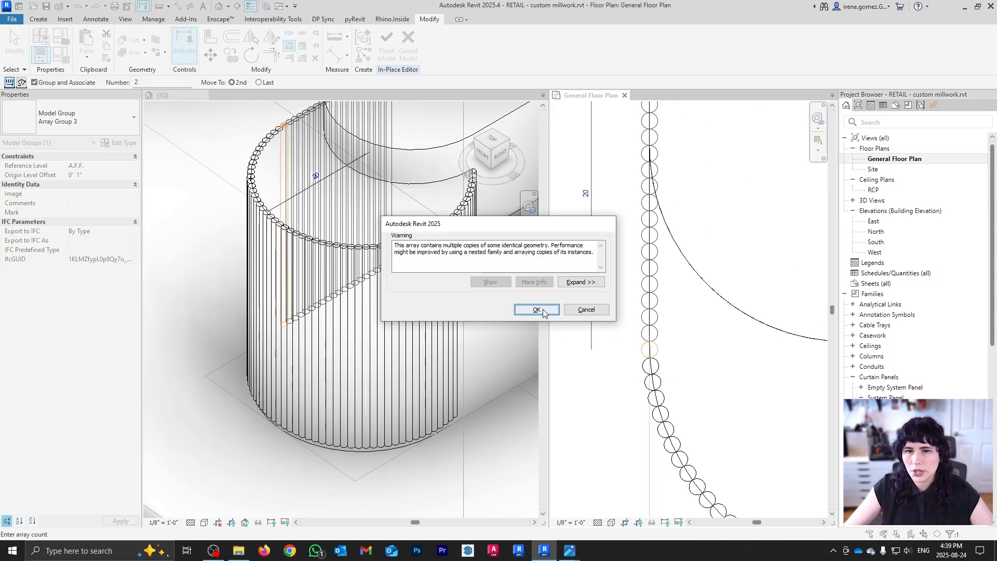
pyautogui.click(536, 310)
# - Set the straight cylinder array's count to 13
pyautogui.moveTo(651, 156); pyautogui.dragTo(655, 280, button='middle')
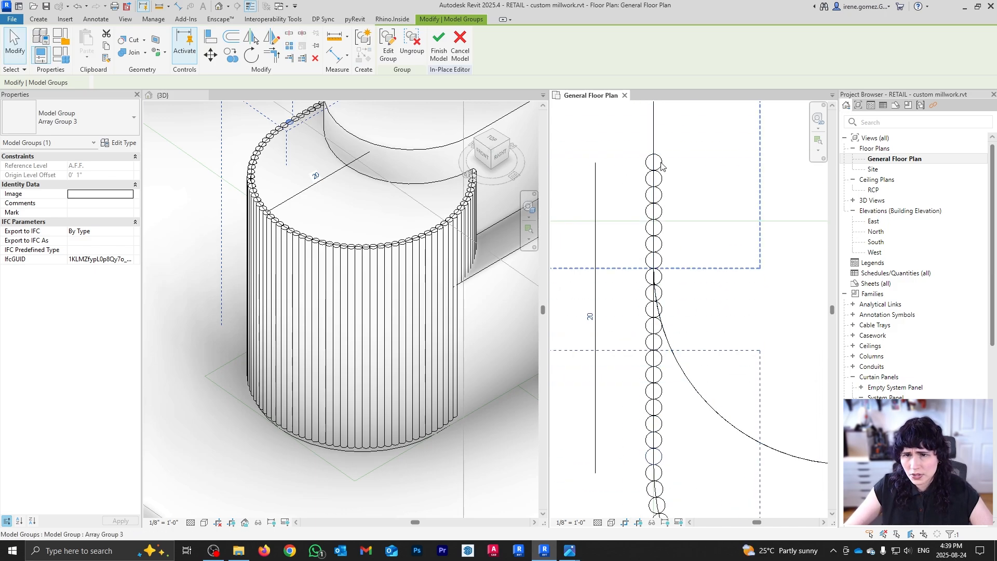
pyautogui.click(591, 318)
pyautogui.write('13')
pyautogui.press('Return')
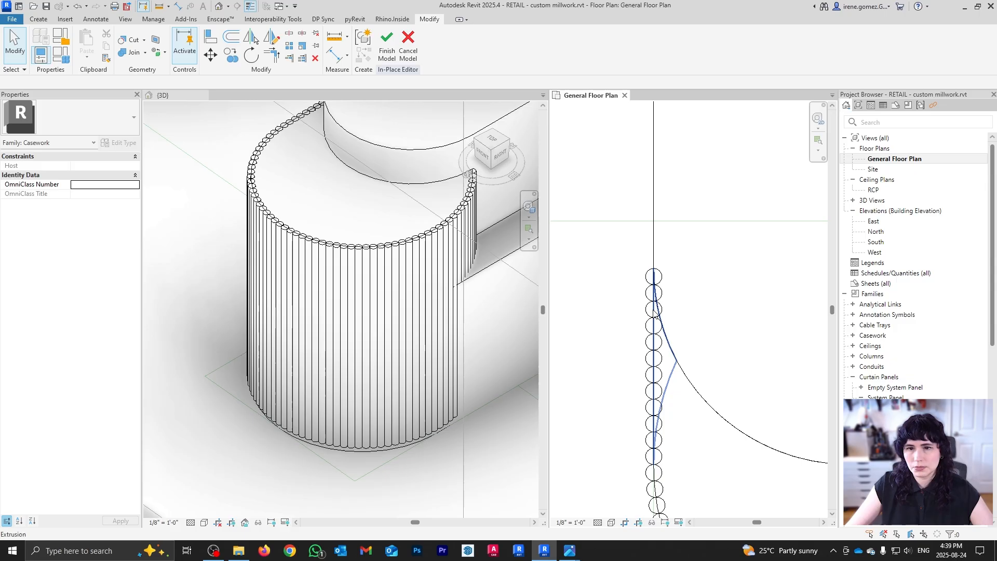
# - Open the extrusion sketch of the second cylinder from the curved array's right end for editing
pyautogui.scroll(-3, 618, 446)
pyautogui.keyDown('shift'); pyautogui.moveTo(226, 312); pyautogui.dragTo(351, 397, button='middle'); pyautogui.keyUp('shift')
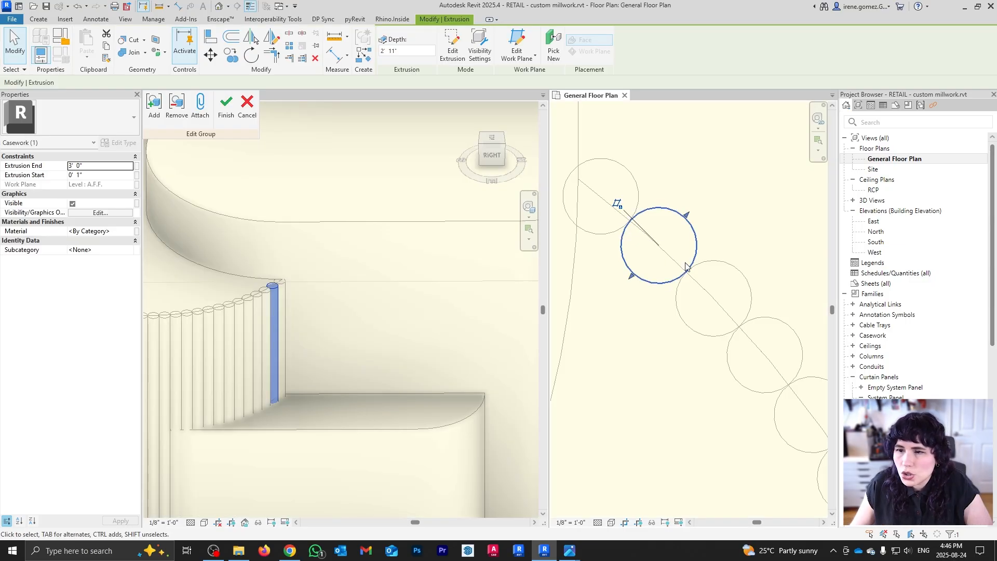
pyautogui.doubleClick(696, 234)
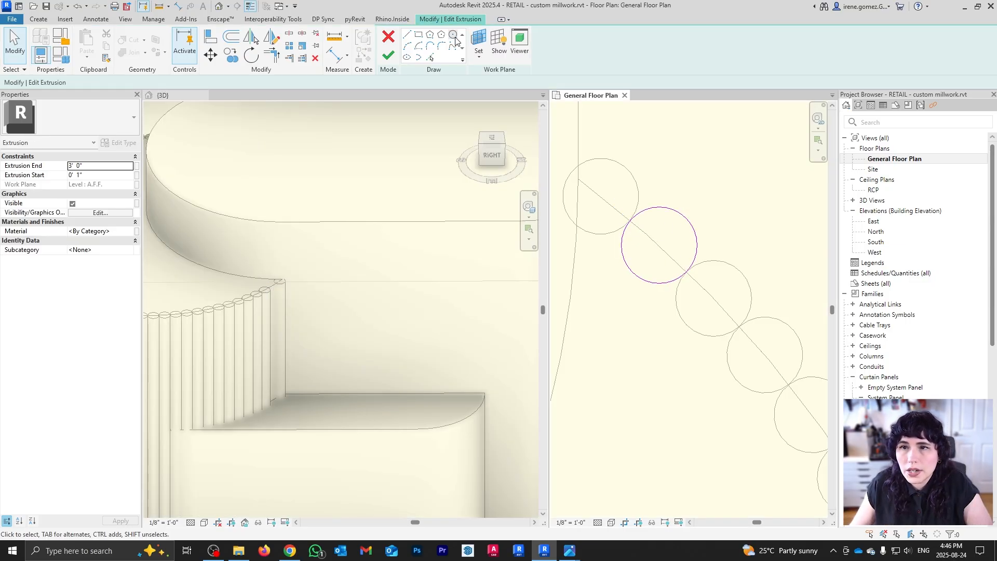
# - Split the cylinder's circular sketch line at a point on the inner side of the counter's curved edge
pyautogui.click(289, 33)
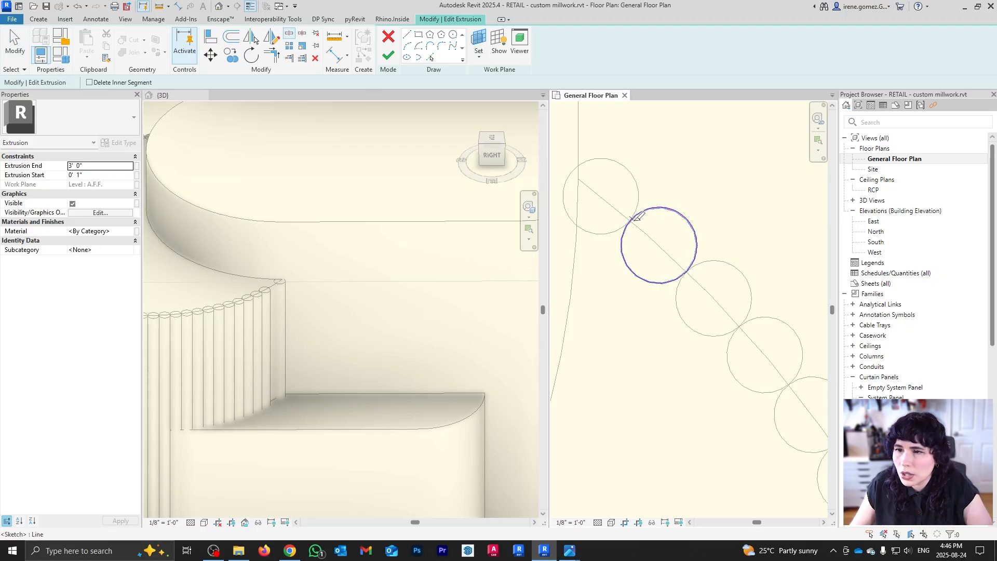
pyautogui.scroll(6, 630, 221)
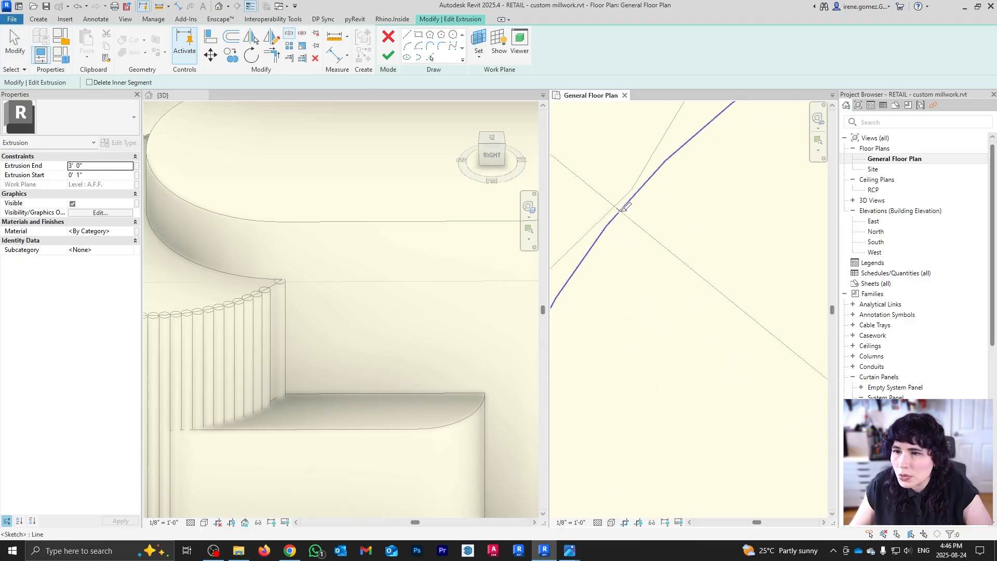
pyautogui.scroll(-5, 618, 206)
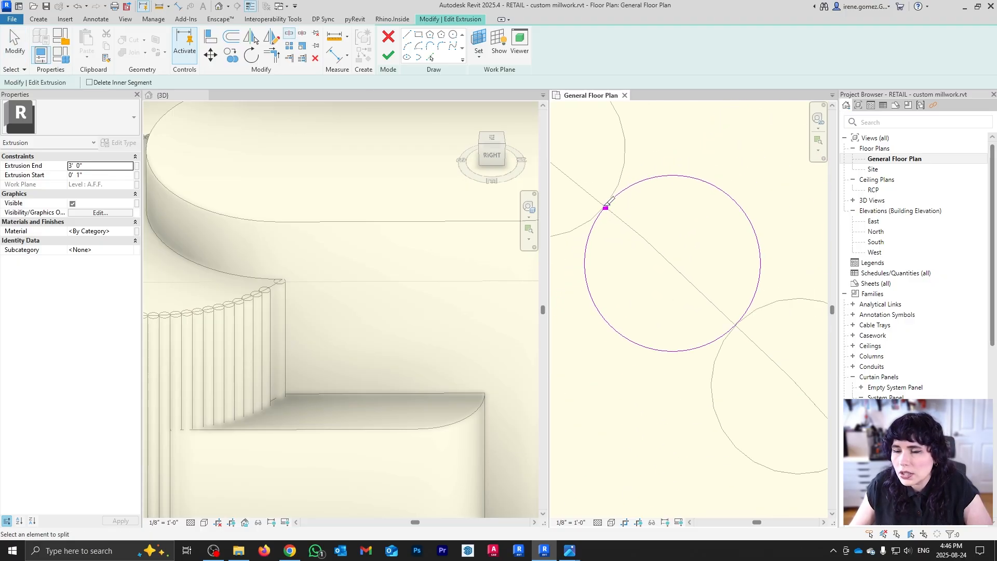
pyautogui.scroll(5, 686, 270)
pyautogui.scroll(1, 678, 287)
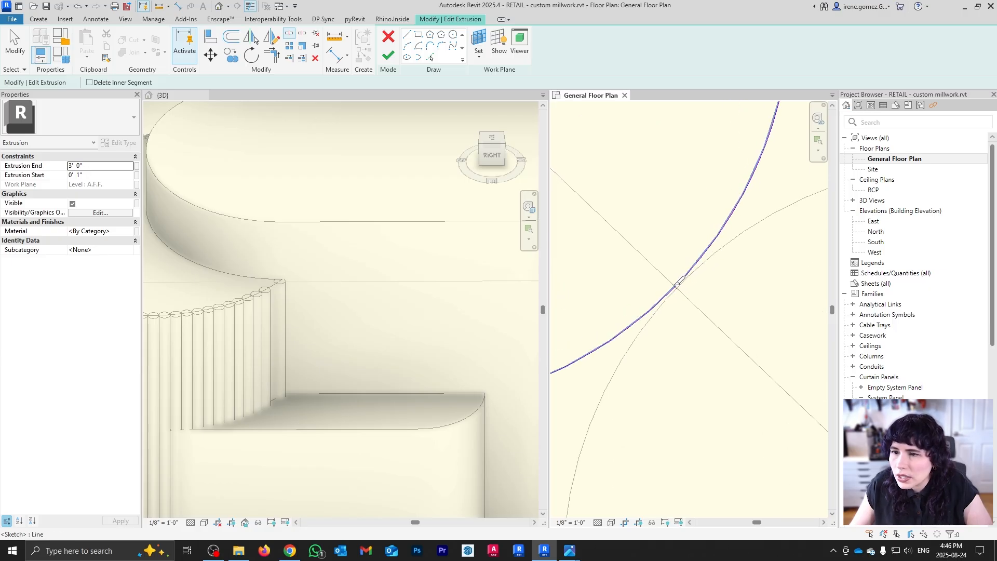
pyautogui.press('s')
pyautogui.press('l')
pyautogui.scroll(-3, 675, 288)
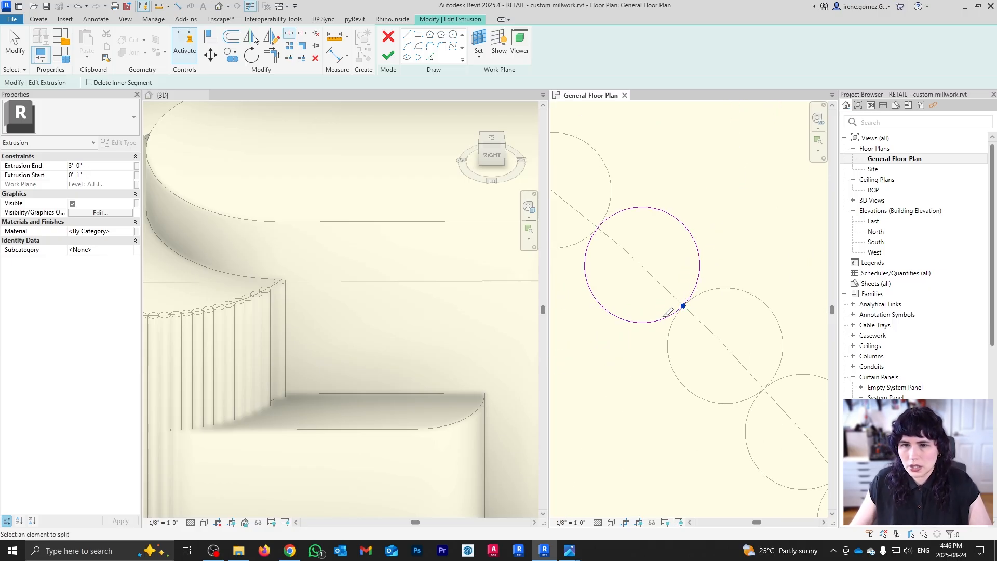
pyautogui.scroll(2, 661, 283)
pyautogui.scroll(-3, 715, 298)
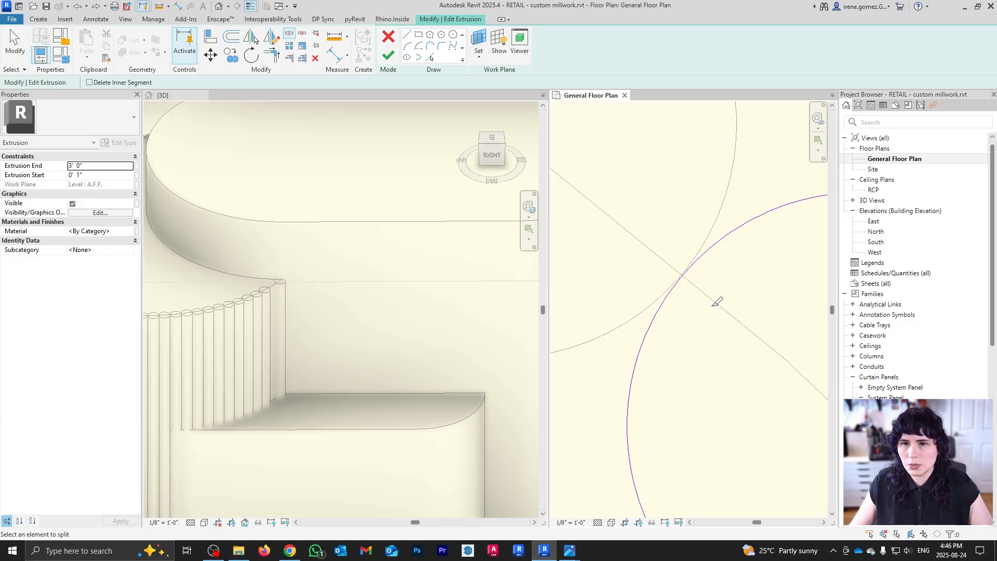
pyautogui.scroll(-1, 715, 299)
pyautogui.click(708, 366)
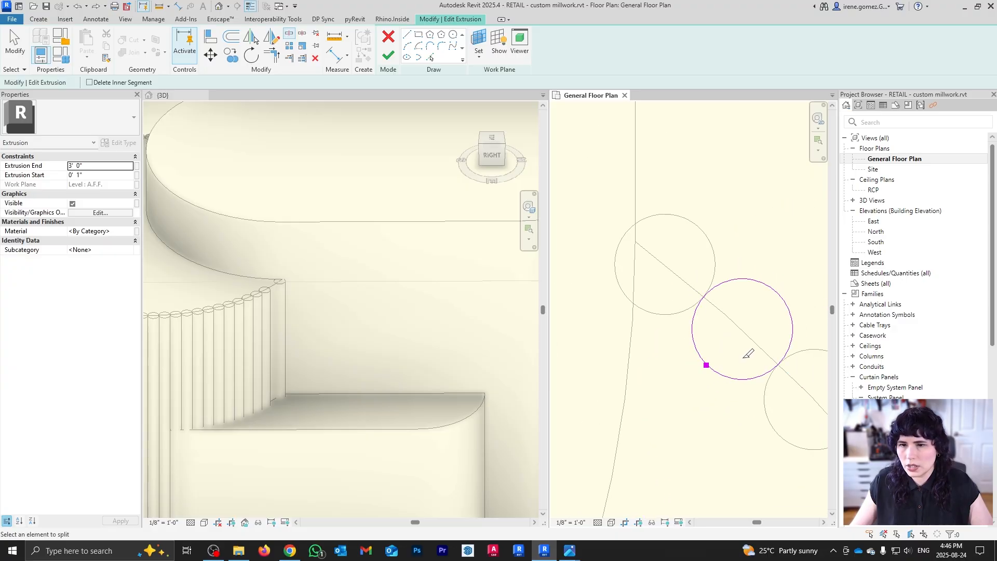
pyautogui.moveTo(750, 351); pyautogui.dragTo(706, 319, button='middle')
pyautogui.press('Escape')
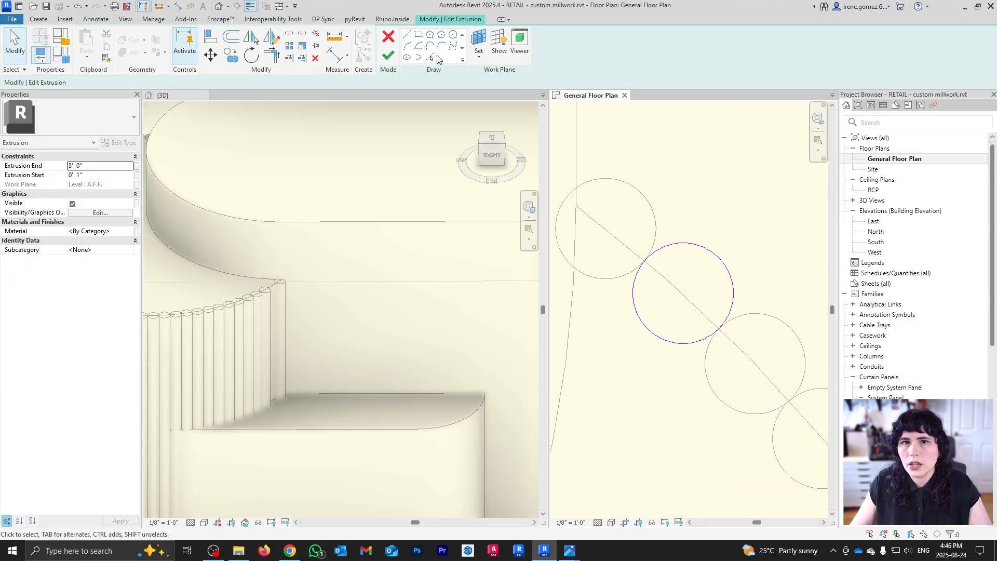
# - Add the counter's curved edge running through the circle to the sketch by picking the existing line
pyautogui.click(431, 58)
pyautogui.click(688, 303)
pyautogui.press('Escape')
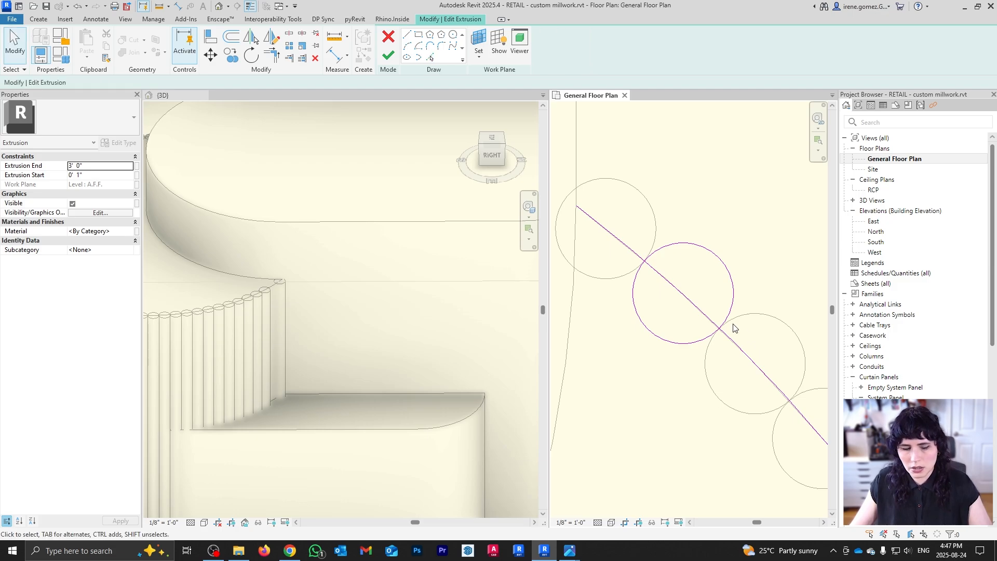
# - Trim the circle and picked curve into a closed outer half-round profile, then finish the sketch and the group edit
pyautogui.press('t')
pyautogui.press('r')
pyautogui.click(653, 255)
pyautogui.click(662, 276)
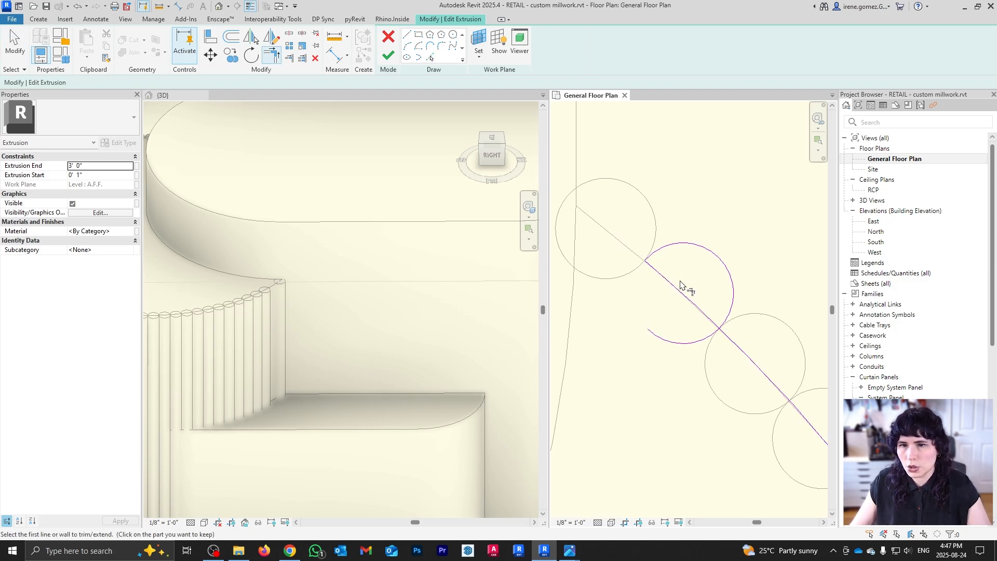
pyautogui.click(713, 322)
pyautogui.click(732, 314)
pyautogui.press('Escape')
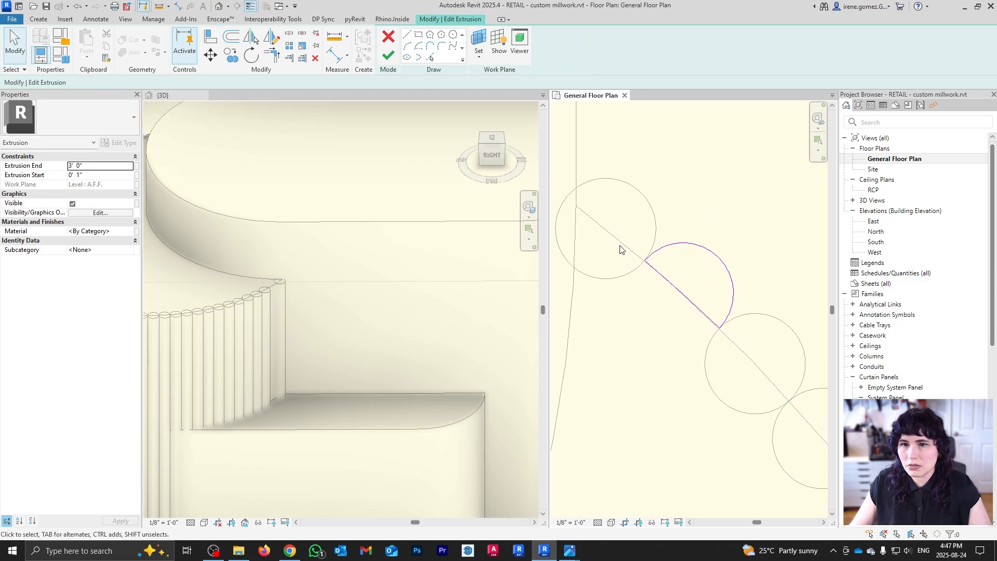
pyautogui.click(390, 56)
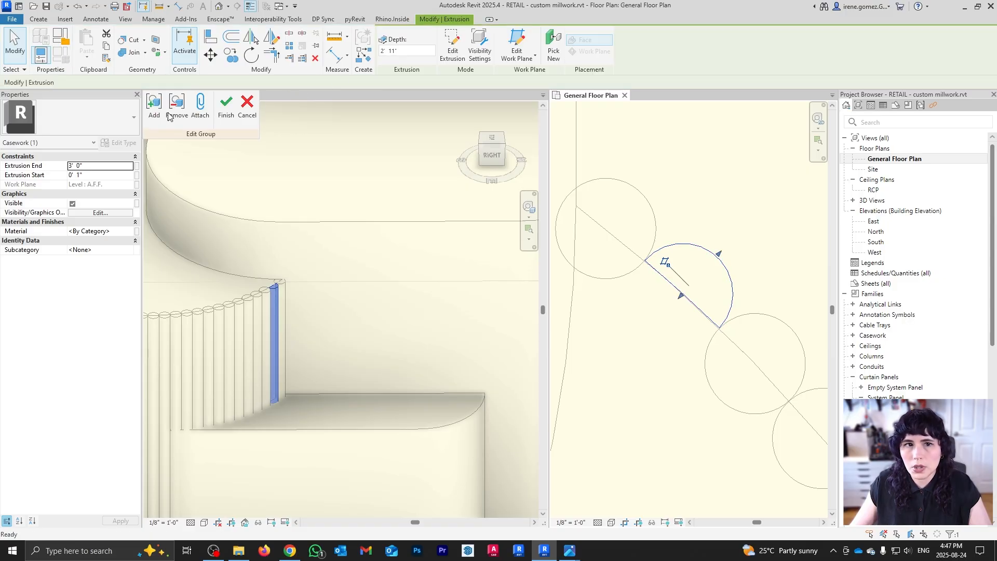
pyautogui.press('Escape')
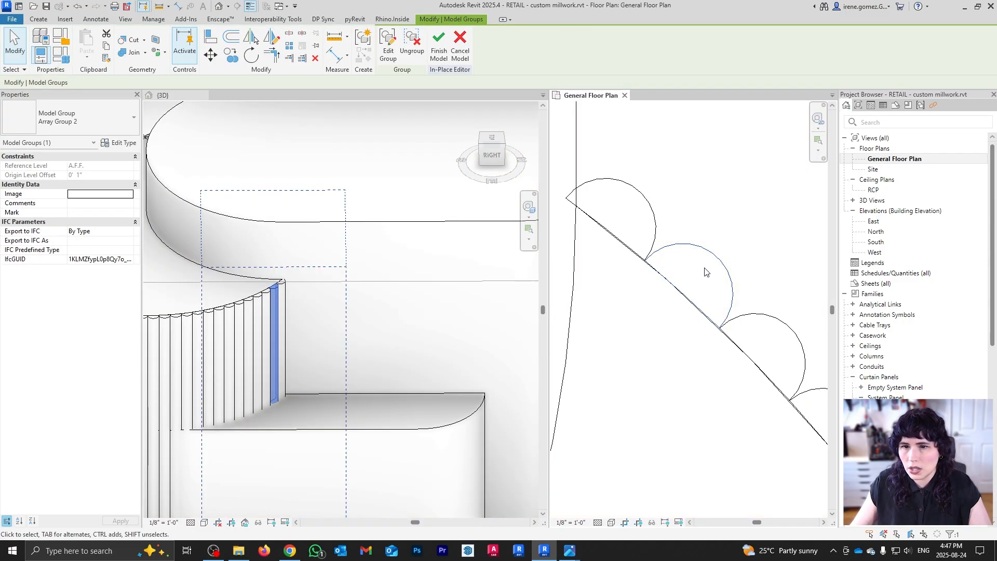
# - Join the geometry of the half-round slat at the curved array's right end with the counter body
pyautogui.scroll(5, 707, 273)
pyautogui.scroll(-3, 787, 349)
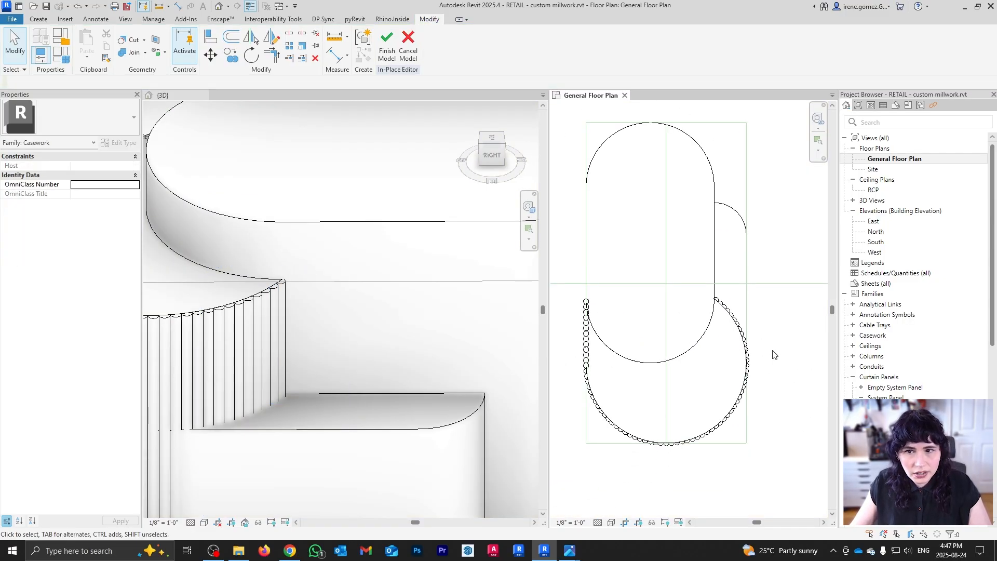
pyautogui.scroll(4, 779, 343)
pyautogui.scroll(6, 766, 278)
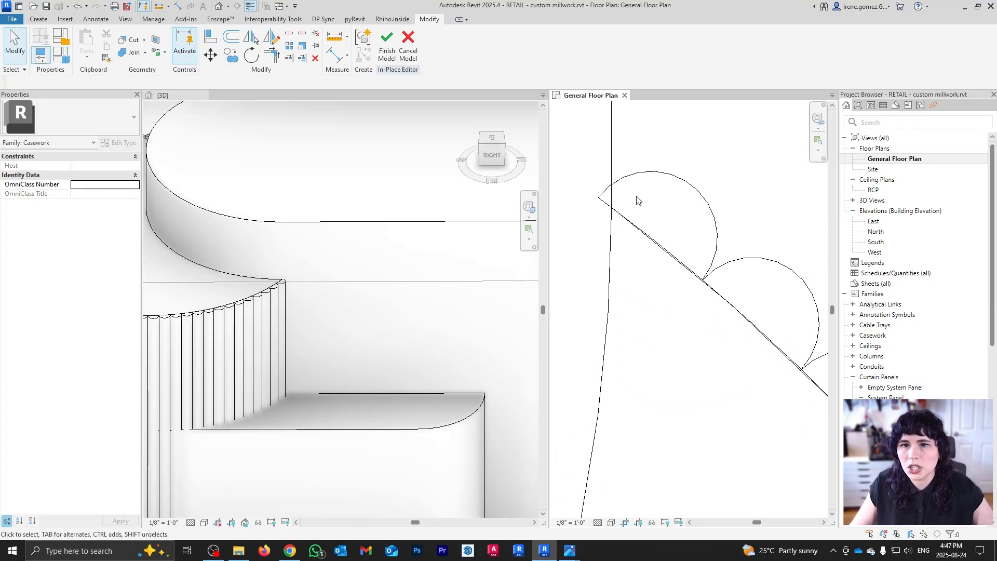
pyautogui.click(136, 57)
pyautogui.click(612, 167)
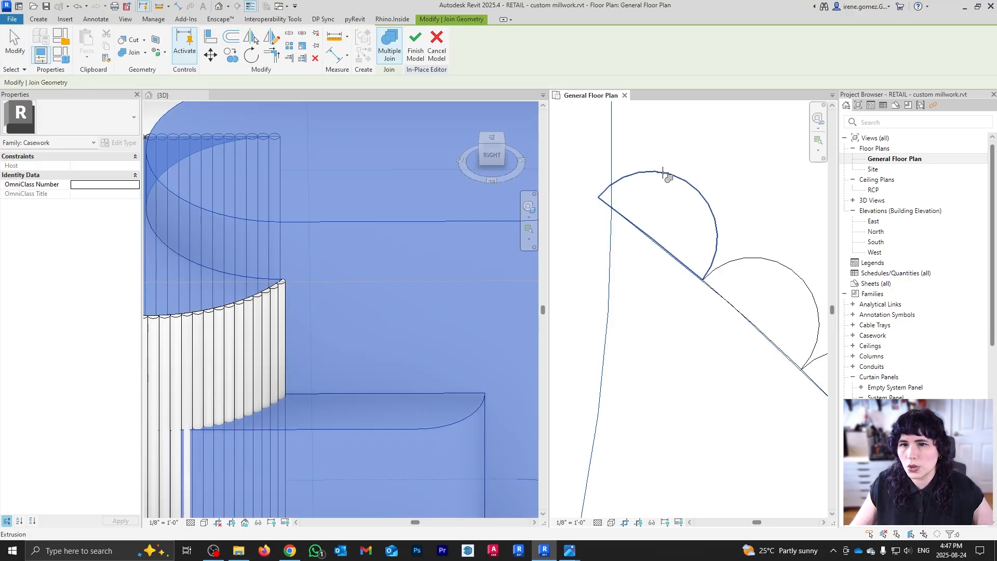
pyautogui.scroll(-3, 686, 282)
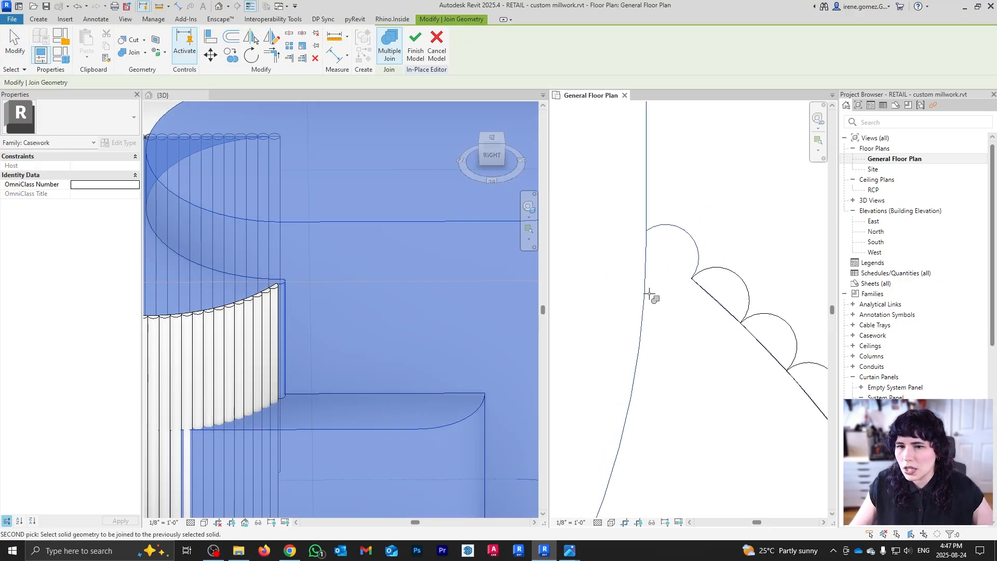
pyautogui.click(746, 280)
# - Examine the fluted slats on the counter's curved side in 3D and in plan, especially at the array's right end
pyautogui.scroll(-5, 717, 307)
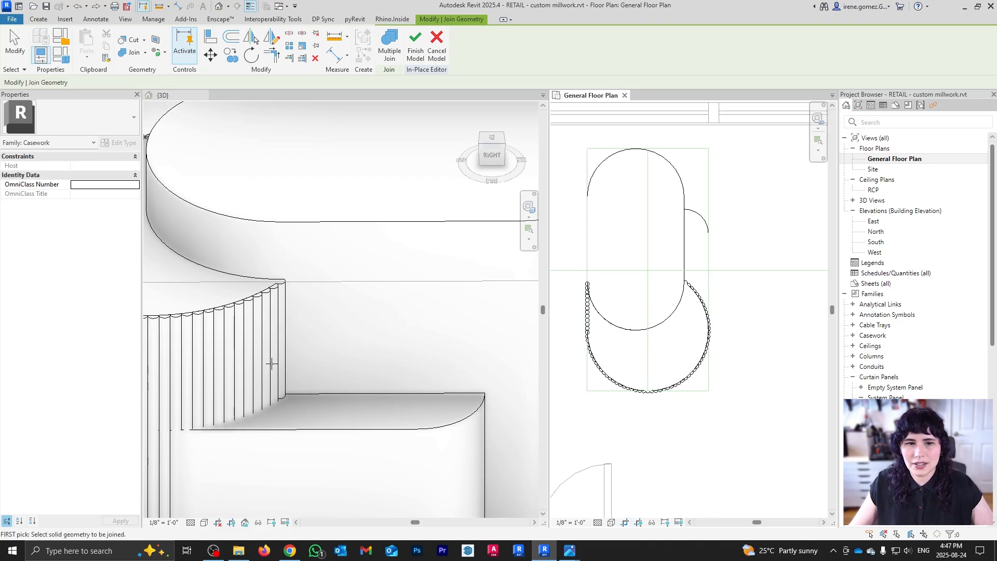
pyautogui.keyDown('shift'); pyautogui.moveTo(271, 364); pyautogui.dragTo(270, 309, button='middle'); pyautogui.keyUp('shift')
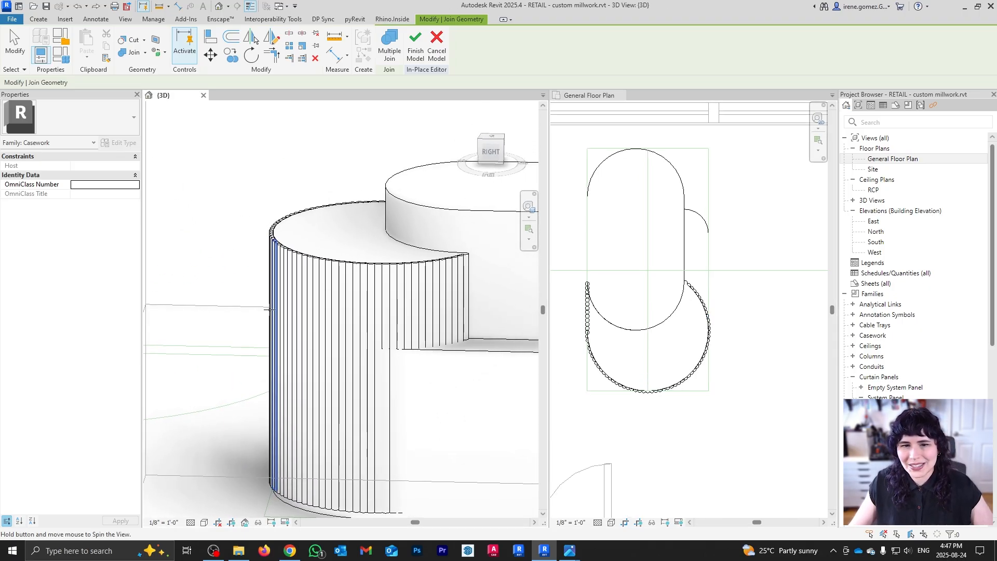
pyautogui.scroll(10, 270, 310)
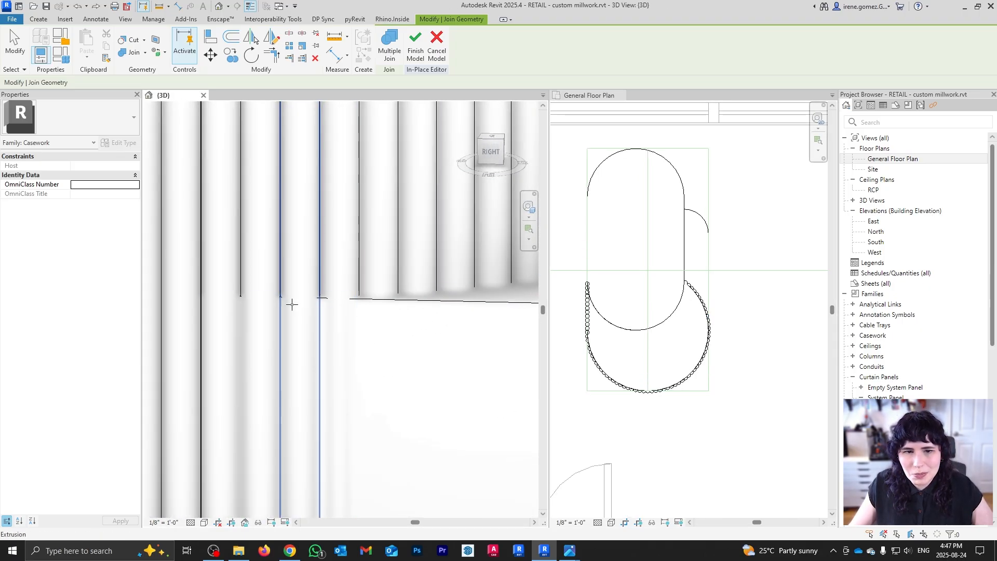
pyautogui.scroll(3, 292, 304)
pyautogui.scroll(-8, 371, 287)
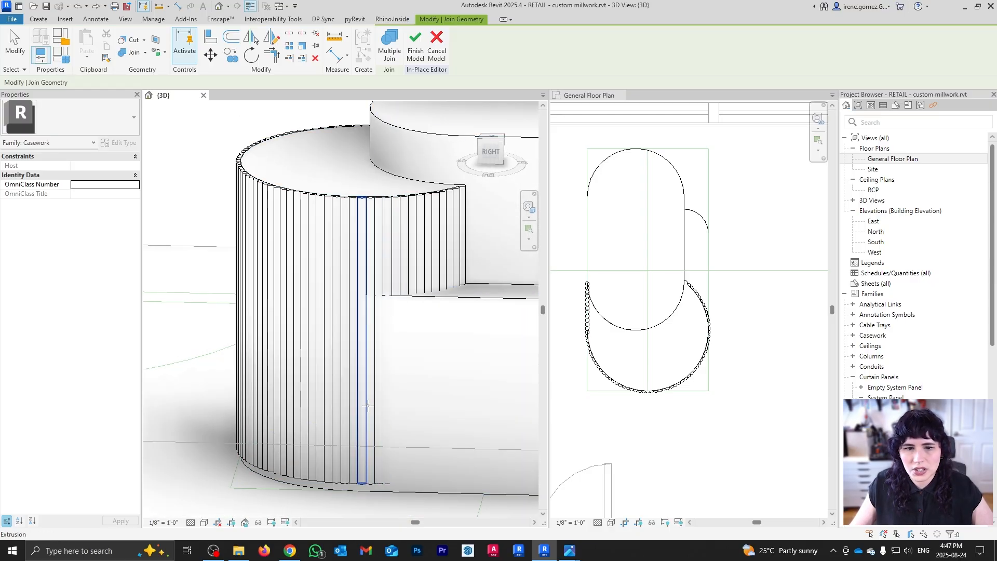
pyautogui.click(356, 254)
pyautogui.scroll(1, 737, 291)
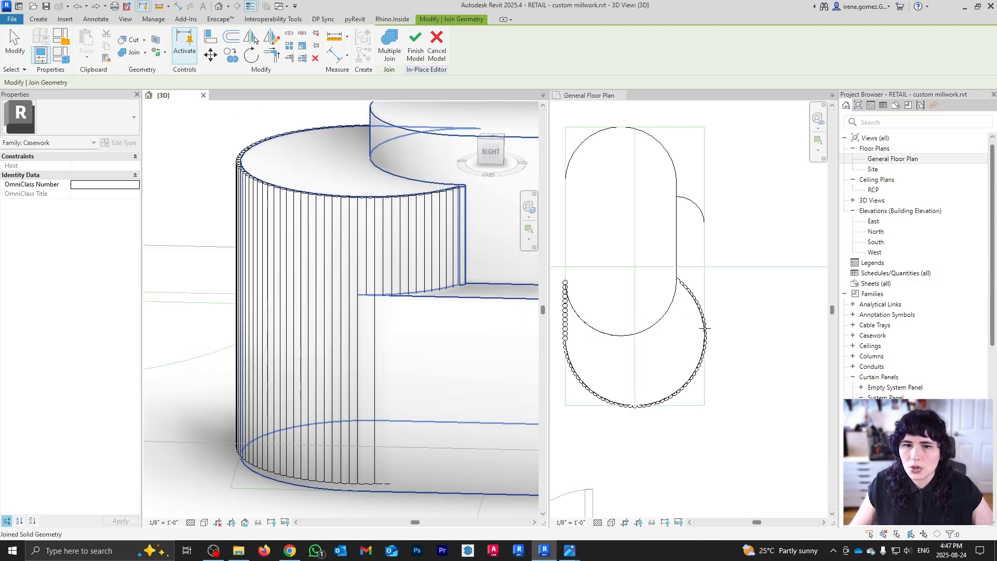
pyautogui.scroll(5, 712, 333)
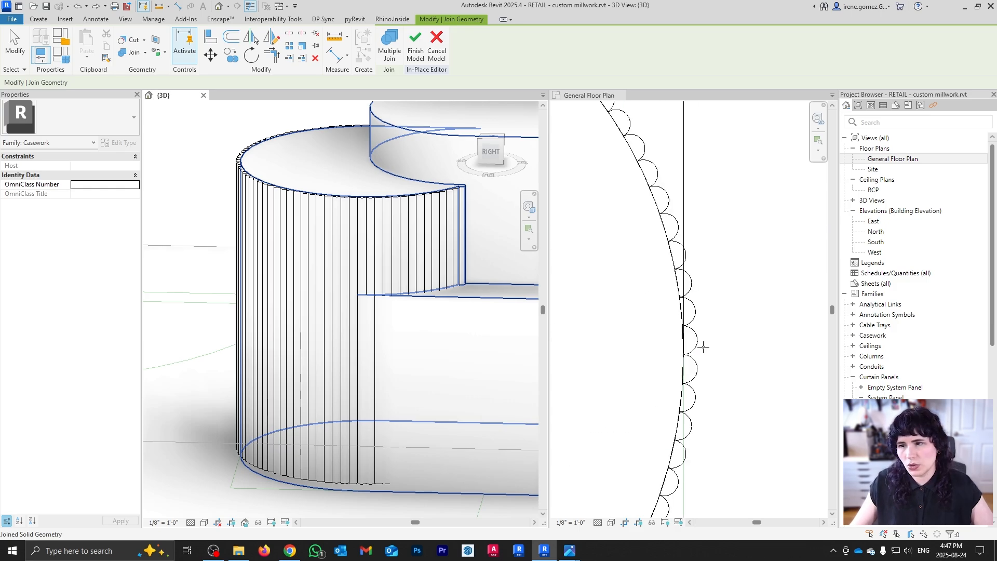
pyautogui.scroll(-3, 703, 347)
pyautogui.scroll(6, 631, 210)
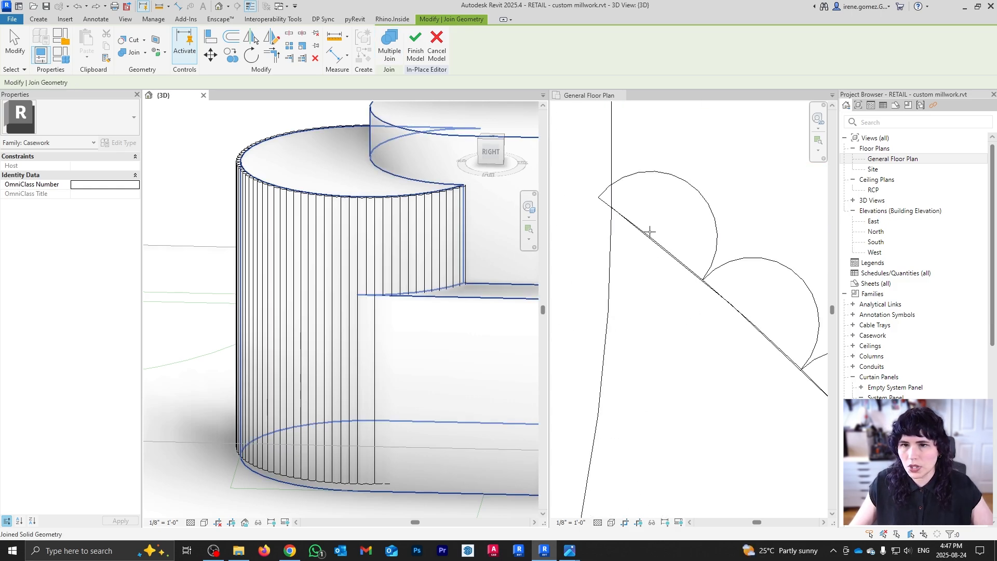
pyautogui.scroll(-8, 644, 233)
pyautogui.press('Escape')
# - Select all instances visible in view of the straight side's cylinder array group and ungroup them
pyautogui.click(822, 281)
pyautogui.scroll(8, 662, 313)
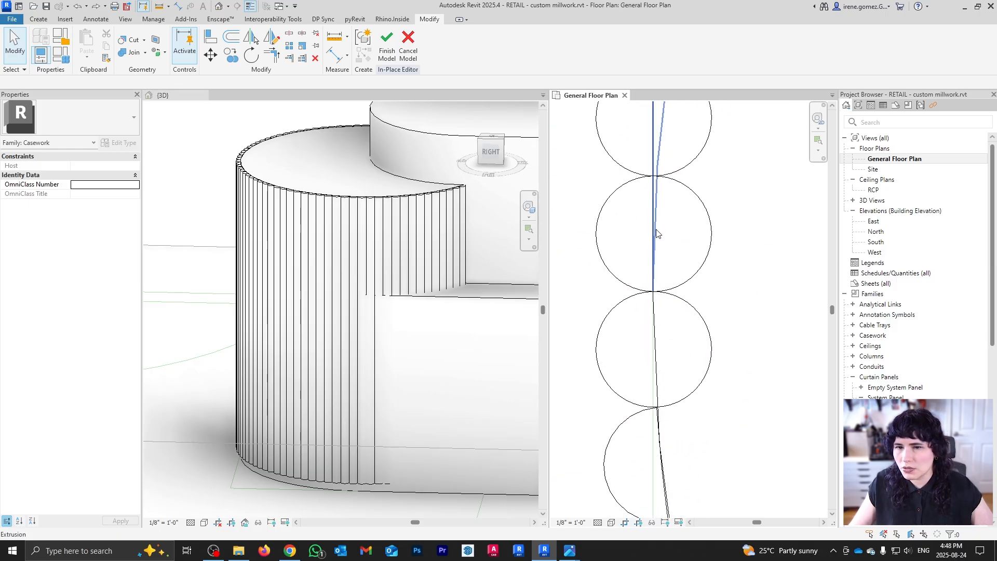
pyautogui.click(600, 342)
pyautogui.press('Escape')
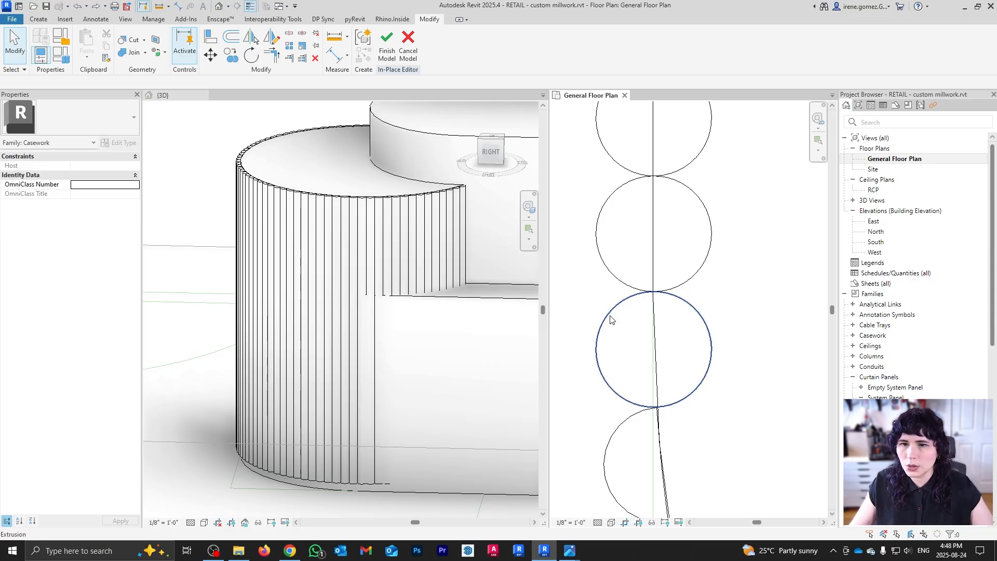
pyautogui.scroll(-4, 611, 320)
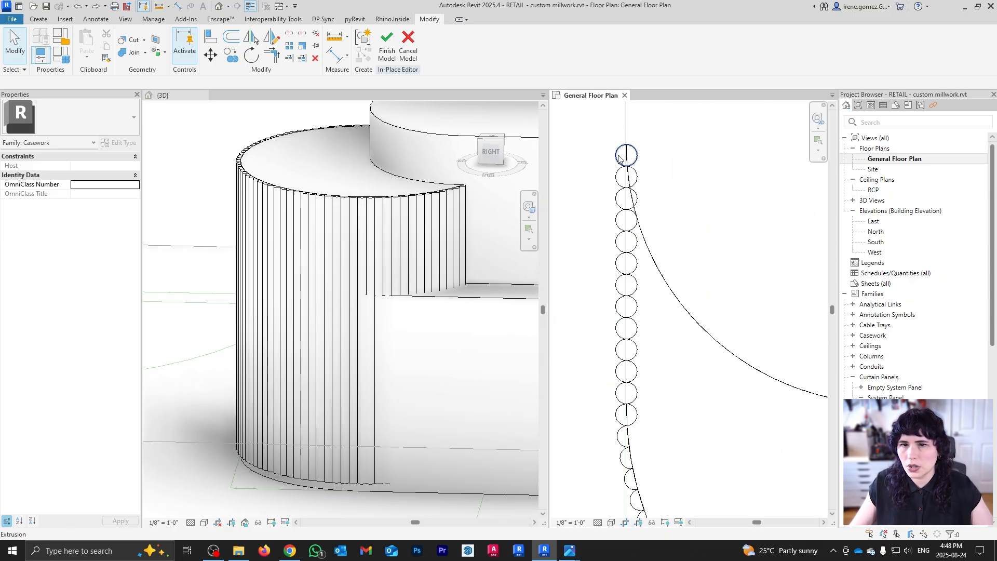
pyautogui.click(619, 158)
pyautogui.click(619, 157)
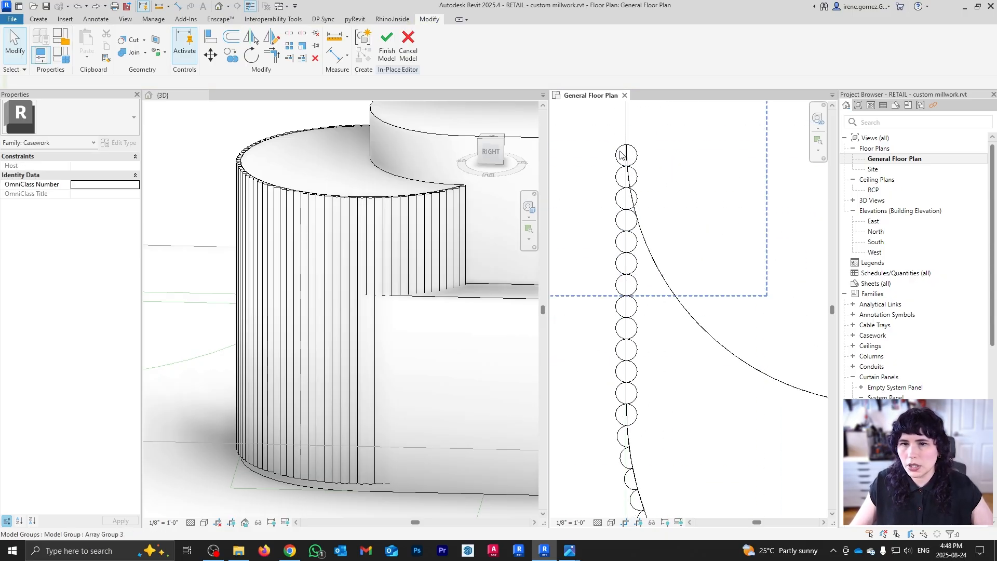
pyautogui.scroll(-2, 620, 151)
pyautogui.rightClick(620, 151)
pyautogui.moveTo(717, 232)
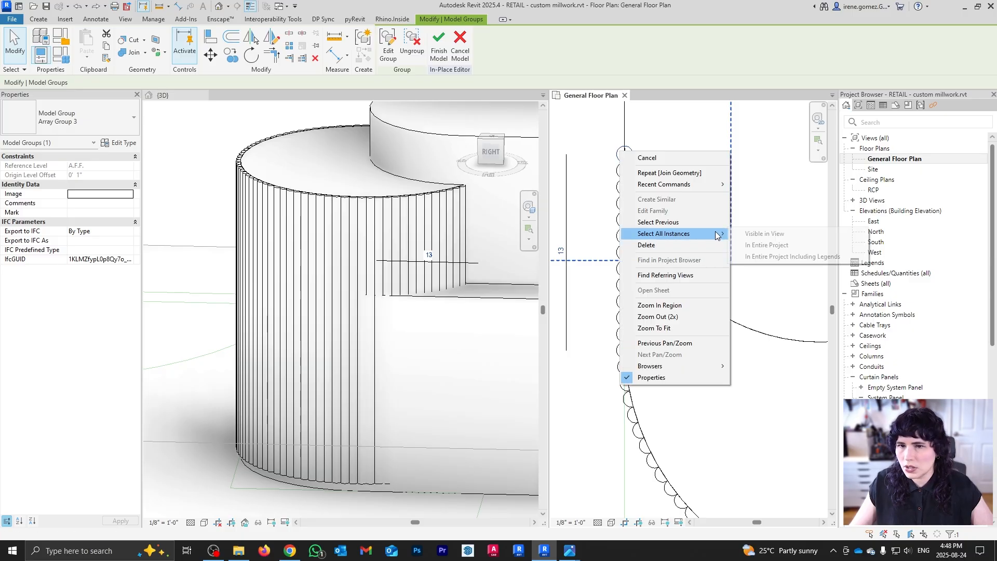
pyautogui.click(767, 232)
pyautogui.click(413, 51)
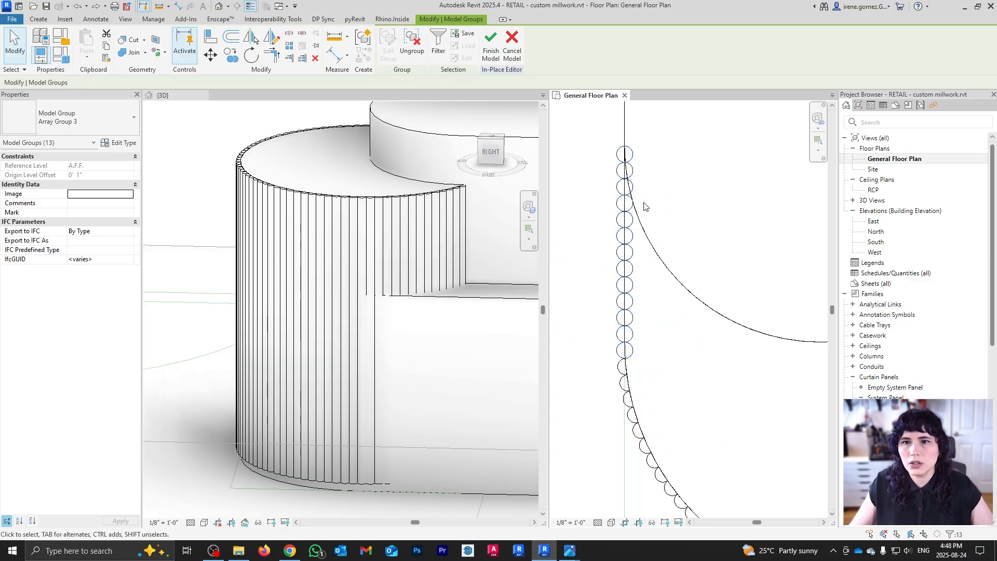
# - Open the extrusion sketch of the end cylinder farthest from the curved slats on the counter's straight side
pyautogui.scroll(3, 625, 152)
pyautogui.click(617, 153)
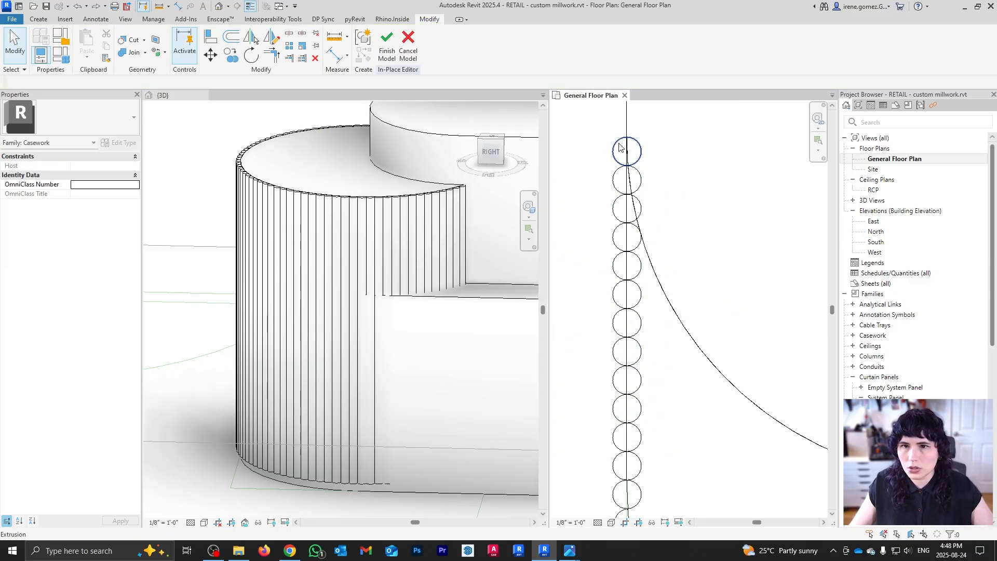
pyautogui.doubleClick(618, 151)
pyautogui.scroll(3, 639, 148)
pyautogui.scroll(4, 640, 147)
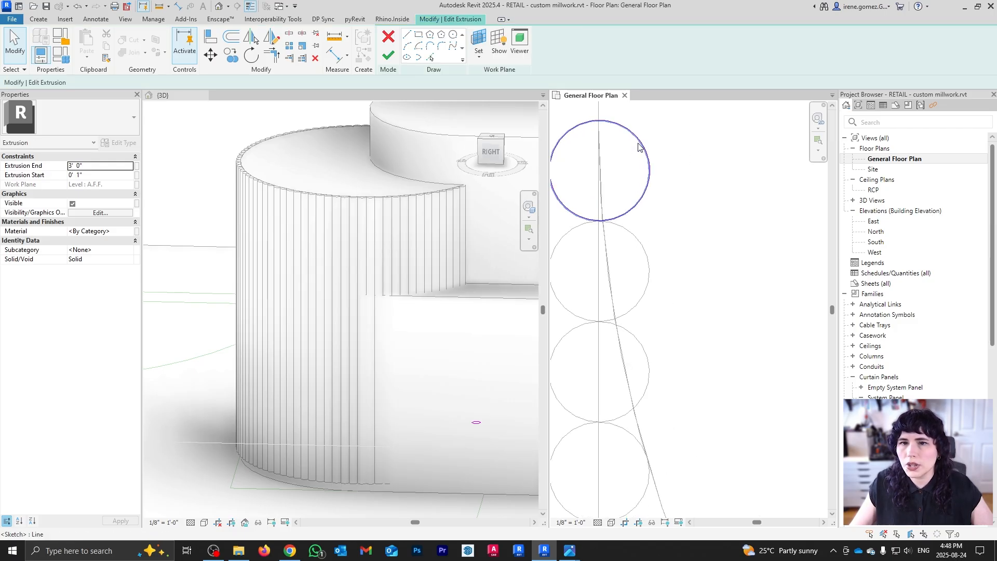
pyautogui.scroll(-1, 641, 147)
pyautogui.scroll(2, 639, 135)
# - Draw a vertical sketch line across the end cylinder's circle along the counter's straight edge
pyautogui.click(289, 34)
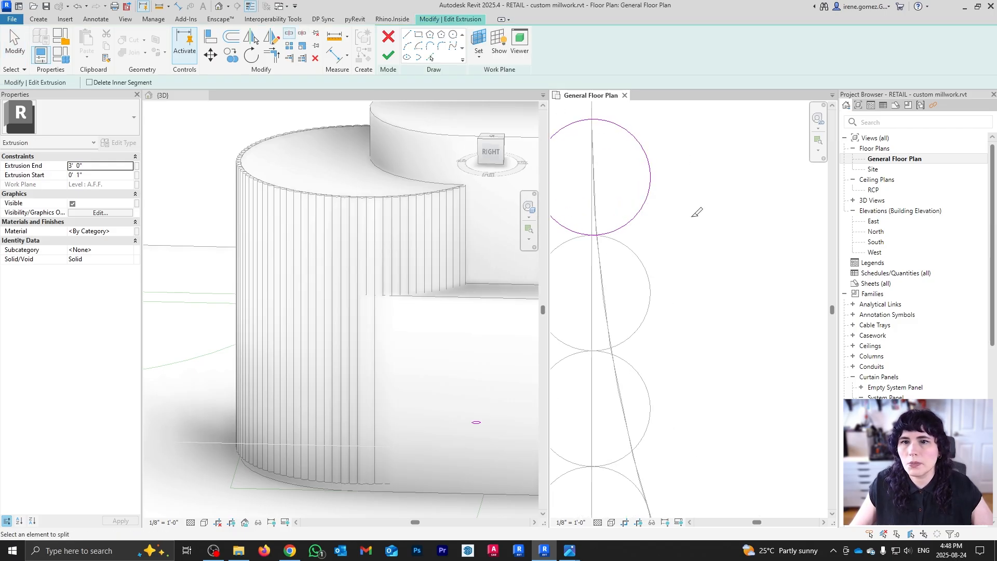
pyautogui.press('Escape')
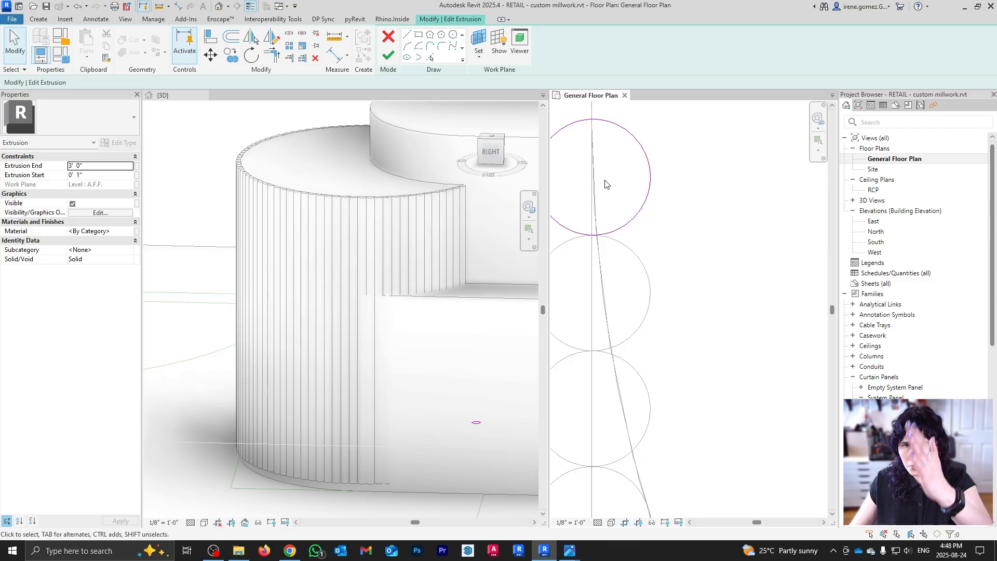
pyautogui.click(593, 120)
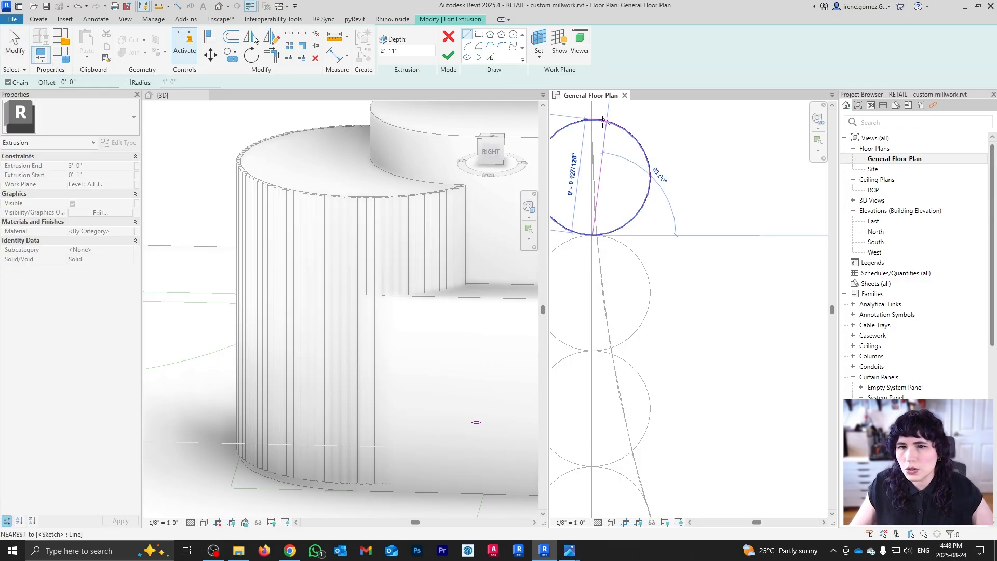
pyautogui.click(593, 234)
pyautogui.press('Escape')
pyautogui.press('Escape')
# - Trim the circle against the vertical line into a closed half-round profile on the counter's outer side and finish the extrusion sketch
pyautogui.press('t')
pyautogui.press('r')
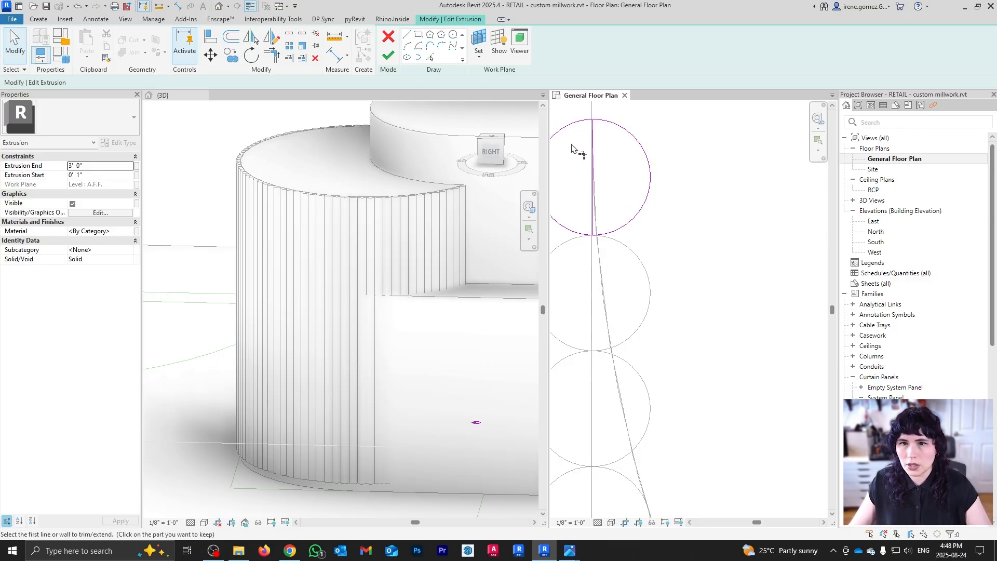
pyautogui.click(575, 122)
pyautogui.click(593, 134)
pyautogui.click(582, 237)
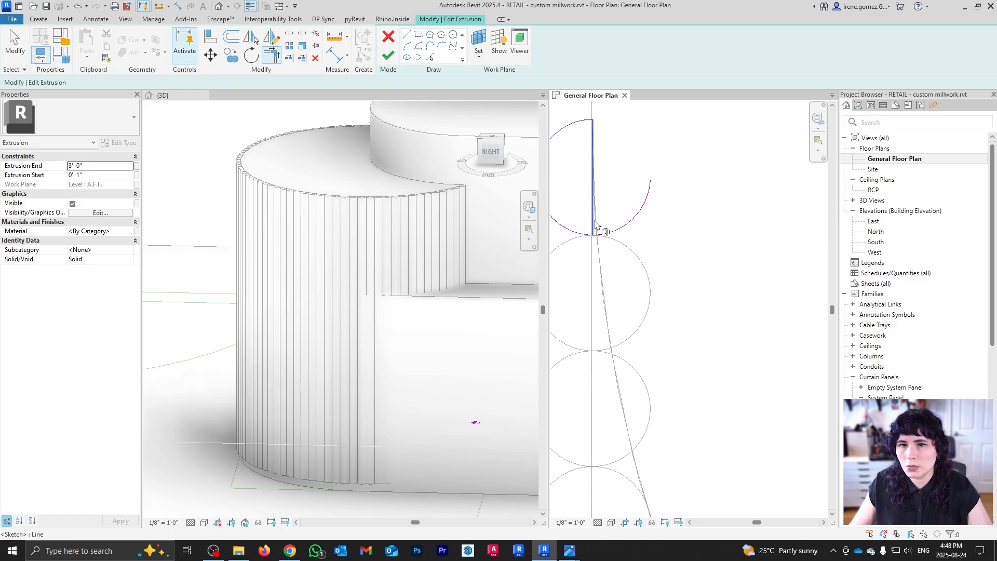
pyautogui.click(593, 222)
pyautogui.press('Escape')
pyautogui.click(388, 54)
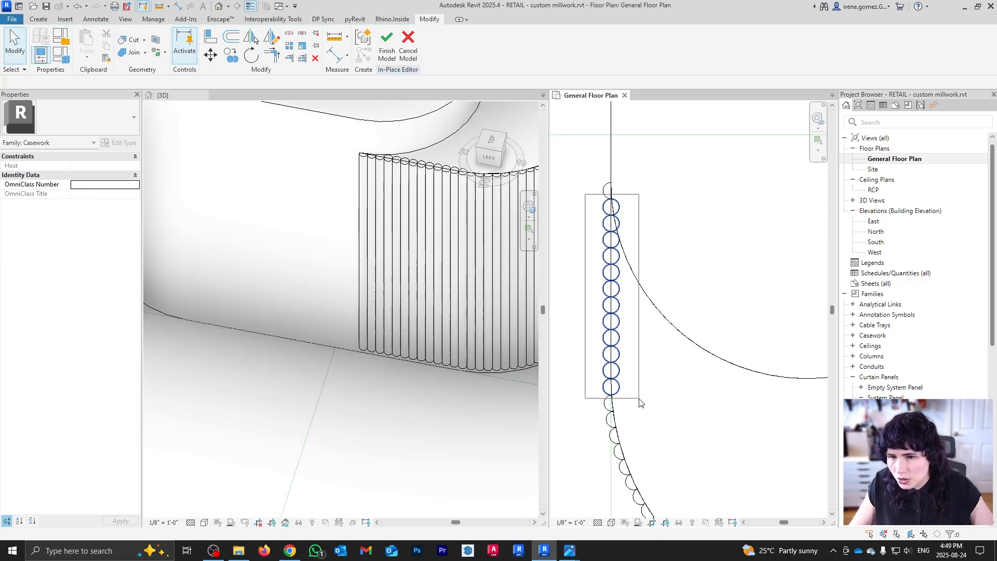
# - Delete the remaining full cylinders on the straight side and array the half-round slat along that edge at 0' 1" spacing, 13 items in total
pyautogui.moveTo(586, 193); pyautogui.dragTo(641, 401)
pyautogui.press('Delete')
pyautogui.click(607, 192)
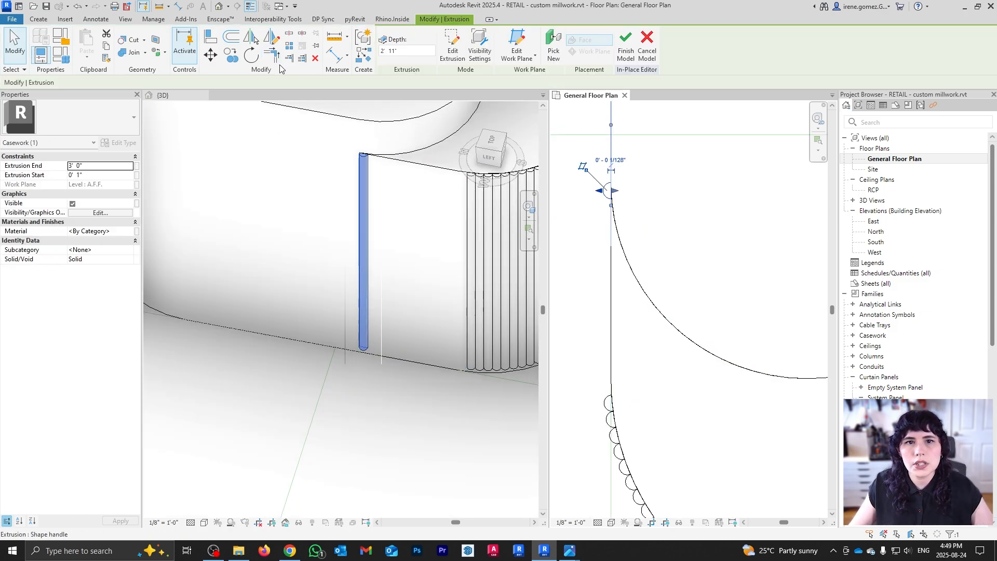
pyautogui.click(290, 46)
pyautogui.scroll(2, 610, 190)
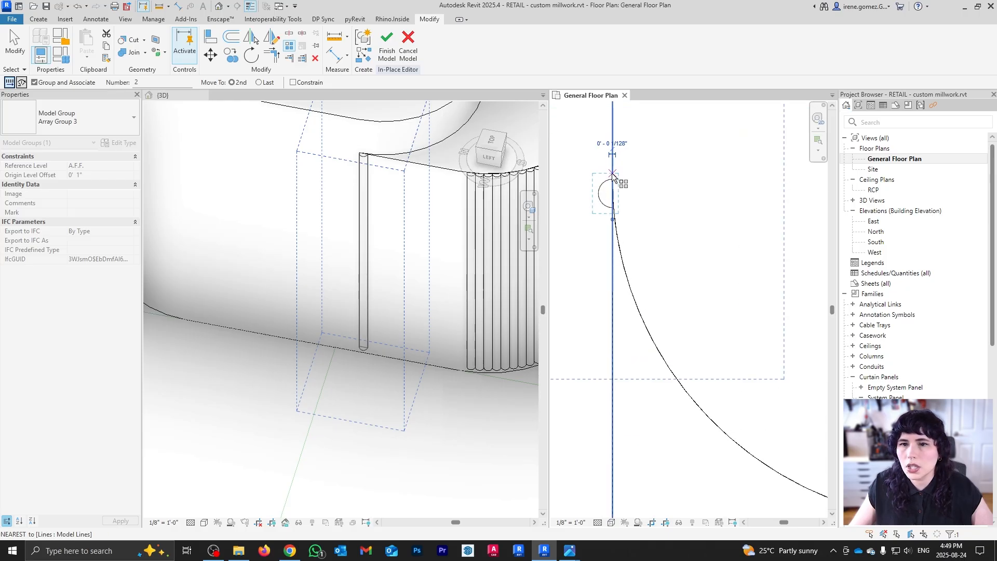
pyautogui.click(613, 179)
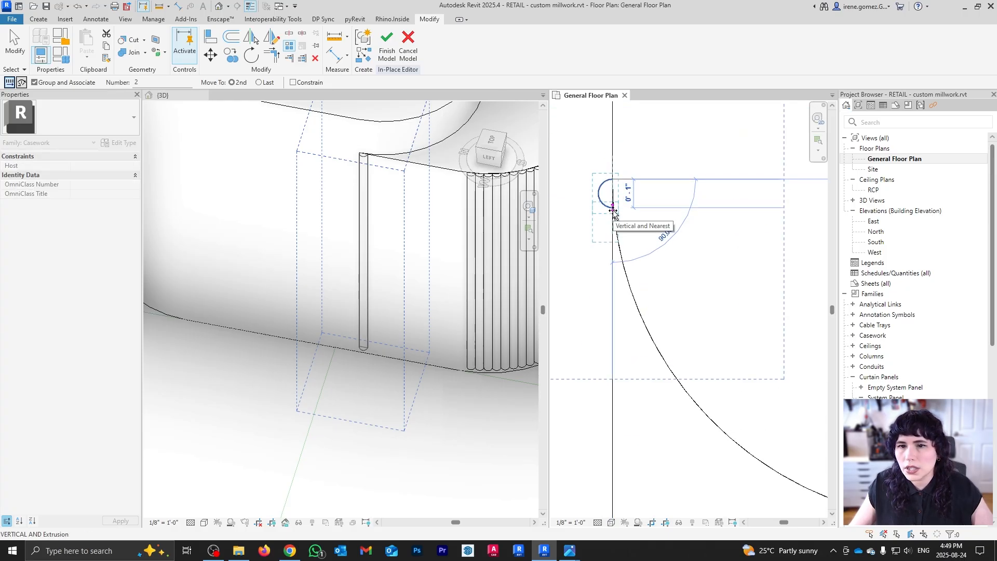
pyautogui.click(612, 208)
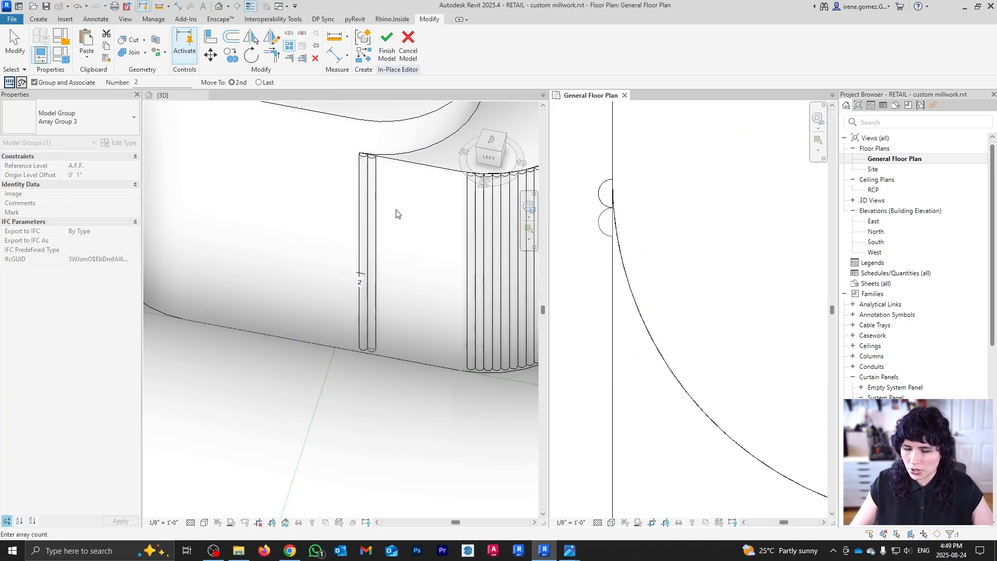
pyautogui.write('13')
pyautogui.press('Return')
pyautogui.press('Return')
pyautogui.scroll(-3, 620, 253)
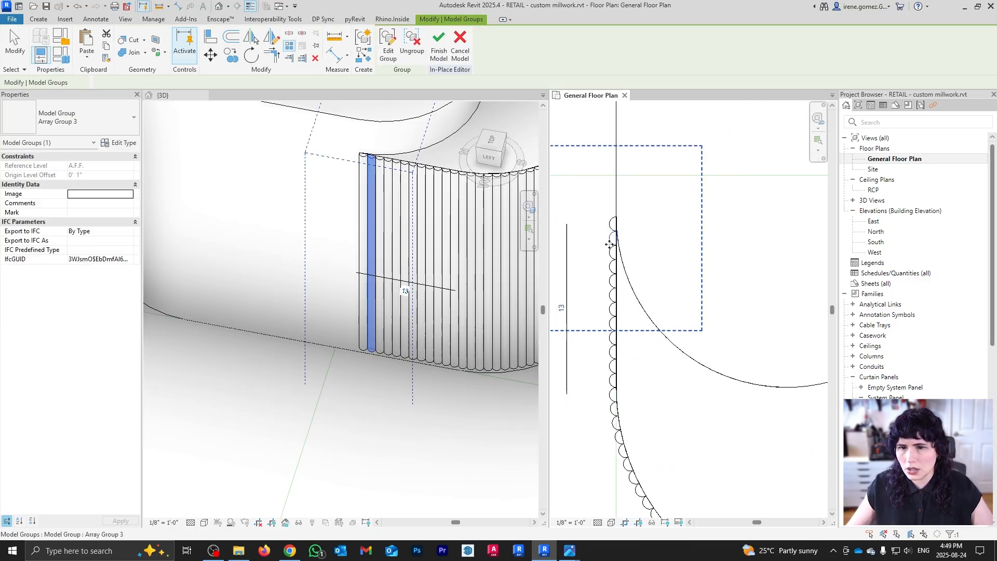
# - Examine where the straight run of half-round slats meets the curved run, in plan and in 3D
pyautogui.scroll(1, 626, 410)
pyautogui.scroll(-2, 635, 382)
pyautogui.click(592, 423)
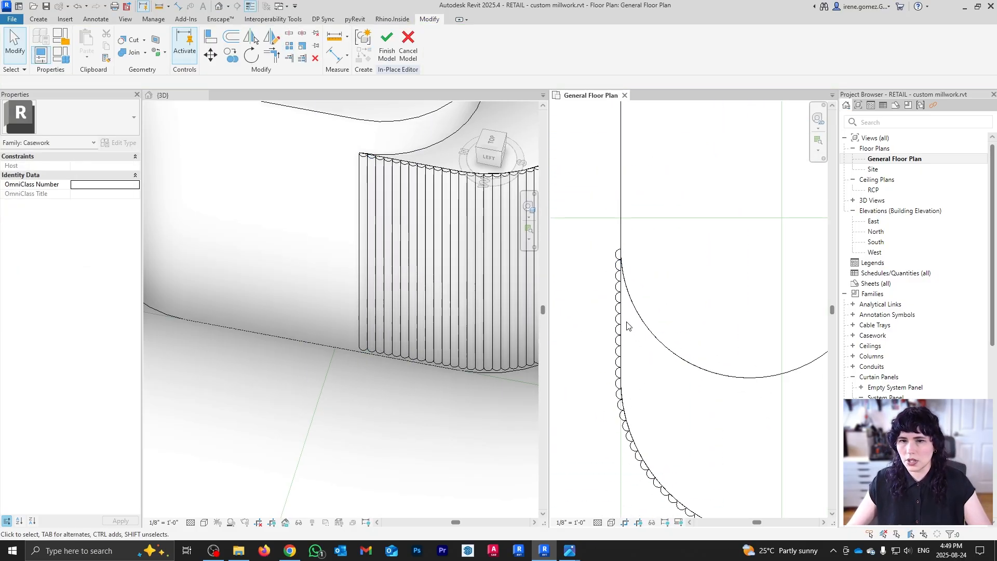
pyautogui.scroll(-2, 638, 265)
pyautogui.scroll(-2, 389, 297)
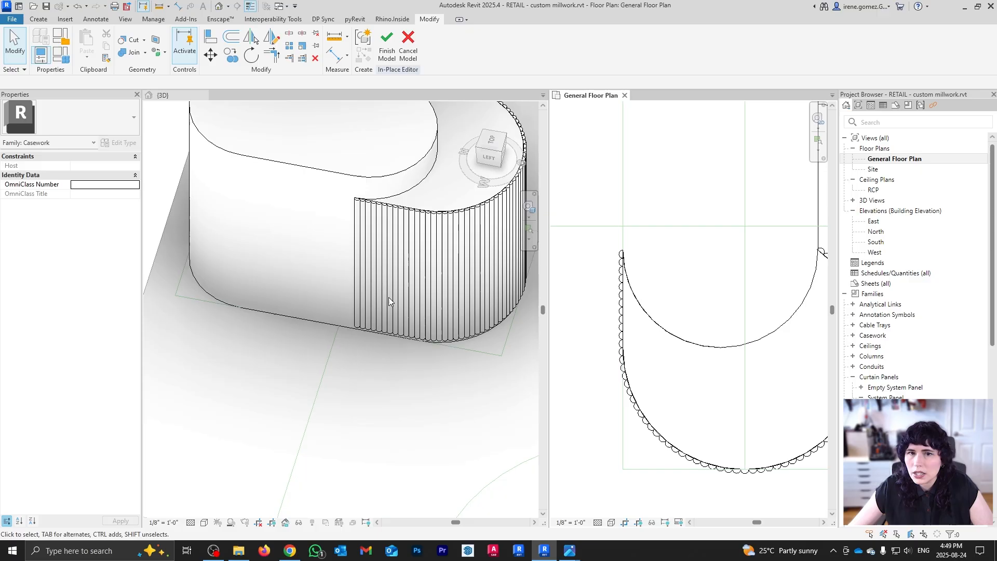
pyautogui.scroll(5, 602, 335)
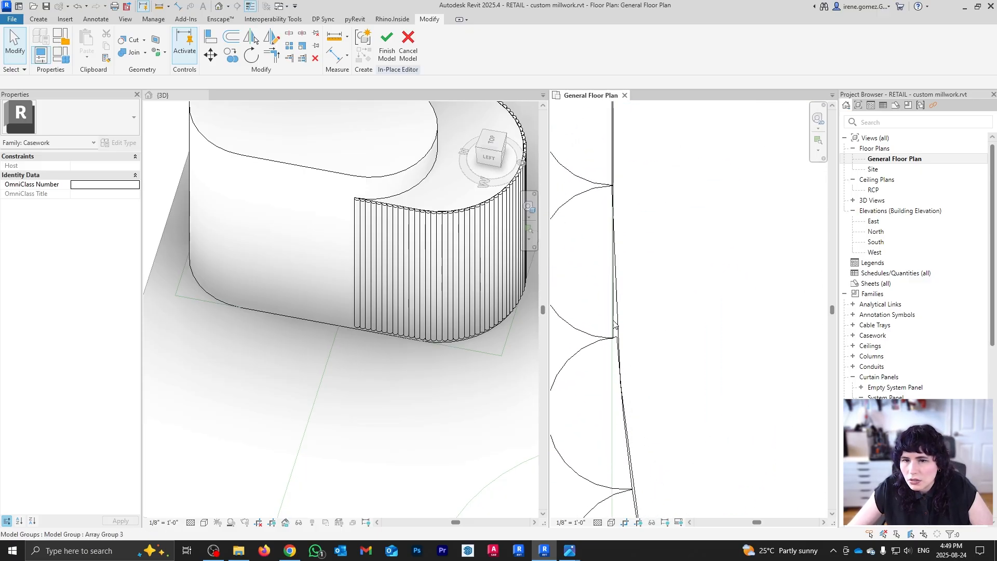
pyautogui.scroll(-2, 616, 337)
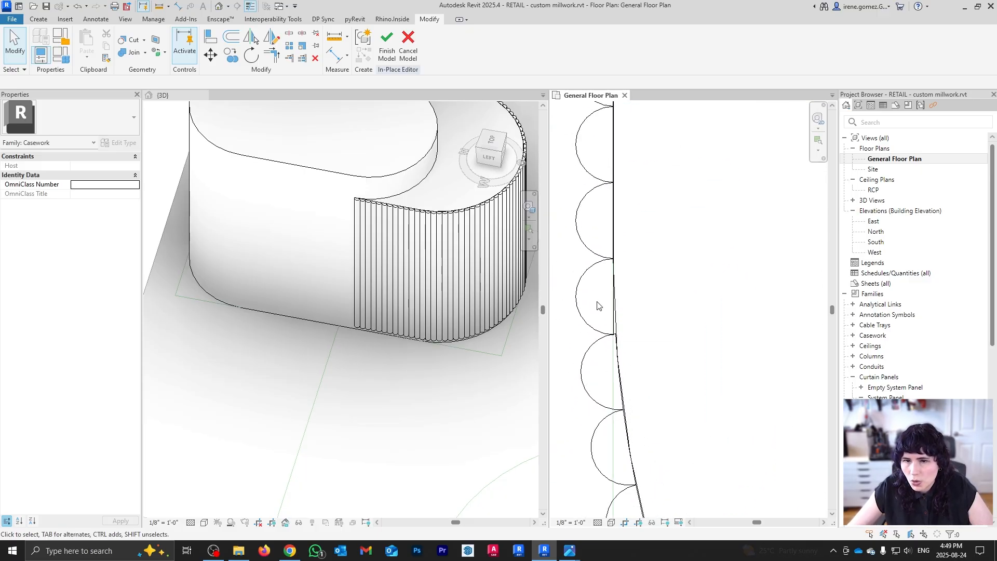
pyautogui.scroll(-2, 586, 290)
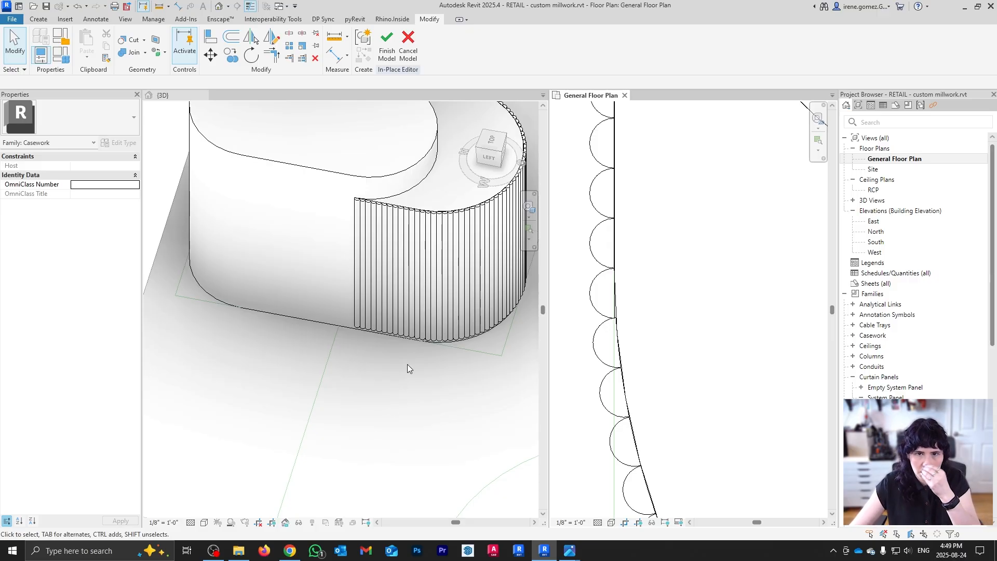
# - Examine in 3D where the curved run of half-round slats meets the top and side of the lower counter block
pyautogui.keyDown('shift'); pyautogui.moveTo(447, 351); pyautogui.dragTo(419, 349, button='middle'); pyautogui.keyUp('shift')
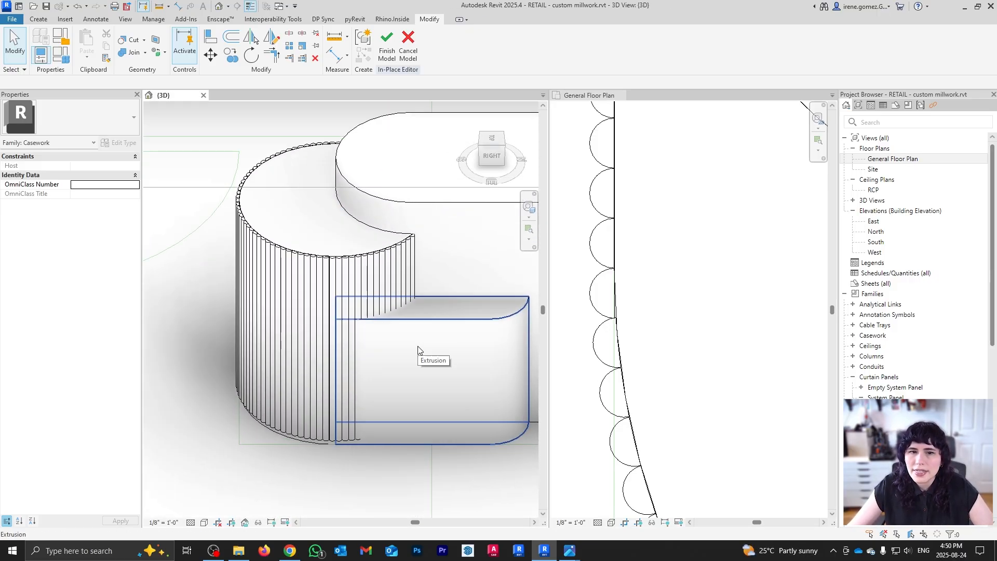
pyautogui.scroll(3, 416, 300)
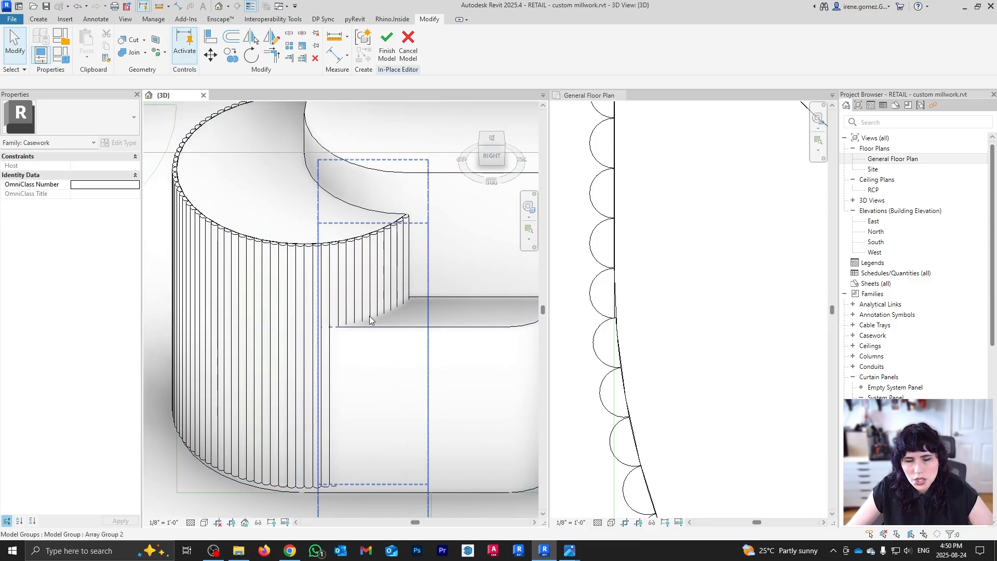
pyautogui.scroll(6, 328, 332)
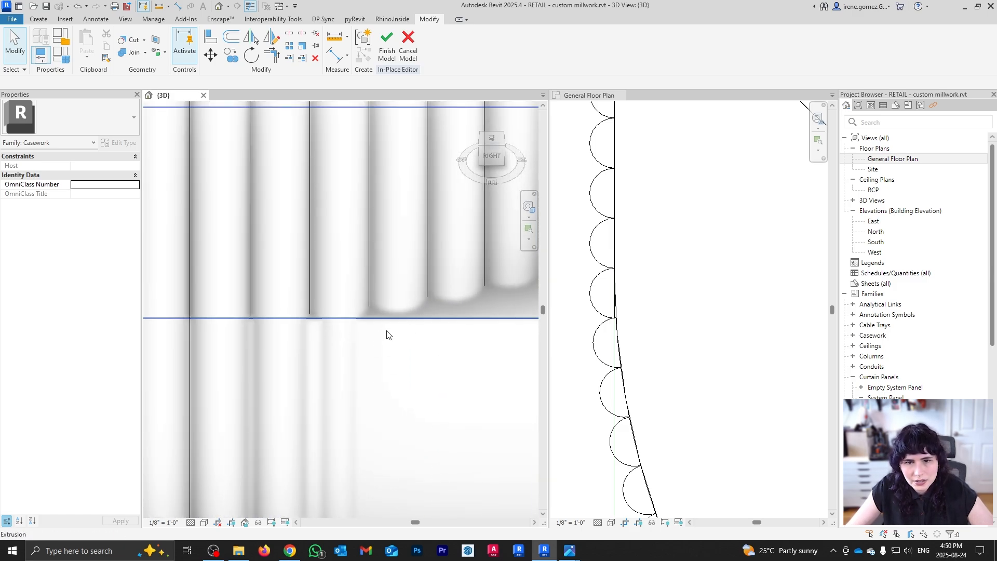
pyautogui.scroll(-6, 352, 327)
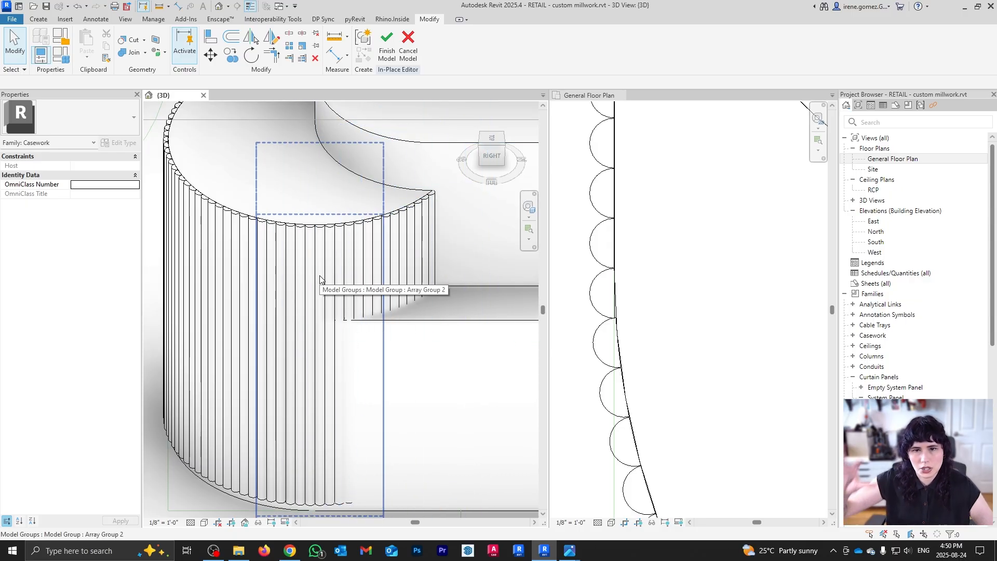
pyautogui.scroll(-1, 586, 233)
pyautogui.scroll(-3, 586, 233)
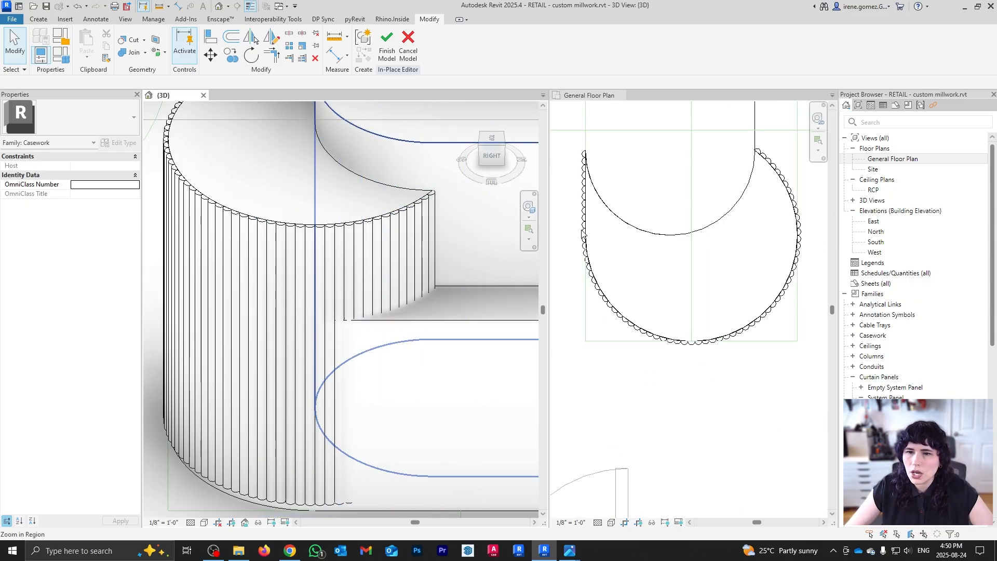
# - Delete the full-height slats from the arc above the lower block, keeping the one where the arc meets the block's outer edge
pyautogui.moveTo(781, 250); pyautogui.dragTo(675, 312, button='middle')
pyautogui.scroll(3, 675, 312)
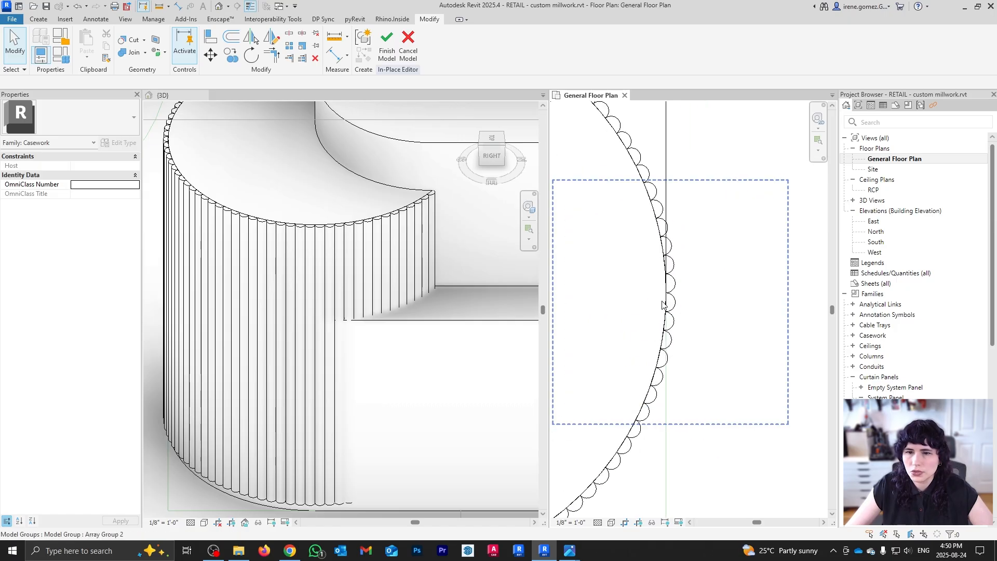
pyautogui.scroll(-1, 682, 306)
pyautogui.scroll(-1, 682, 304)
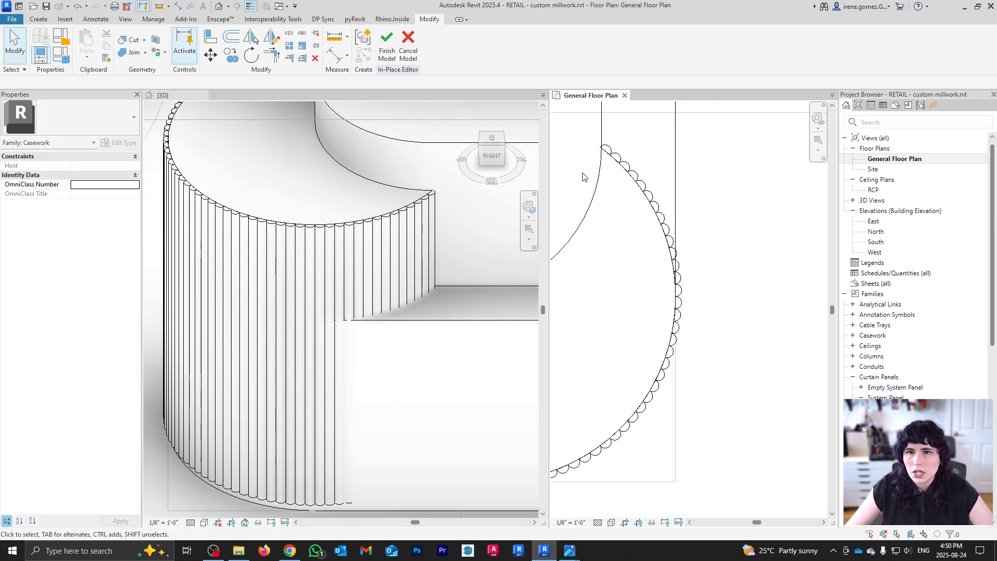
pyautogui.moveTo(577, 129); pyautogui.dragTo(727, 302)
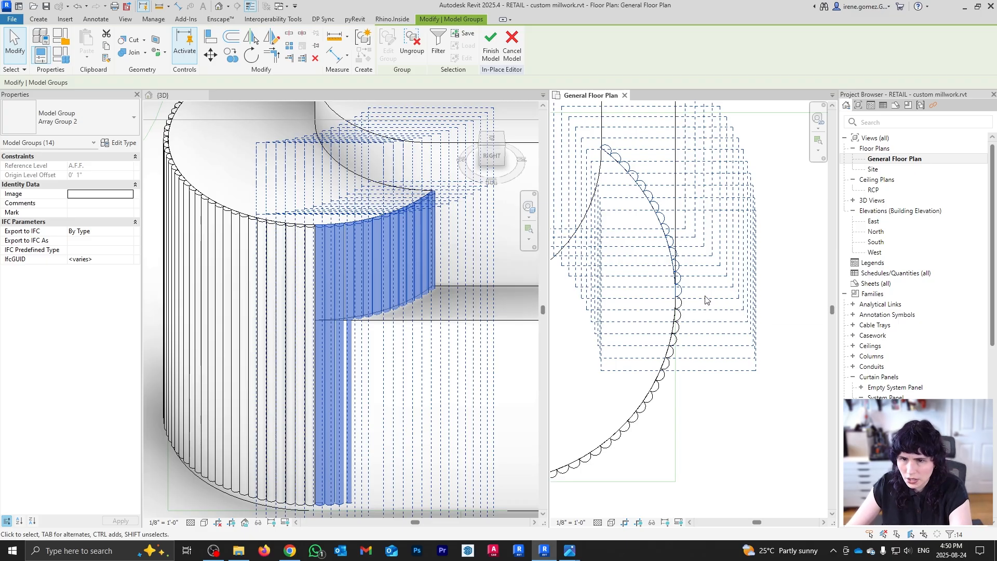
pyautogui.press('Delete')
pyautogui.scroll(-2, 687, 307)
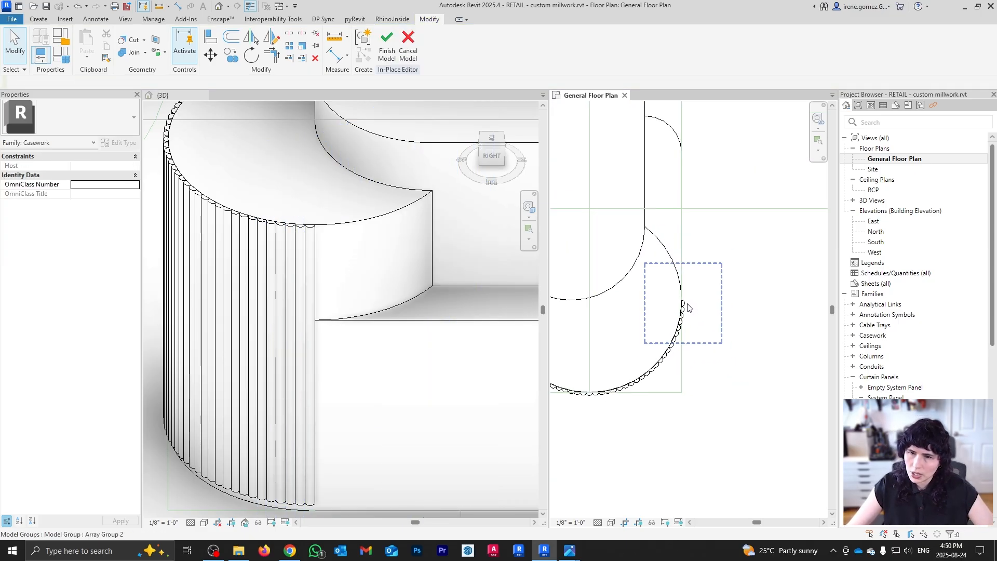
pyautogui.moveTo(629, 343); pyautogui.dragTo(689, 350, button='middle')
pyautogui.click(39, 19)
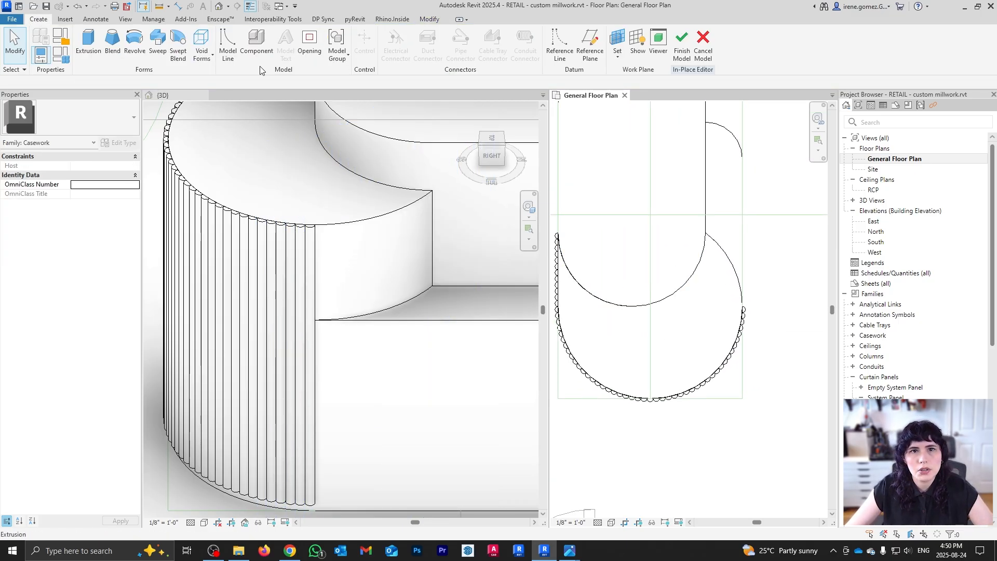
pyautogui.click(227, 44)
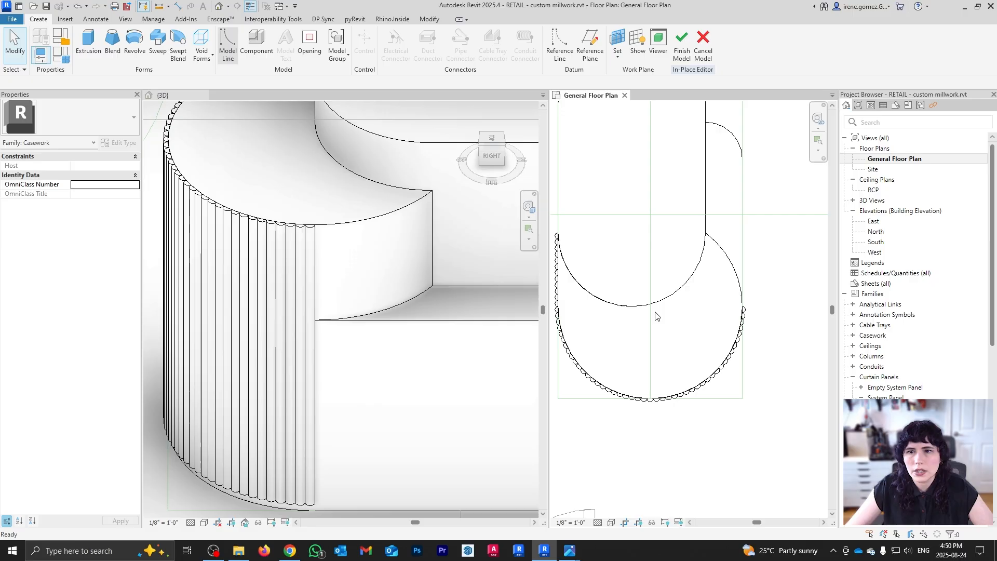
pyautogui.scroll(3, 742, 312)
pyautogui.click(744, 310)
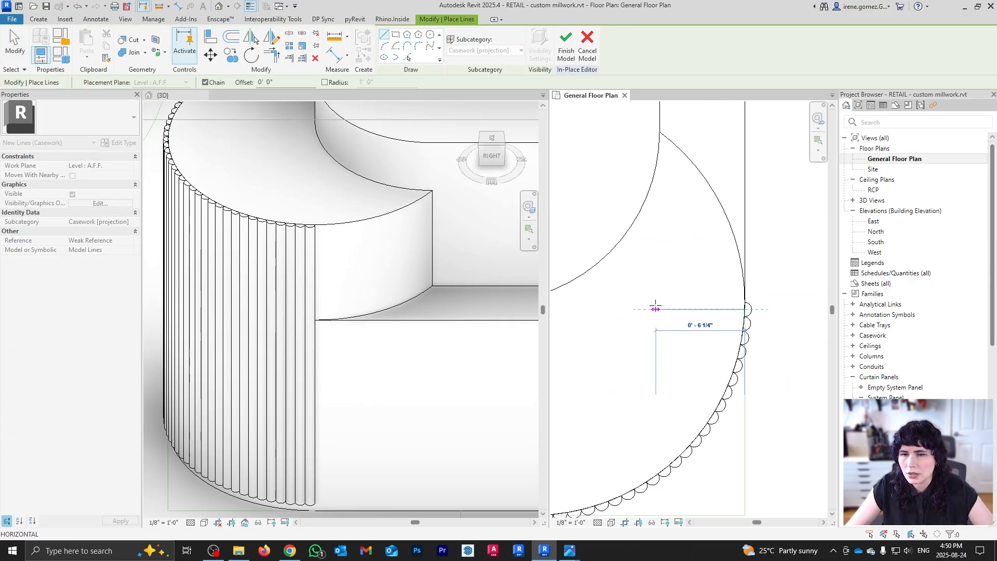
pyautogui.press('Escape')
pyautogui.press('Escape')
# - Ungroup the end slat of the curved run and raise its base to the lower block's top, at a 2' 0" extrusion start
pyautogui.click(748, 311)
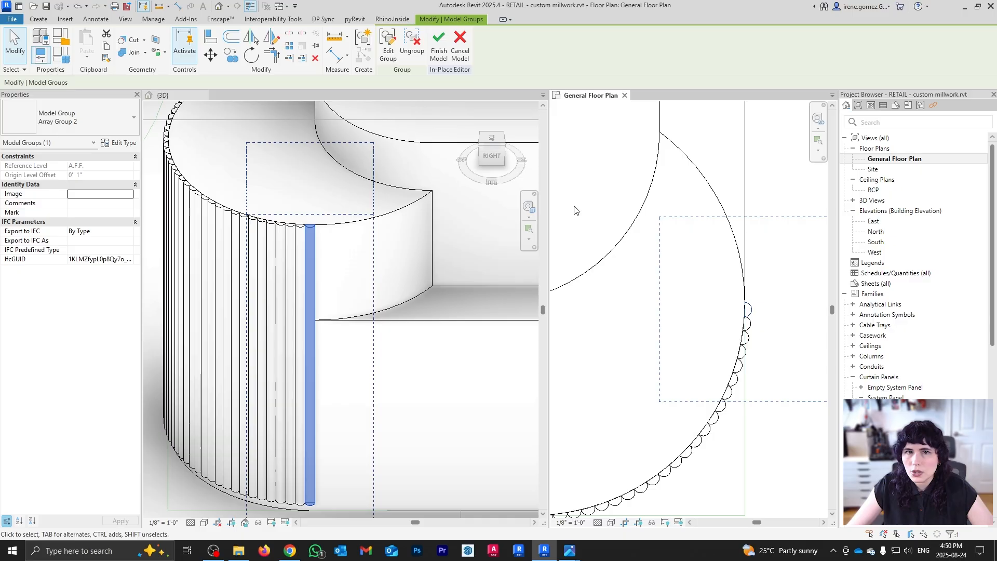
pyautogui.scroll(3, 772, 319)
pyautogui.click(735, 306)
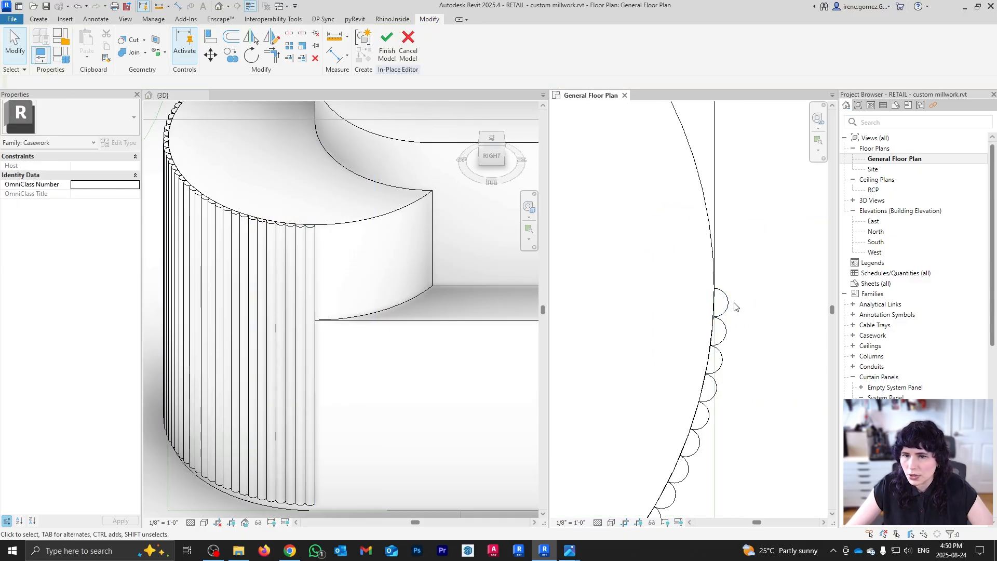
pyautogui.click(727, 304)
pyautogui.scroll(-2, 322, 448)
pyautogui.keyDown('shift'); pyautogui.moveTo(337, 414); pyautogui.dragTo(323, 475, button='middle'); pyautogui.keyUp('shift')
pyautogui.moveTo(322, 476); pyautogui.dragTo(356, 305)
pyautogui.press('Escape')
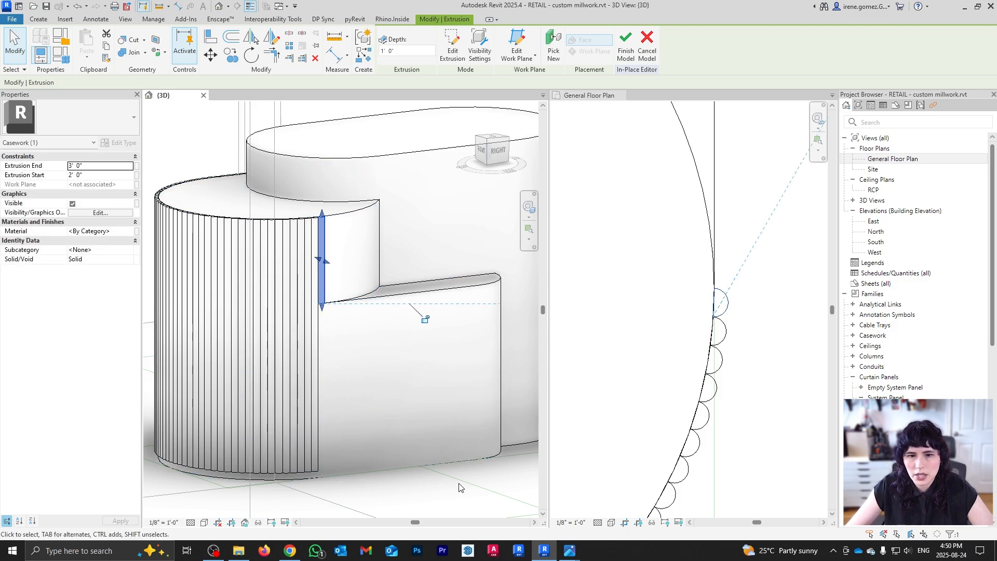
pyautogui.keyDown('shift'); pyautogui.moveTo(377, 411); pyautogui.dragTo(326, 265, button='middle'); pyautogui.keyUp('shift')
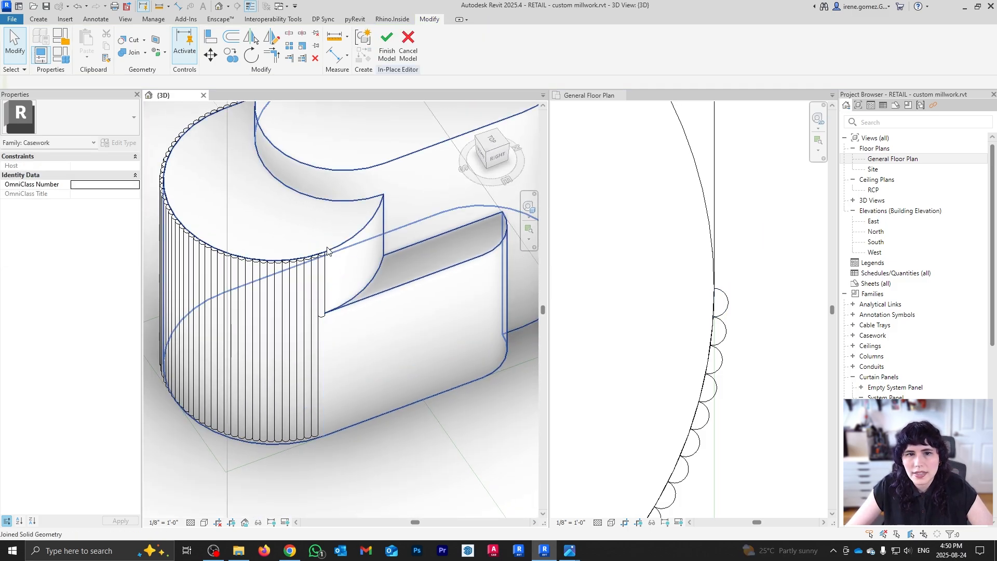
pyautogui.click(326, 265)
pyautogui.scroll(3, 734, 310)
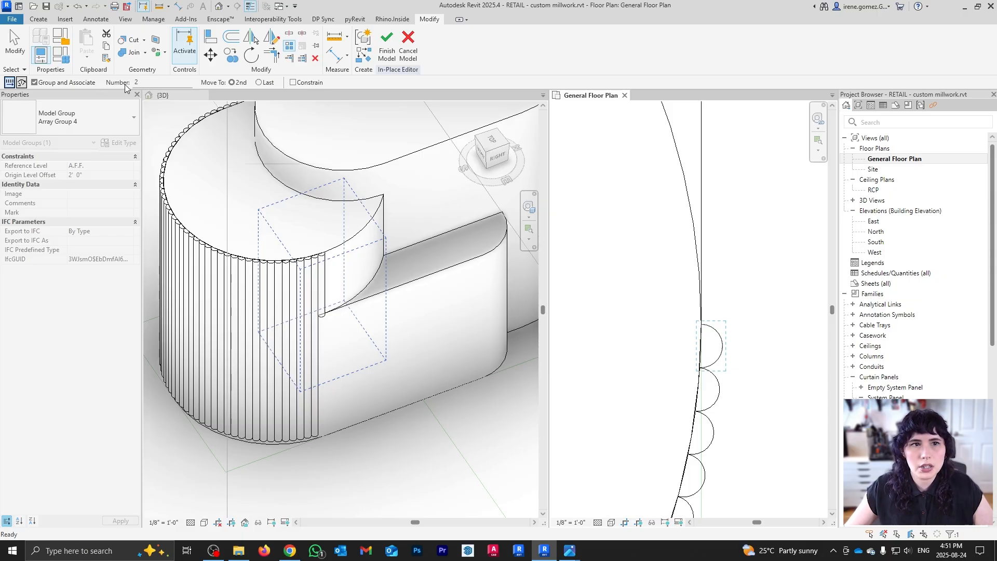
pyautogui.click(22, 82)
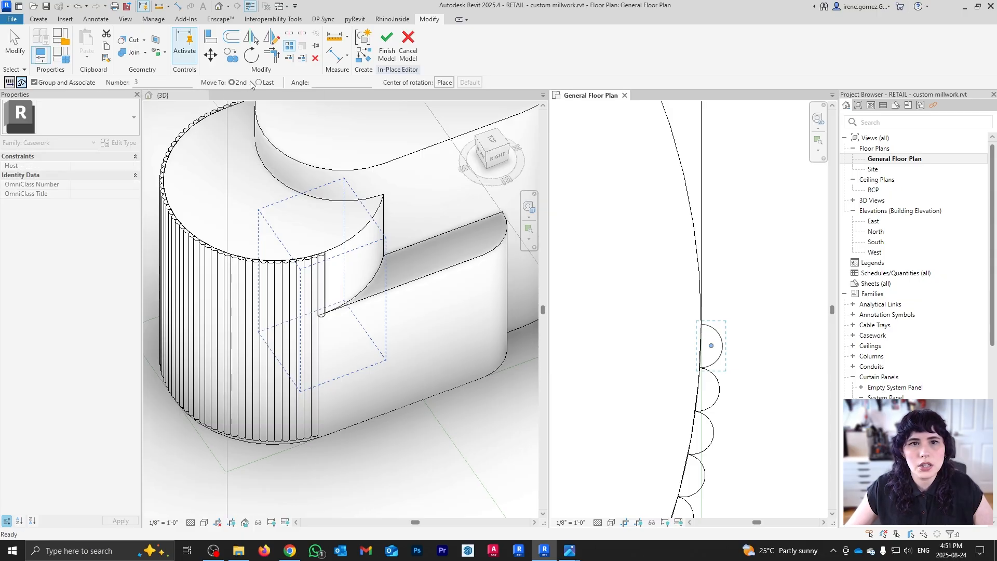
pyautogui.click(445, 84)
pyautogui.scroll(-5, 735, 296)
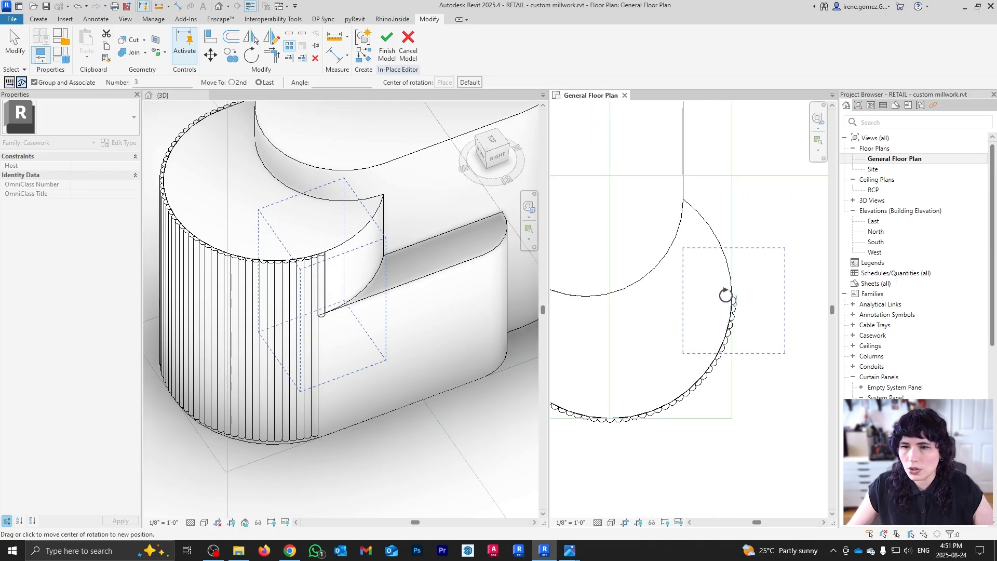
pyautogui.press('Escape')
# - Start a radial array of the shortened slat with its centre of rotation at the centre of the circular guide line
pyautogui.scroll(2, 713, 276)
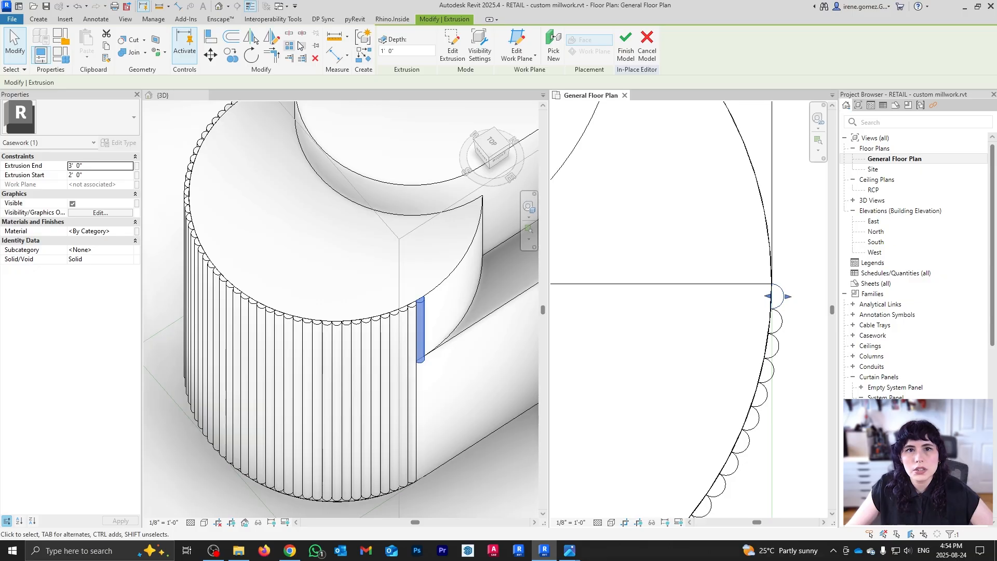
pyautogui.click(289, 46)
pyautogui.scroll(-1, 717, 262)
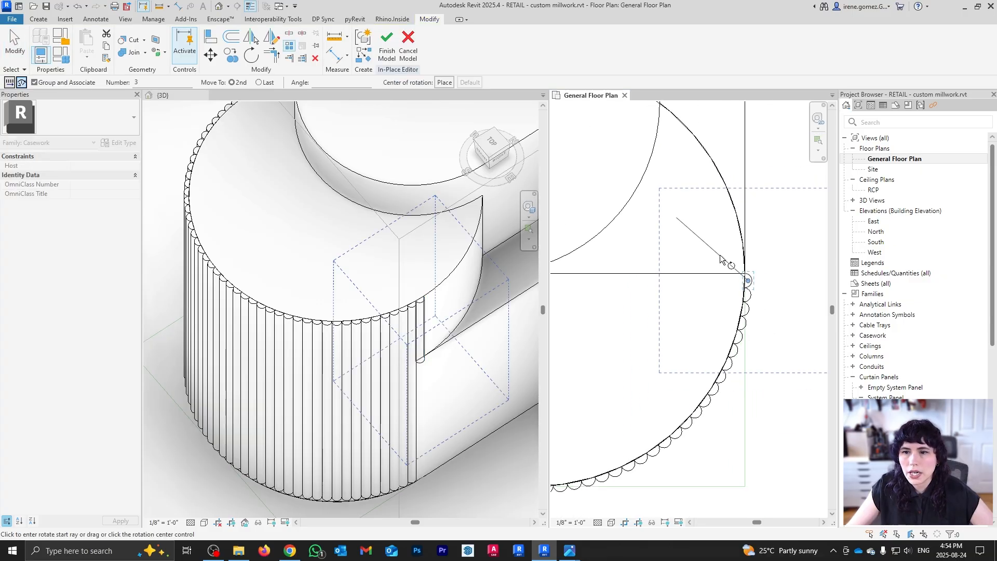
pyautogui.click(444, 82)
pyautogui.moveTo(586, 251); pyautogui.dragTo(686, 261, button='middle')
pyautogui.scroll(1, 633, 276)
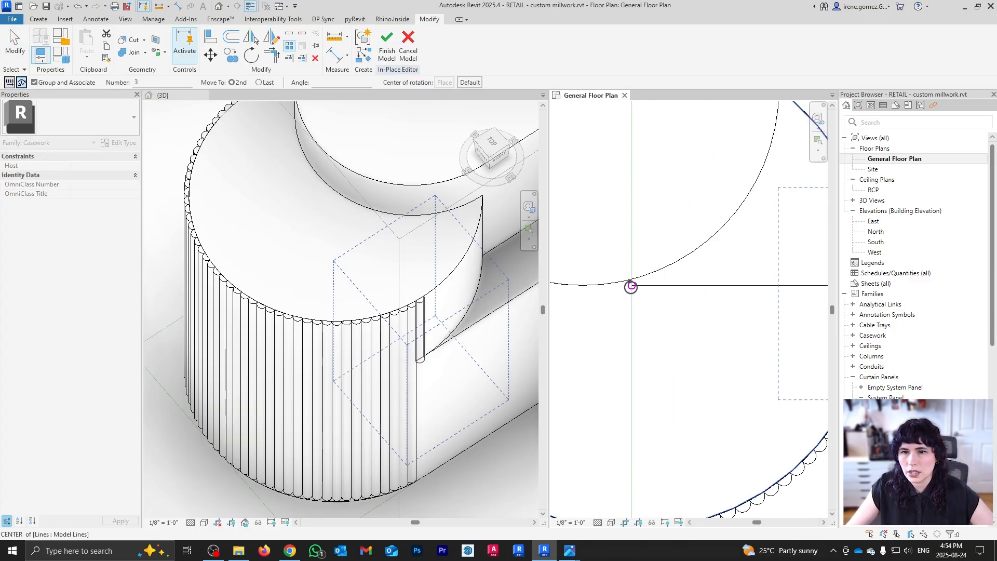
pyautogui.click(631, 286)
pyautogui.scroll(-1, 614, 340)
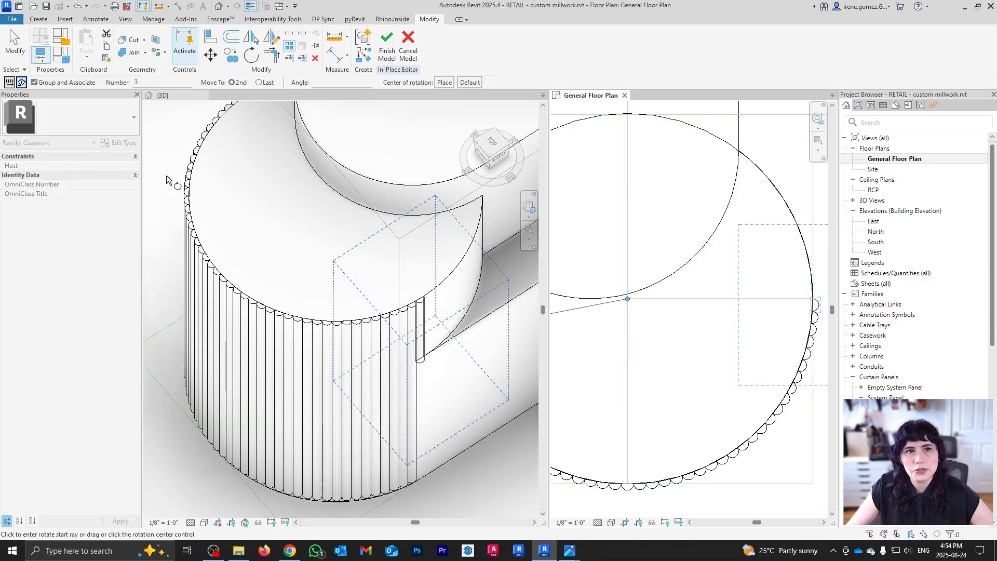
# - Set the array's rotation to one slat width between the slat's two endpoints, with 15 items in total, and dismiss the warning
pyautogui.scroll(-1, 169, 180)
pyautogui.scroll(4, 795, 300)
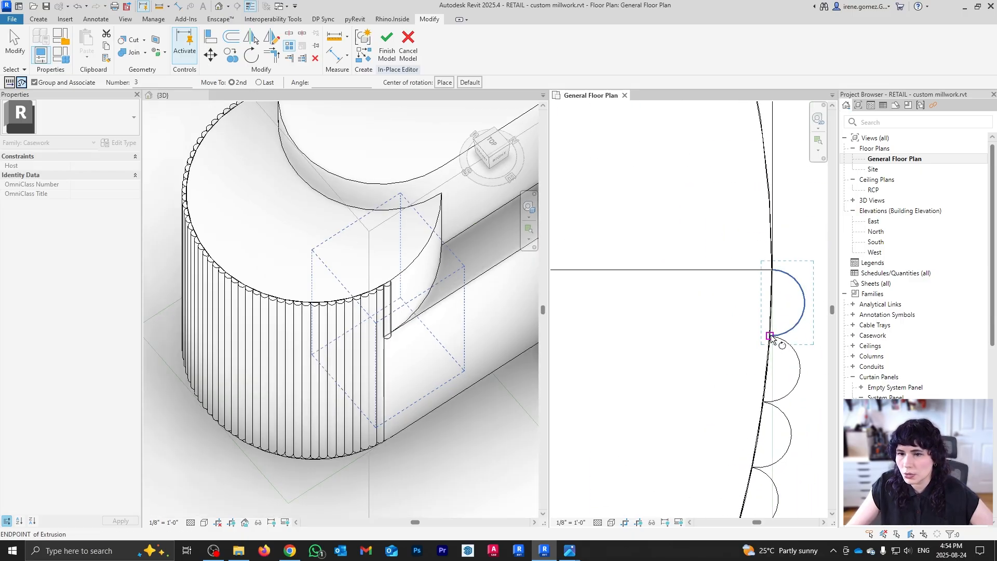
pyautogui.click(771, 339)
pyautogui.click(772, 271)
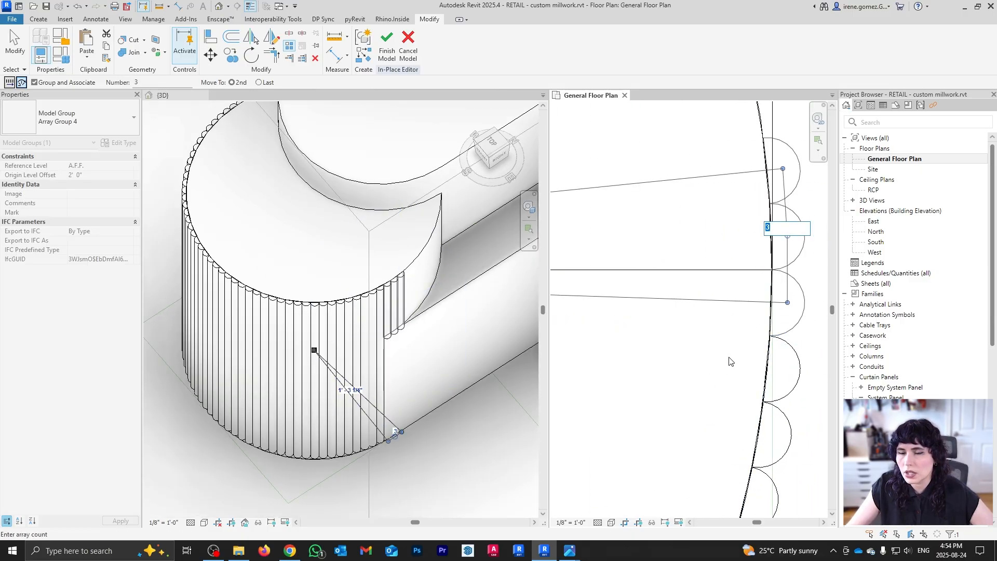
pyautogui.scroll(-2, 729, 361)
pyautogui.scroll(-2, 637, 318)
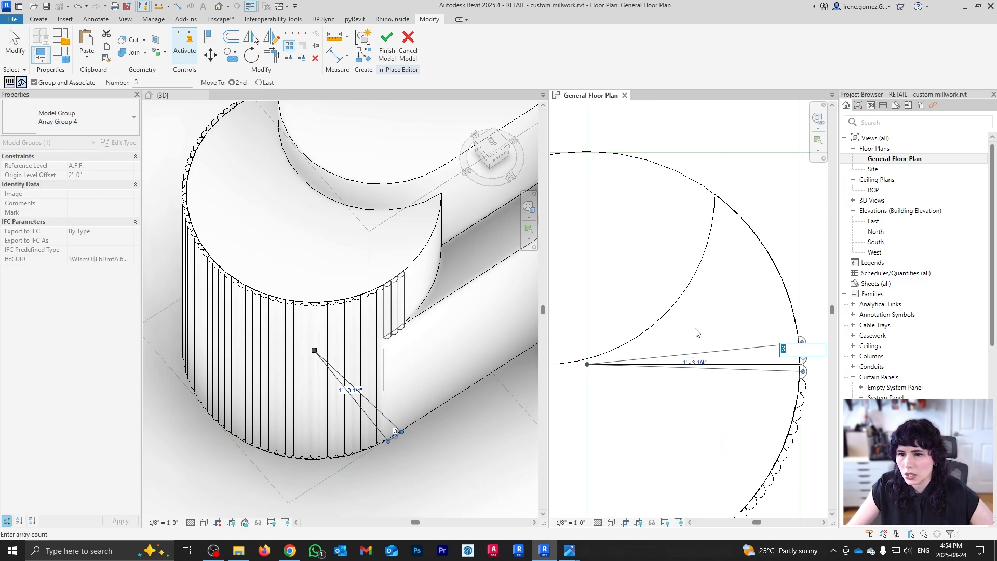
pyautogui.write('15')
pyautogui.press('Return')
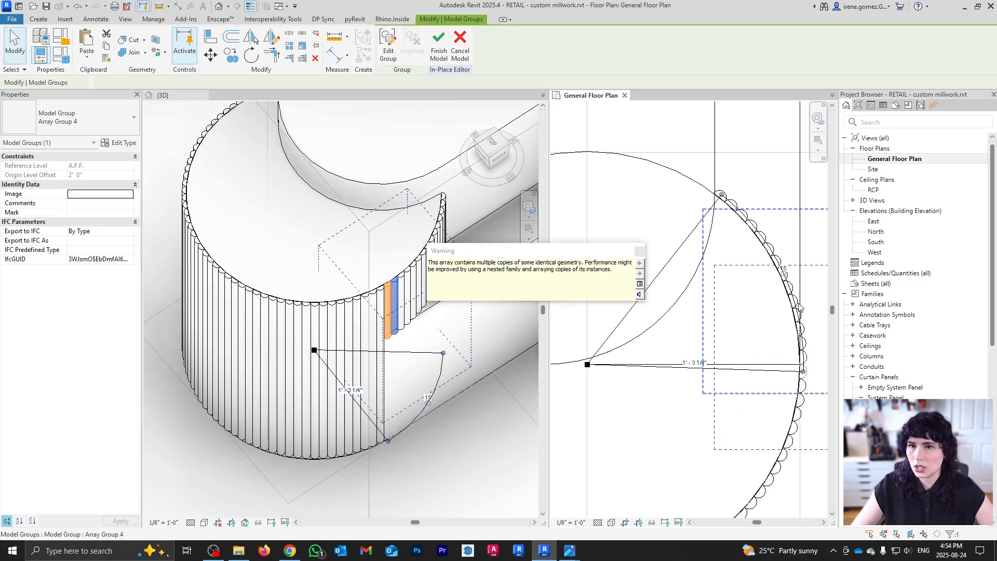
pyautogui.click(642, 252)
pyautogui.click(808, 383)
# - Delete the horizontal and circular model lines used as guides for the radial array
pyautogui.click(784, 364)
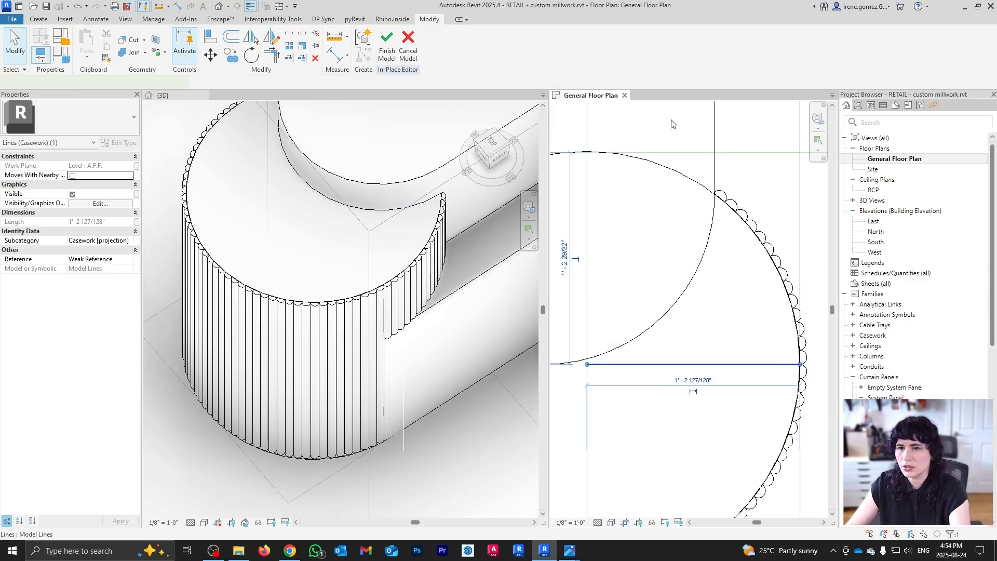
pyautogui.press('Delete')
pyautogui.click(673, 169)
pyautogui.press('Delete')
# - Review the clad counter in 3D, then switch to the Photos app to examine the reference image of the fluted counter with shelves
pyautogui.scroll(-2, 683, 264)
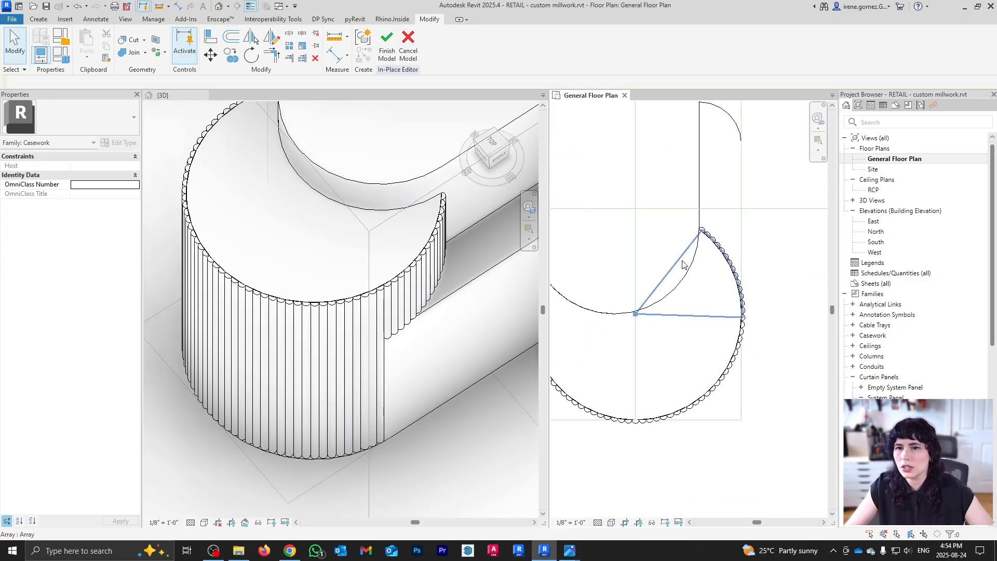
pyautogui.scroll(-2, 442, 369)
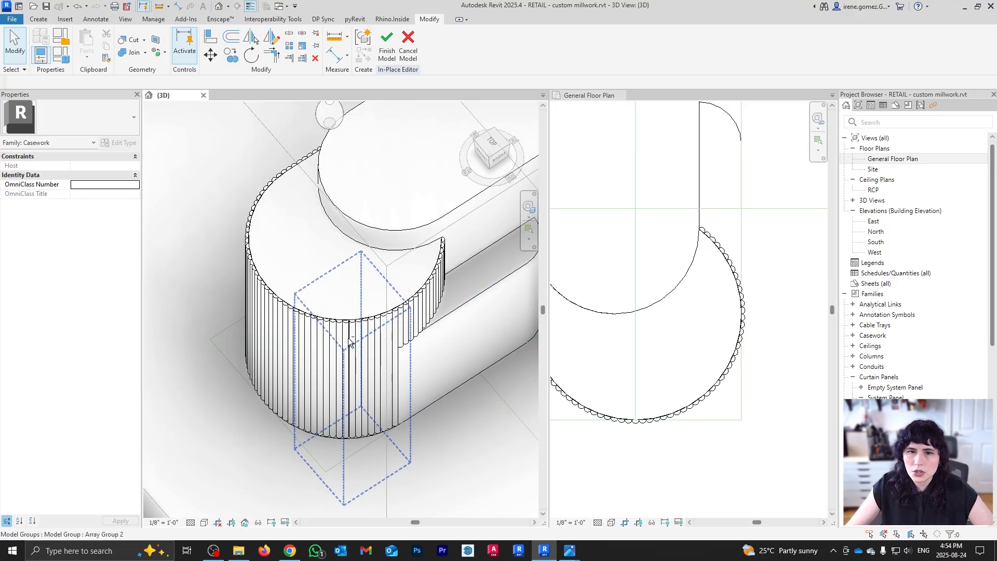
pyautogui.keyDown('shift'); pyautogui.moveTo(451, 390); pyautogui.dragTo(471, 367, button='middle'); pyautogui.keyUp('shift')
pyautogui.scroll(1, 358, 287)
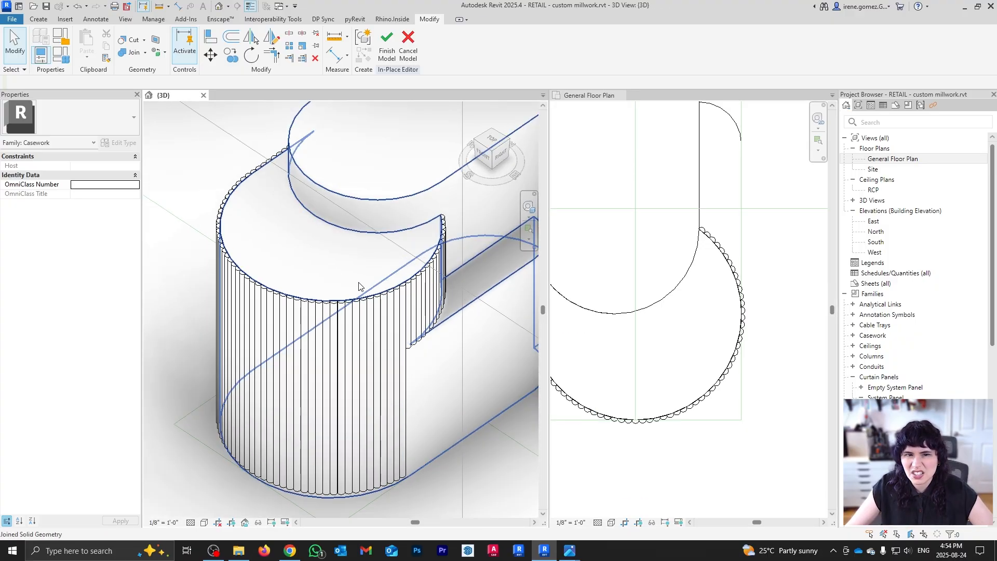
pyautogui.scroll(-3, 358, 287)
pyautogui.scroll(-2, 737, 387)
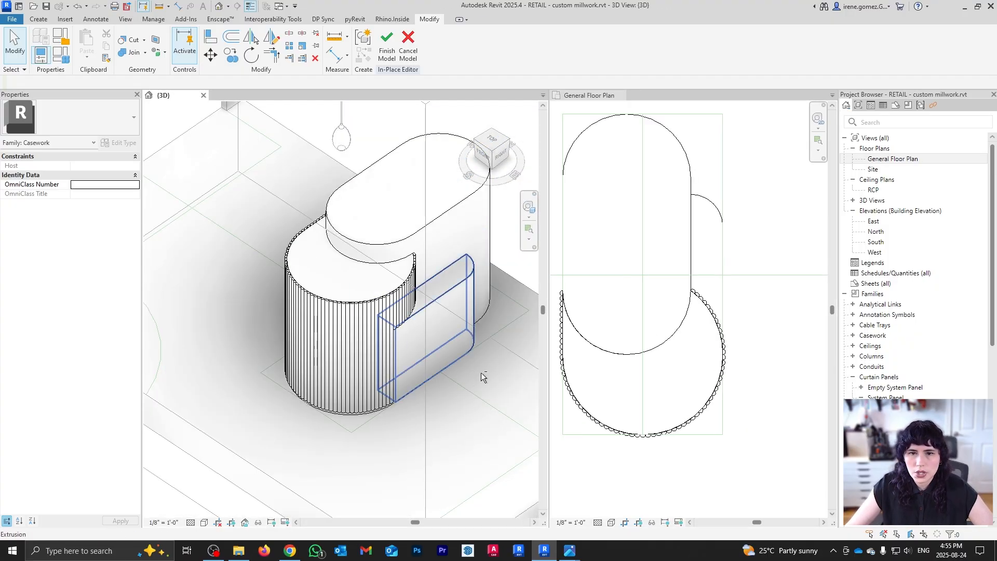
pyautogui.keyDown('shift'); pyautogui.moveTo(481, 372); pyautogui.dragTo(365, 310, button='middle'); pyautogui.keyUp('shift')
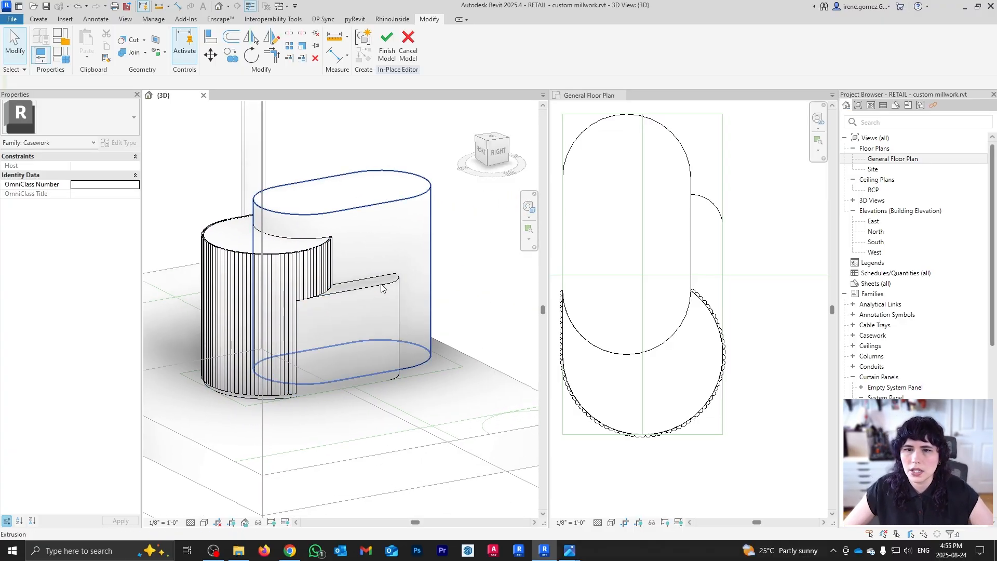
pyautogui.moveTo(570, 550)
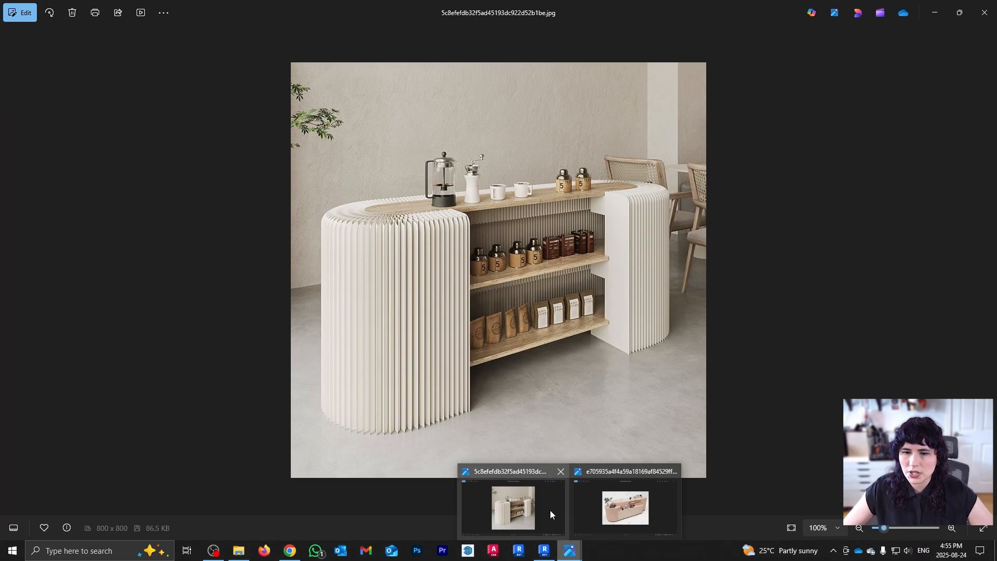
pyautogui.click(550, 511)
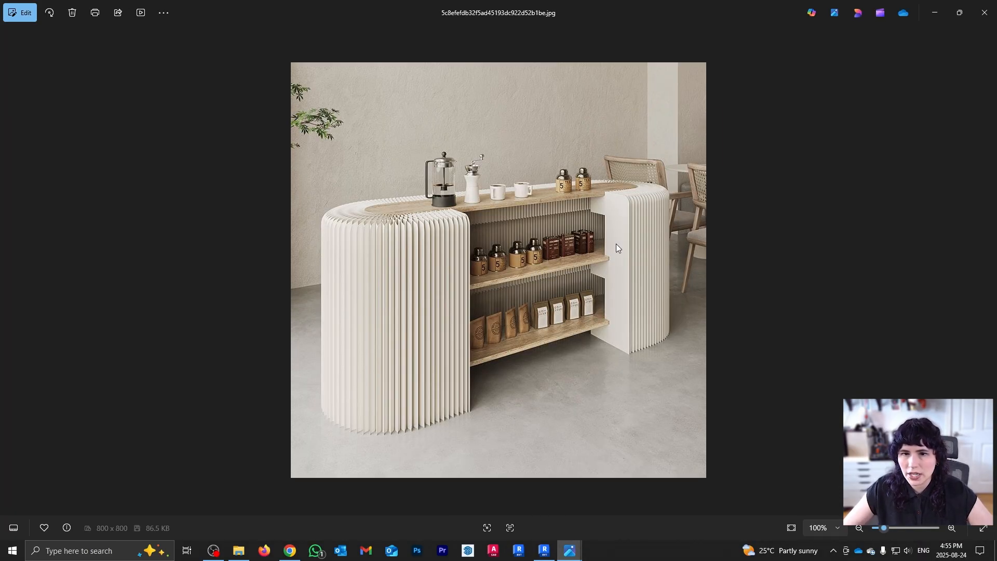
# - Compare the reference photos of the pink SKIN counter and the shelved fluted counter with the modelled counter in 3D, switching between Photos and Revit
pyautogui.moveTo(575, 554)
pyautogui.click(627, 507)
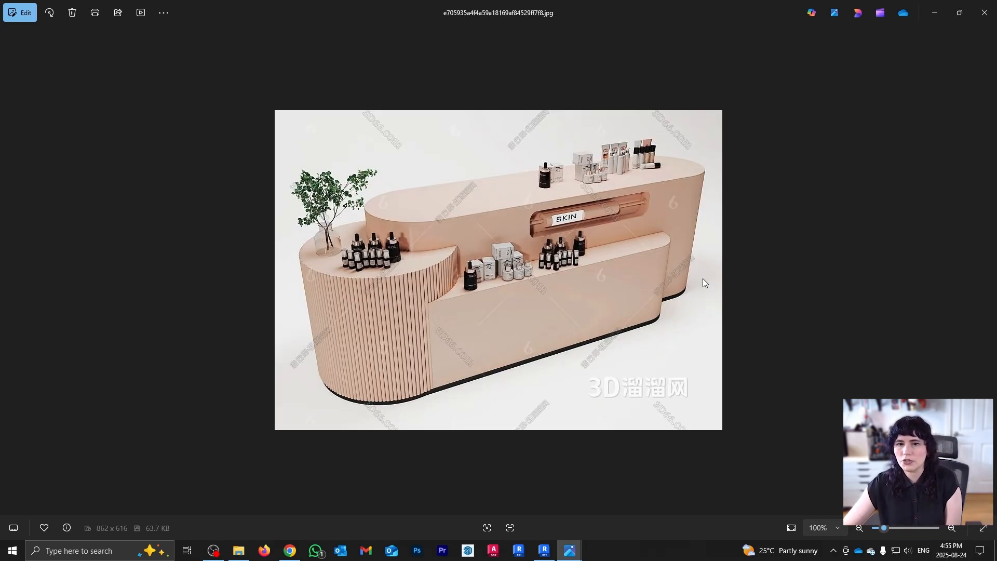
pyautogui.click(544, 550)
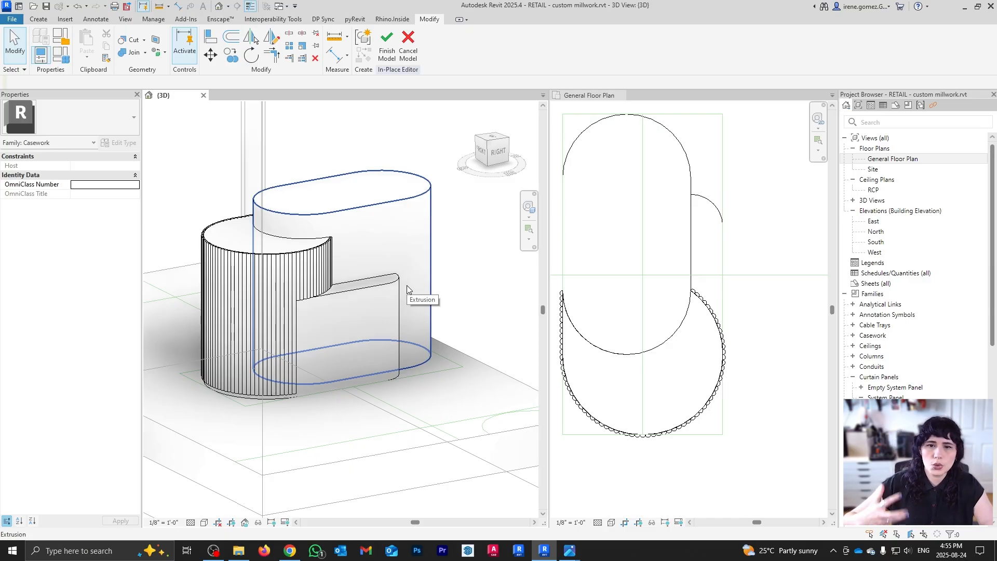
pyautogui.keyDown('shift'); pyautogui.moveTo(413, 269); pyautogui.dragTo(374, 328, button='middle'); pyautogui.keyUp('shift')
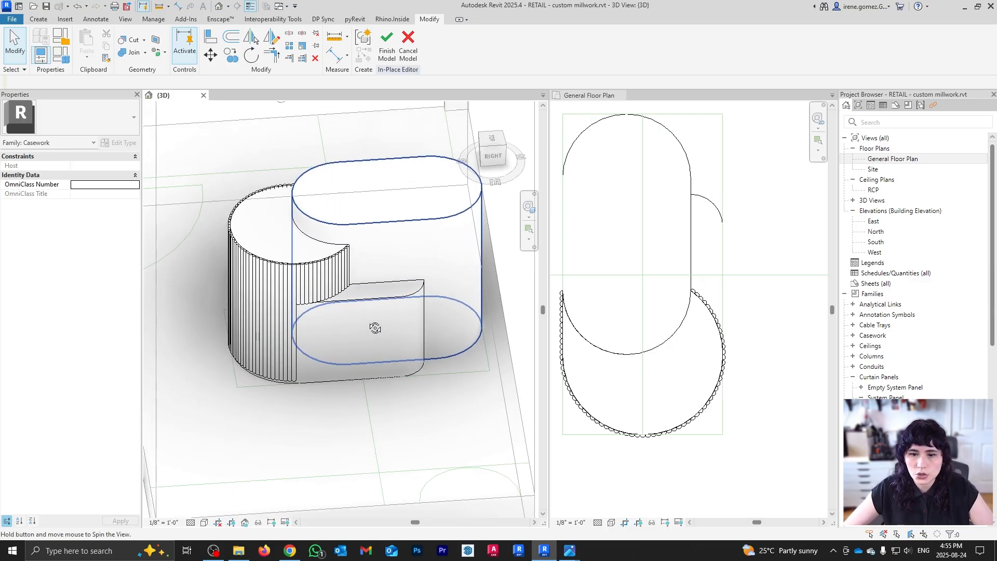
pyautogui.moveTo(570, 550)
pyautogui.click(519, 483)
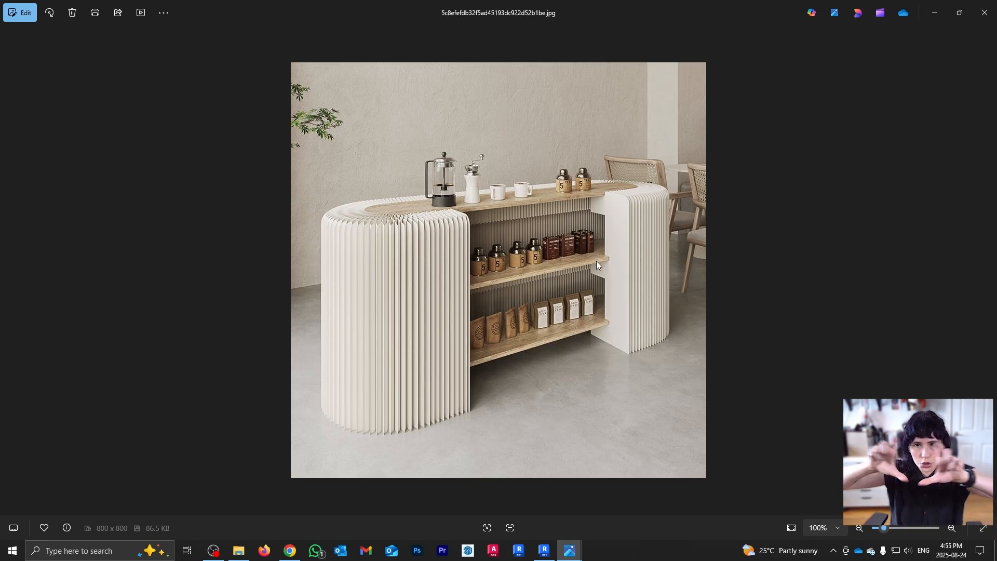
pyautogui.moveTo(577, 545)
pyautogui.click(618, 507)
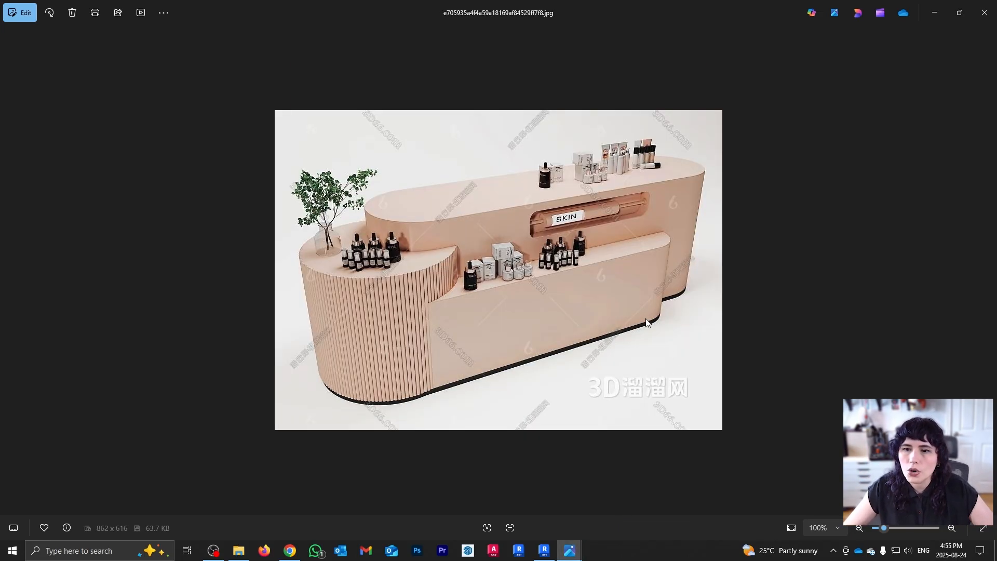
pyautogui.click(542, 551)
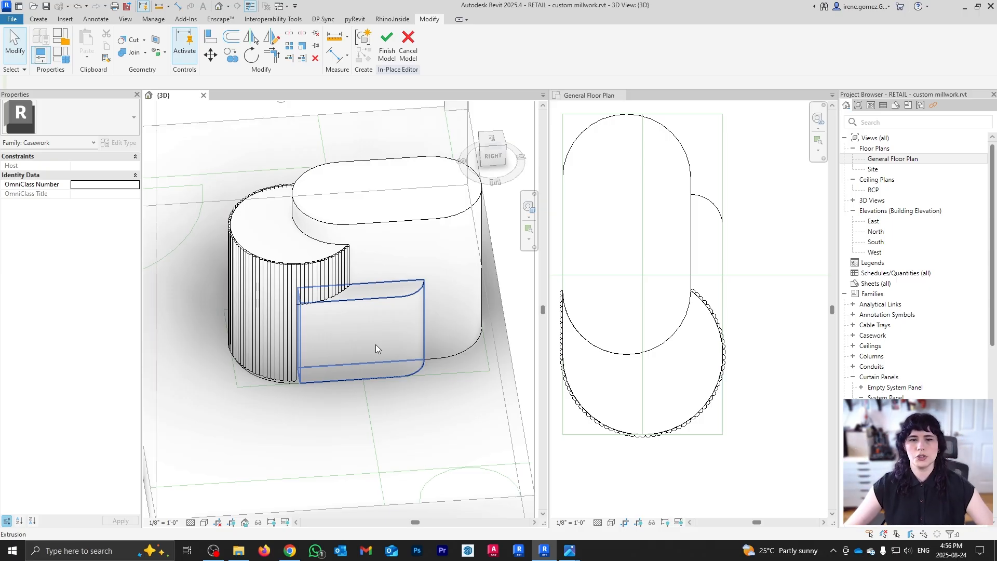
pyautogui.keyDown('shift'); pyautogui.moveTo(304, 339); pyautogui.dragTo(366, 341, button='middle'); pyautogui.keyUp('shift')
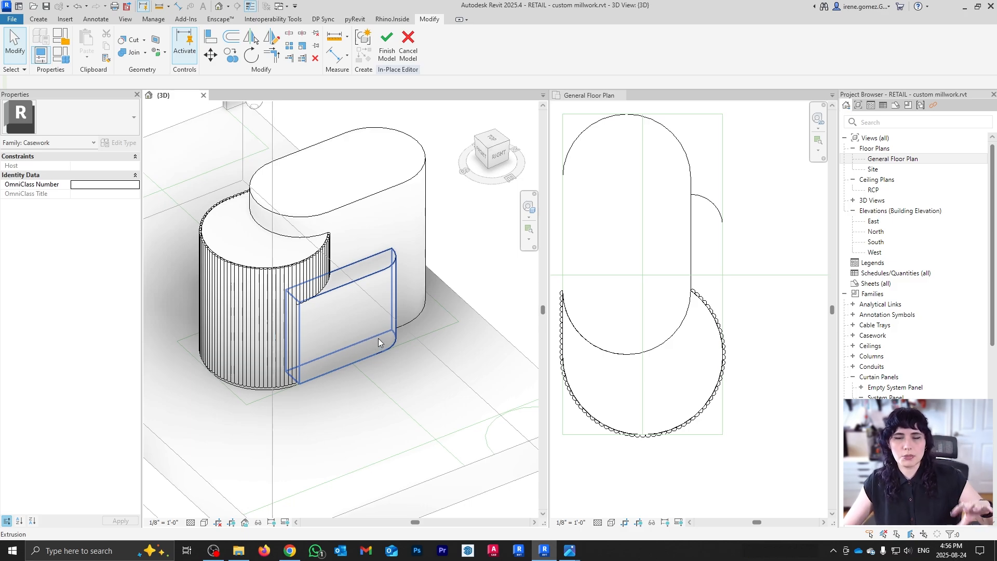
# - Show the active work plane and set it to the flat front face of the counter's lower block by picking that face
pyautogui.click(38, 19)
pyautogui.click(638, 45)
pyautogui.scroll(-2, 419, 341)
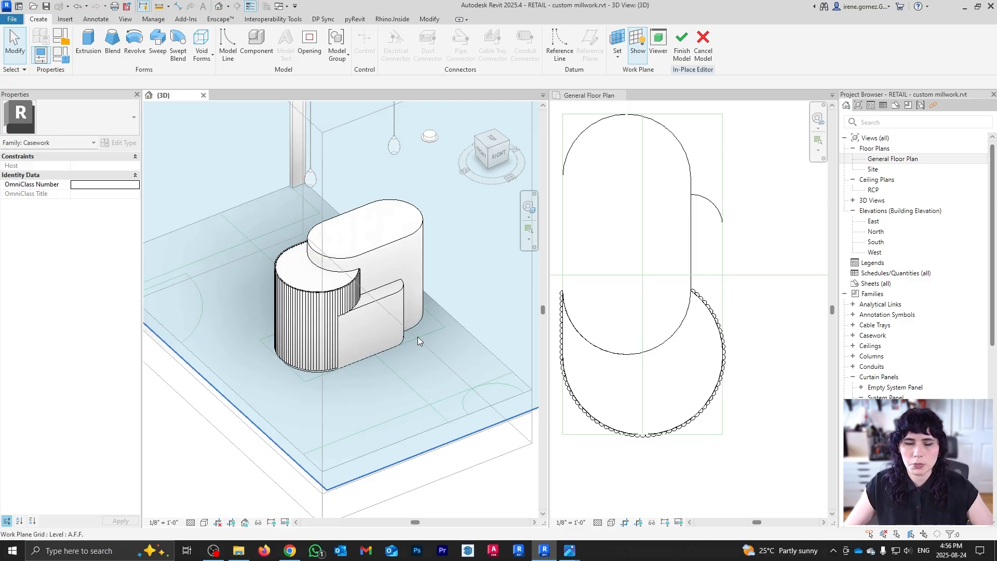
pyautogui.keyDown('shift'); pyautogui.moveTo(419, 341); pyautogui.dragTo(322, 431, button='middle'); pyautogui.keyUp('shift')
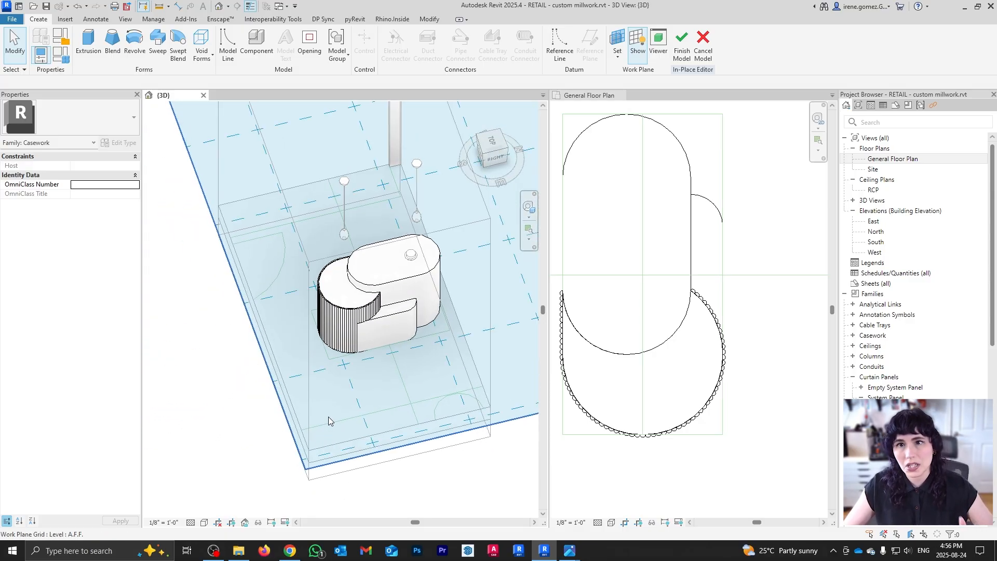
pyautogui.click(618, 59)
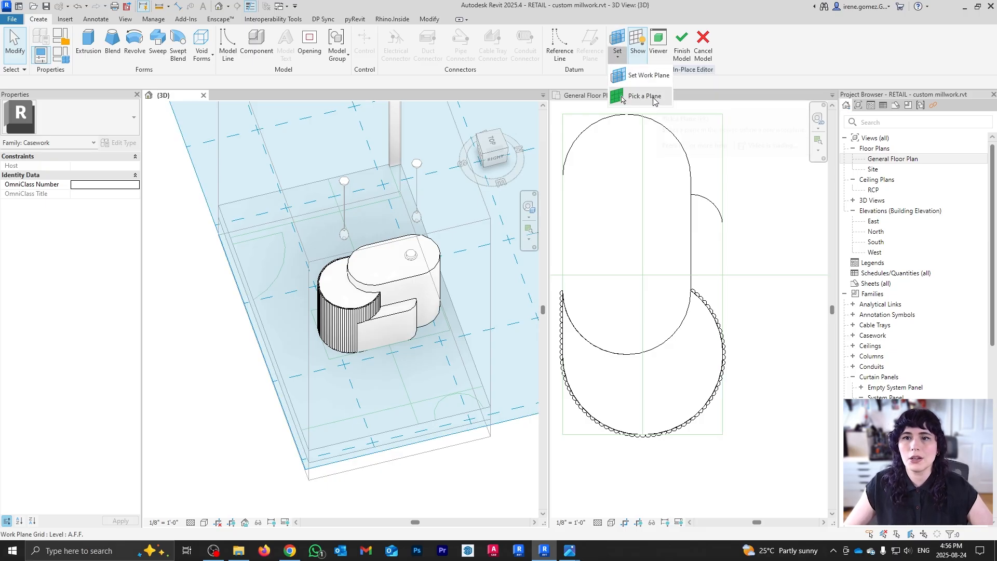
pyautogui.click(644, 98)
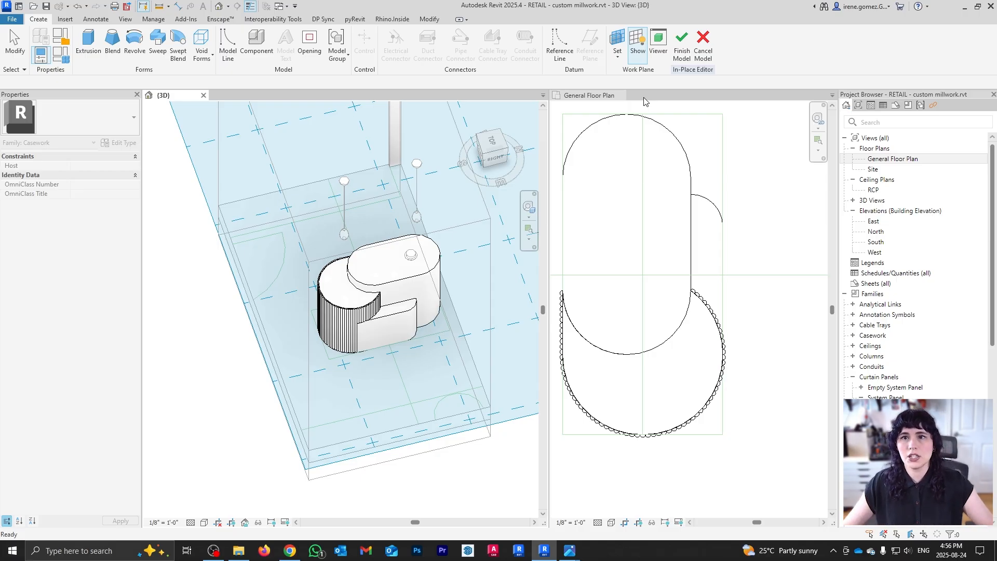
pyautogui.scroll(2, 385, 328)
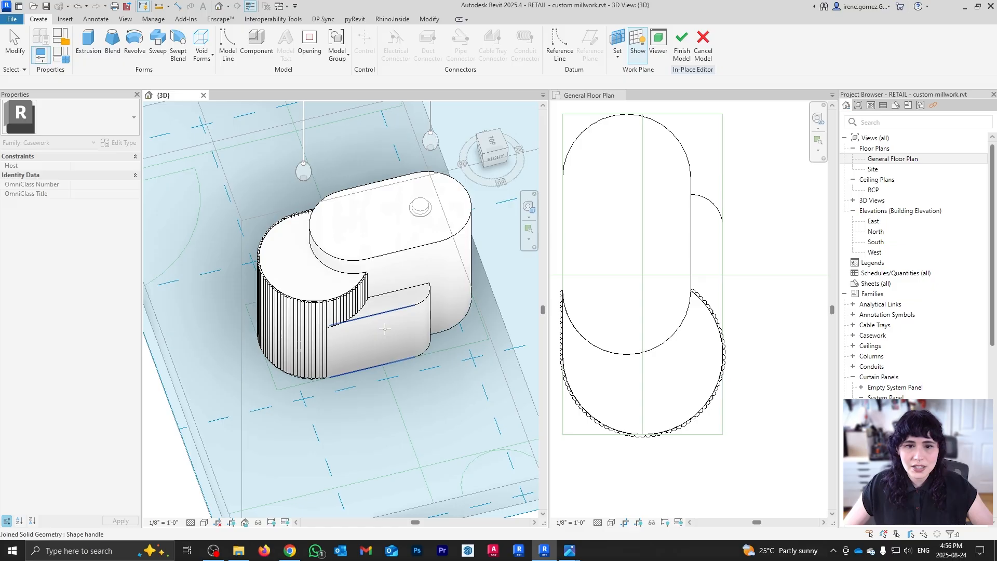
pyautogui.click(385, 328)
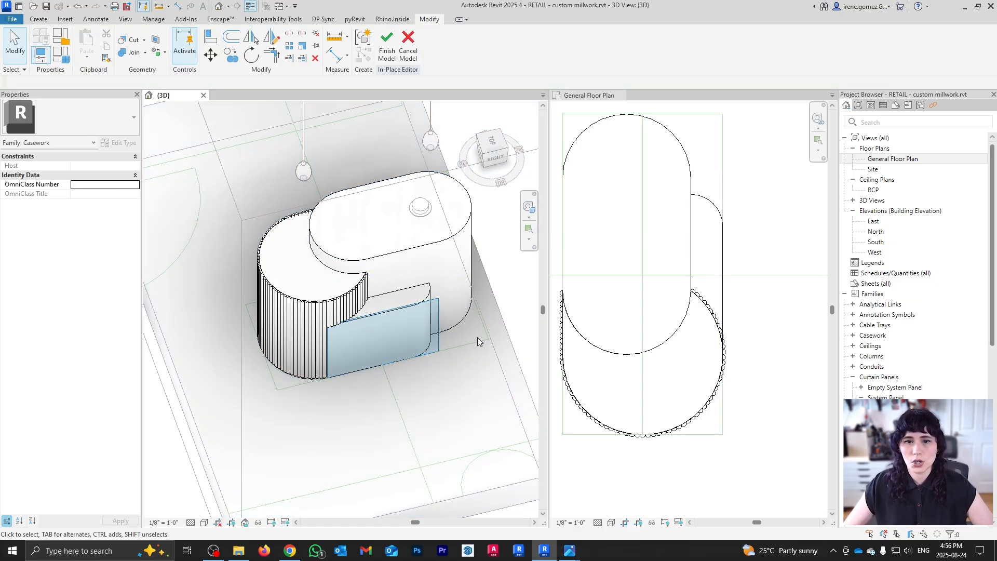
pyautogui.keyDown('shift'); pyautogui.moveTo(478, 341); pyautogui.dragTo(476, 288, button='middle'); pyautogui.keyUp('shift')
pyautogui.scroll(3, 422, 347)
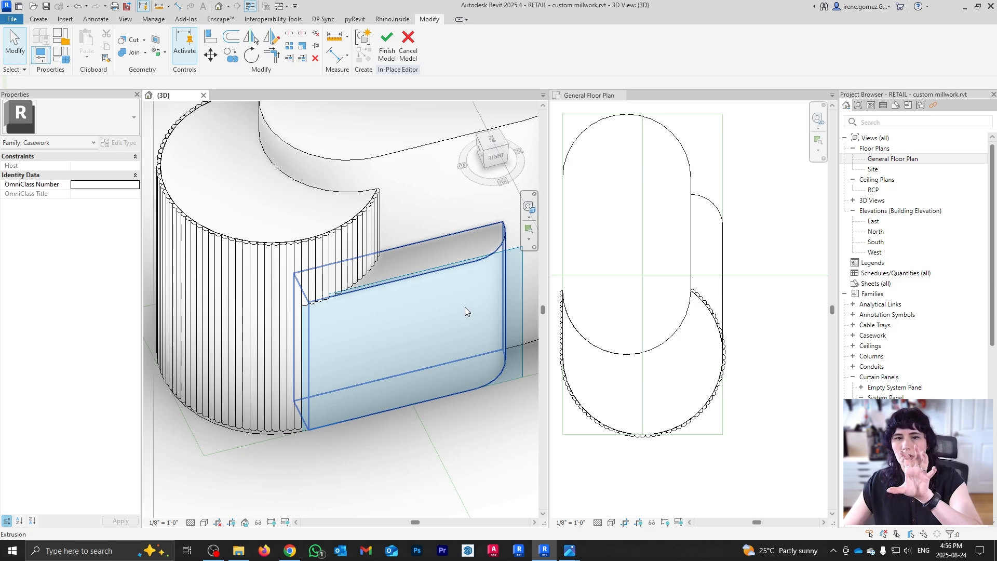
pyautogui.keyDown('shift'); pyautogui.moveTo(372, 320); pyautogui.dragTo(510, 335, button='middle'); pyautogui.keyUp('shift')
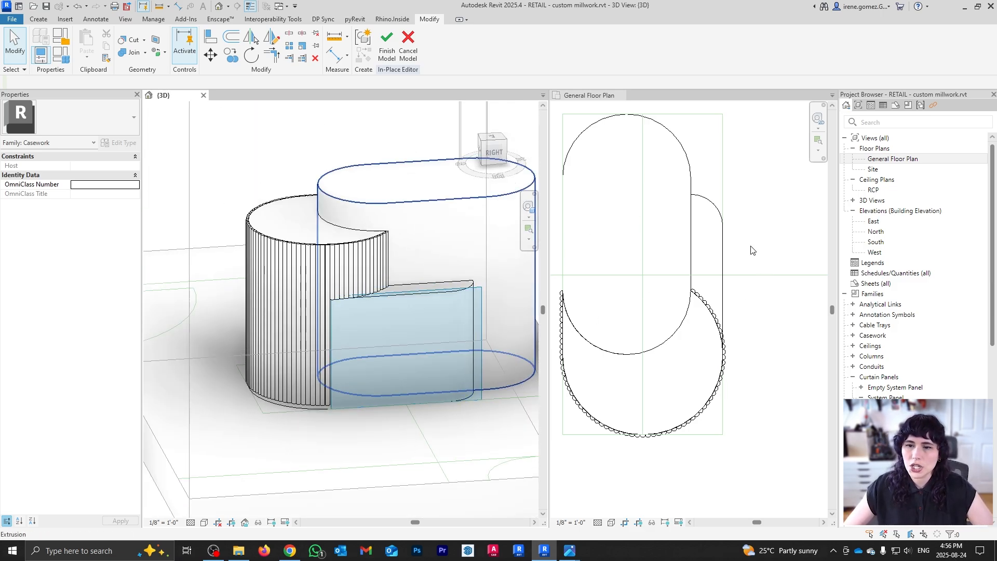
# - Examine the counter's orientation in the floor plan, open the East elevation to check for a side view of it, and close that elevation
pyautogui.scroll(-2, 701, 242)
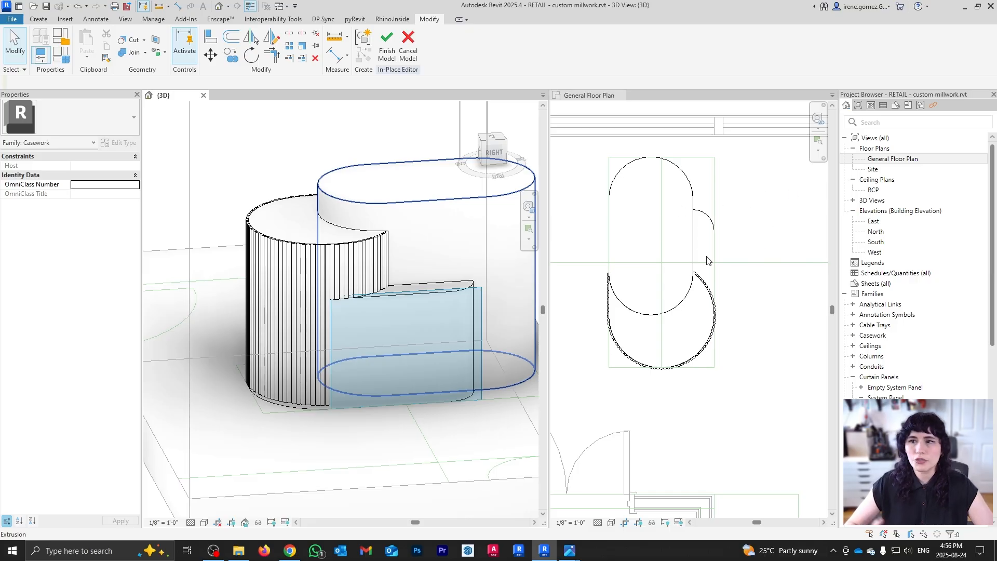
pyautogui.scroll(-3, 712, 265)
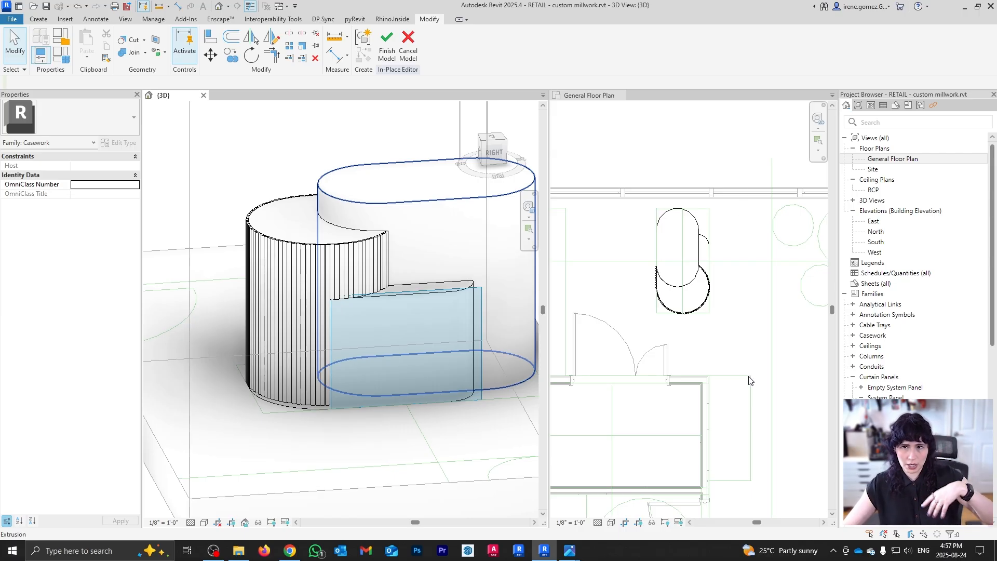
pyautogui.scroll(-3, 718, 259)
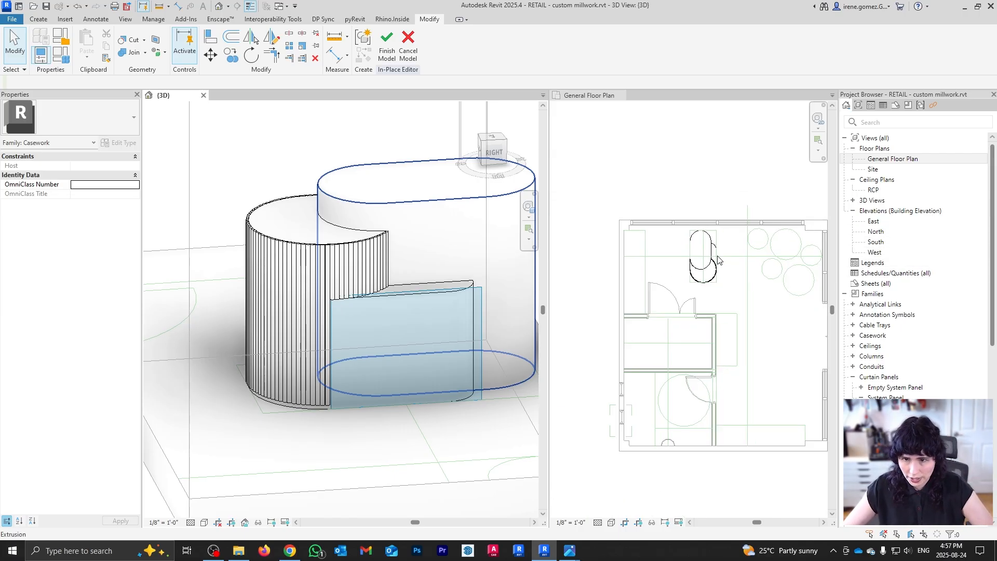
pyautogui.scroll(-2, 718, 260)
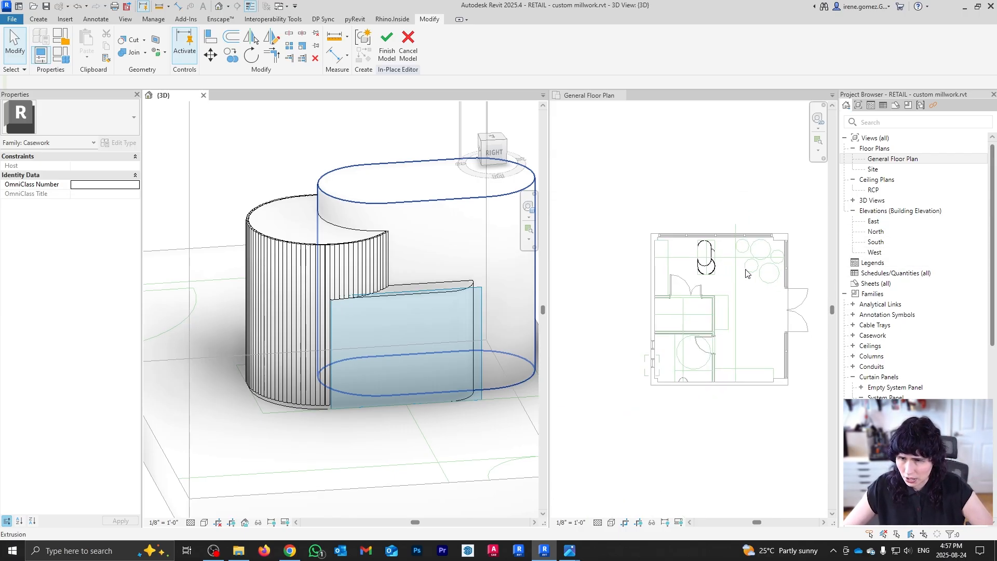
pyautogui.doubleClick(873, 221)
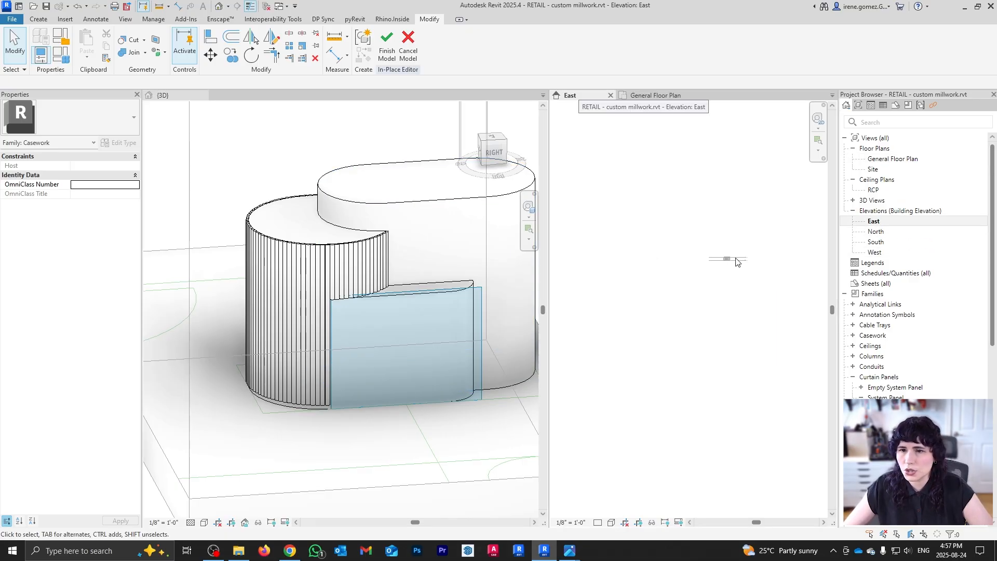
pyautogui.scroll(8, 738, 261)
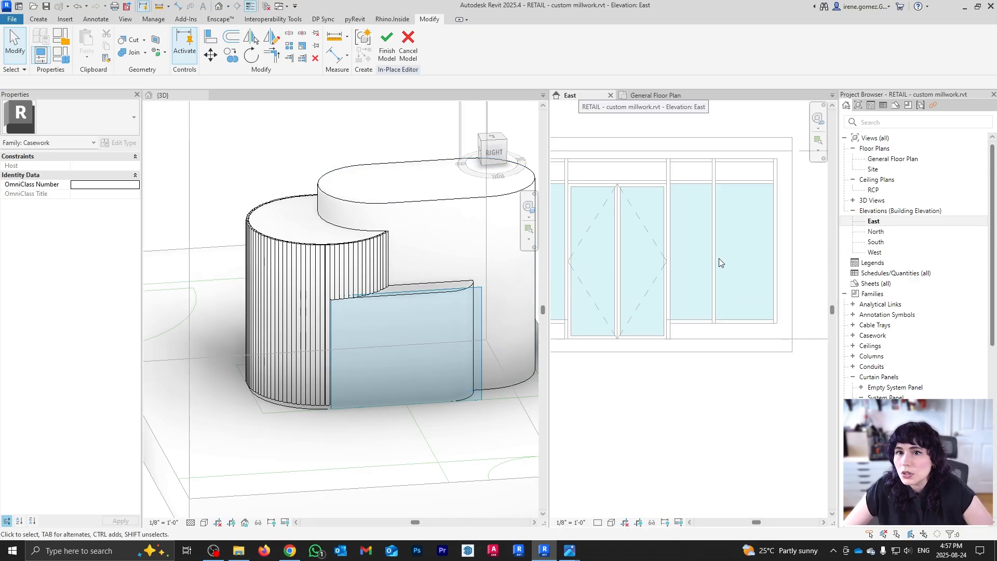
pyautogui.click(611, 95)
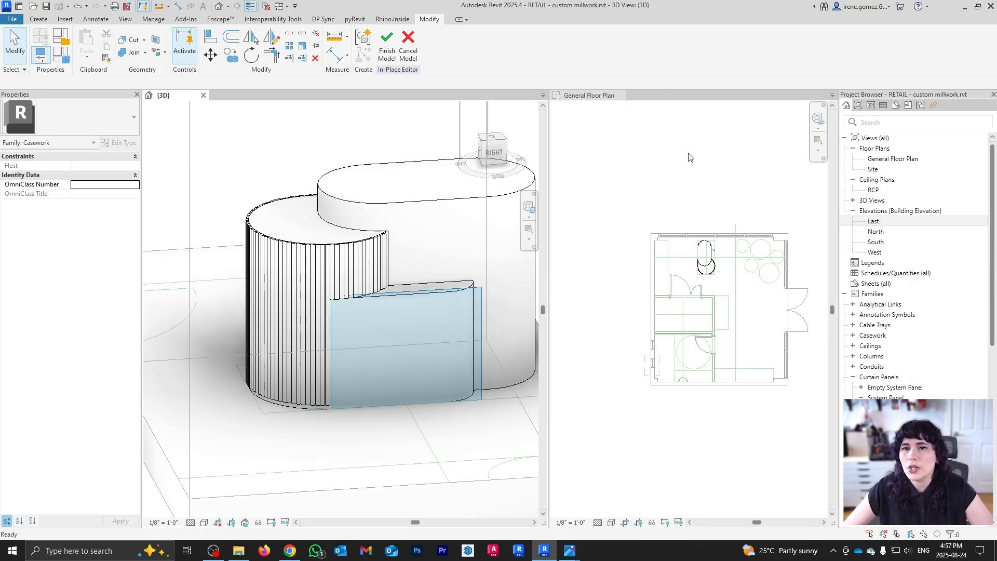
# - Close the General Floor Plan view and orient the 3D view to the Right side, facing the lower block
pyautogui.click(621, 96)
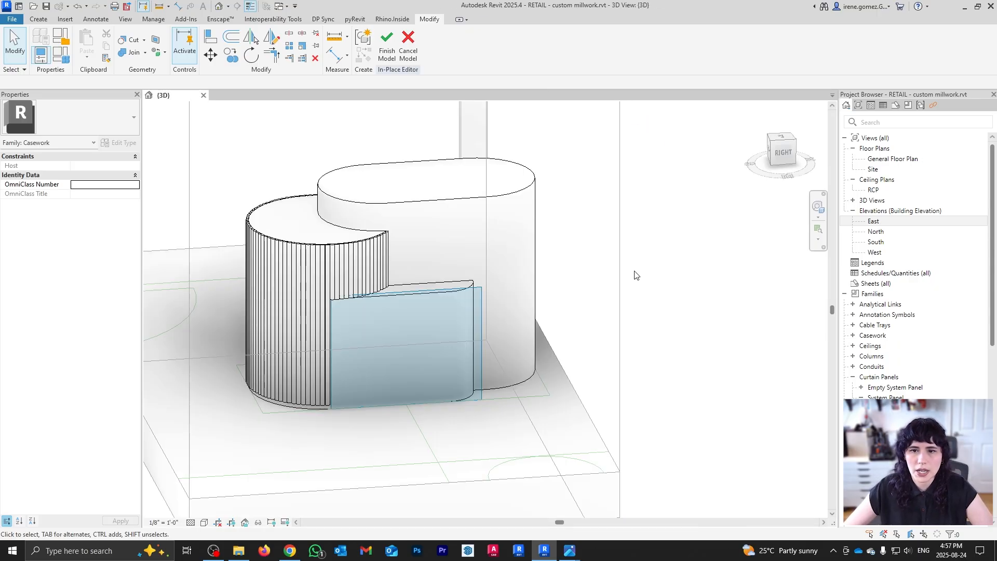
pyautogui.keyDown('shift'); pyautogui.moveTo(635, 275); pyautogui.dragTo(455, 369, button='middle'); pyautogui.keyUp('shift')
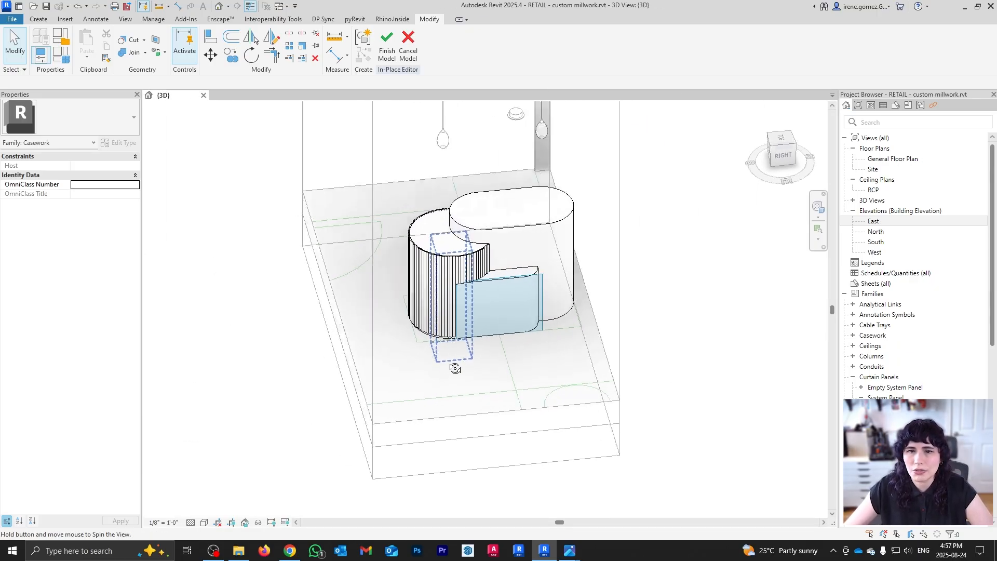
pyautogui.click(783, 154)
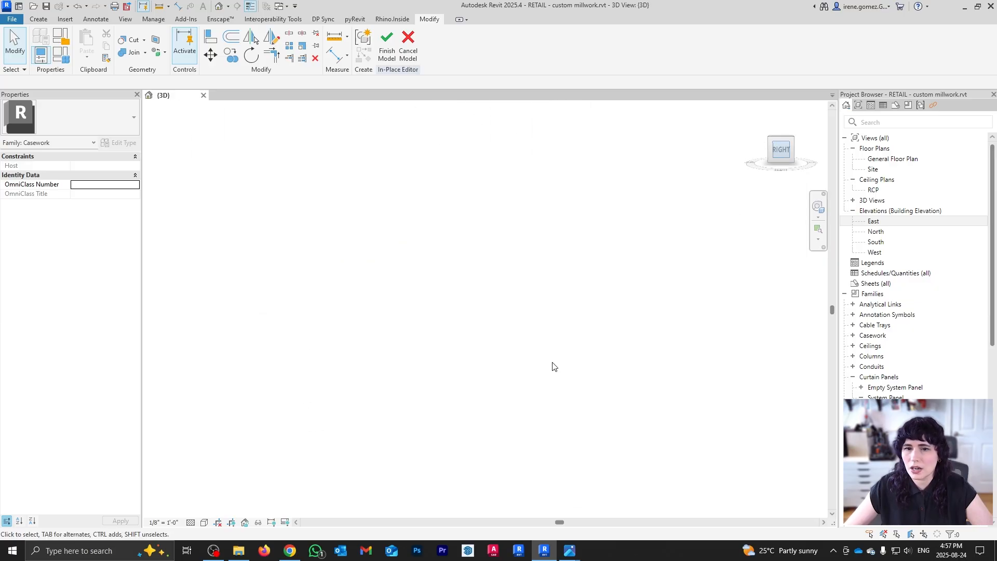
pyautogui.scroll(5, 539, 367)
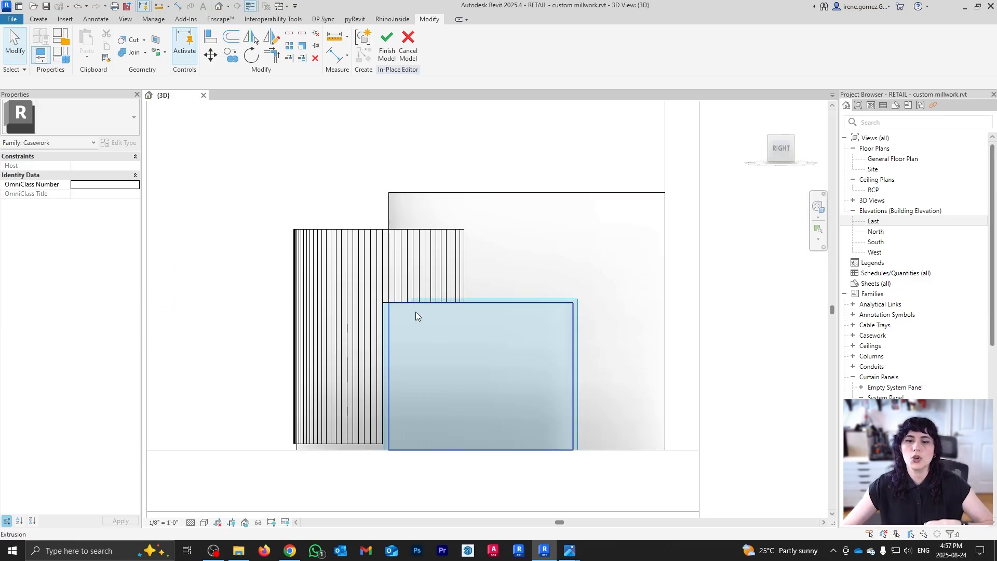
# - Switch to the Photos app to examine the recessed niche in the SKIN counter reference image, and return to Revit
pyautogui.click(39, 19)
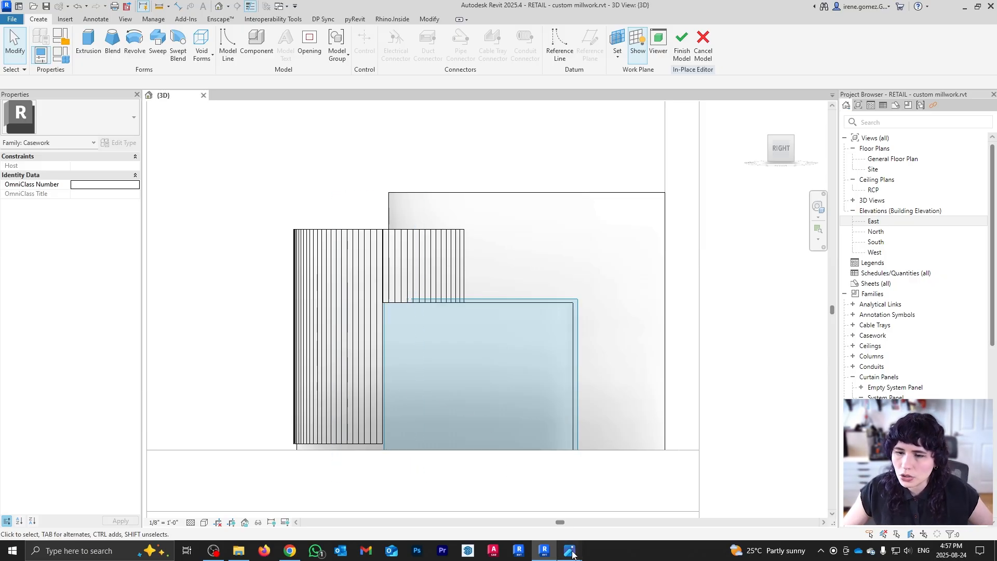
pyautogui.moveTo(572, 552)
pyautogui.click(632, 513)
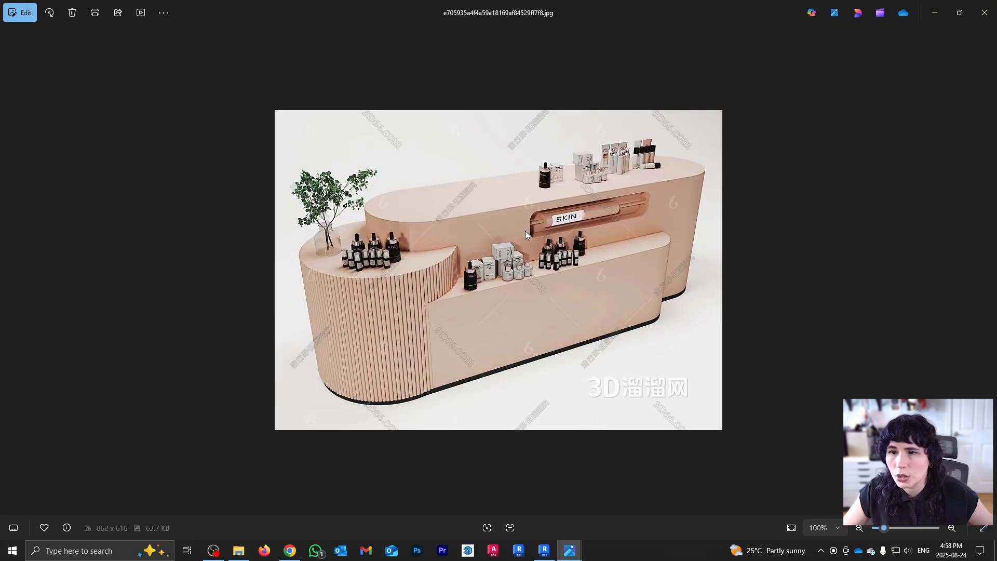
pyautogui.click(544, 551)
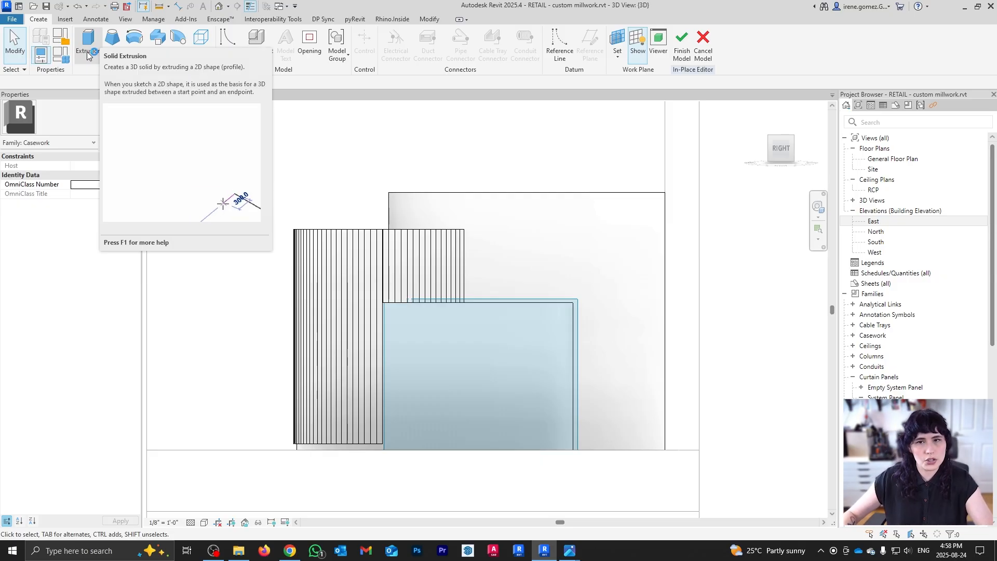
# - Start a void extrusion and sketch a rectangle about 2'-0" wide by 0'-6" high near the upper edge of the lower block's front face
pyautogui.click(202, 45)
pyautogui.click(224, 75)
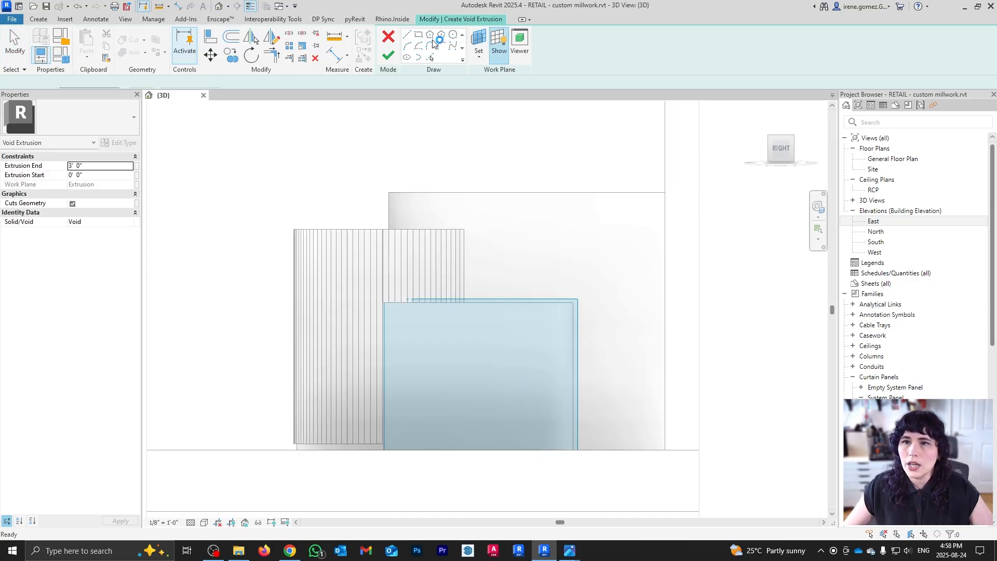
pyautogui.click(479, 35)
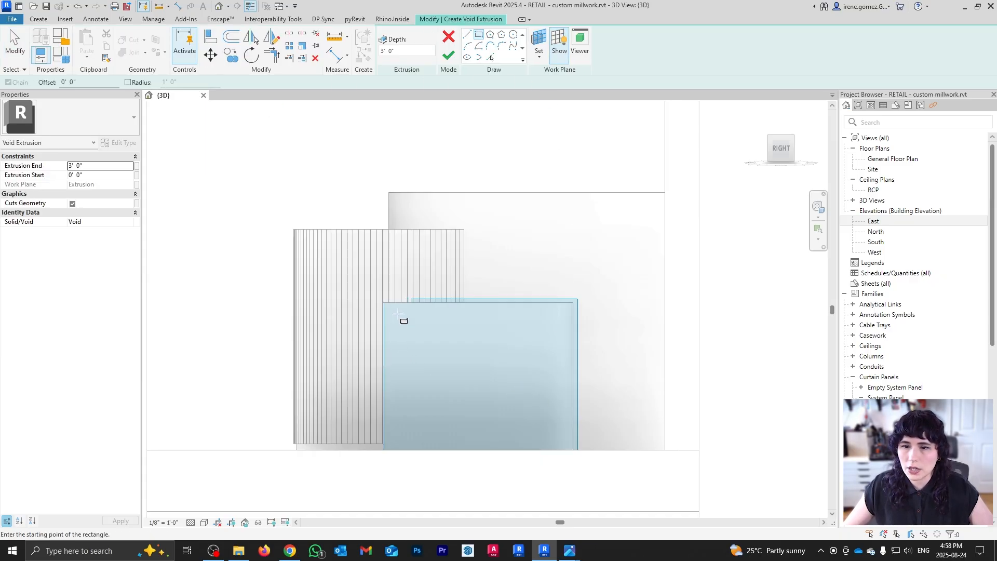
pyautogui.click(398, 314)
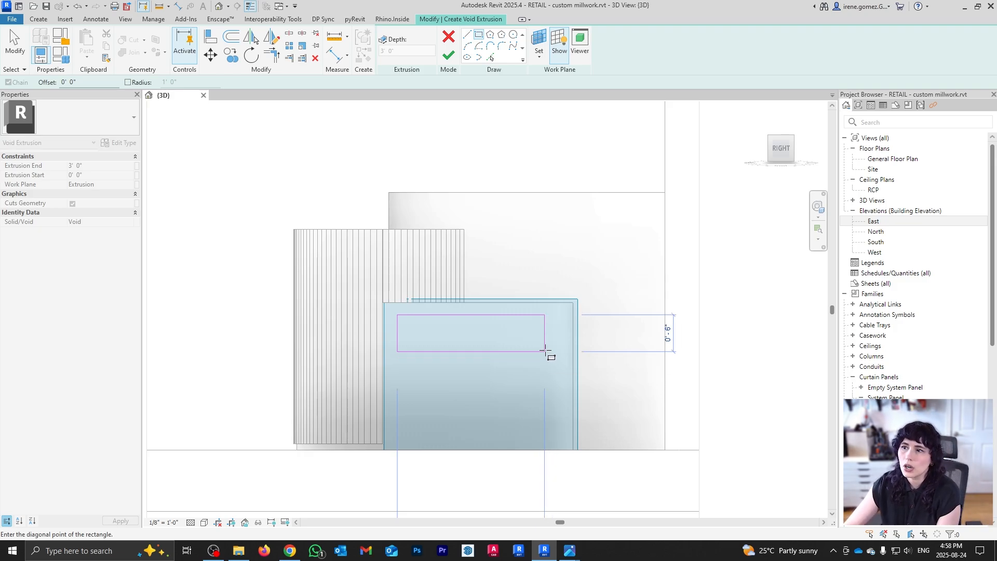
pyautogui.click(545, 351)
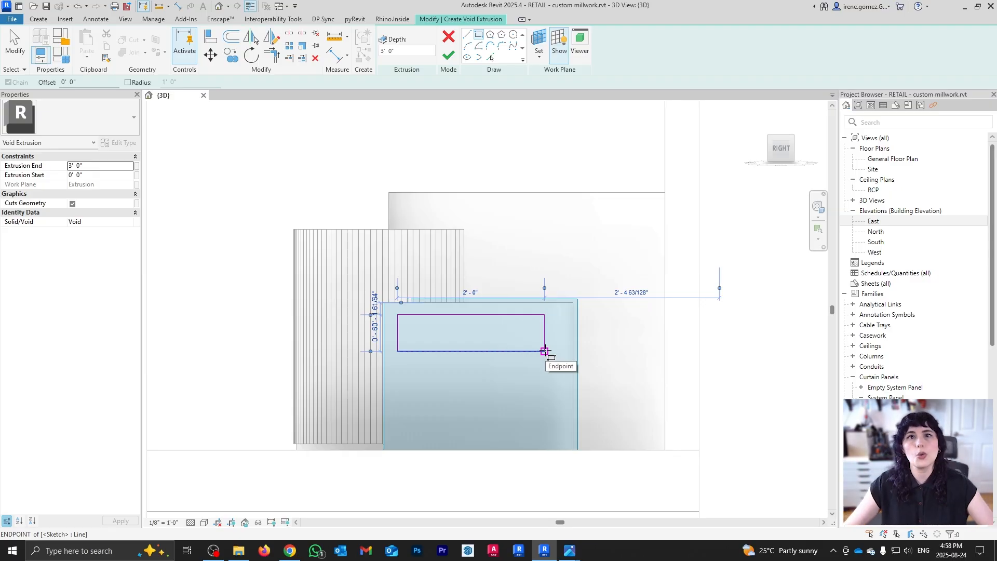
pyautogui.press('Escape')
pyautogui.press('Escape')
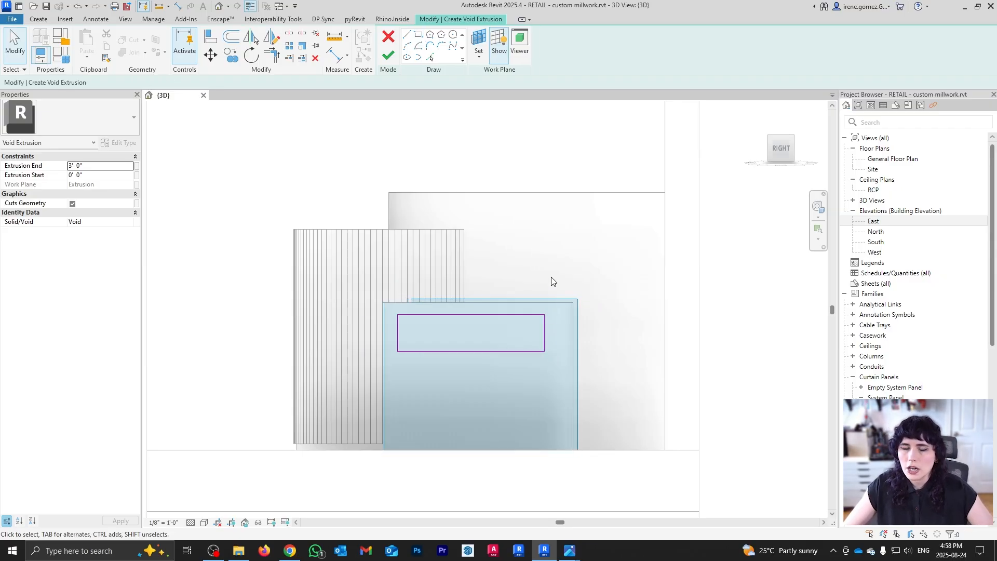
pyautogui.keyDown('shift'); pyautogui.moveTo(553, 281); pyautogui.dragTo(547, 414, button='middle'); pyautogui.keyUp('shift')
pyautogui.scroll(5, 534, 233)
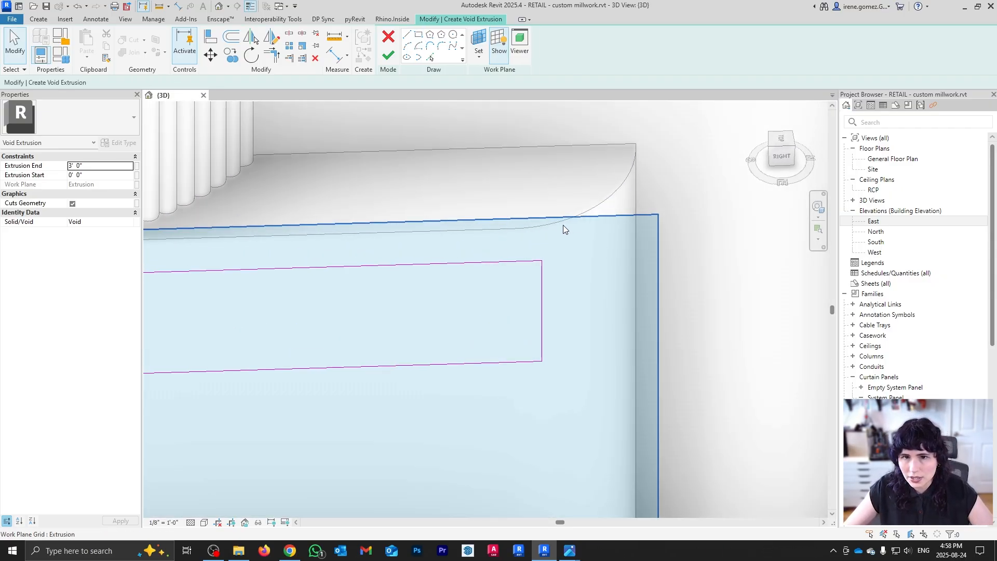
# - Move the void rectangle's edge nearest the block's rounded corner inward to where the curve begins, checking the alignment from above
pyautogui.click(541, 292)
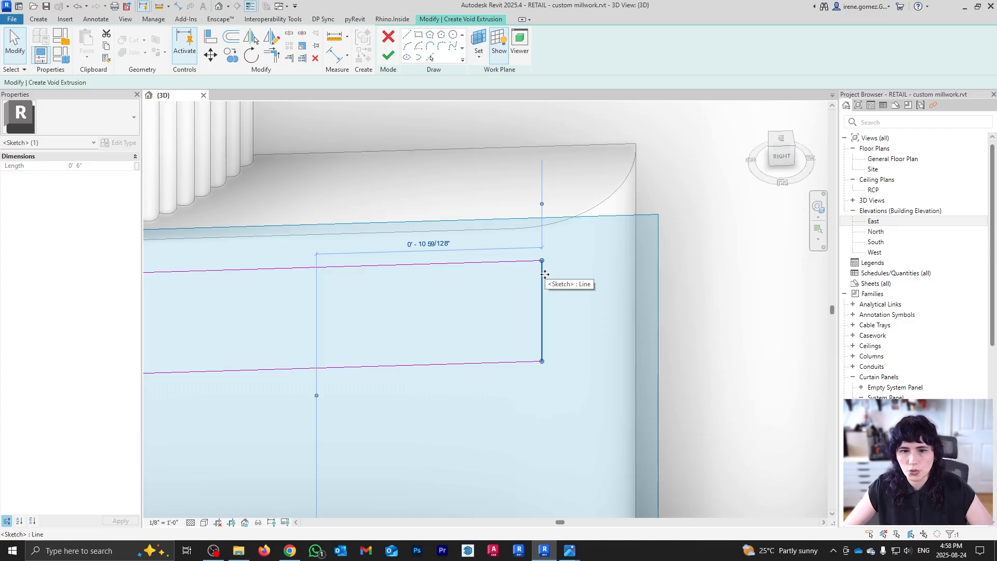
pyautogui.moveTo(542, 279)
pyautogui.mouseDown()
pyautogui.moveTo(526, 292)
pyautogui.moveTo(497, 229)
pyautogui.moveTo(528, 223)
pyautogui.moveTo(512, 229)
pyautogui.mouseUp()
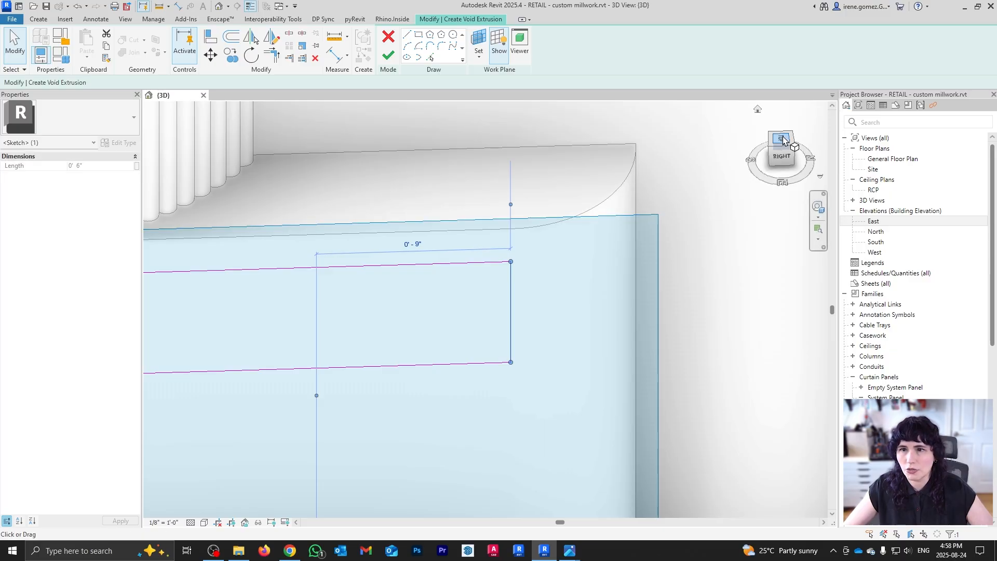
pyautogui.click(782, 139)
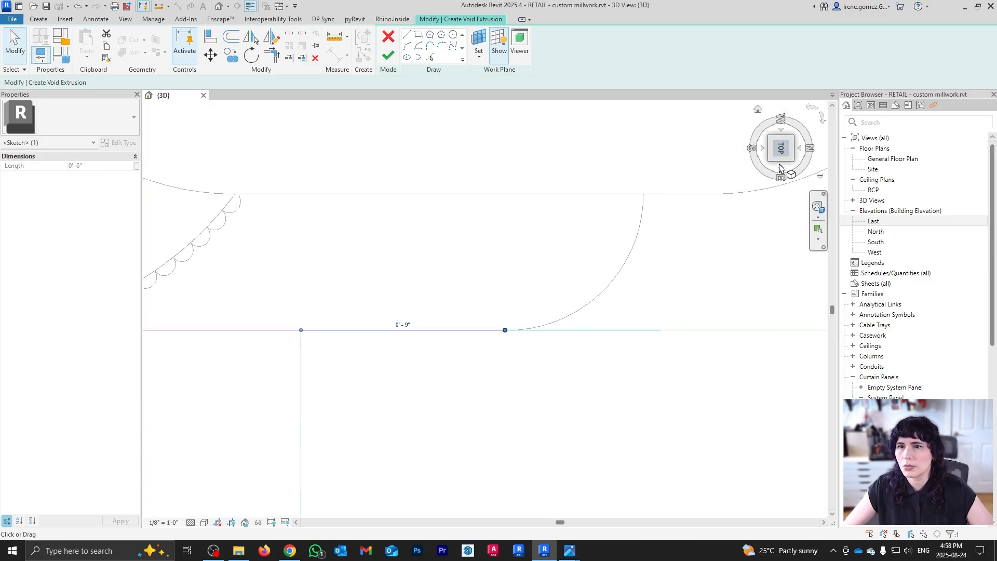
pyautogui.moveTo(571, 311)
pyautogui.keyDown('shift'); pyautogui.mouseDown(button='middle')
pyautogui.moveTo(556, 185)
pyautogui.moveTo(557, 203)
pyautogui.mouseUp(button='middle'); pyautogui.keyUp('shift')
pyautogui.scroll(-4, 555, 201)
pyautogui.keyDown('shift'); pyautogui.moveTo(513, 305); pyautogui.dragTo(524, 285, button='middle'); pyautogui.keyUp('shift')
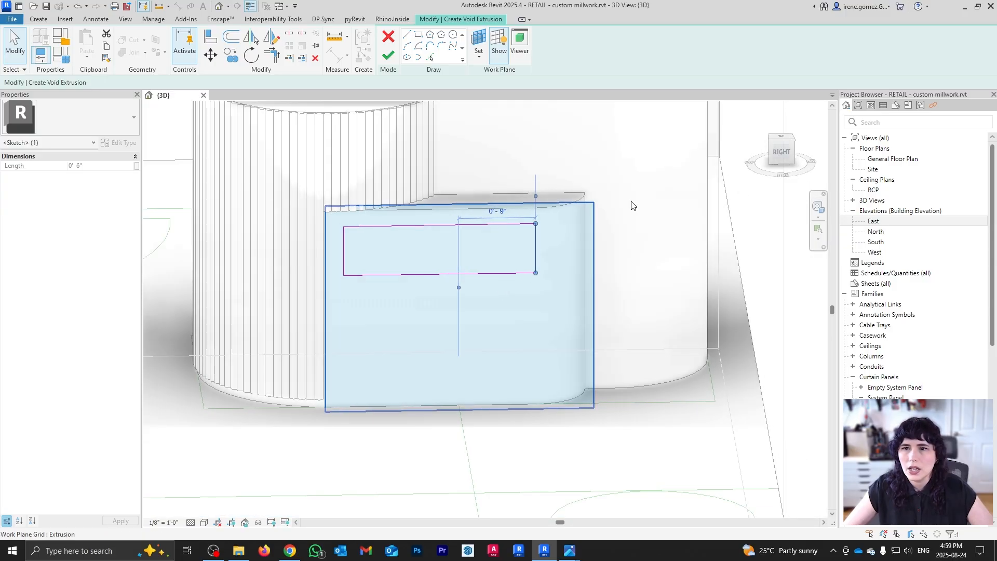
pyautogui.click(783, 154)
pyautogui.scroll(-9, 625, 295)
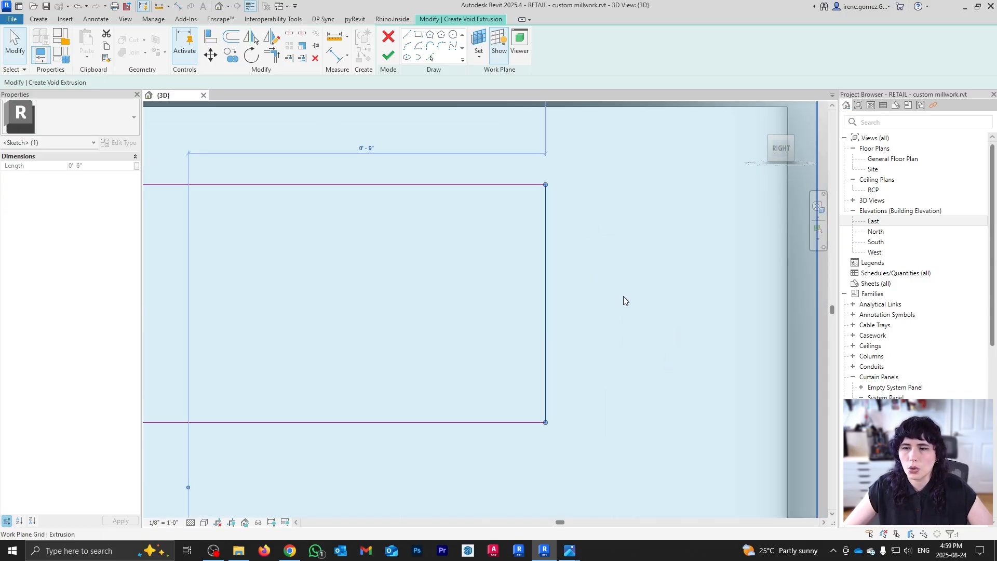
pyautogui.press('Escape')
# - Set the void rectangle's upper edge 2" below the top of the lower block
pyautogui.click(438, 301)
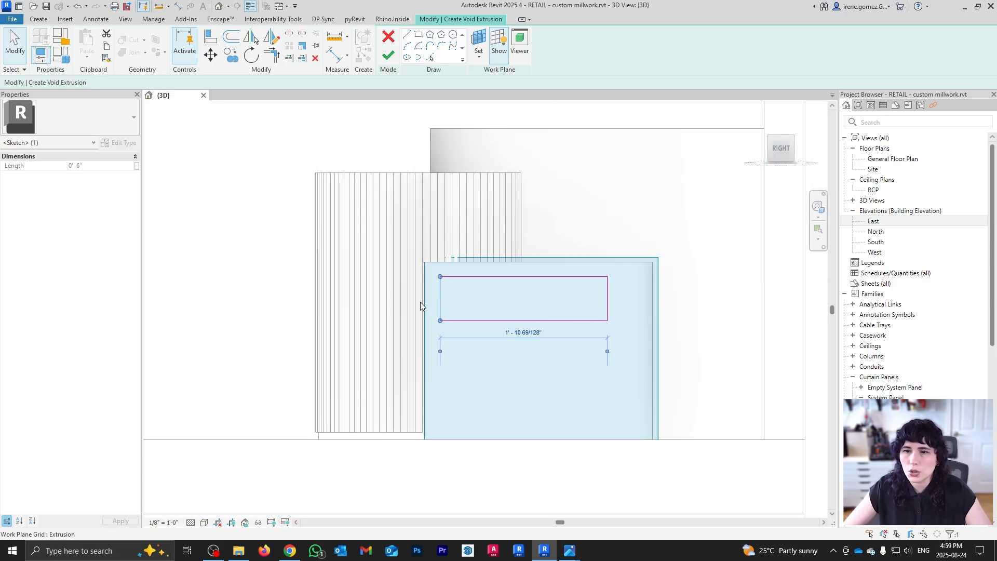
pyautogui.scroll(1, 442, 312)
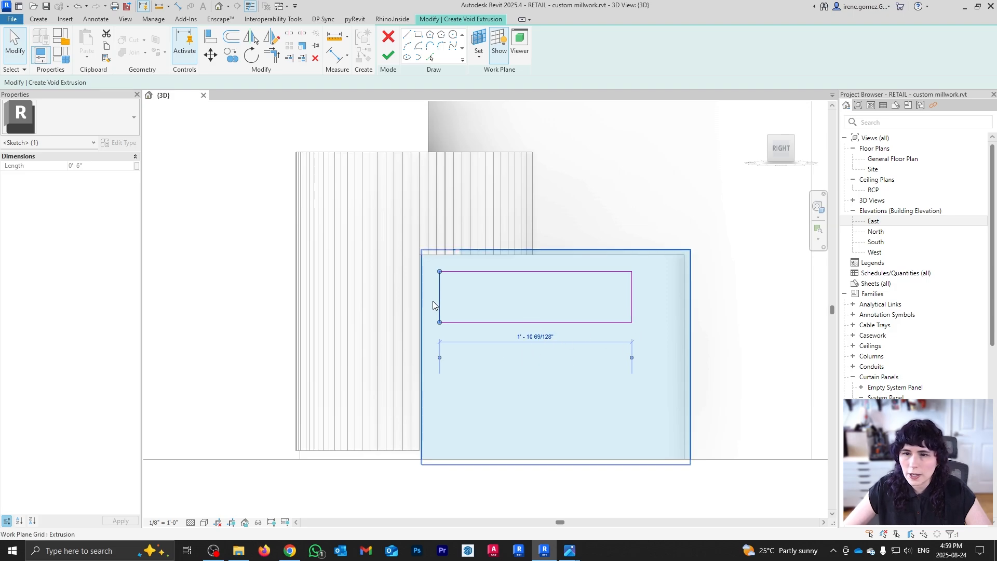
pyautogui.click(466, 271)
pyautogui.scroll(1, 412, 276)
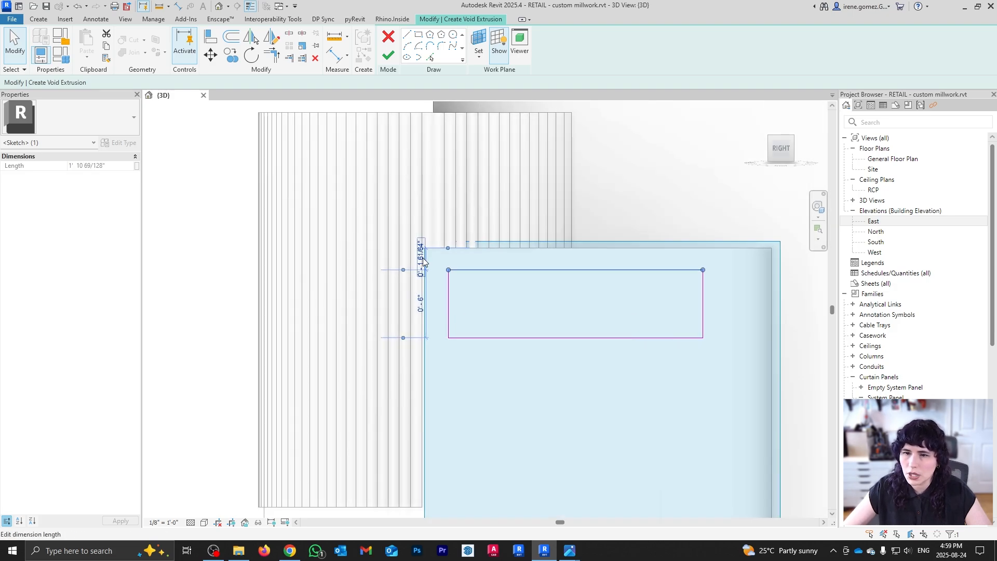
pyautogui.click(422, 257)
pyautogui.write('2')
pyautogui.press('Return')
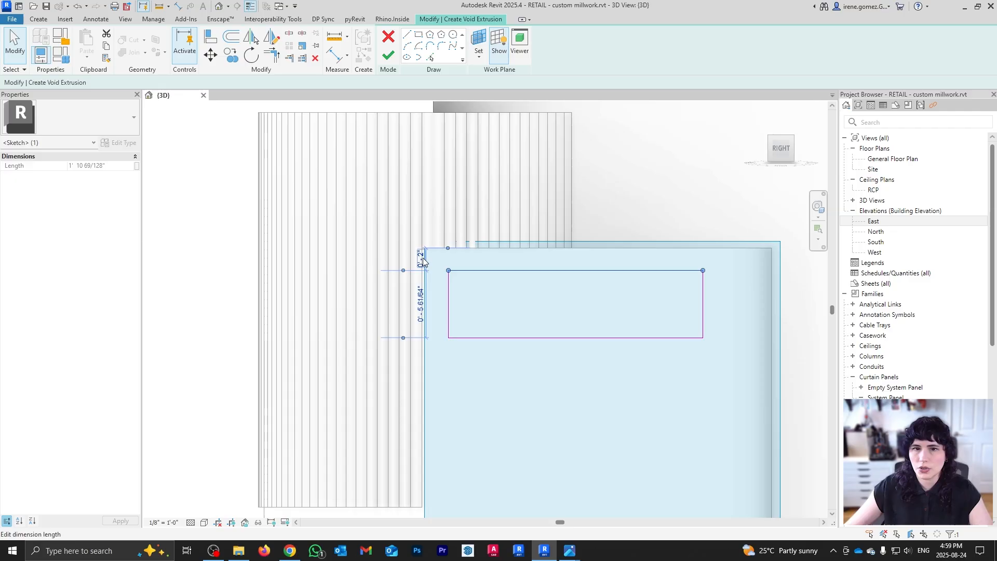
# - Move the void rectangle's lower edge to make the rectangle 8" high
pyautogui.click(479, 338)
pyautogui.scroll(-2, 506, 280)
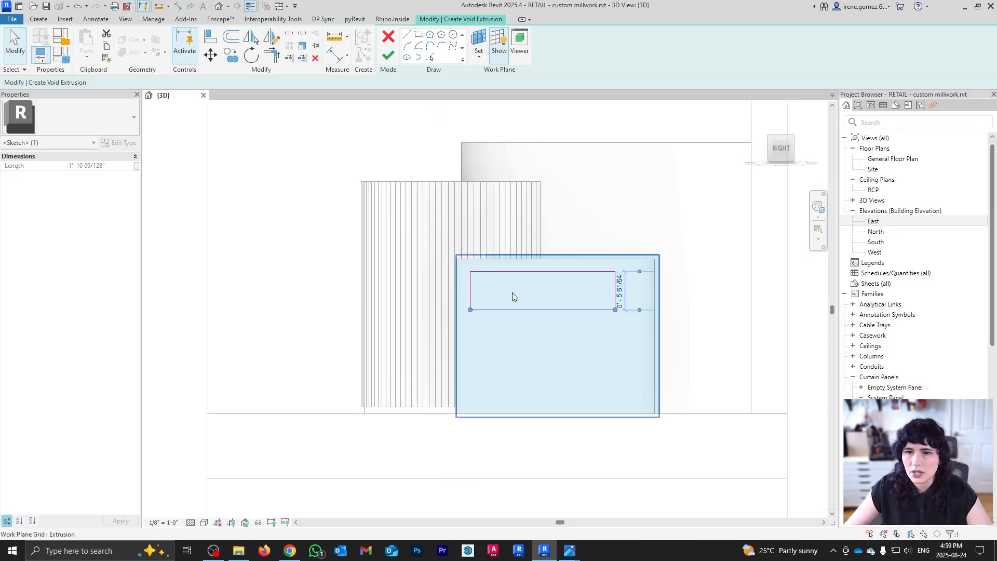
pyautogui.scroll(2, 563, 322)
pyautogui.click(635, 290)
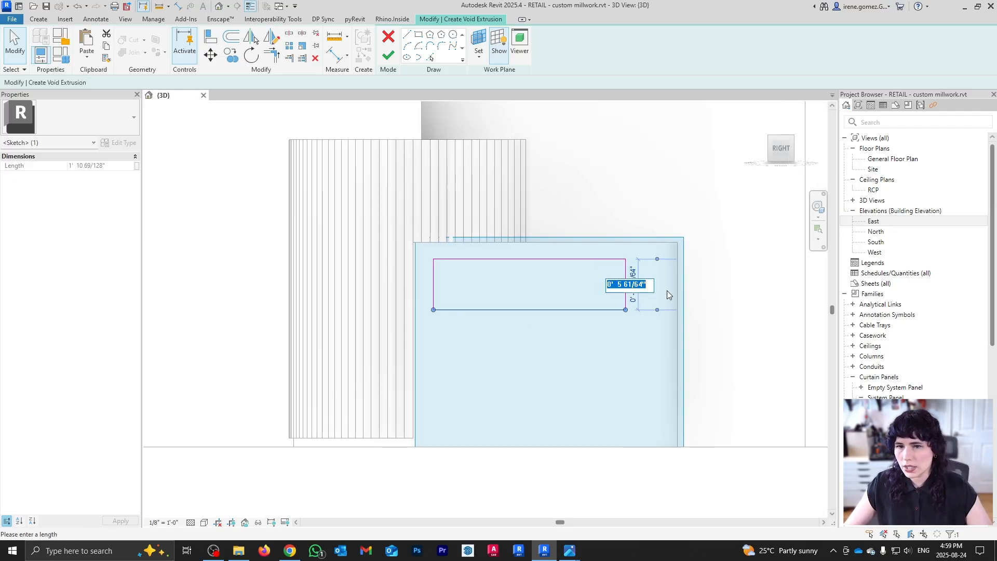
pyautogui.write('8')
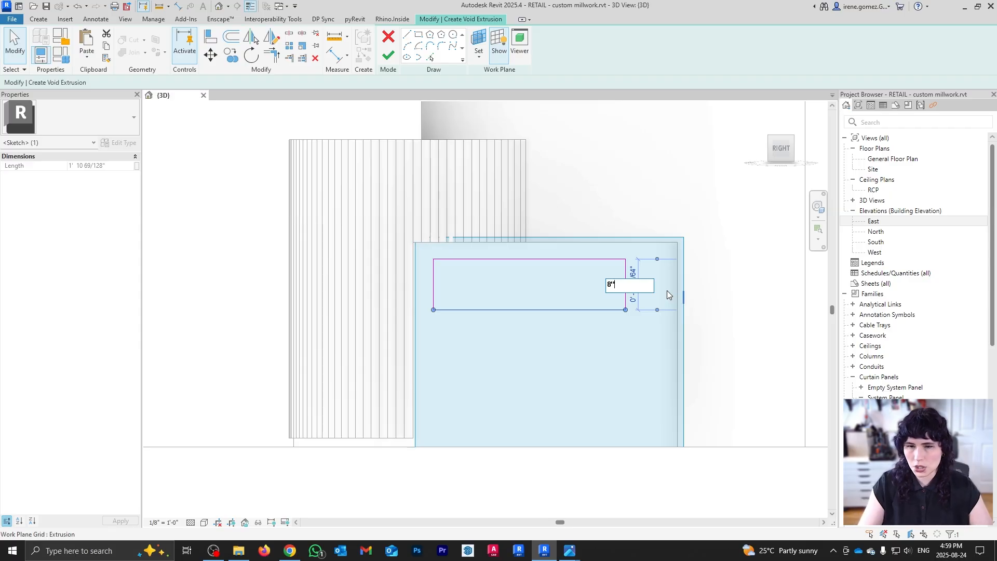
pyautogui.press('Return')
pyautogui.press('Escape')
pyautogui.scroll(1, 434, 294)
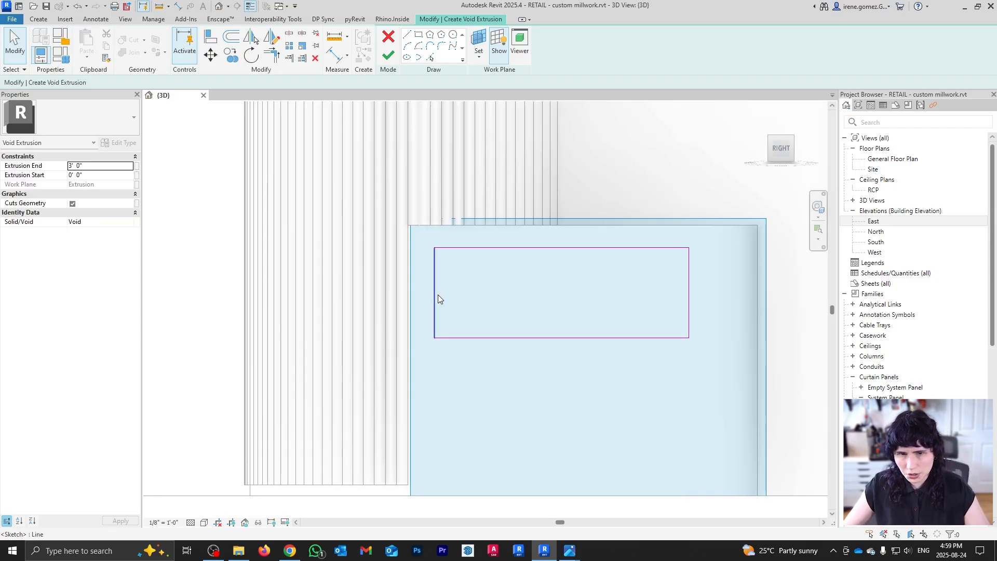
# - Set the void rectangle's edge nearest the fluted cladding 2" from the block's adjacent vertical edge
pyautogui.click(435, 294)
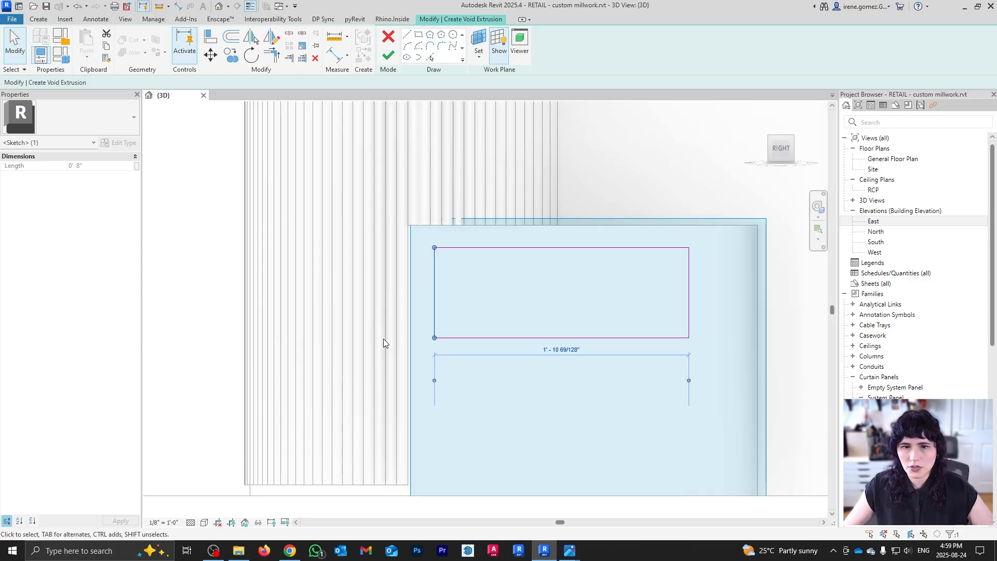
pyautogui.scroll(-1, 426, 434)
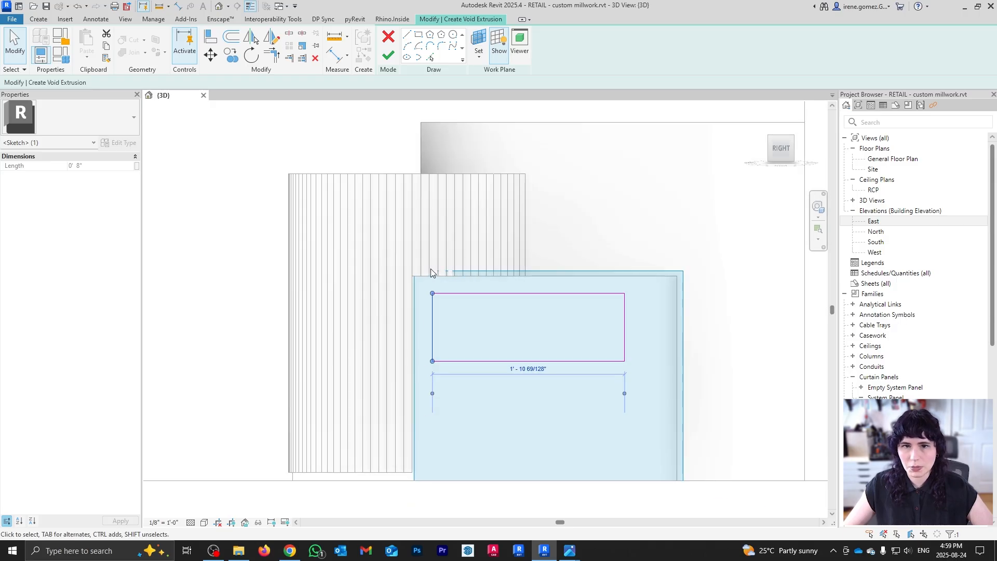
pyautogui.keyDown('shift'); pyautogui.moveTo(450, 232); pyautogui.dragTo(474, 321, button='middle'); pyautogui.keyUp('shift')
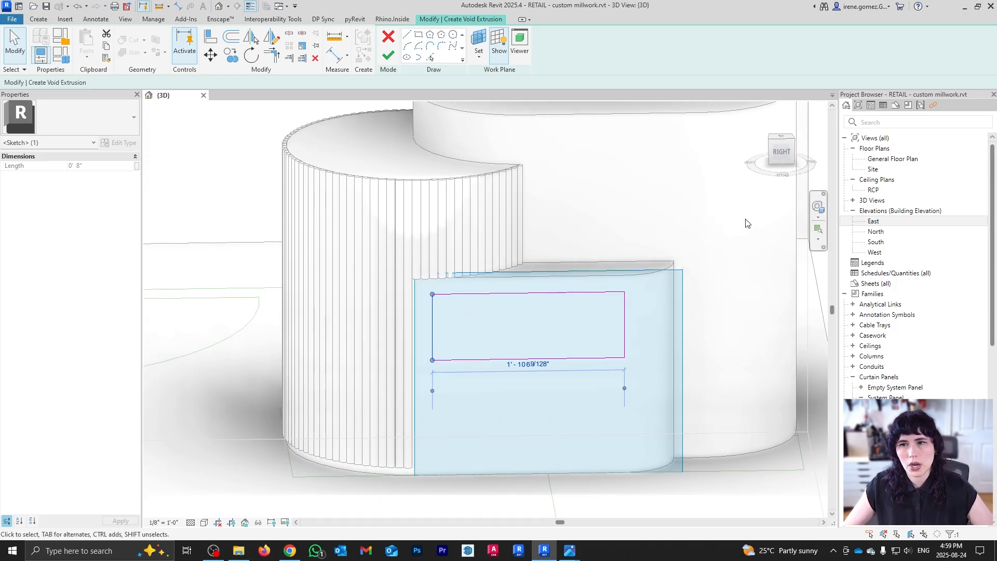
pyautogui.click(782, 154)
pyautogui.scroll(-7, 435, 250)
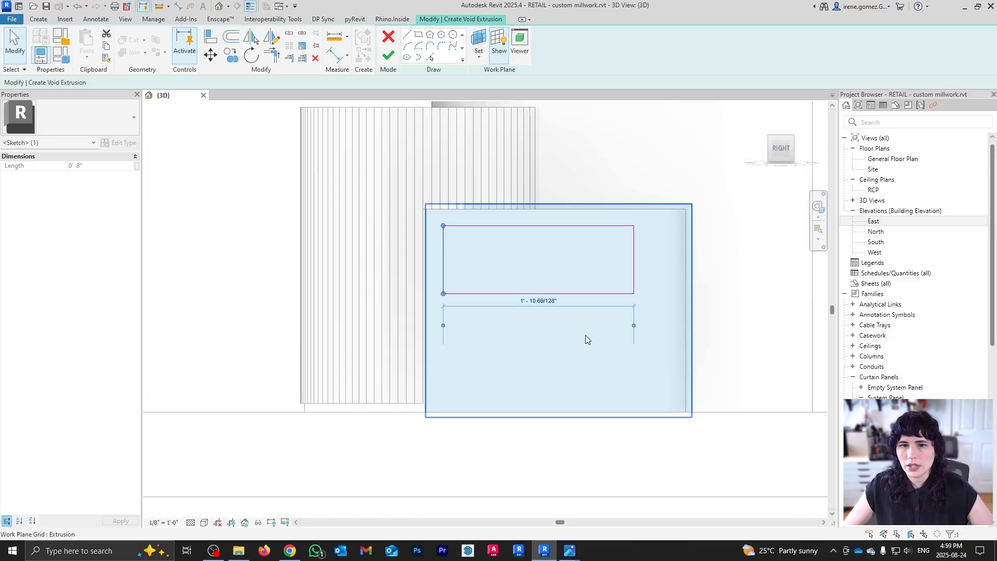
pyautogui.scroll(1, 603, 333)
pyautogui.moveTo(644, 325); pyautogui.dragTo(405, 419)
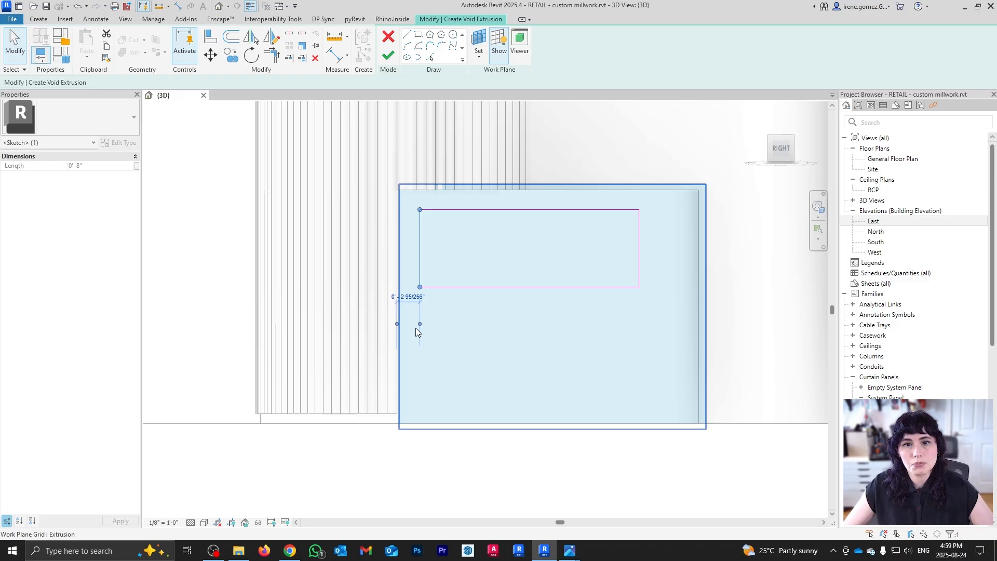
pyautogui.click(410, 296)
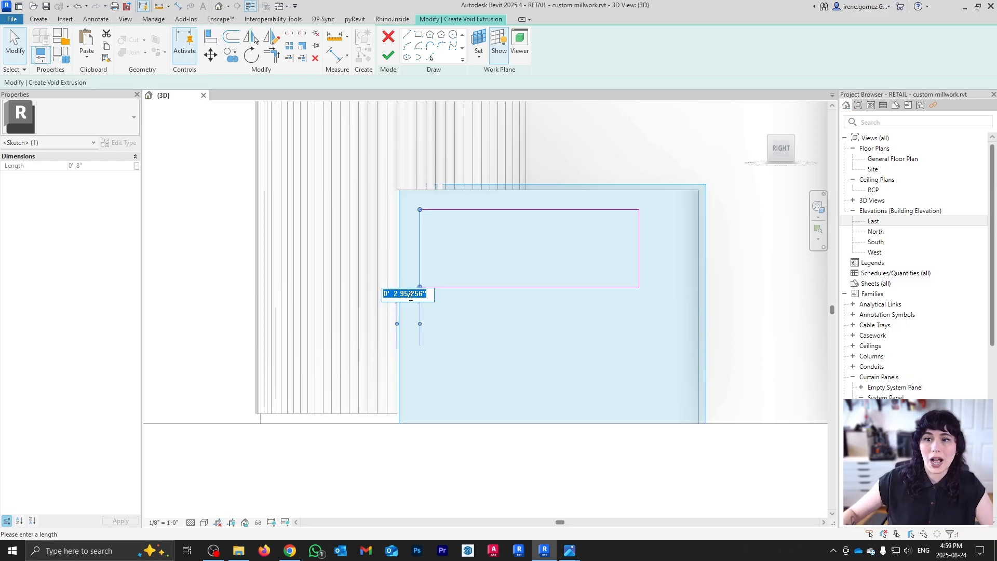
pyautogui.press('Return')
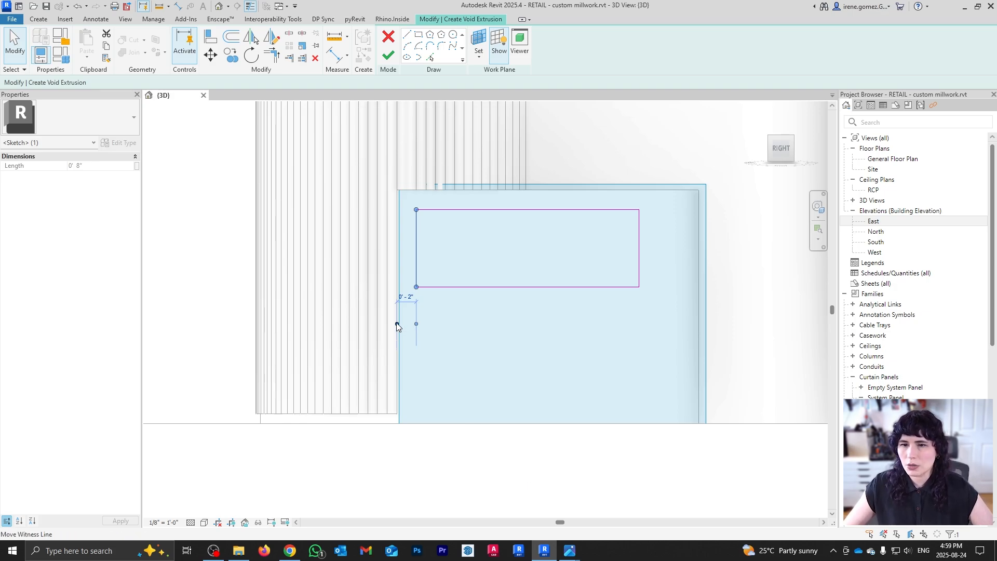
# - Measure from the rectangle's edge beside the fluted cladding to the block's far side by repositioning the temporary dimension's witness lines
pyautogui.moveTo(397, 324); pyautogui.dragTo(699, 308)
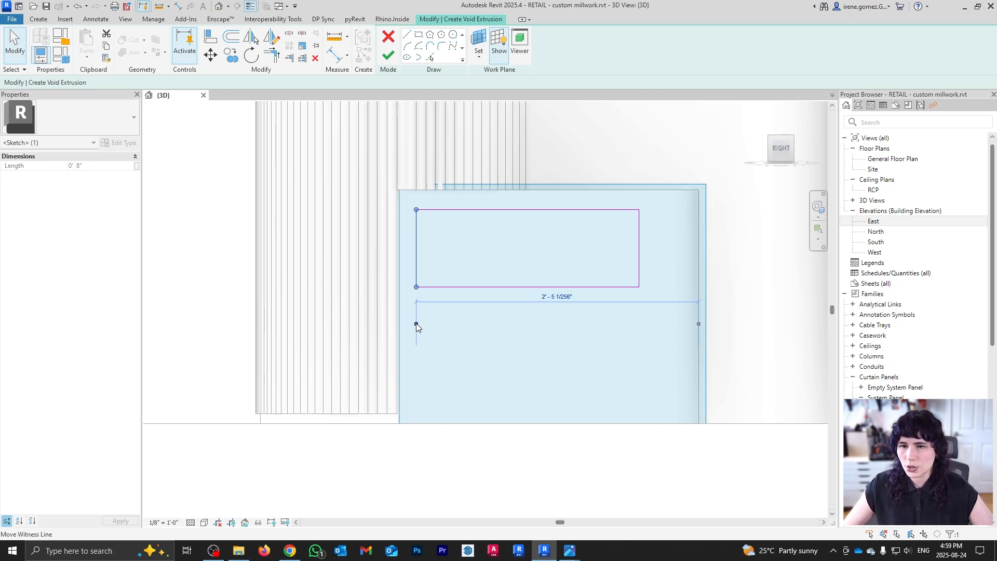
pyautogui.moveTo(416, 323)
pyautogui.mouseDown()
pyautogui.moveTo(639, 282)
pyautogui.moveTo(638, 209)
pyautogui.mouseUp()
pyautogui.moveTo(702, 319); pyautogui.dragTo(639, 285)
pyautogui.moveTo(416, 324); pyautogui.dragTo(699, 315)
pyautogui.click(628, 466)
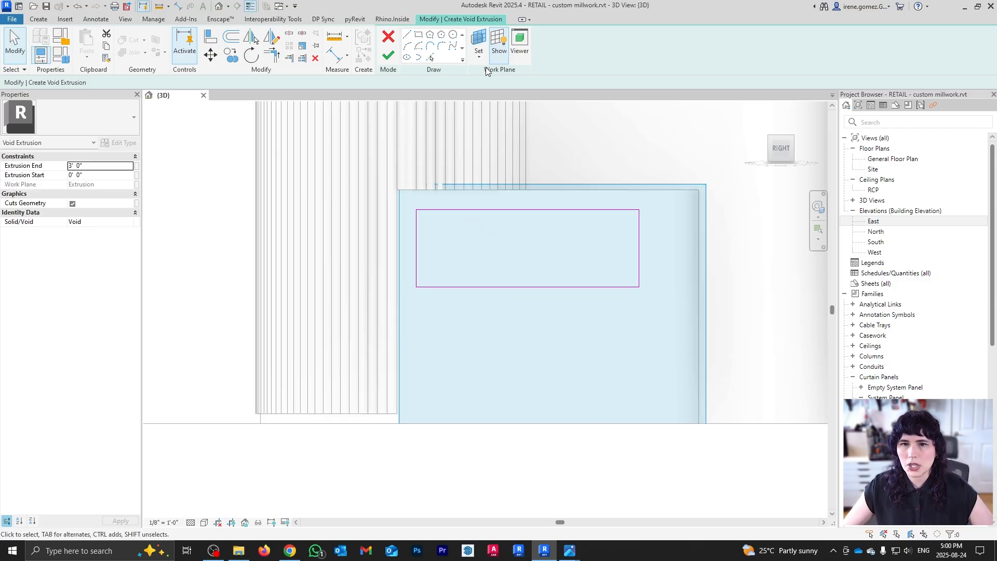
# - Fillet all four corners of the void rectangle with freehand radii of about 2 1/2" to 3 3/4"
pyautogui.click(444, 48)
pyautogui.click(416, 223)
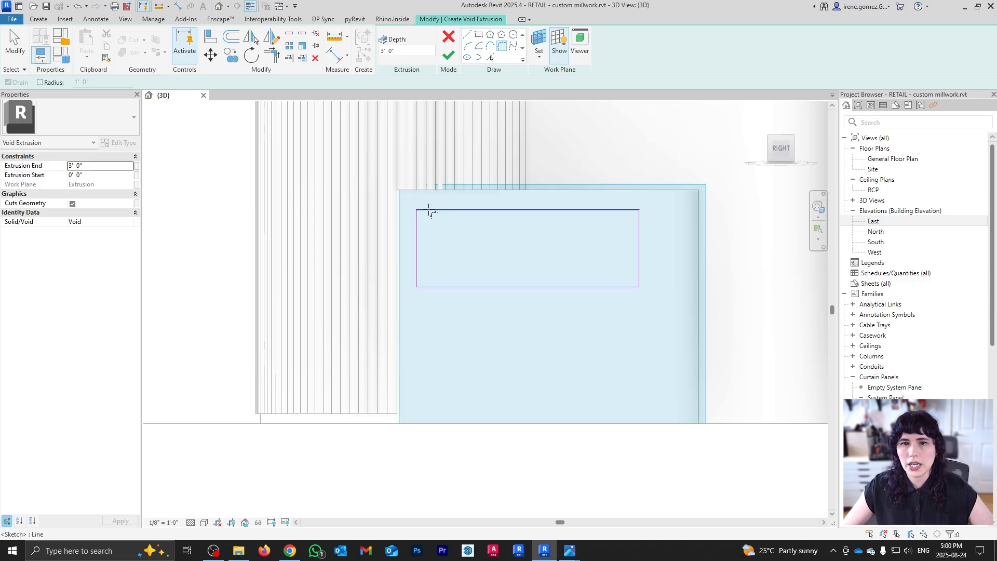
pyautogui.click(432, 287)
pyautogui.click(428, 277)
pyautogui.click(613, 288)
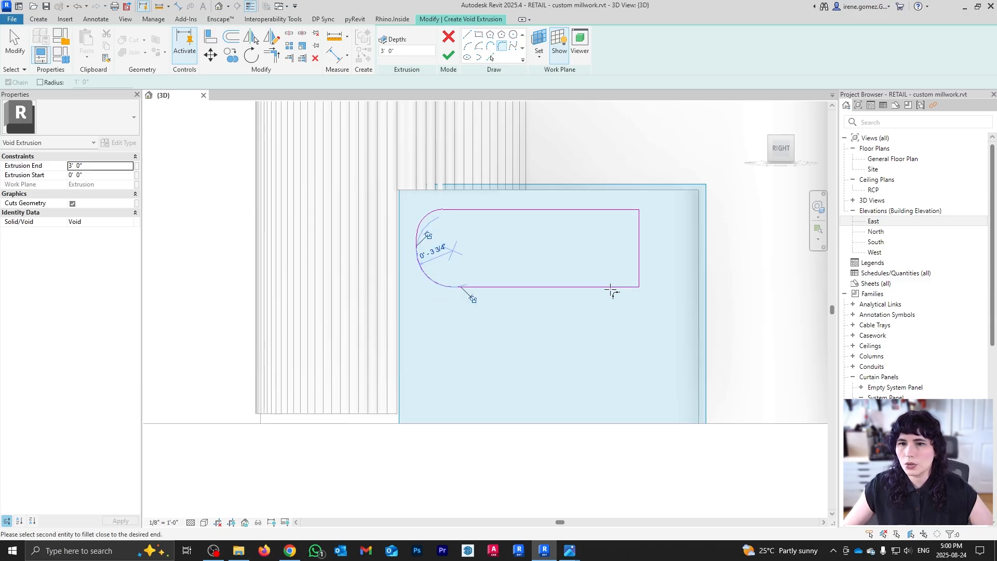
pyautogui.click(638, 273)
pyautogui.click(633, 276)
pyautogui.click(639, 235)
pyautogui.click(631, 209)
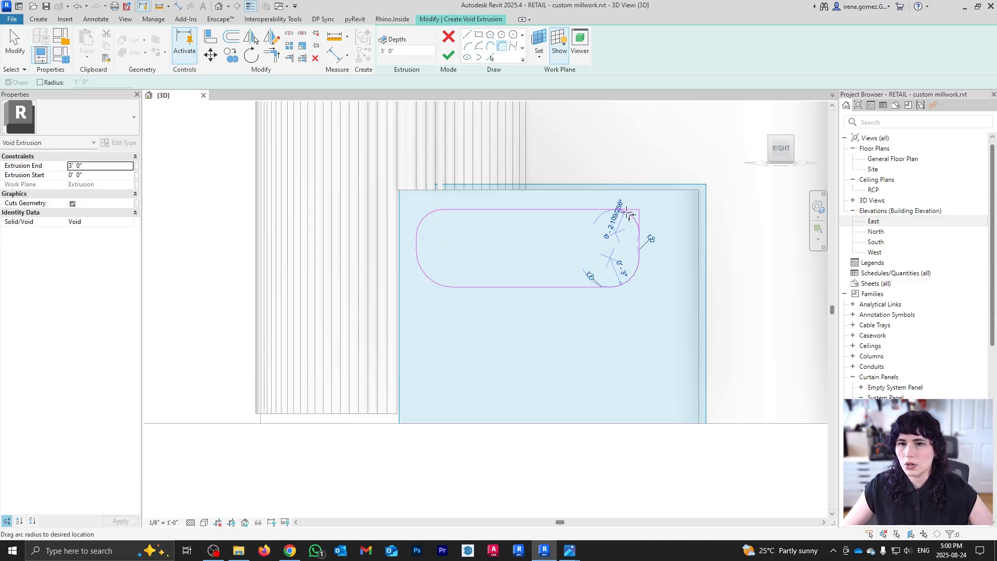
pyautogui.click(629, 215)
pyautogui.press('Escape')
# - Set the corner fillet radius to 4" so the void profile becomes a capsule with fully rounded ends
pyautogui.click(421, 225)
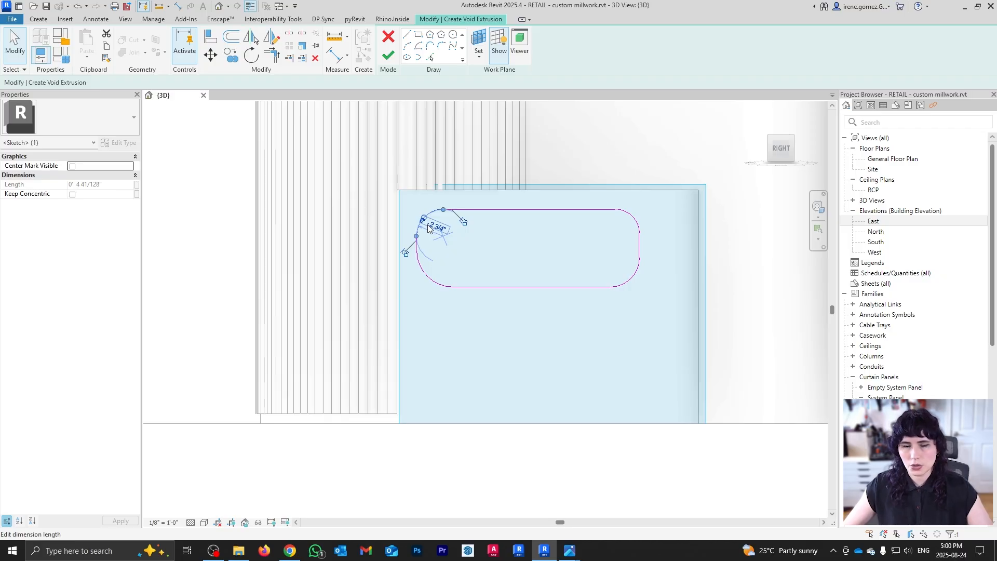
pyautogui.click(429, 229)
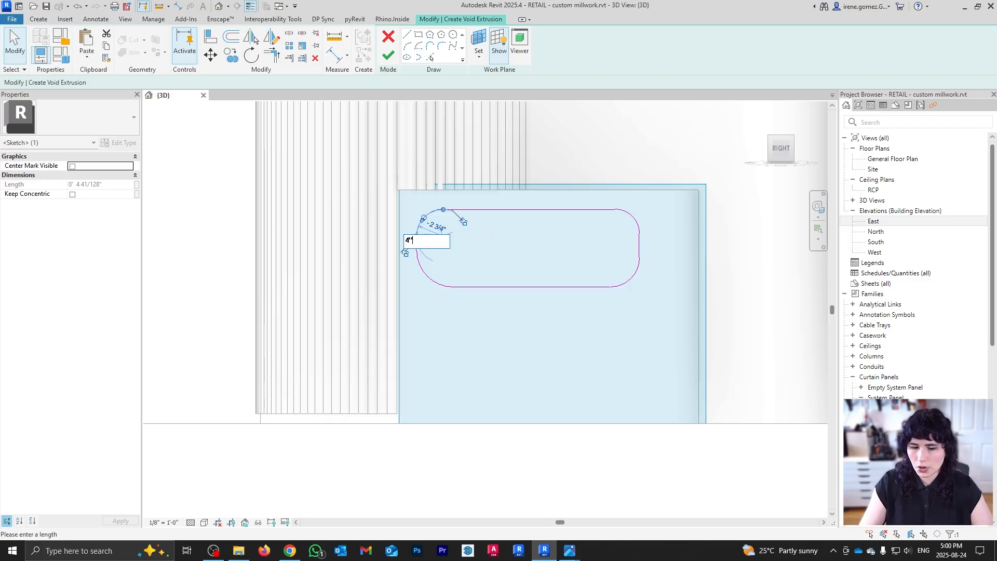
pyautogui.write('4"')
pyautogui.press('Return')
pyautogui.click(325, 331)
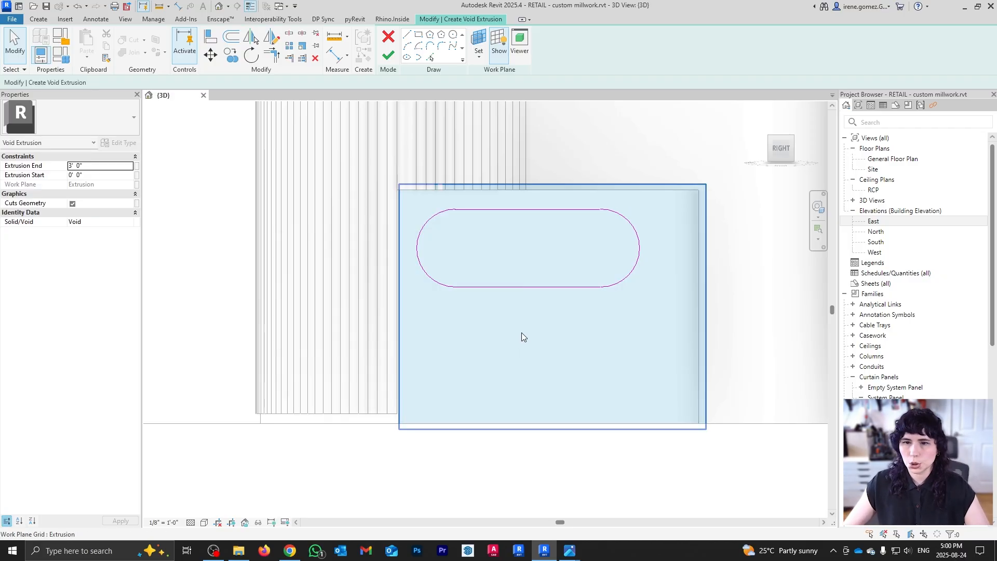
# - Copy the capsule profile 10" straight down to make a second niche outline 2" below the first
pyautogui.moveTo(394, 198)
pyautogui.mouseDown()
pyautogui.moveTo(619, 309)
pyautogui.moveTo(659, 313)
pyautogui.mouseUp()
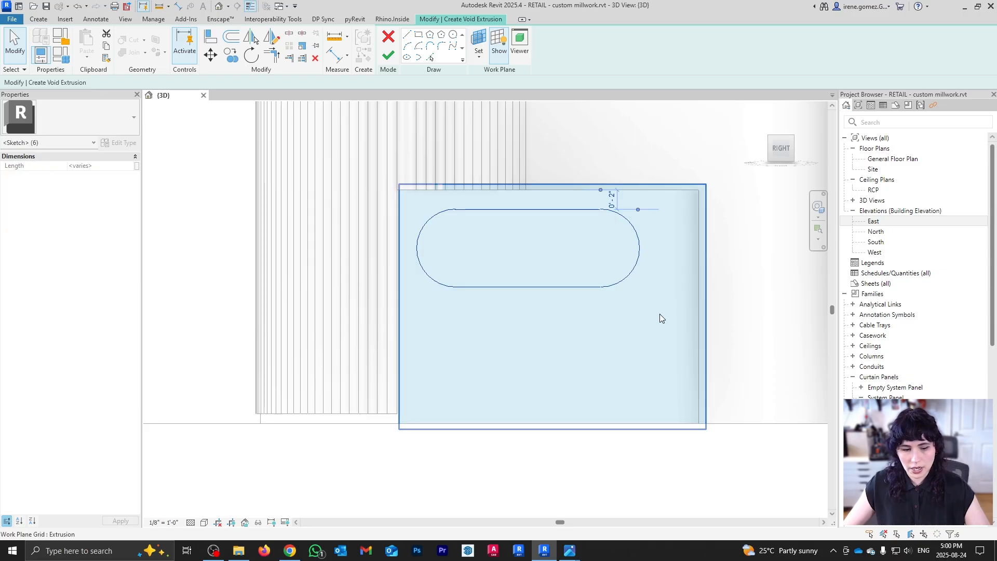
pyautogui.press('Return')
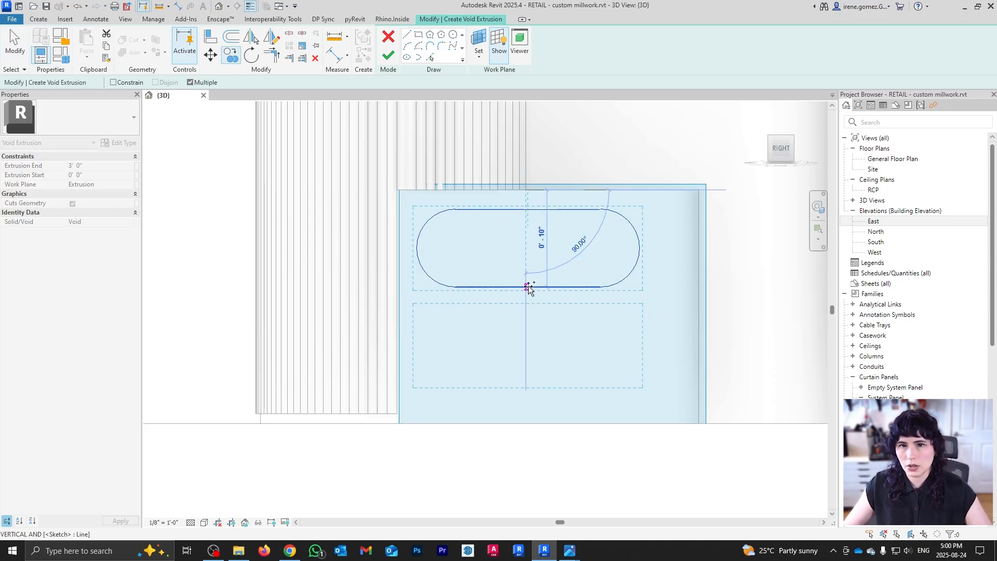
pyautogui.click(529, 286)
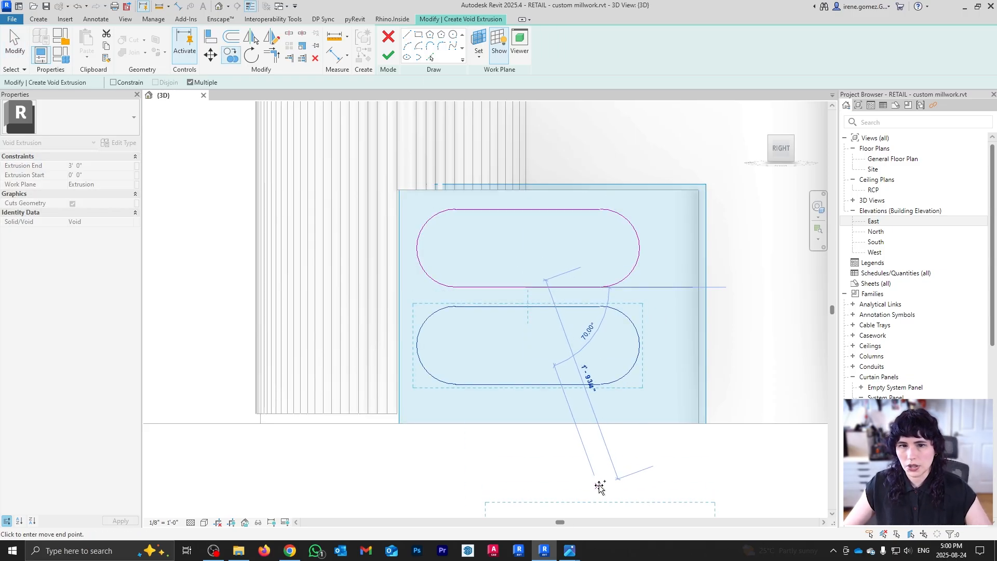
pyautogui.press('Escape')
pyautogui.press('Escape')
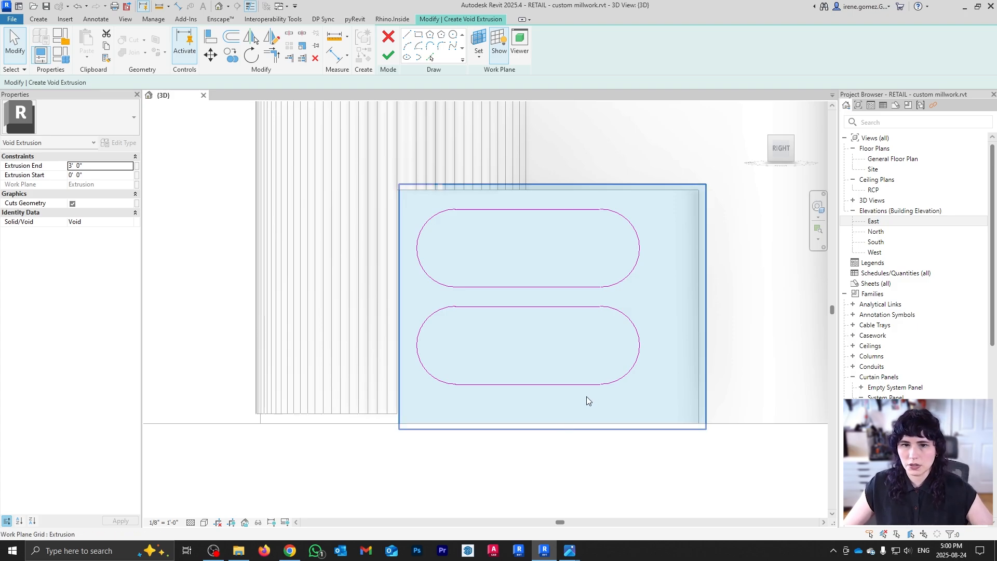
# - Finish the void extrusion sketch with both capsule outlines and unjoin the conflicting elements
pyautogui.moveTo(390, 290); pyautogui.dragTo(666, 420)
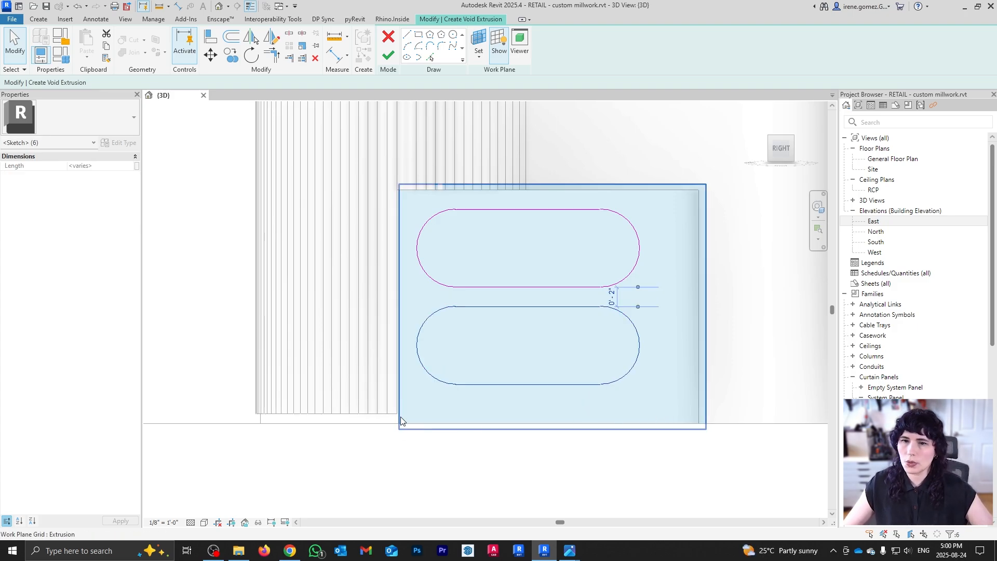
pyautogui.click(673, 477)
pyautogui.keyDown('shift'); pyautogui.moveTo(534, 184); pyautogui.dragTo(457, 270, button='middle'); pyautogui.keyUp('shift')
pyautogui.click(389, 55)
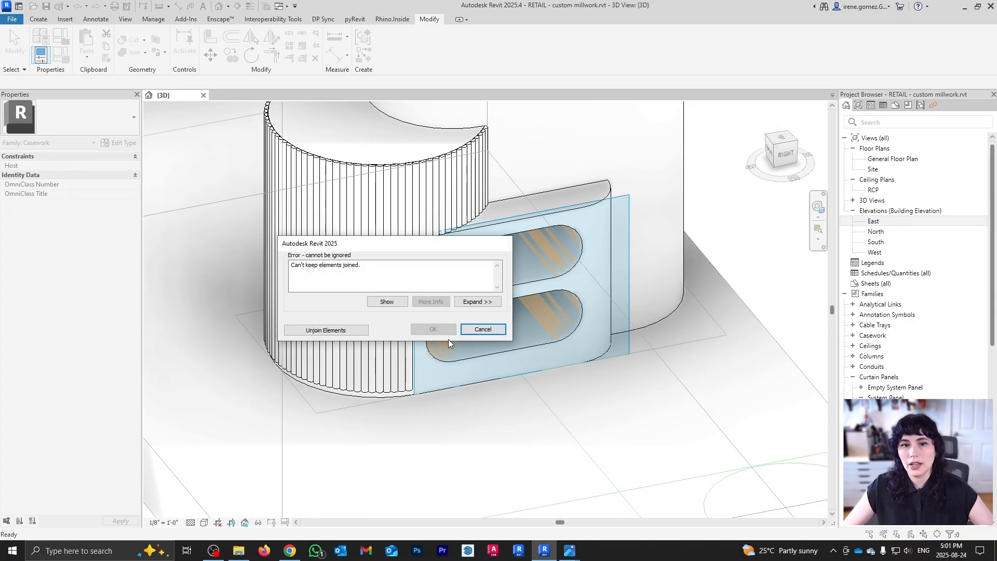
pyautogui.click(350, 332)
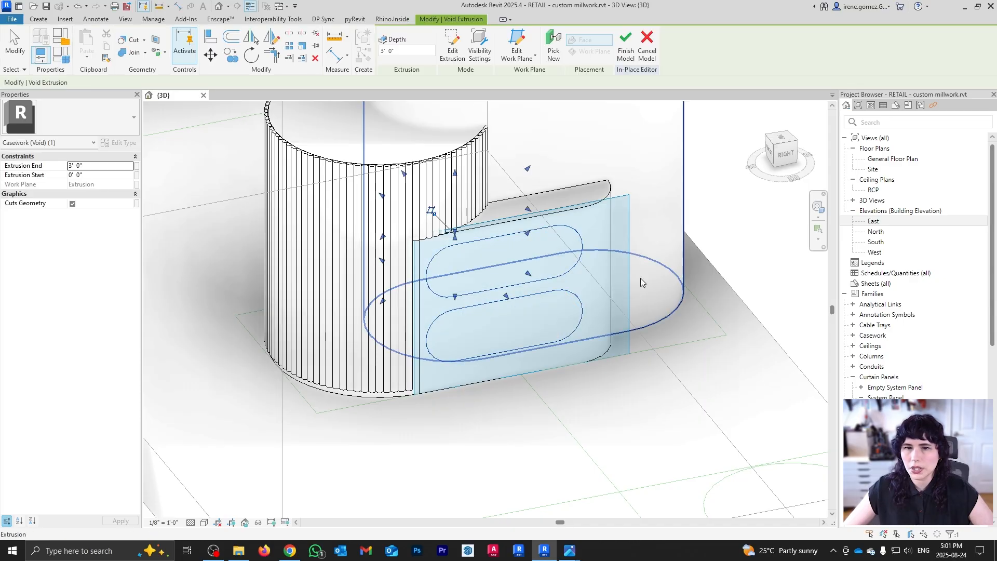
# - Shorten the void extrusion to the tall block's side face so both niches cut only into the low front block
pyautogui.scroll(-3, 484, 314)
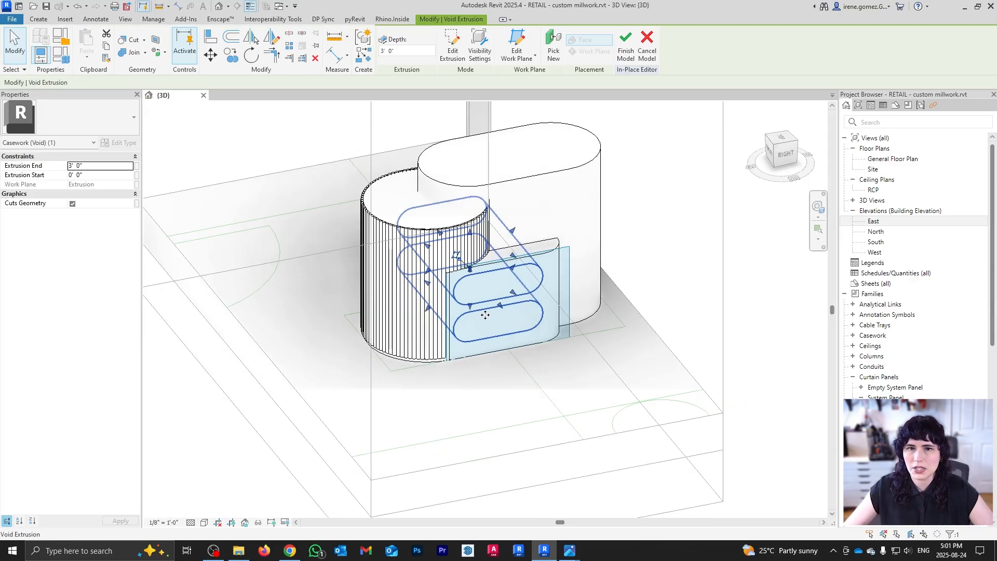
pyautogui.click(659, 303)
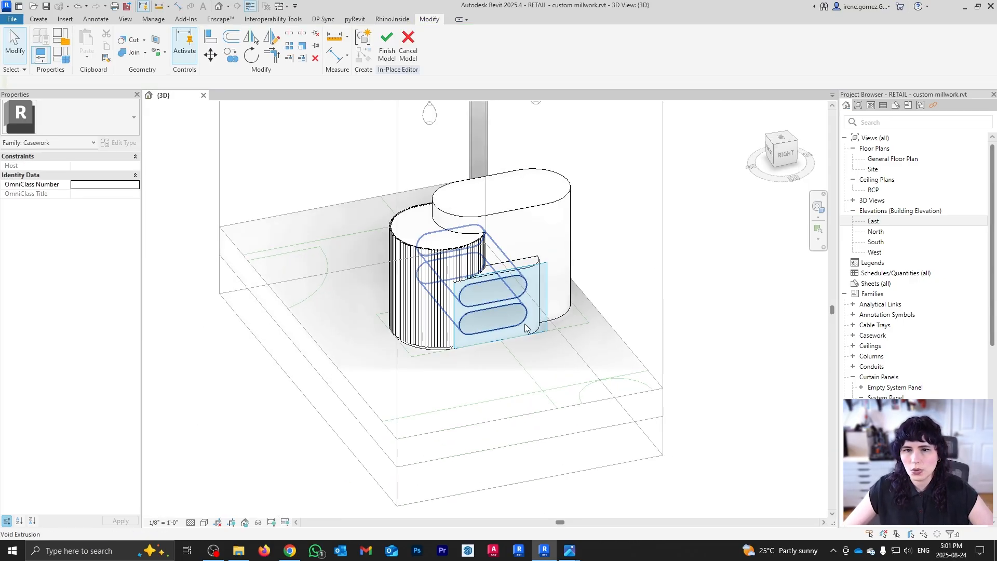
pyautogui.keyDown('shift'); pyautogui.moveTo(499, 329); pyautogui.dragTo(548, 345, button='middle'); pyautogui.keyUp('shift')
pyautogui.scroll(4, 475, 344)
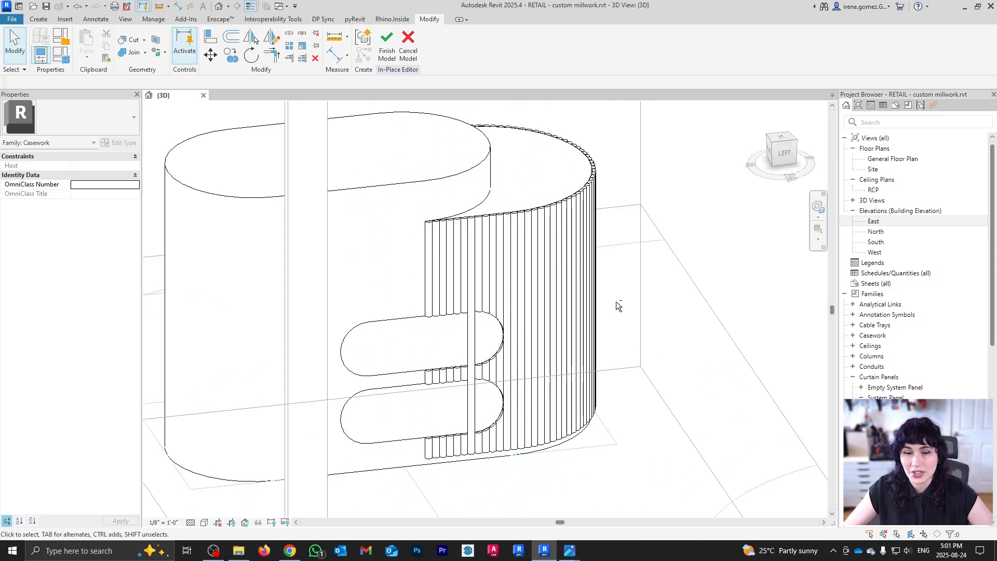
pyautogui.keyDown('shift'); pyautogui.moveTo(475, 328); pyautogui.dragTo(482, 374, button='middle'); pyautogui.keyUp('shift')
pyautogui.scroll(1, 354, 289)
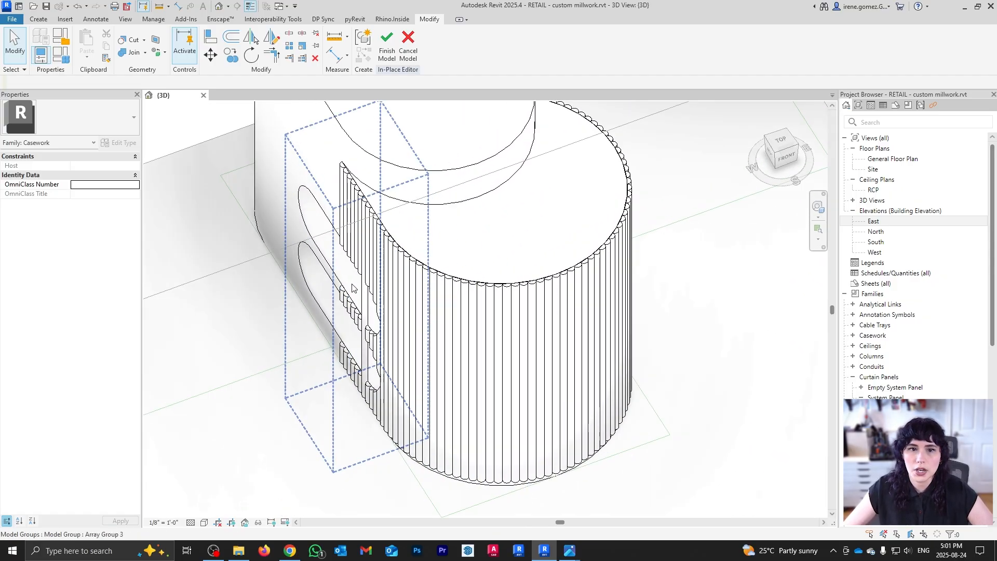
pyautogui.click(317, 246)
pyautogui.keyDown('shift'); pyautogui.moveTo(317, 246); pyautogui.dragTo(480, 421, button='middle'); pyautogui.keyUp('shift')
pyautogui.click(781, 149)
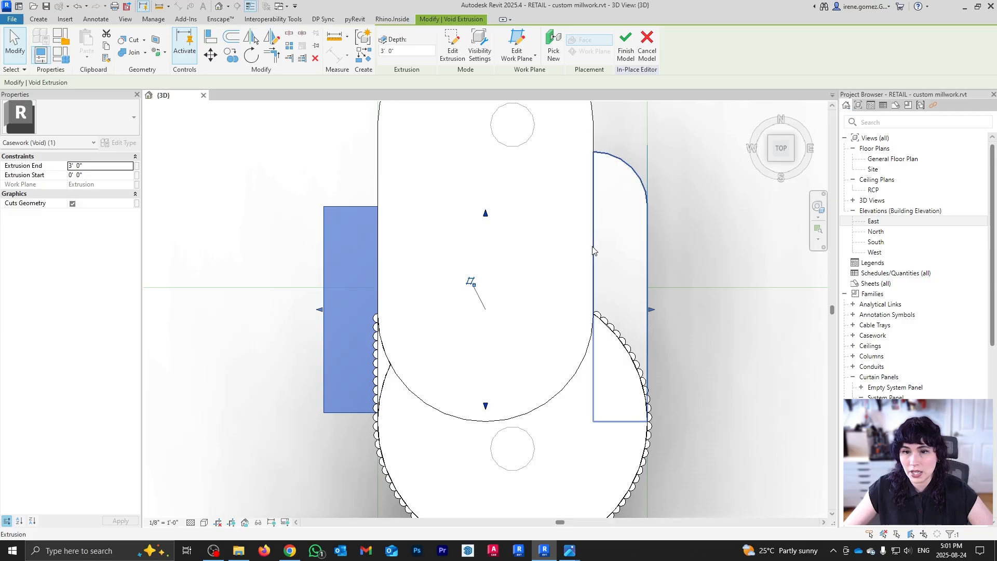
pyautogui.moveTo(320, 309); pyautogui.dragTo(594, 190)
pyautogui.keyDown('shift'); pyautogui.moveTo(579, 383); pyautogui.dragTo(663, 450, button='middle'); pyautogui.keyUp('shift')
pyautogui.click(662, 450)
pyautogui.keyDown('shift'); pyautogui.moveTo(536, 392); pyautogui.dragTo(641, 356, button='middle'); pyautogui.keyUp('shift')
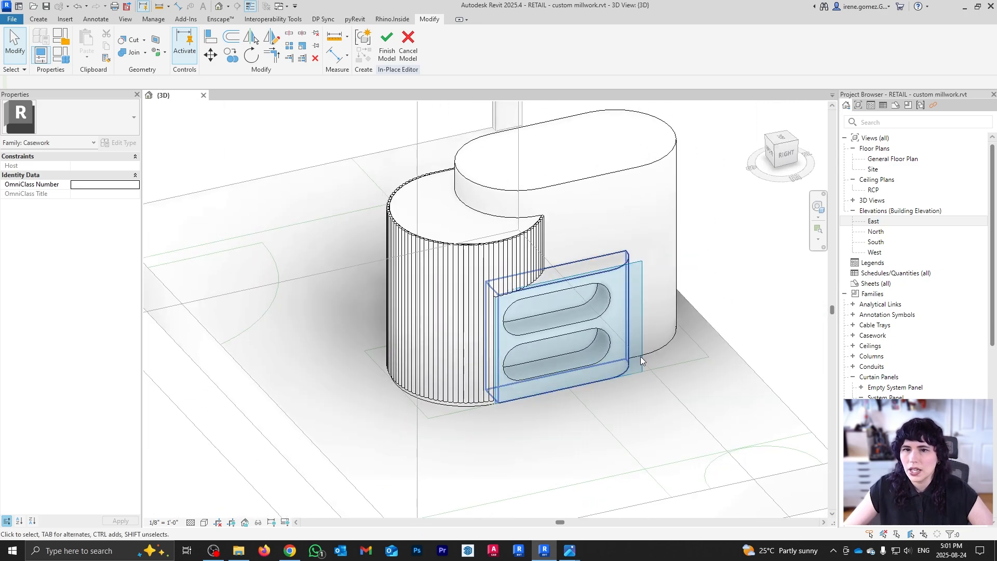
# - Examine the niche in the tall block on the counter's reference photo, and return to the Revit model
pyautogui.click(569, 551)
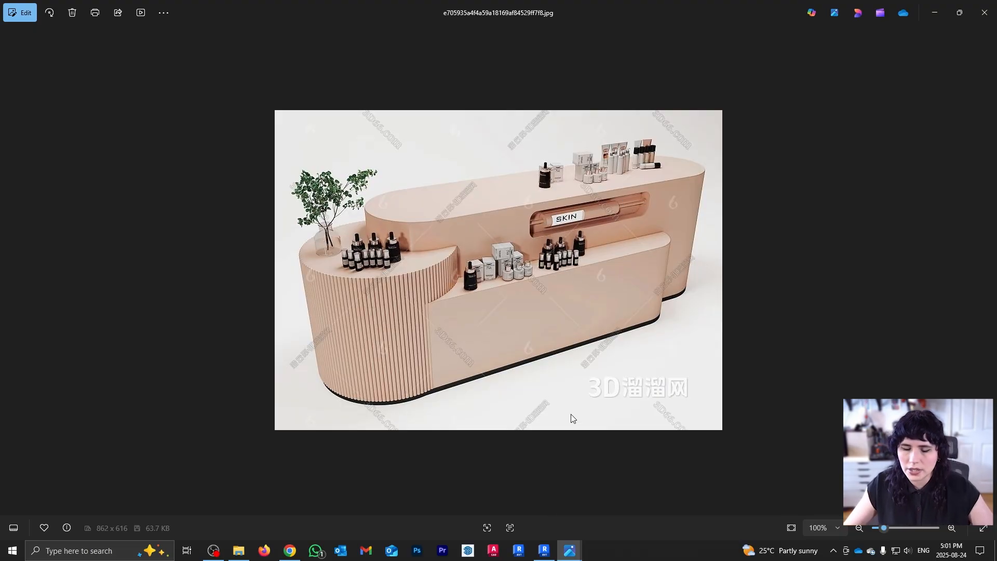
pyautogui.click(552, 551)
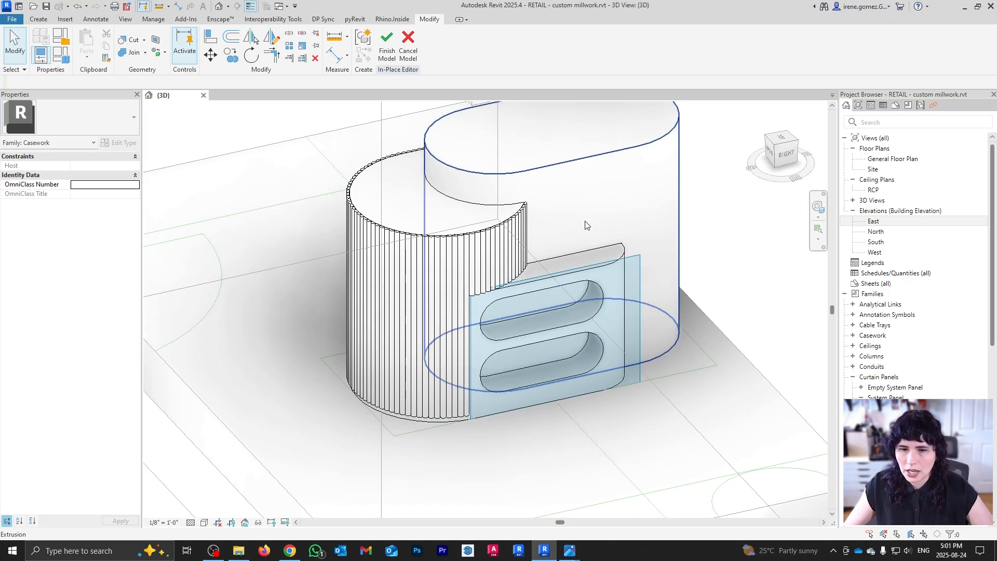
pyautogui.moveTo(632, 246); pyautogui.dragTo(602, 309, button='middle')
pyautogui.scroll(1, 623, 311)
pyautogui.keyDown('shift'); pyautogui.moveTo(626, 315); pyautogui.dragTo(615, 343, button='middle'); pyautogui.keyUp('shift')
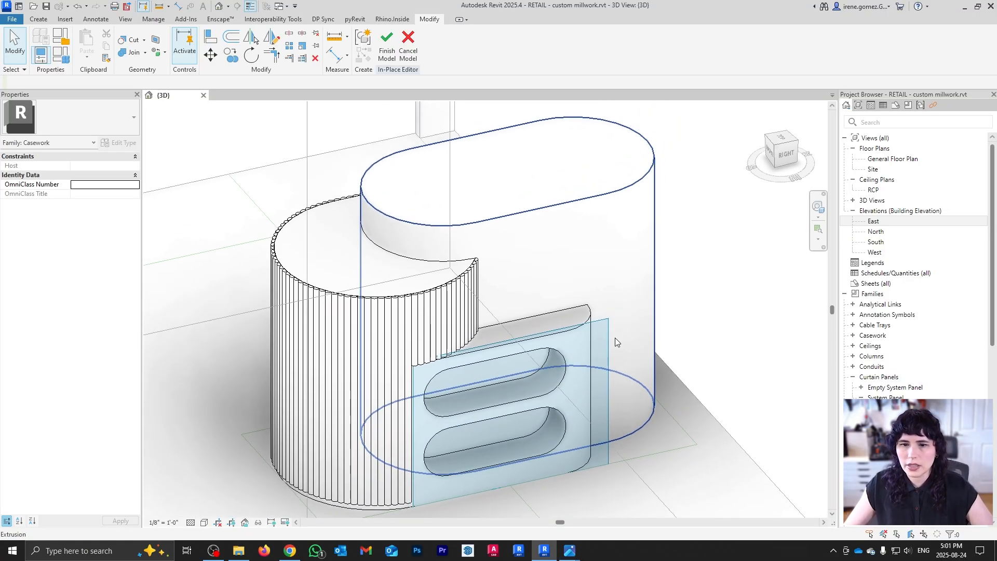
# - Set the work plane to the tall block's flat face above the low front block
pyautogui.click(39, 19)
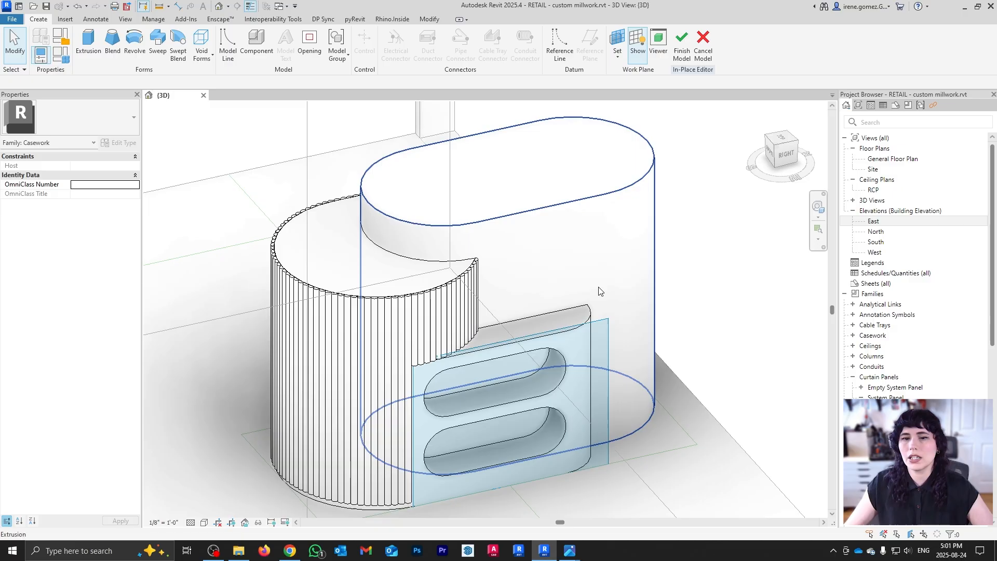
pyautogui.keyDown('shift'); pyautogui.moveTo(615, 288); pyautogui.dragTo(519, 214, button='middle'); pyautogui.keyUp('shift')
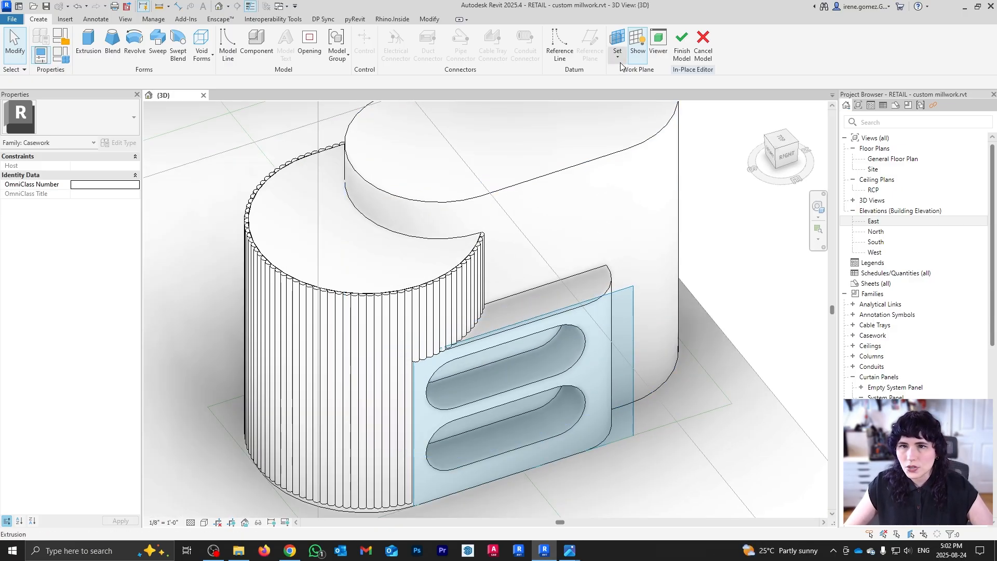
pyautogui.click(637, 48)
pyautogui.press('Escape')
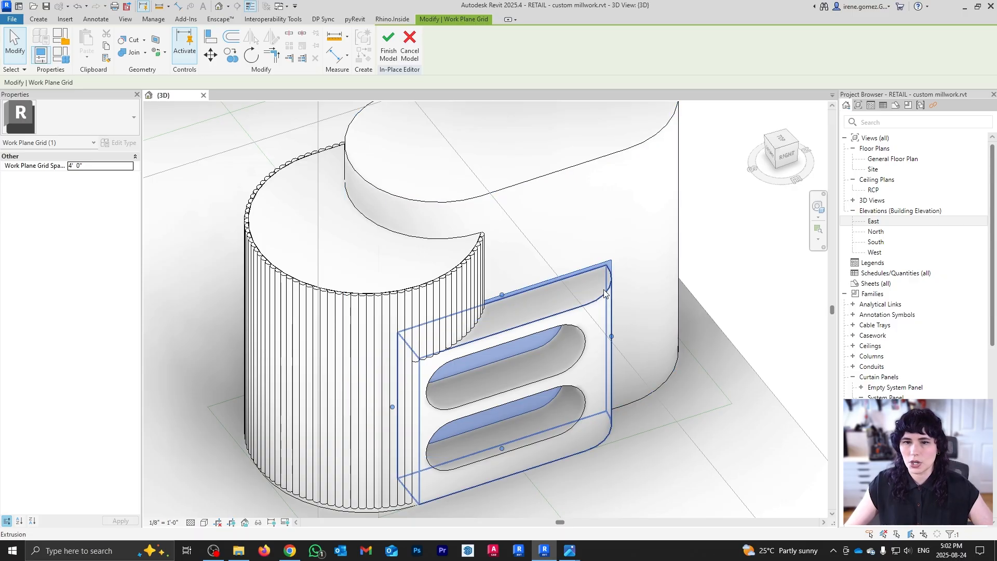
# - Enlarge the work plane grid upward and lengthwise so it spans the tall block's face
pyautogui.keyDown('shift'); pyautogui.moveTo(603, 288); pyautogui.dragTo(633, 370, button='middle'); pyautogui.keyUp('shift')
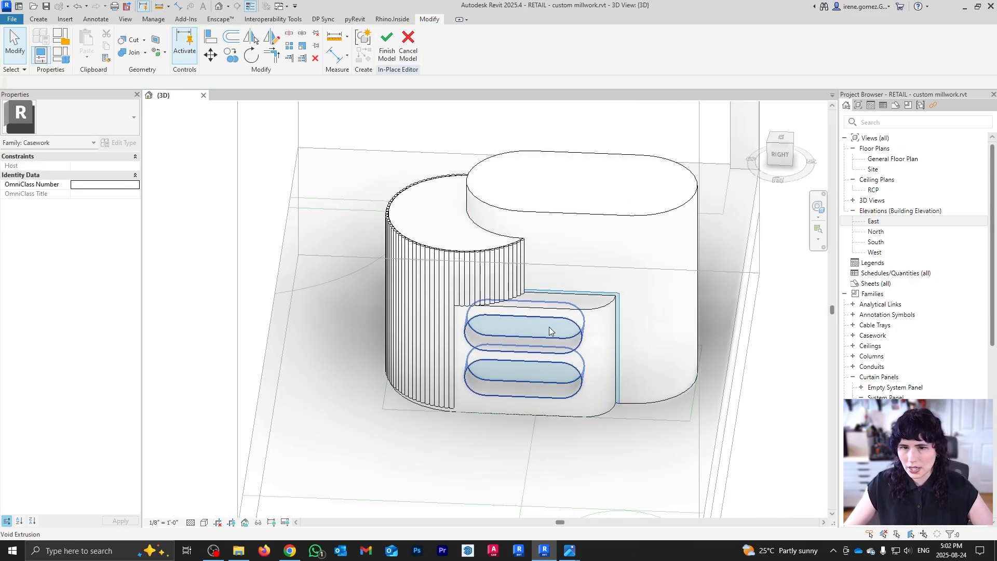
pyautogui.click(619, 330)
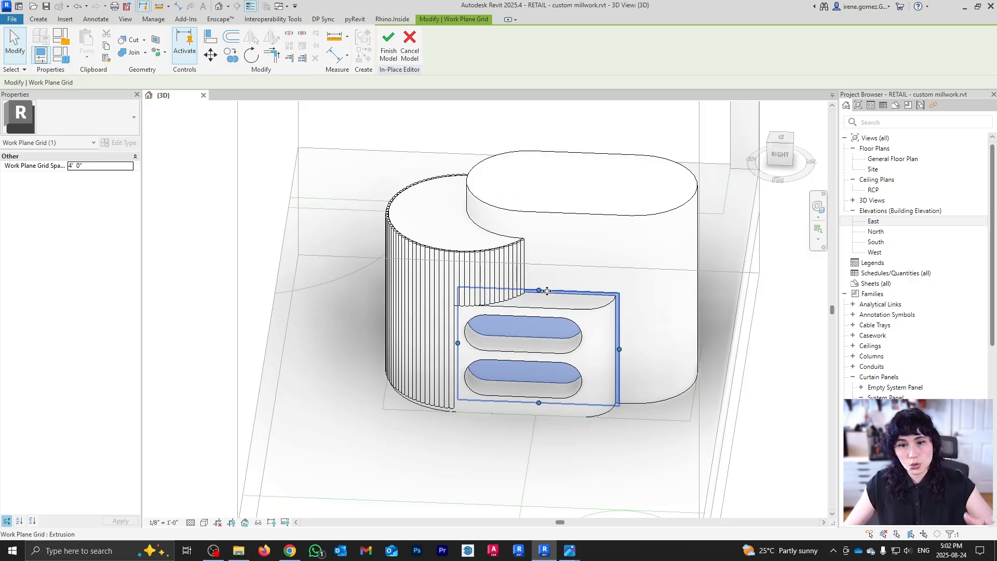
pyautogui.moveTo(539, 291); pyautogui.dragTo(564, 227)
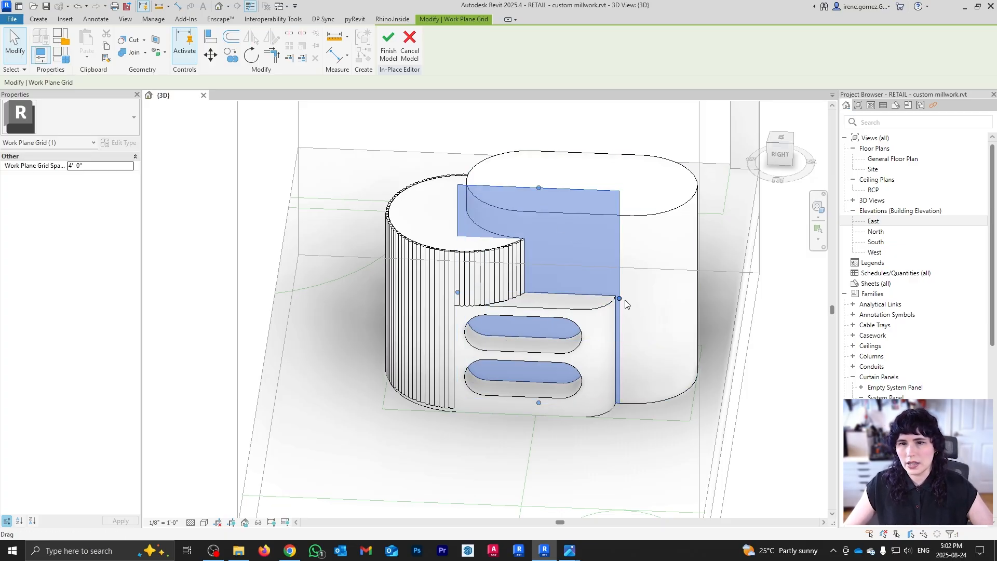
pyautogui.moveTo(619, 299); pyautogui.dragTo(662, 302)
pyautogui.click(775, 424)
pyautogui.keyDown('shift'); pyautogui.moveTo(700, 386); pyautogui.dragTo(631, 232, button='middle'); pyautogui.keyUp('shift')
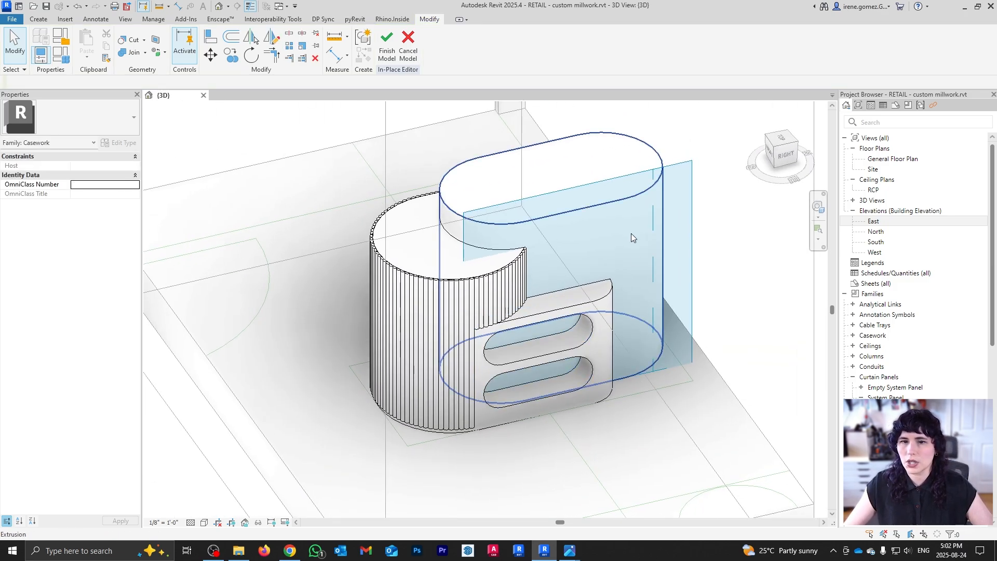
# - Start a void extrusion and sketch a rectangle about 1'-9" by 6" on the upper part of the tall block's face
pyautogui.scroll(2, 630, 229)
pyautogui.click(48, 20)
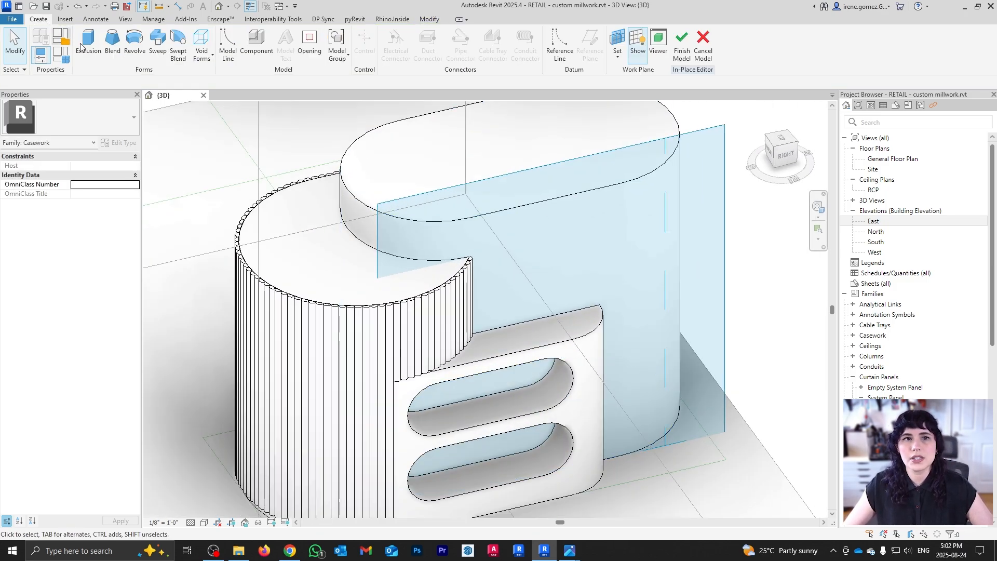
pyautogui.click(209, 32)
pyautogui.click(783, 154)
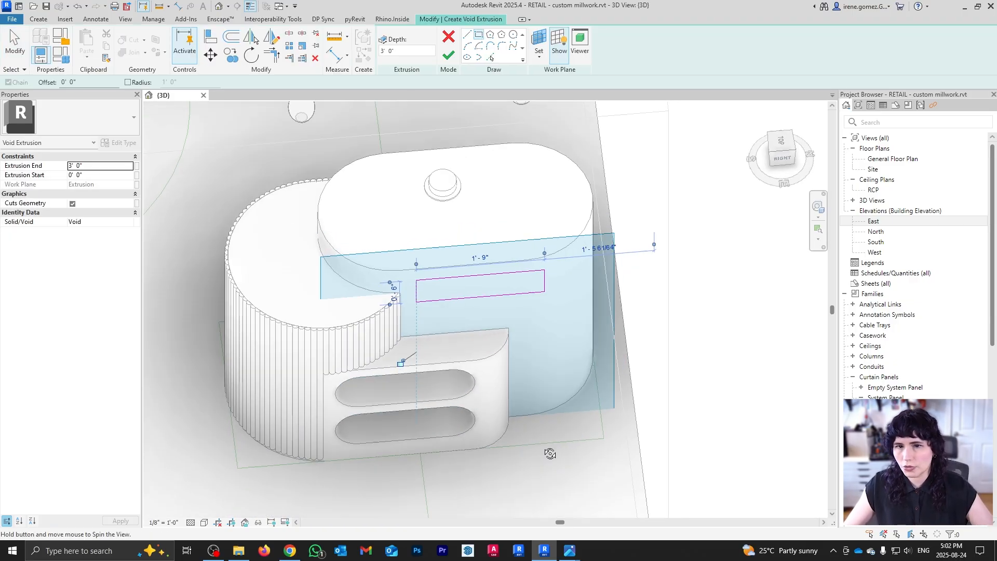
pyautogui.scroll(5, 669, 302)
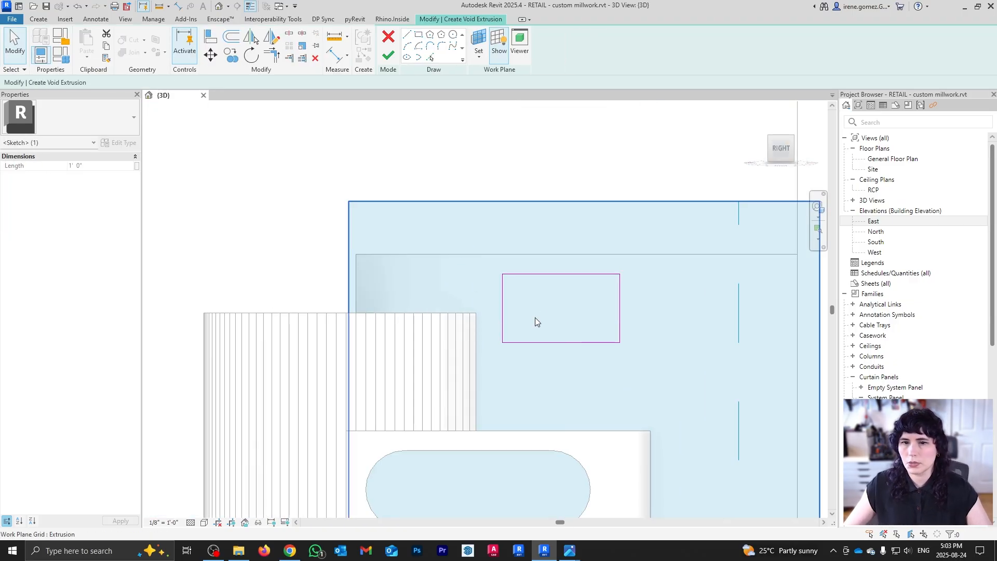
# - Set the void rectangle's near end 2" from the edge of the fluted block
pyautogui.click(501, 307)
pyautogui.click(488, 351)
pyautogui.write('2')
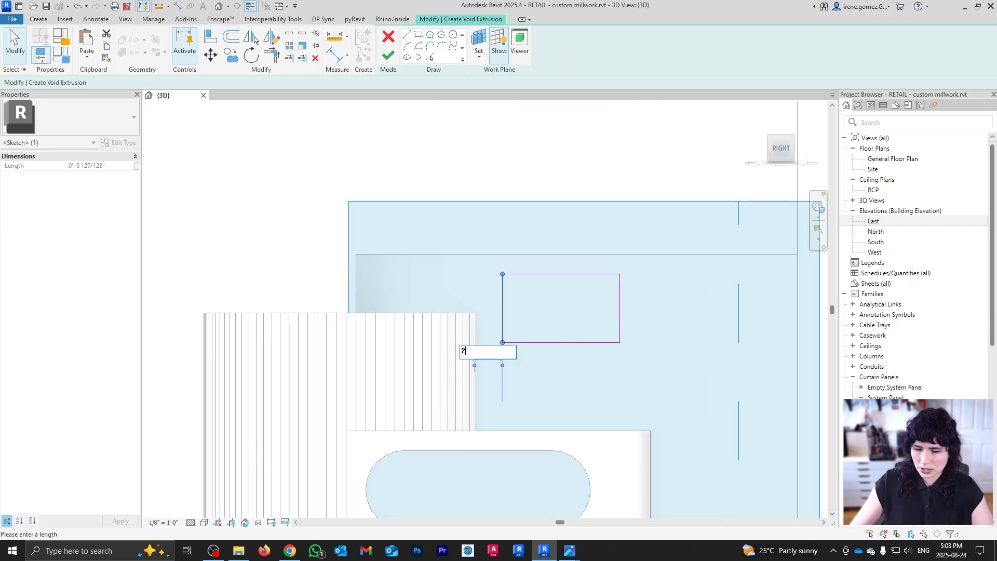
pyautogui.press('Return')
pyautogui.click(612, 307)
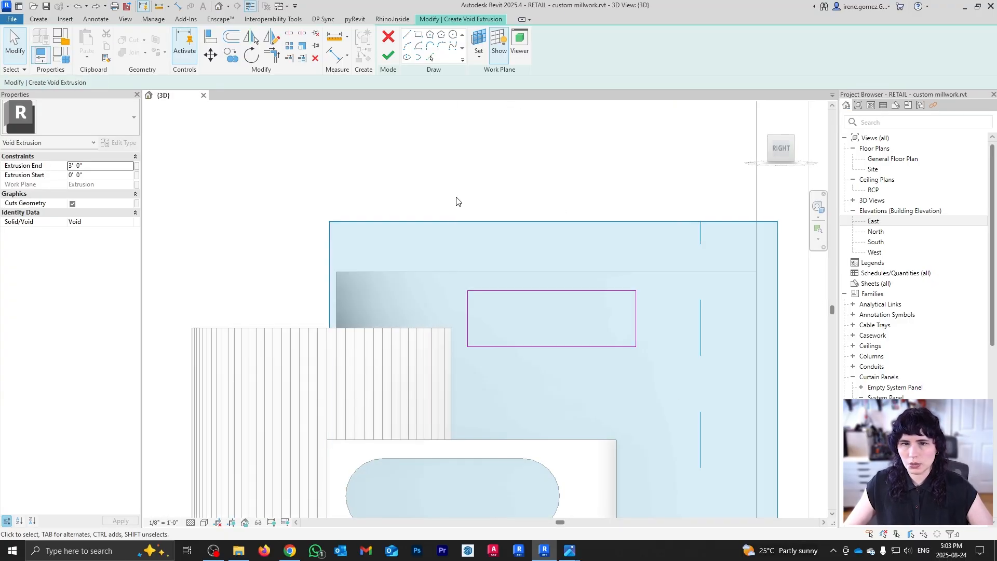
# - Finish the upper niche as a capsule-shaped void extrusion 2" deep and hide the work plane
pyautogui.moveTo(456, 200); pyautogui.dragTo(692, 425)
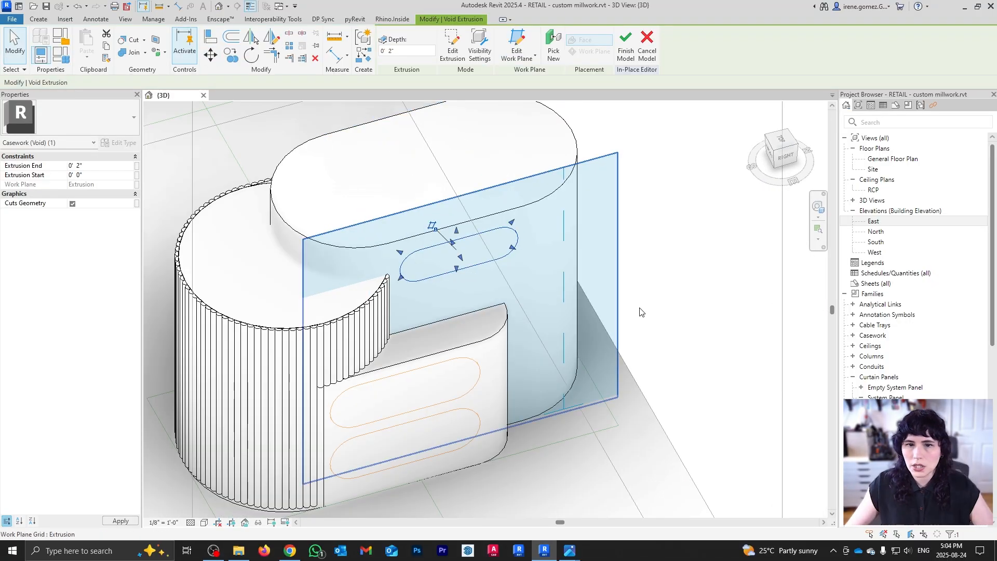
pyautogui.press('Escape')
pyautogui.keyDown('shift'); pyautogui.moveTo(578, 314); pyautogui.dragTo(579, 381, button='middle'); pyautogui.keyUp('shift')
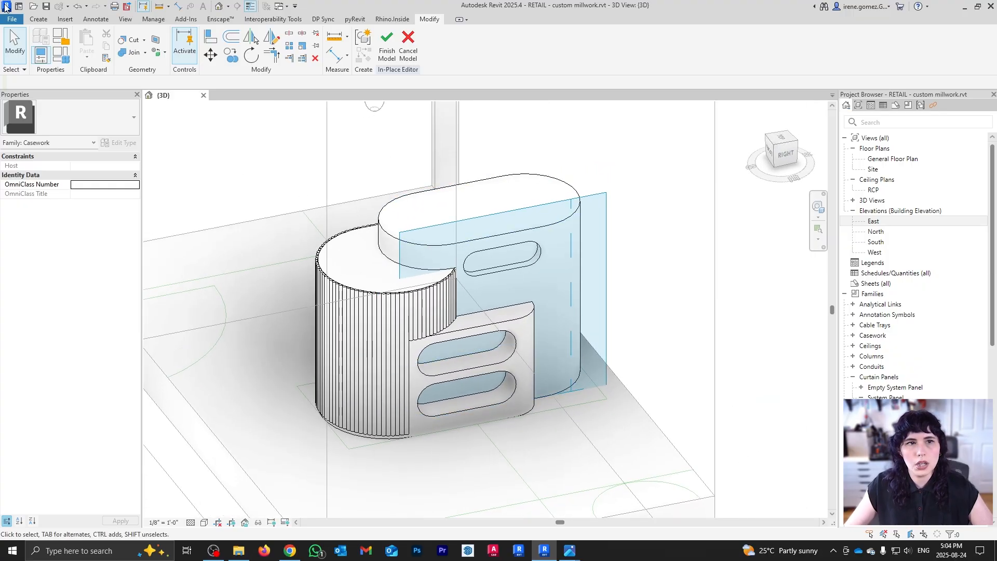
pyautogui.click(38, 18)
pyautogui.click(637, 44)
pyautogui.keyDown('shift'); pyautogui.moveTo(696, 385); pyautogui.dragTo(639, 328, button='middle'); pyautogui.keyUp('shift')
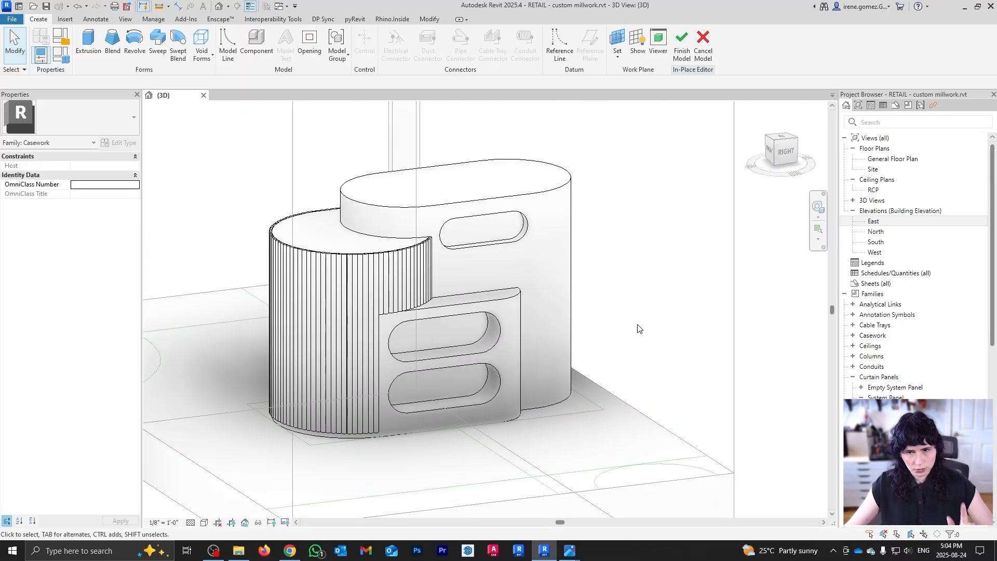
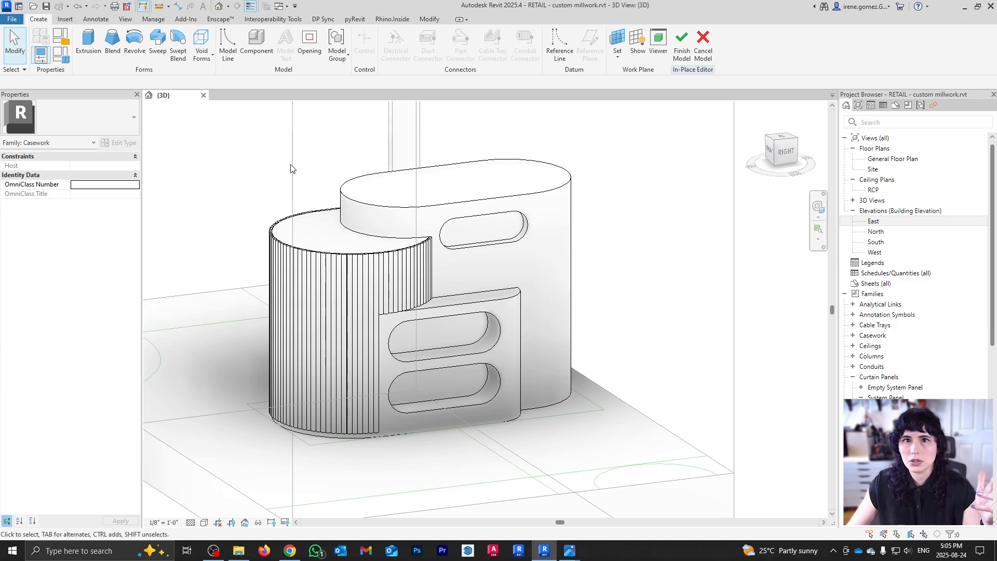
# - Compare the base detail in the counter's reference photo with the bottom edge of the fluted block in Revit
pyautogui.scroll(1, 605, 349)
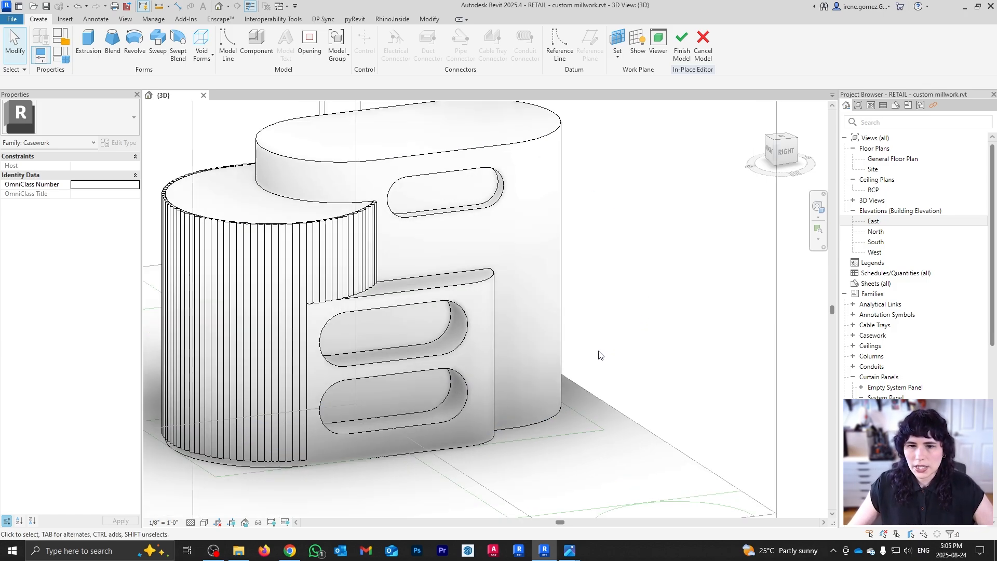
pyautogui.scroll(-2, 596, 353)
pyautogui.click(570, 550)
pyautogui.click(614, 525)
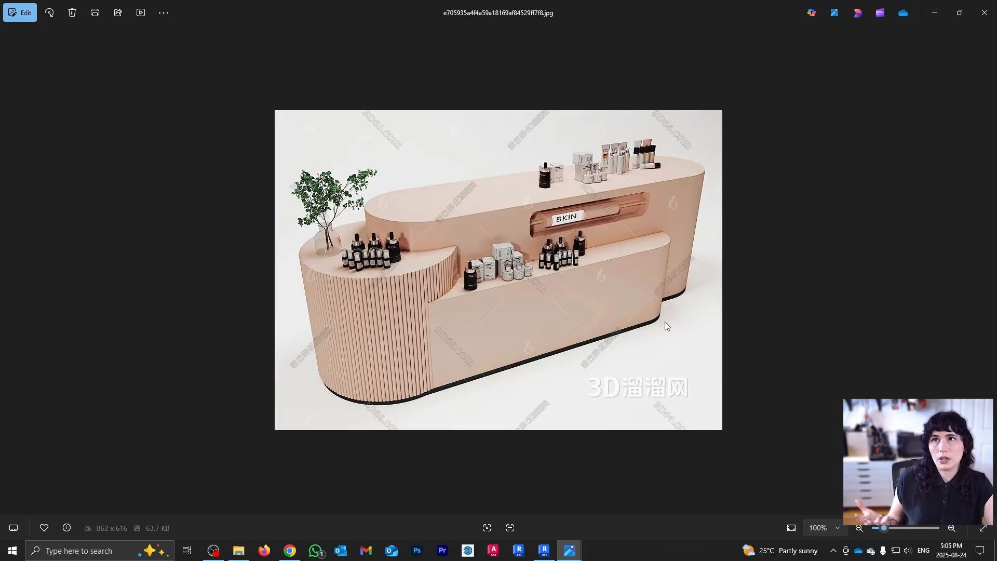
pyautogui.click(578, 548)
pyautogui.scroll(4, 432, 409)
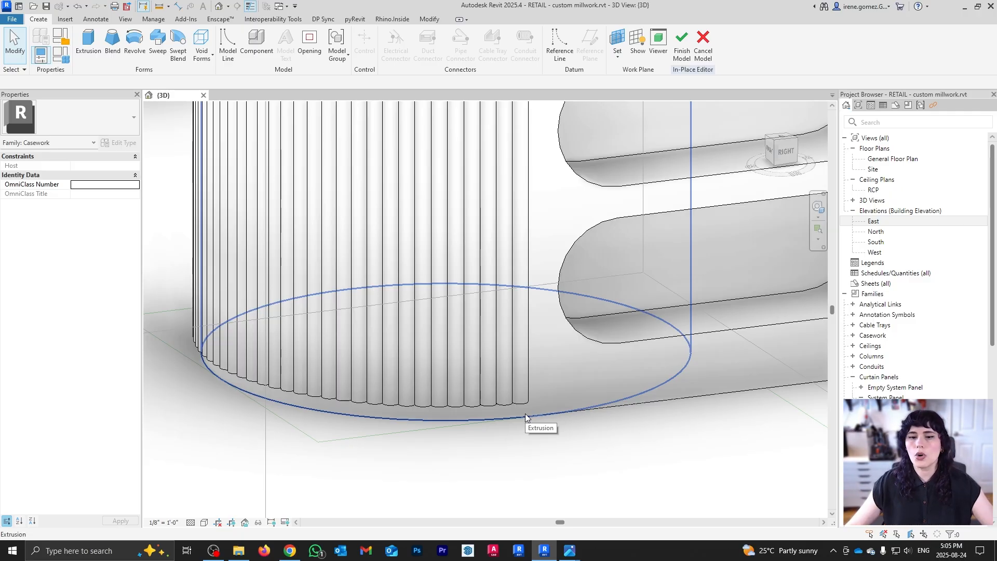
pyautogui.scroll(-5, 525, 413)
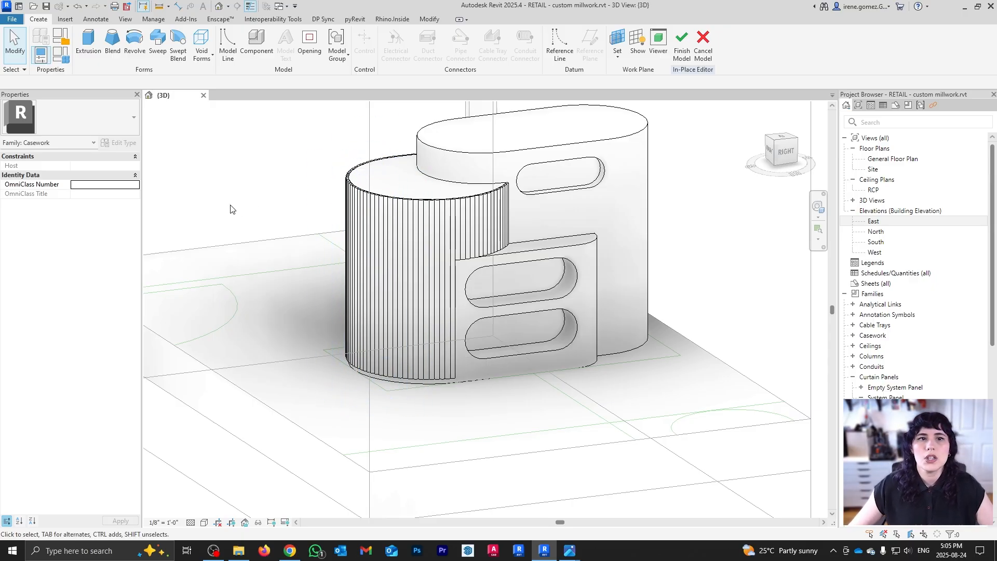
# - Start a void sweep and pick the bottom edges around the whole counter as its path
pyautogui.click(157, 45)
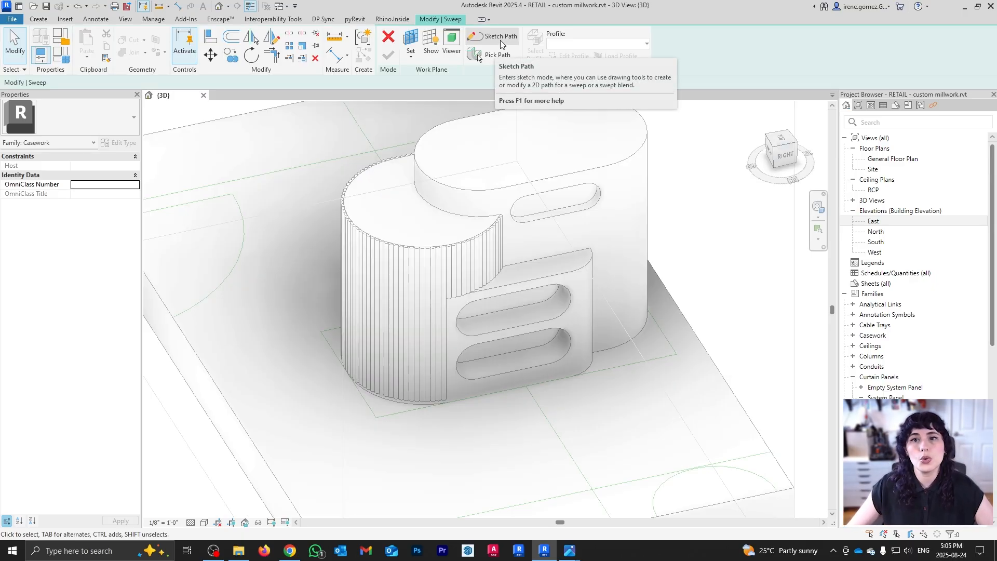
pyautogui.click(501, 37)
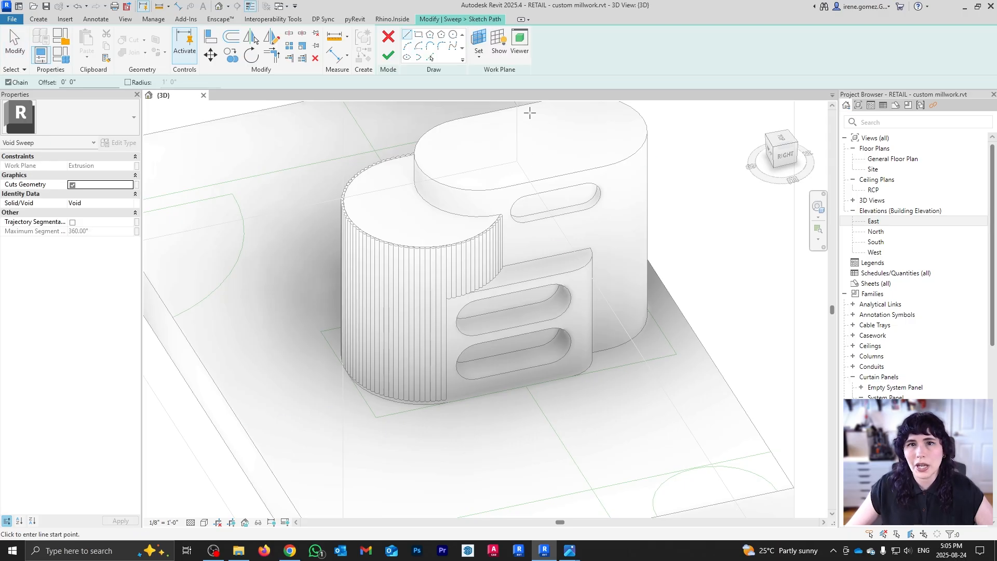
pyautogui.click(431, 59)
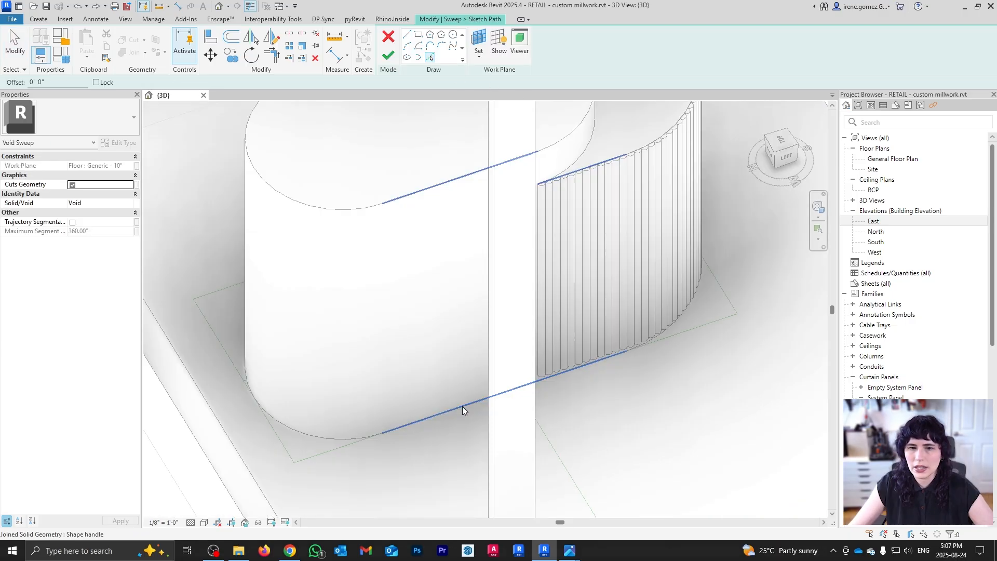
pyautogui.keyDown('shift'); pyautogui.moveTo(462, 406); pyautogui.dragTo(515, 331, button='middle'); pyautogui.keyUp('shift')
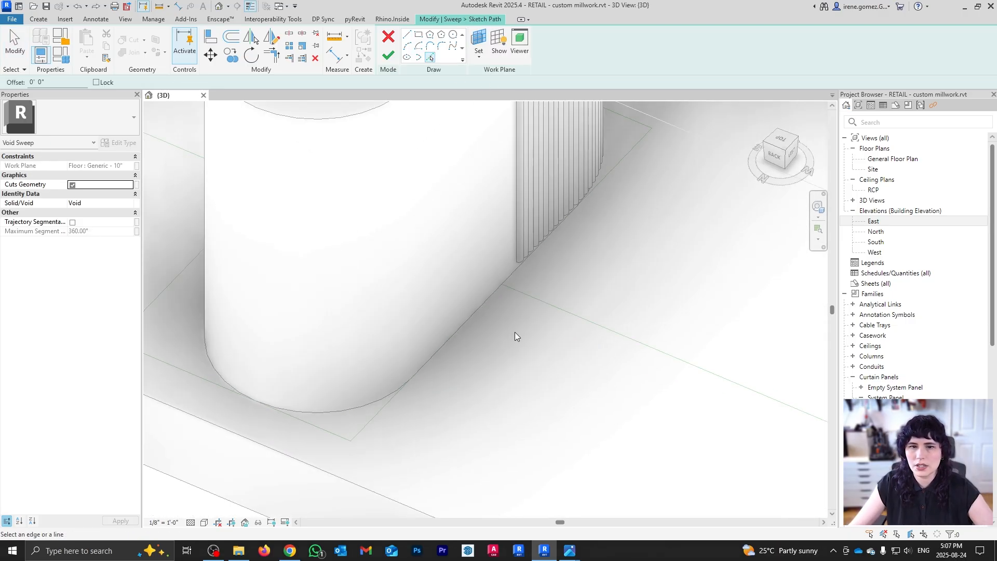
pyautogui.click(479, 309)
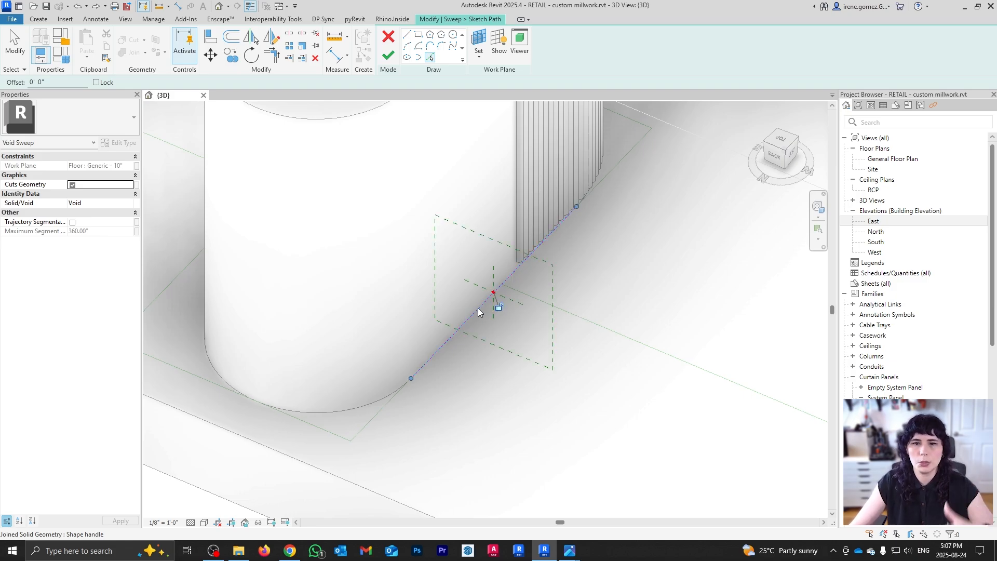
pyautogui.click(383, 401)
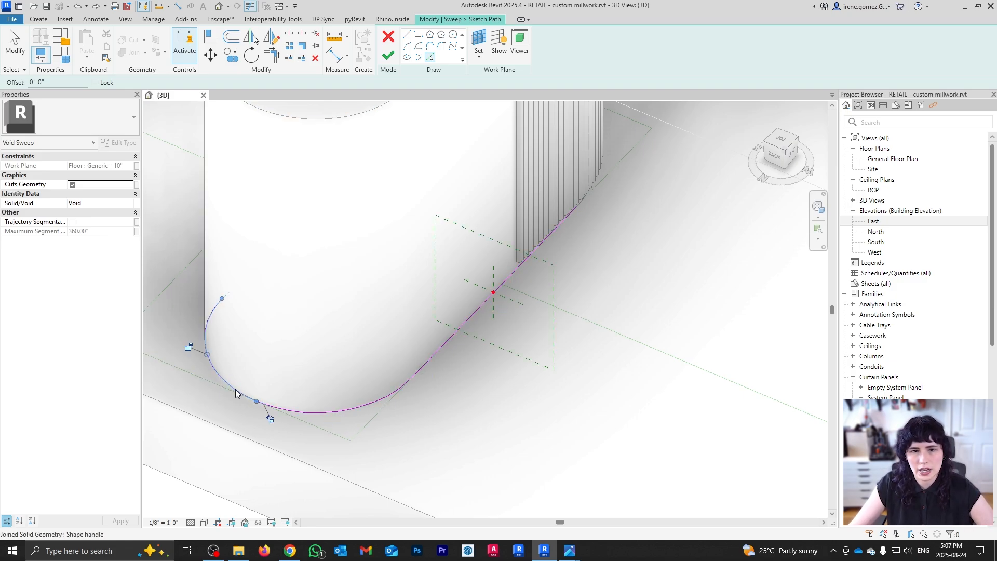
pyautogui.keyDown('shift'); pyautogui.moveTo(237, 397); pyautogui.dragTo(517, 355, button='middle'); pyautogui.keyUp('shift')
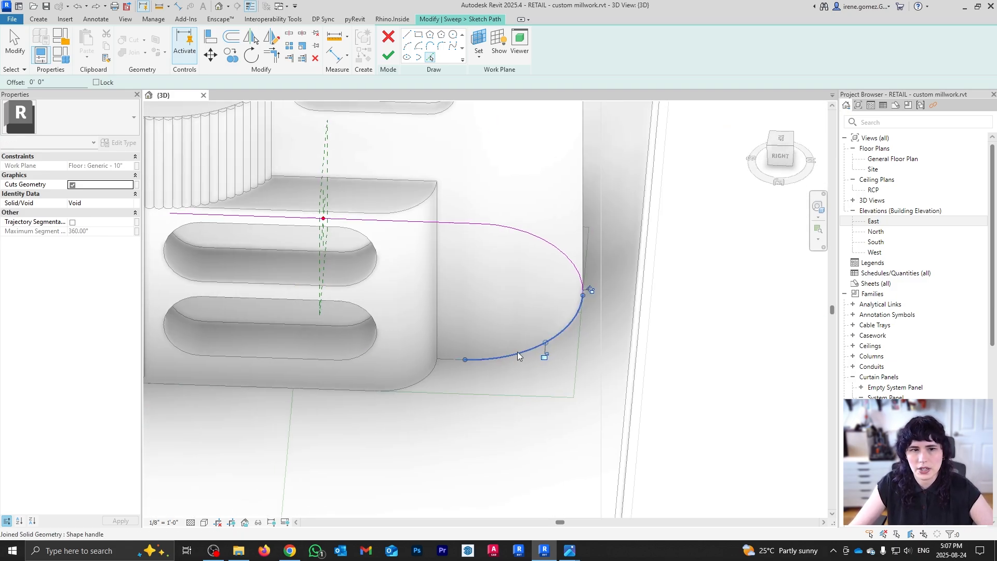
pyautogui.click(451, 357)
pyautogui.click(317, 389)
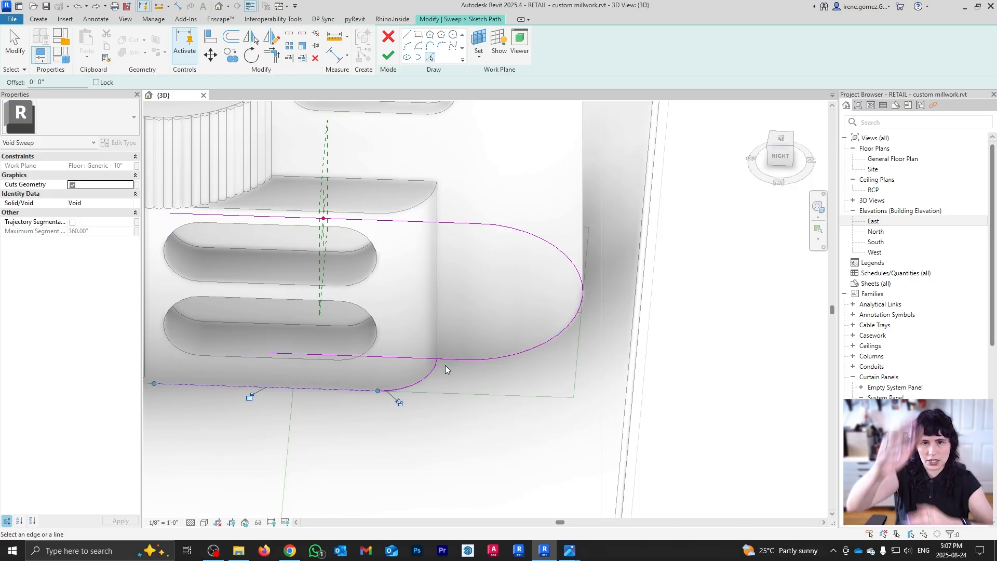
pyautogui.moveTo(326, 371); pyautogui.dragTo(268, 367, button='middle')
pyautogui.moveTo(713, 413); pyautogui.dragTo(416, 328, button='middle')
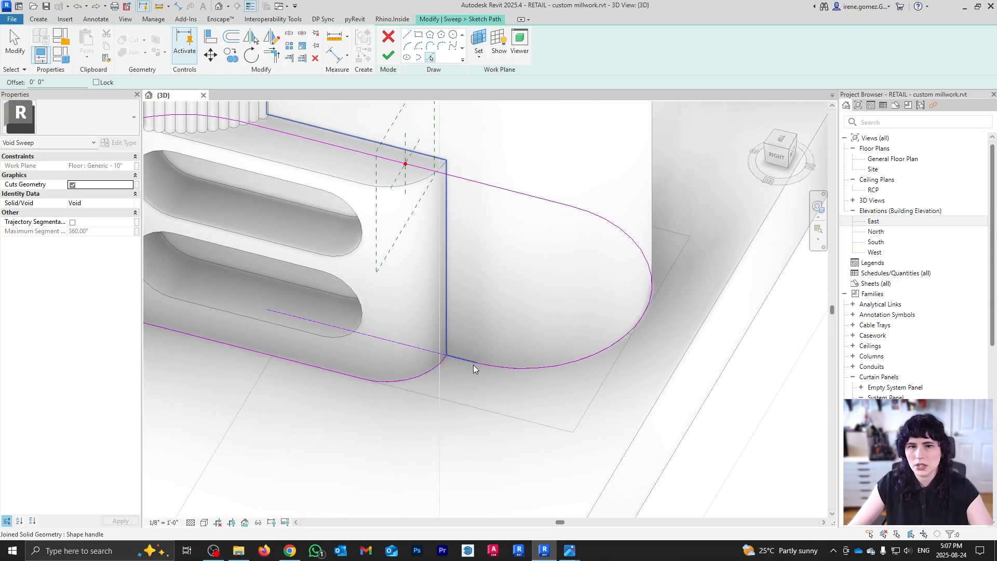
# - Trim the overlapping path line where the tall block meets the niche block, and finish the sweep path
pyautogui.press('Escape')
pyautogui.press('t')
pyautogui.press('r')
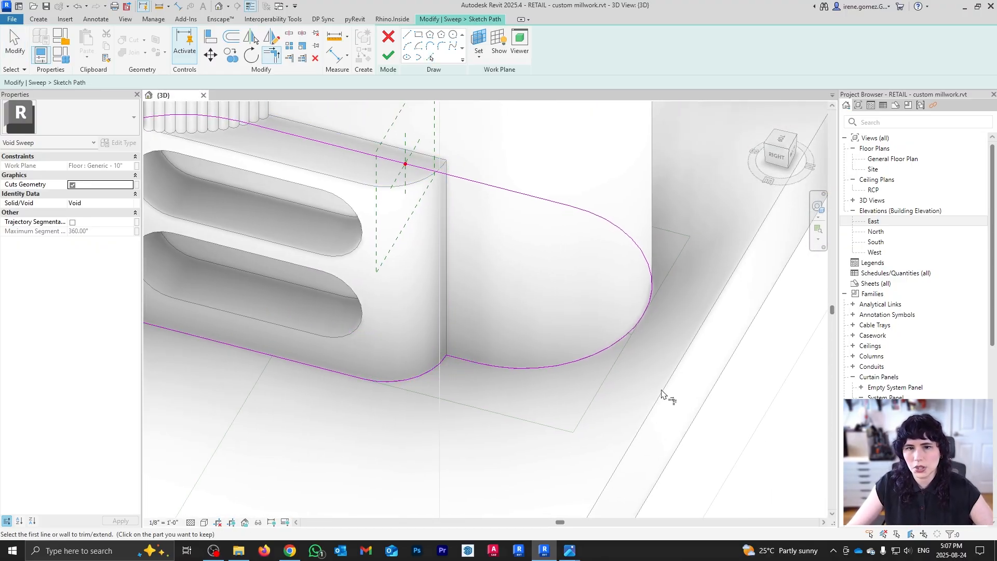
pyautogui.press('Escape')
pyautogui.scroll(-3, 544, 374)
pyautogui.keyDown('shift'); pyautogui.moveTo(662, 367); pyautogui.dragTo(532, 336, button='middle'); pyautogui.keyUp('shift')
pyautogui.scroll(3, 542, 359)
pyautogui.keyDown('shift'); pyautogui.moveTo(534, 396); pyautogui.dragTo(603, 336, button='middle'); pyautogui.keyUp('shift')
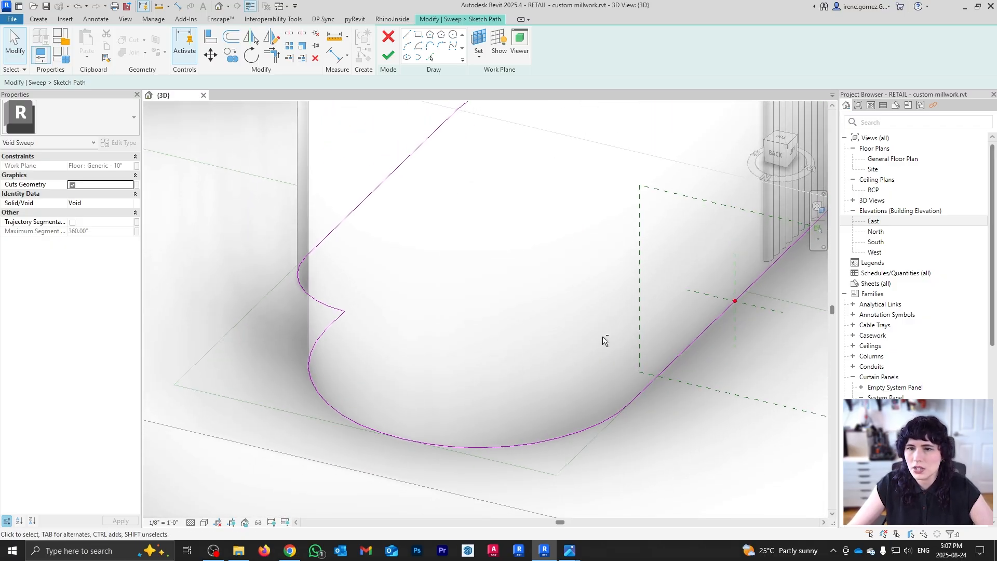
pyautogui.moveTo(774, 314); pyautogui.dragTo(618, 284, button='middle')
pyautogui.scroll(2, 617, 284)
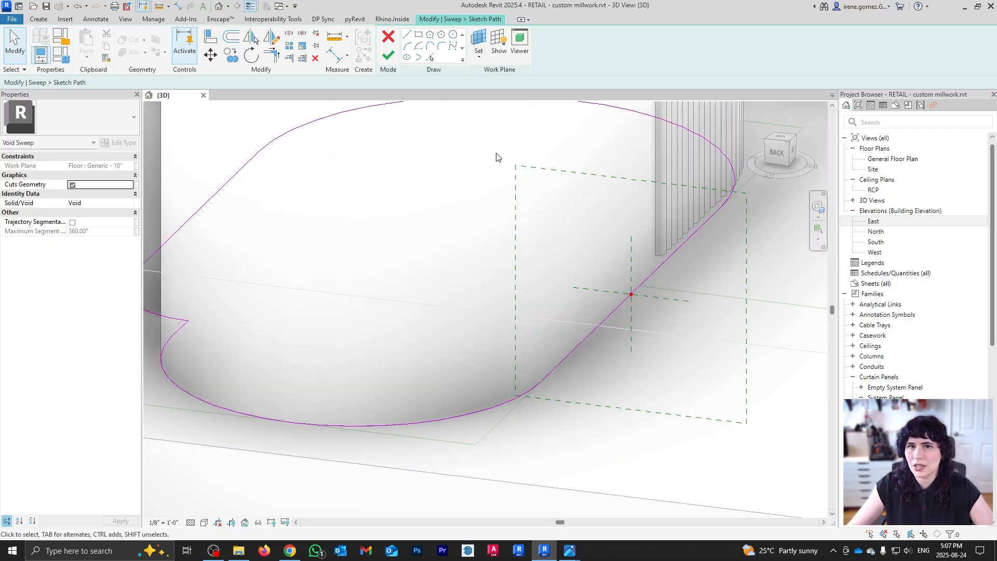
pyautogui.click(391, 58)
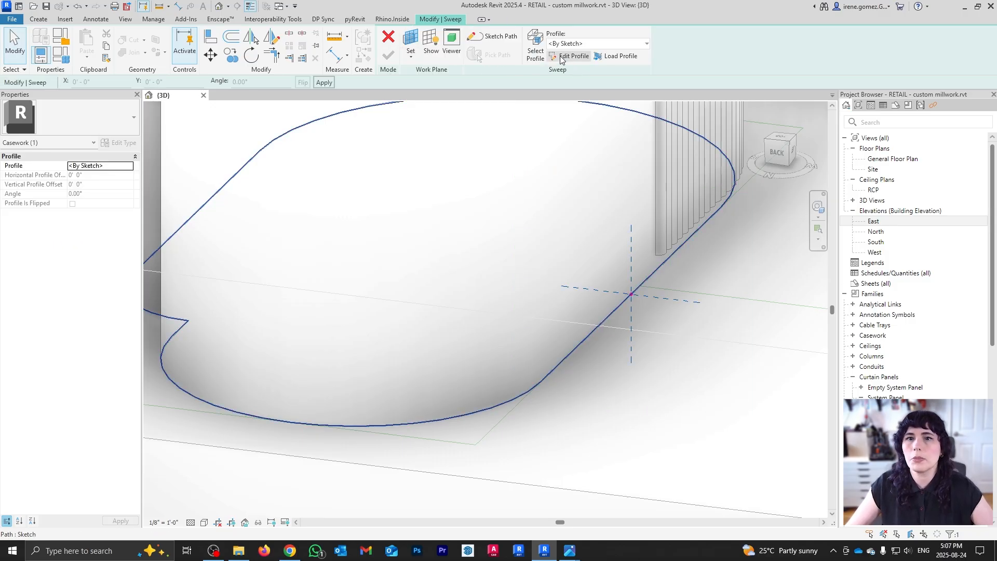
# - Sketch a rectangular sweep profile about 1" by 1" from the path's profile origin, up and into the counter
pyautogui.click(573, 57)
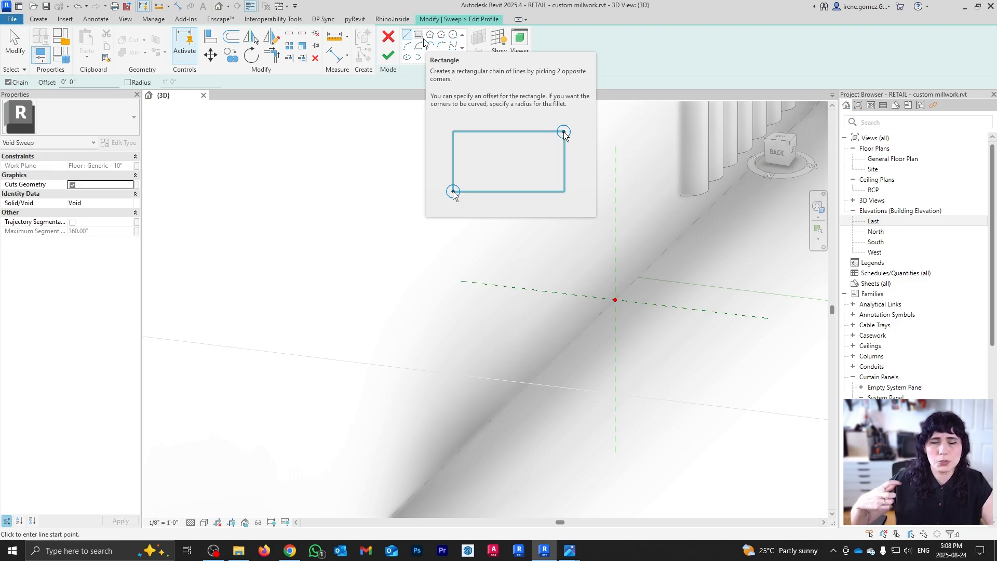
pyautogui.click(422, 38)
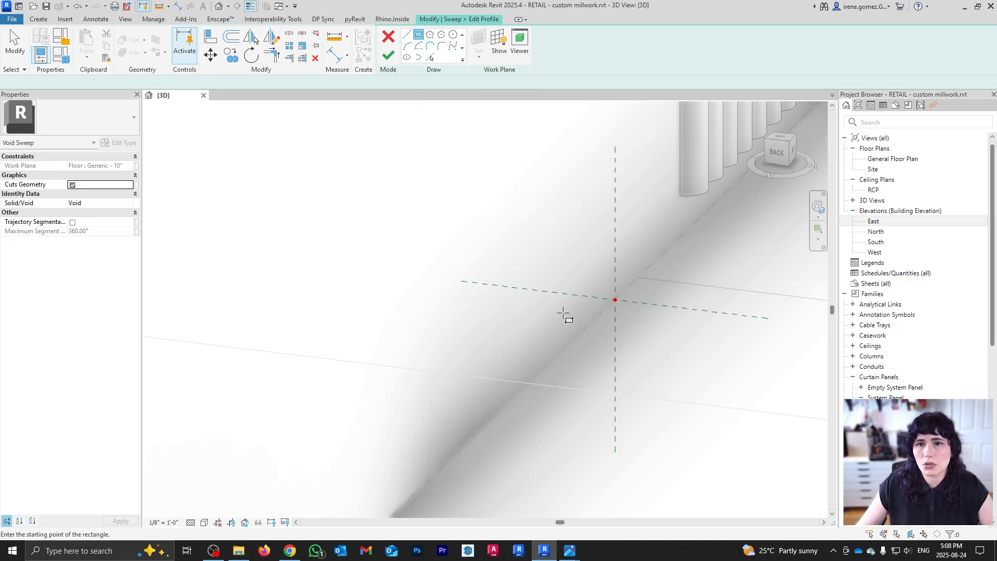
pyautogui.click(614, 299)
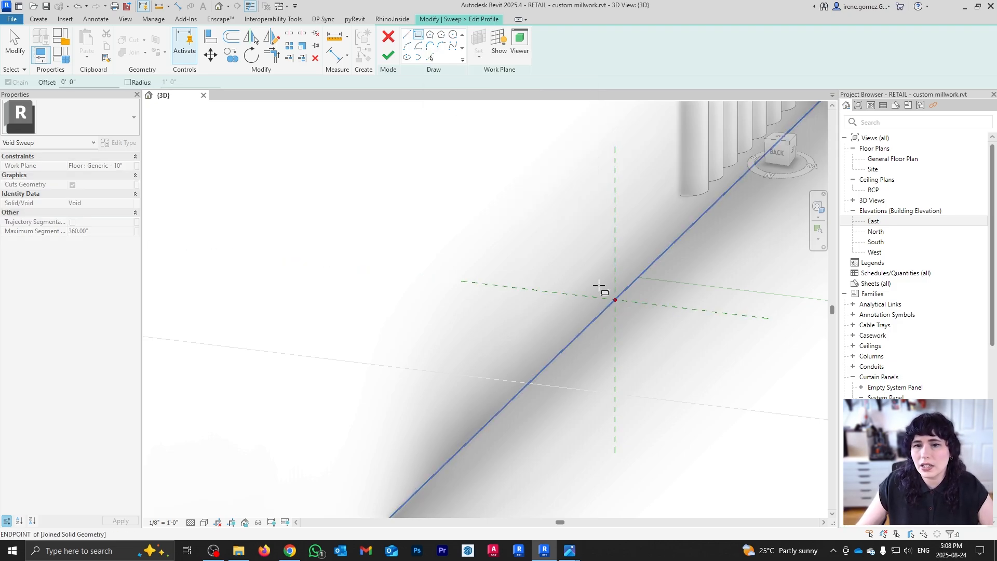
pyautogui.click(574, 251)
pyautogui.press('Escape')
pyautogui.press('Escape')
# - Set the profile rectangle's height and width to 1" each
pyautogui.click(574, 272)
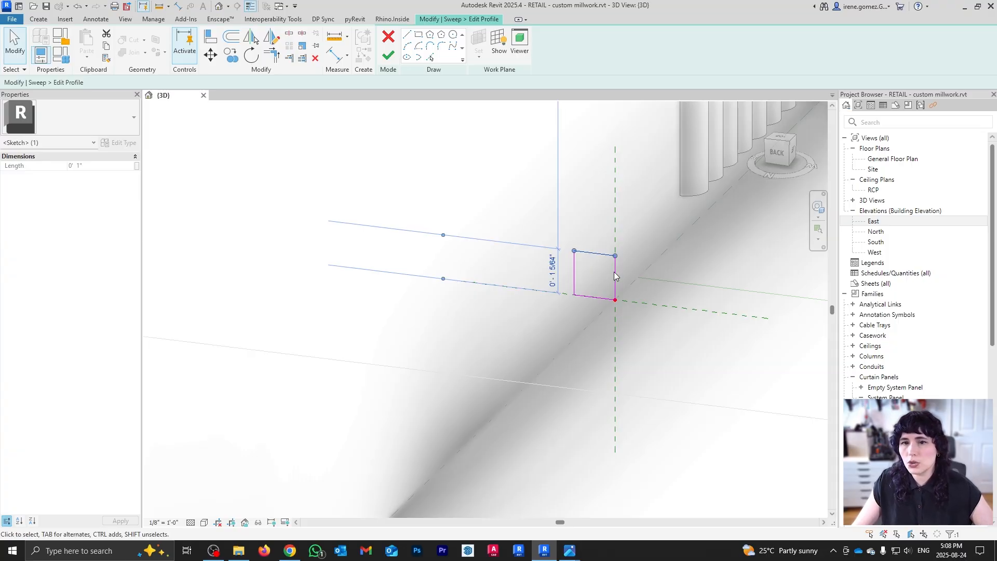
pyautogui.click(553, 270)
pyautogui.write('1')
pyautogui.press('Return')
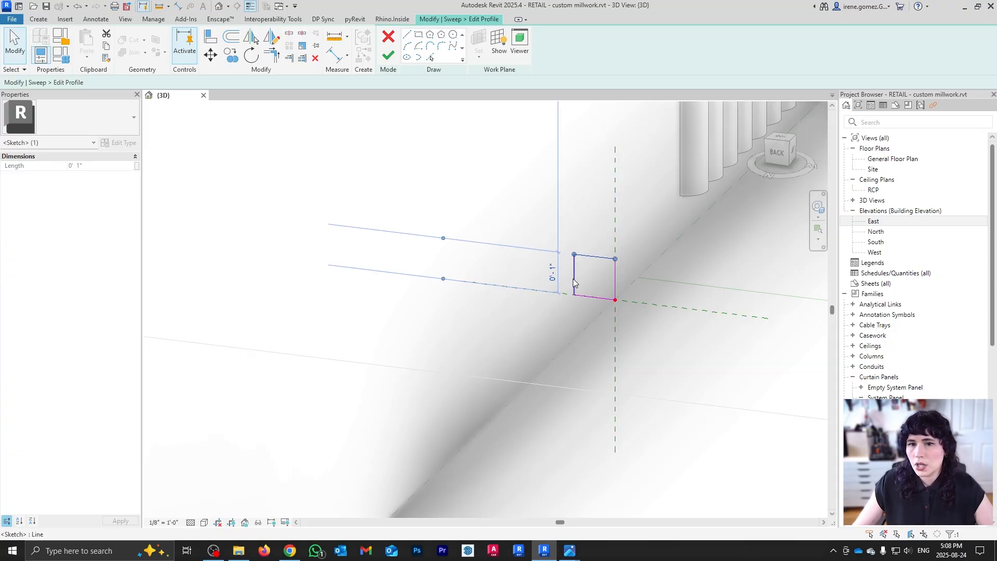
pyautogui.click(574, 283)
pyautogui.click(596, 306)
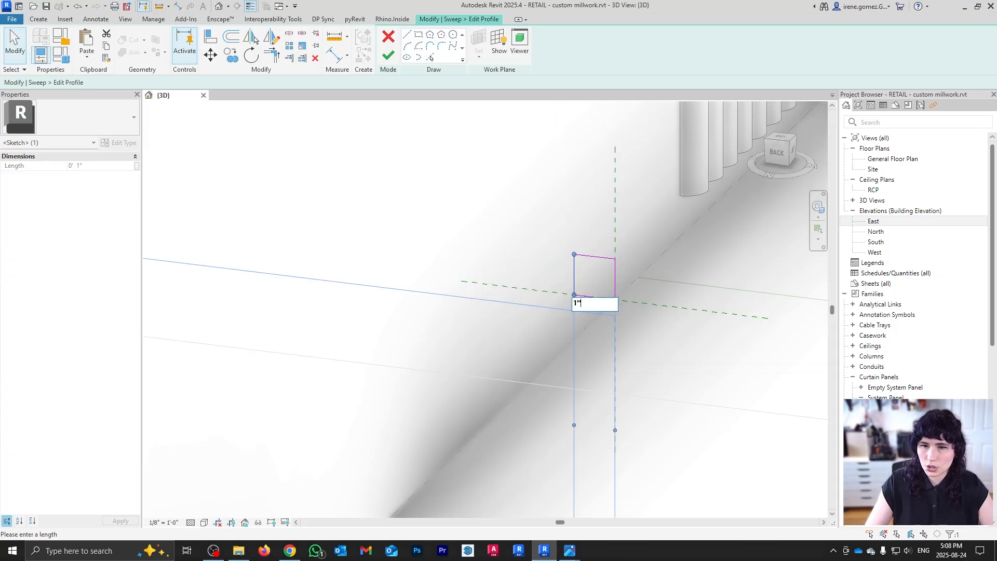
pyautogui.write('1')
pyautogui.press('Return')
# - Finish the profile and the void sweep to cut the recess around the counter's base
pyautogui.click(562, 222)
pyautogui.scroll(-5, 610, 331)
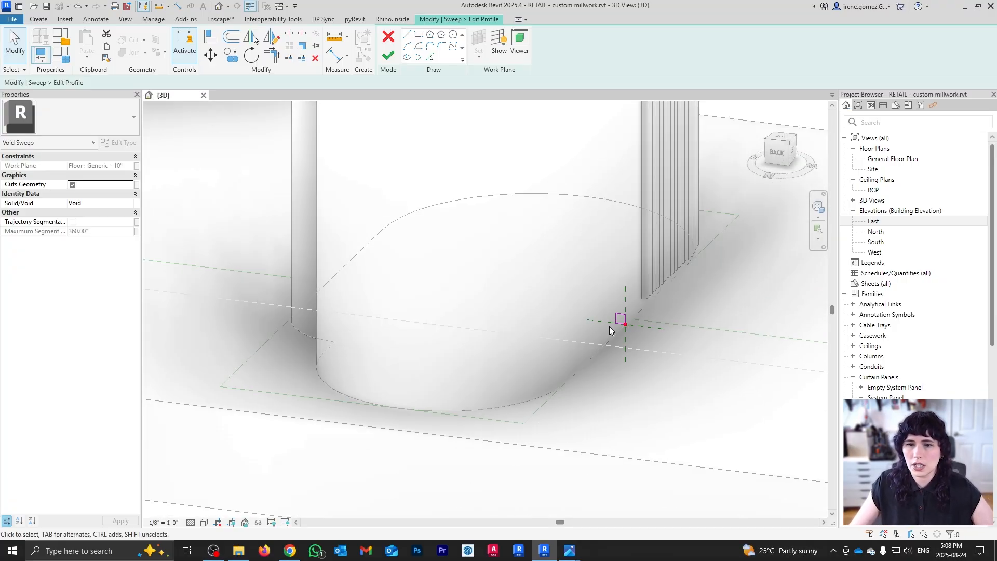
pyautogui.click(389, 55)
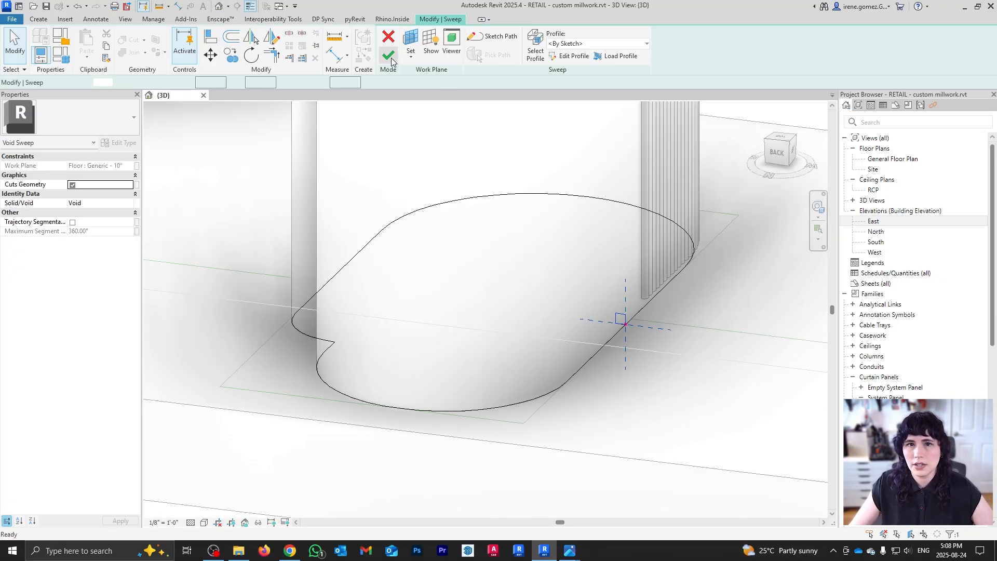
pyautogui.click(387, 58)
# - Examine the counter and its recessed base from the front, side and back
pyautogui.click(558, 481)
pyautogui.keyDown('shift'); pyautogui.moveTo(558, 480); pyautogui.dragTo(526, 443, button='middle'); pyautogui.keyUp('shift')
pyautogui.scroll(-3, 525, 441)
pyautogui.scroll(-1, 494, 319)
pyautogui.keyDown('shift'); pyautogui.moveTo(495, 319); pyautogui.dragTo(660, 349, button='middle'); pyautogui.keyUp('shift')
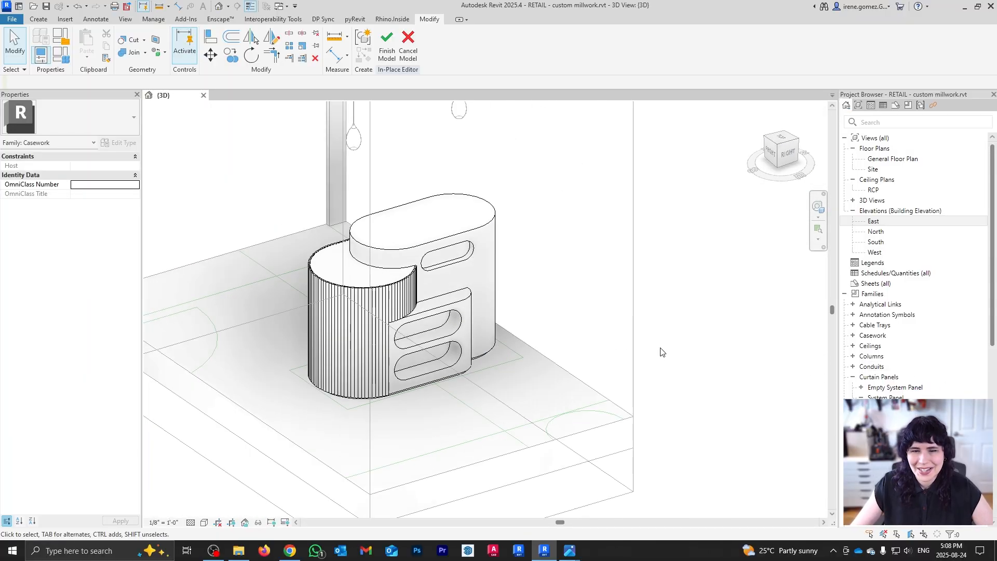
pyautogui.scroll(2, 541, 328)
pyautogui.scroll(-1, 530, 322)
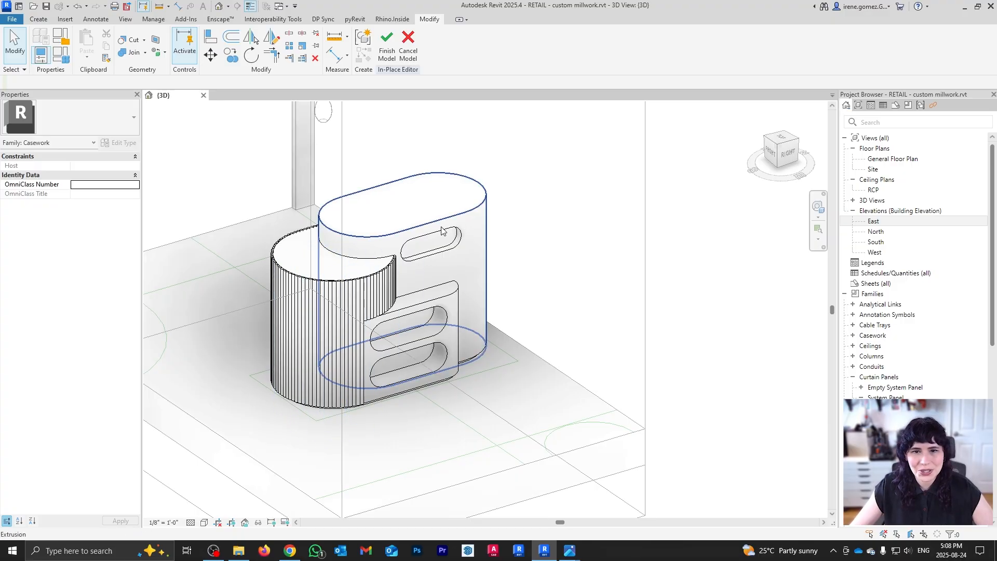
pyautogui.keyDown('shift'); pyautogui.moveTo(389, 258); pyautogui.dragTo(390, 295, button='middle'); pyautogui.keyUp('shift')
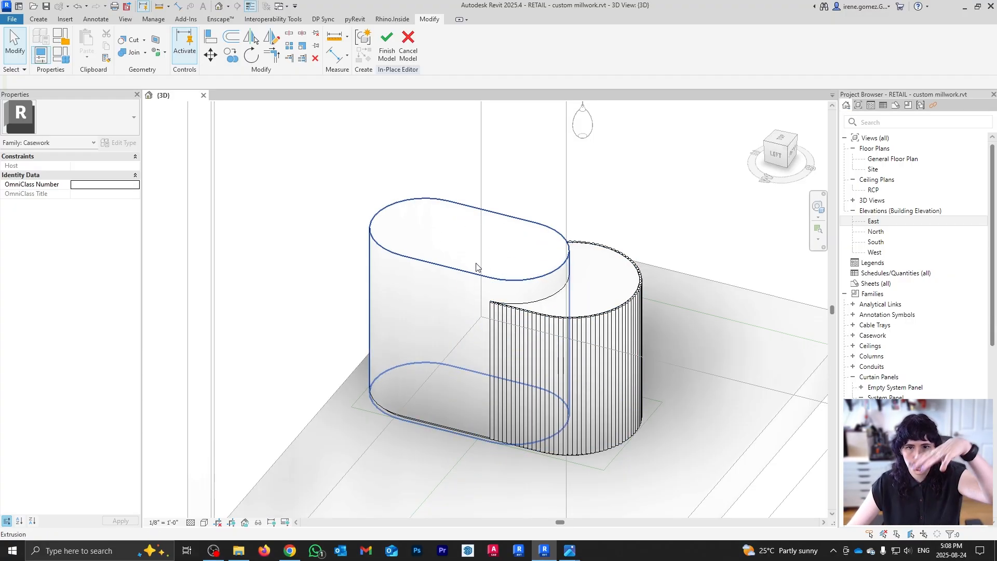
pyautogui.keyDown('shift'); pyautogui.moveTo(540, 241); pyautogui.dragTo(504, 324, button='middle'); pyautogui.keyUp('shift')
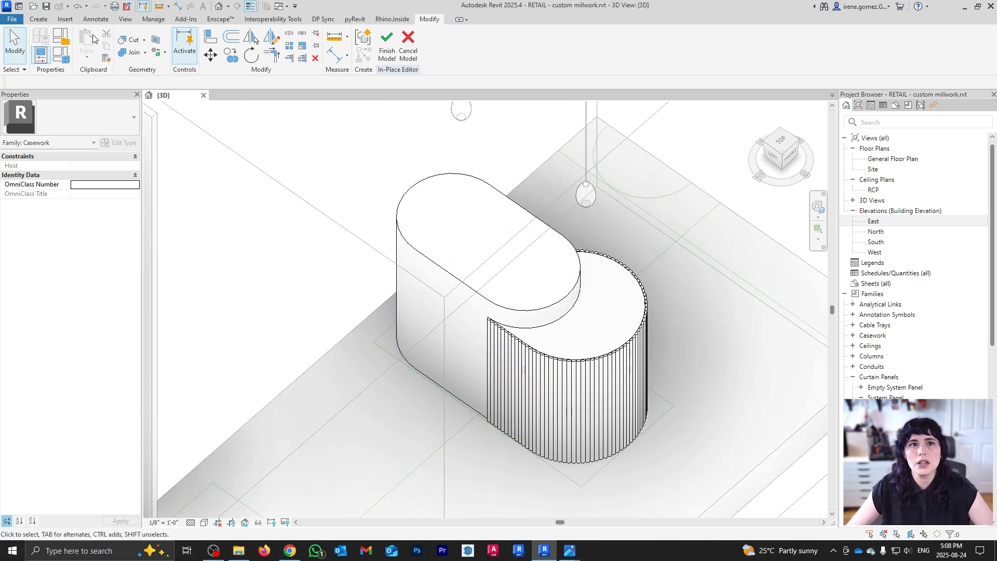
# - Show the work plane and set it to the top face of the tall capsule-shaped block
pyautogui.click(39, 19)
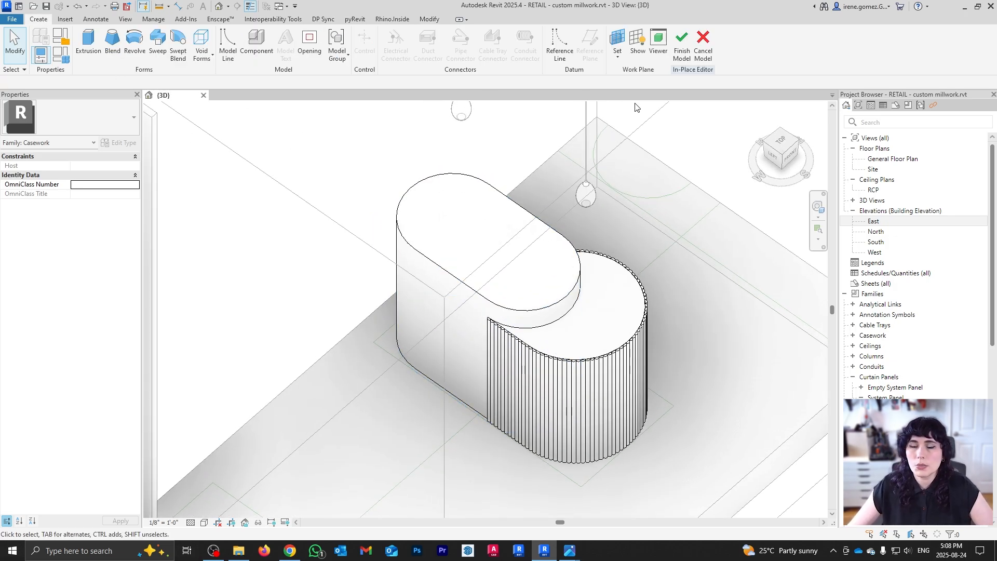
pyautogui.click(637, 51)
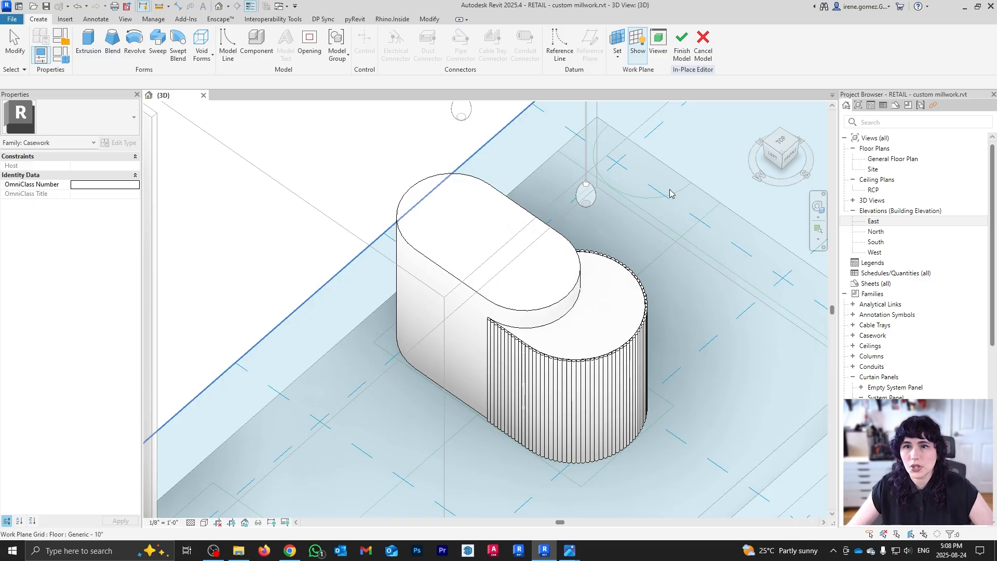
pyautogui.click(617, 56)
pyautogui.click(622, 98)
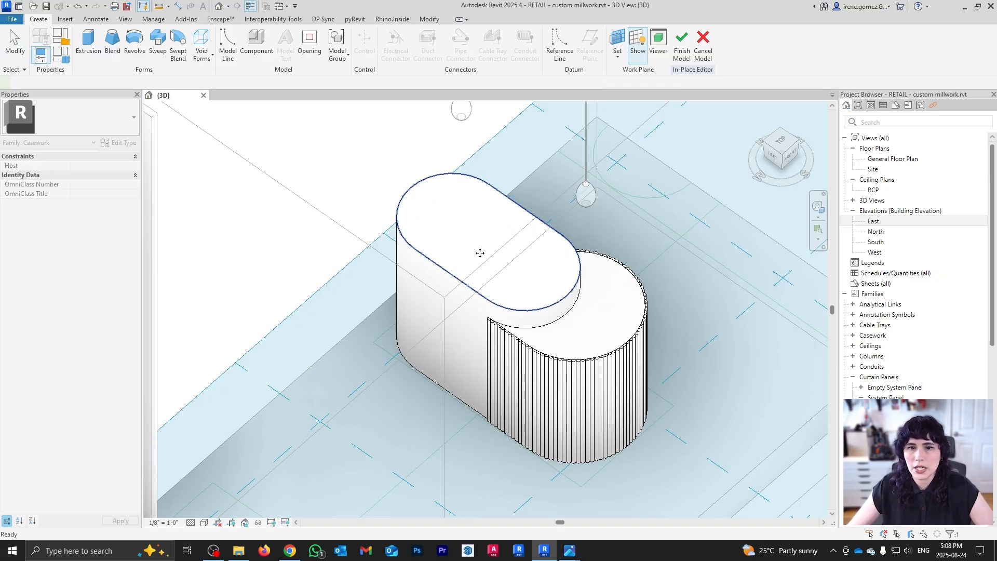
pyautogui.click(479, 253)
# - Shrink the work plane grid to a small area around the top of the tall block
pyautogui.scroll(-4, 478, 260)
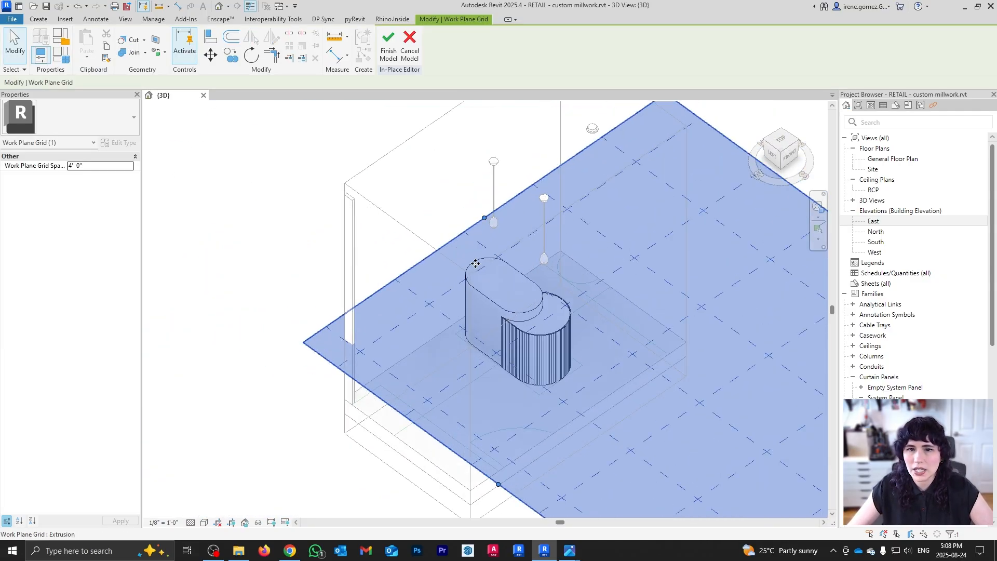
pyautogui.moveTo(484, 218); pyautogui.dragTo(508, 235)
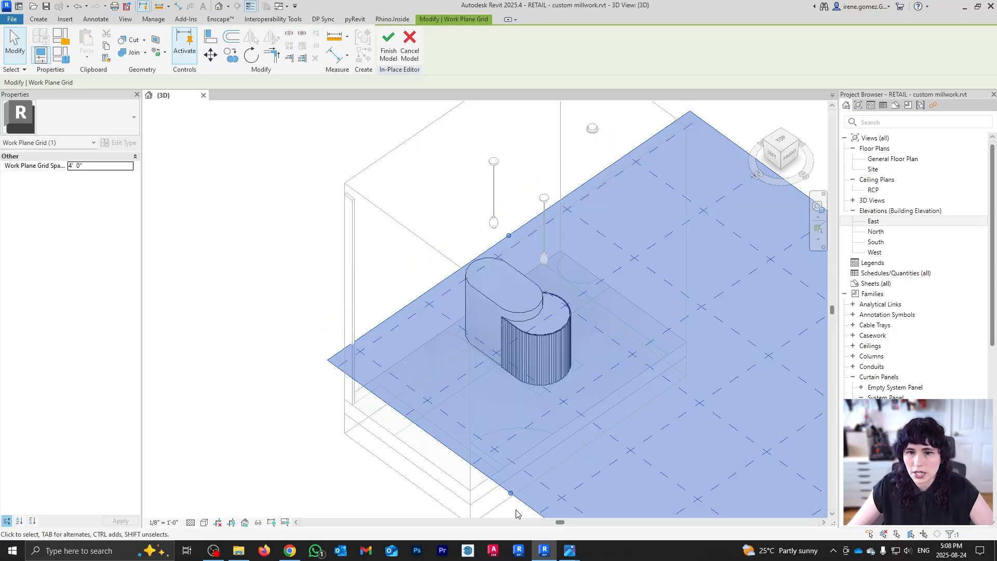
pyautogui.moveTo(511, 493); pyautogui.dragTo(621, 384)
pyautogui.scroll(-3, 672, 394)
pyautogui.moveTo(672, 395); pyautogui.dragTo(583, 355, button='middle')
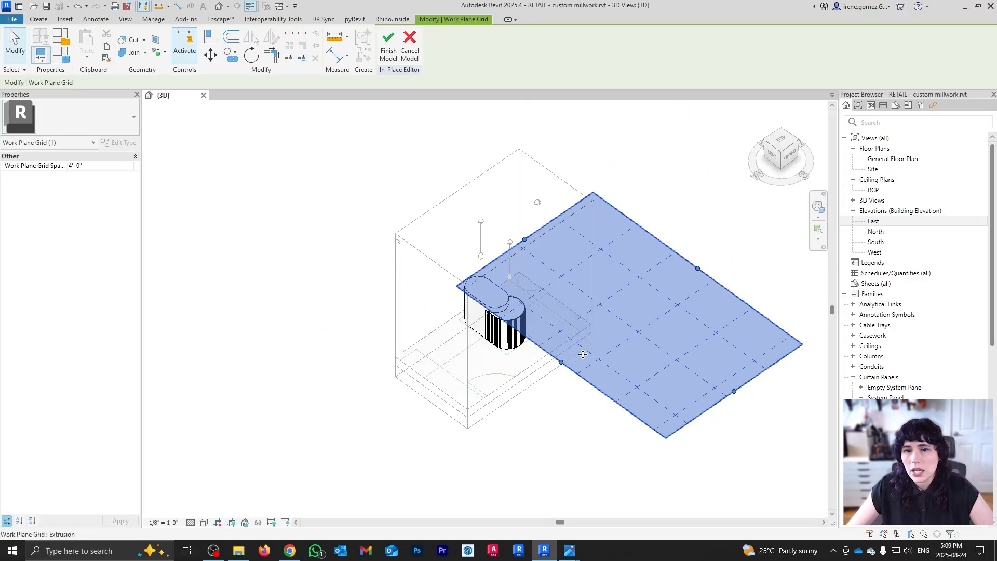
pyautogui.moveTo(577, 309); pyautogui.dragTo(556, 245)
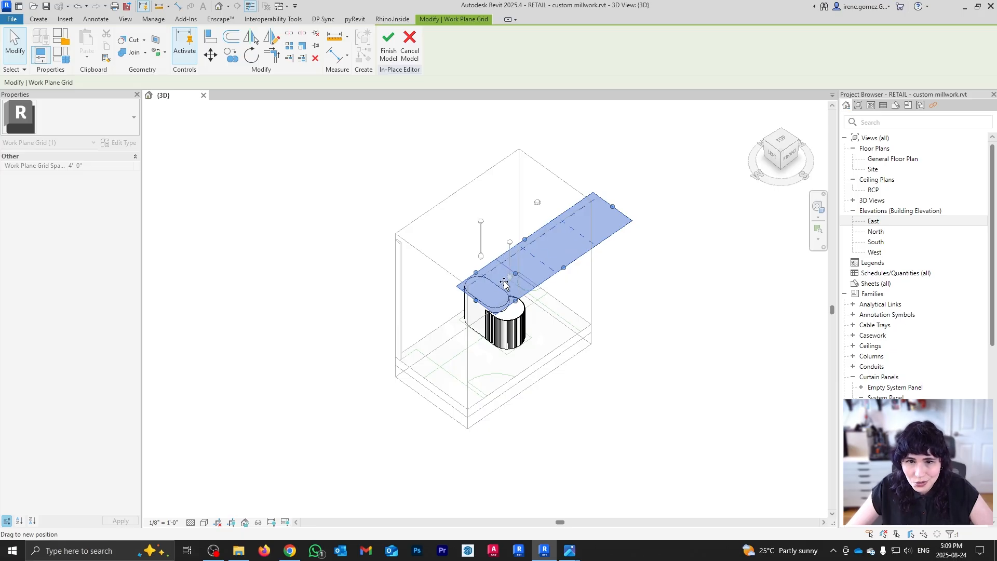
pyautogui.moveTo(504, 283); pyautogui.dragTo(505, 281)
pyautogui.scroll(5, 505, 282)
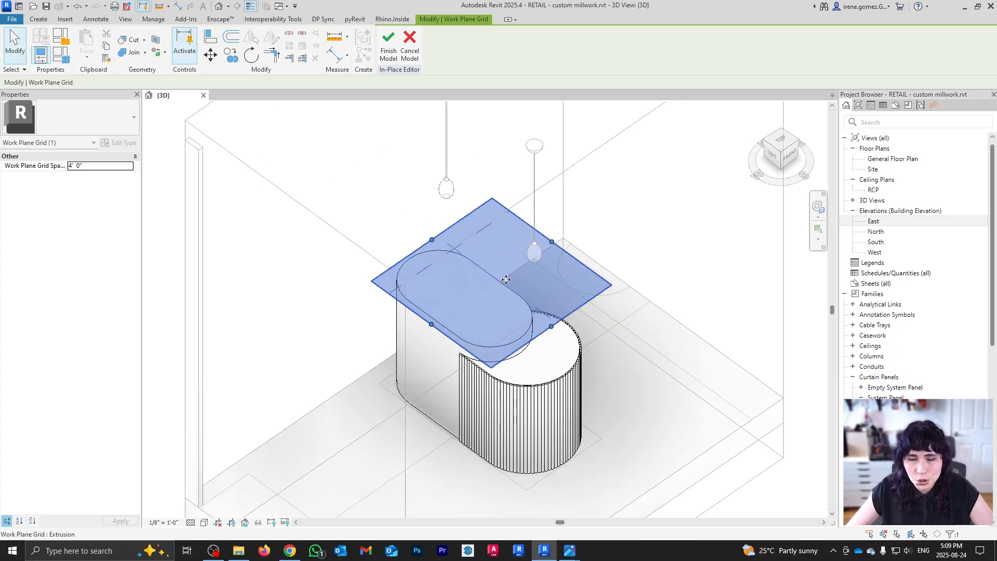
pyautogui.press('Escape')
# - Orient the 3D view to look straight down on the counter's top
pyautogui.keyDown('shift'); pyautogui.moveTo(378, 327); pyautogui.dragTo(558, 337, button='middle'); pyautogui.keyUp('shift')
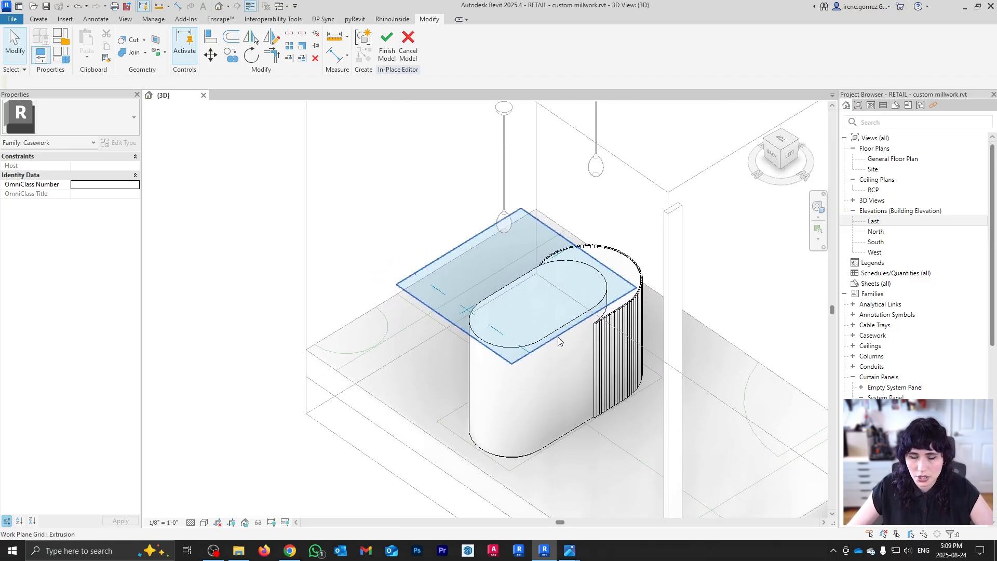
pyautogui.scroll(1, 558, 336)
pyautogui.click(781, 139)
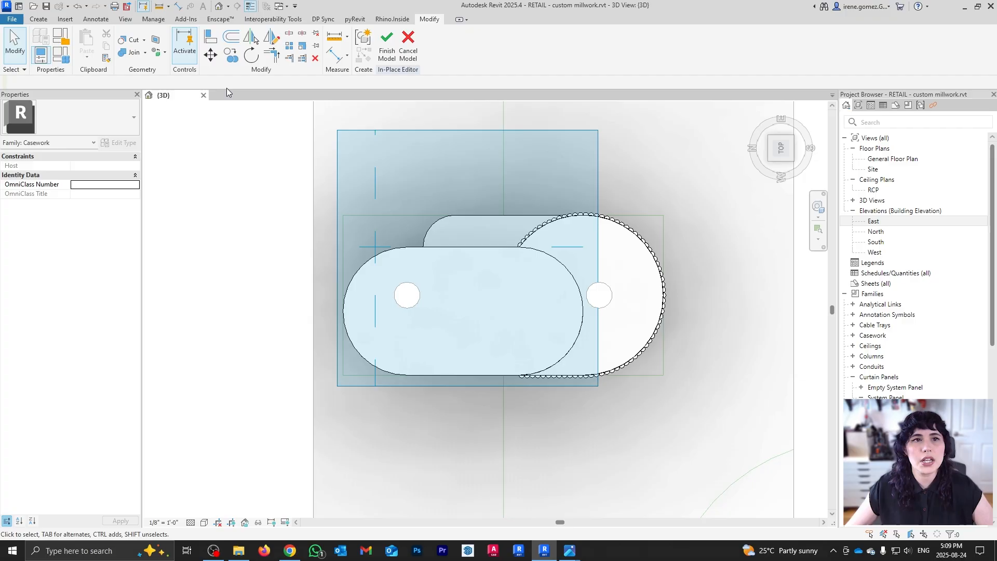
# - Start a void extrusion and sketch a rectangle on the tall block's top, extending inward from its straight front edge between the rounded ends
pyautogui.click(37, 20)
pyautogui.click(208, 52)
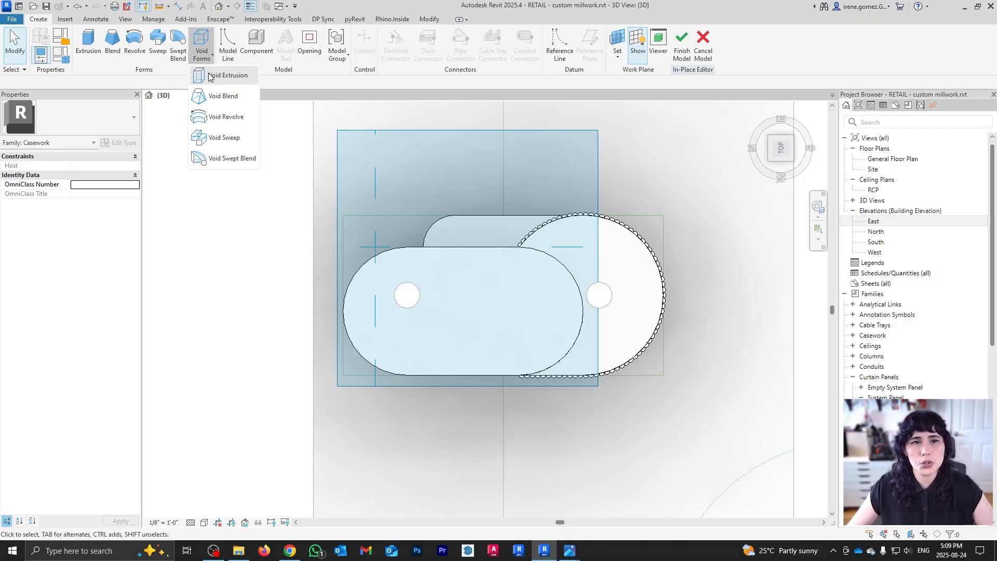
pyautogui.click(236, 77)
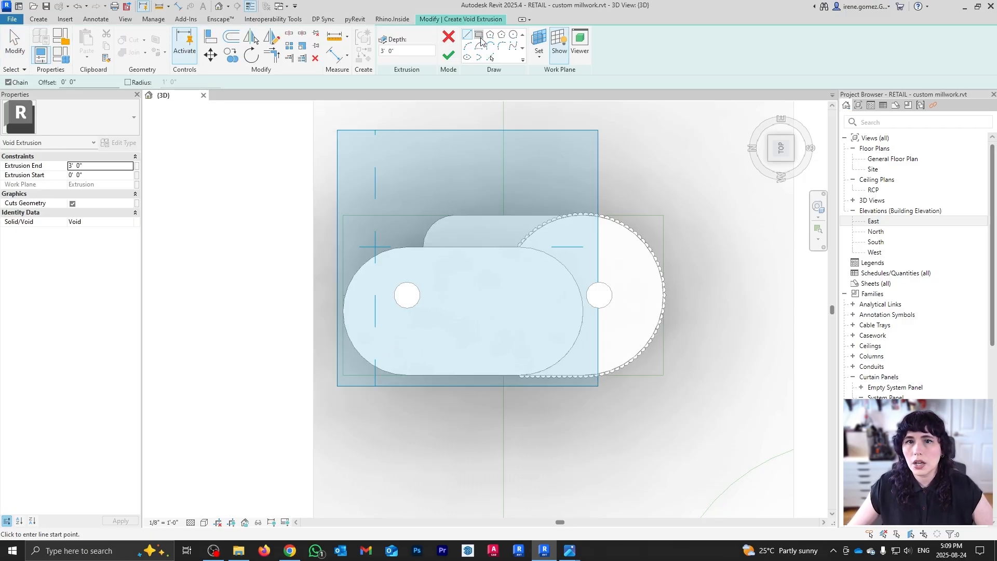
pyautogui.click(479, 36)
pyautogui.click(407, 375)
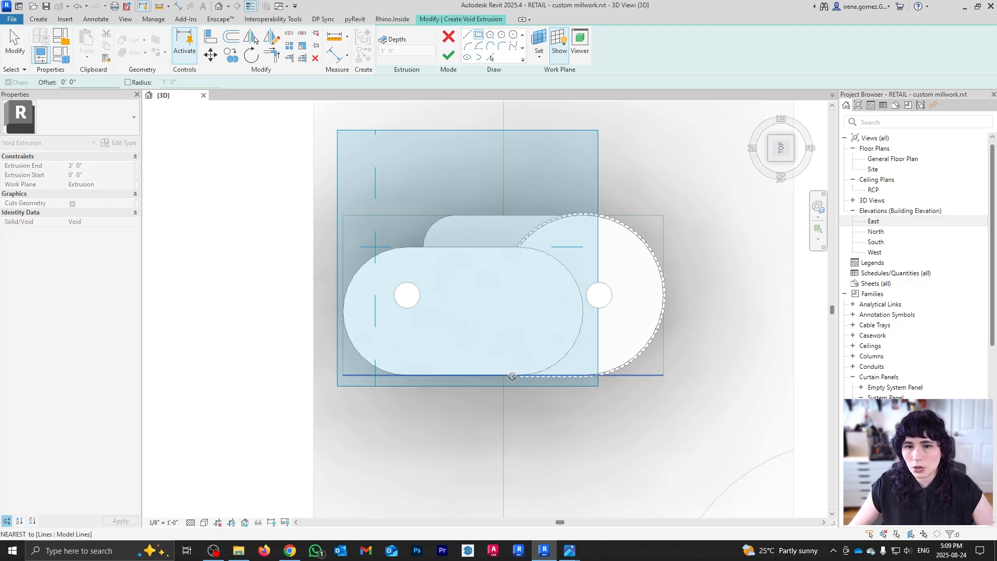
pyautogui.click(522, 295)
pyautogui.press('Escape')
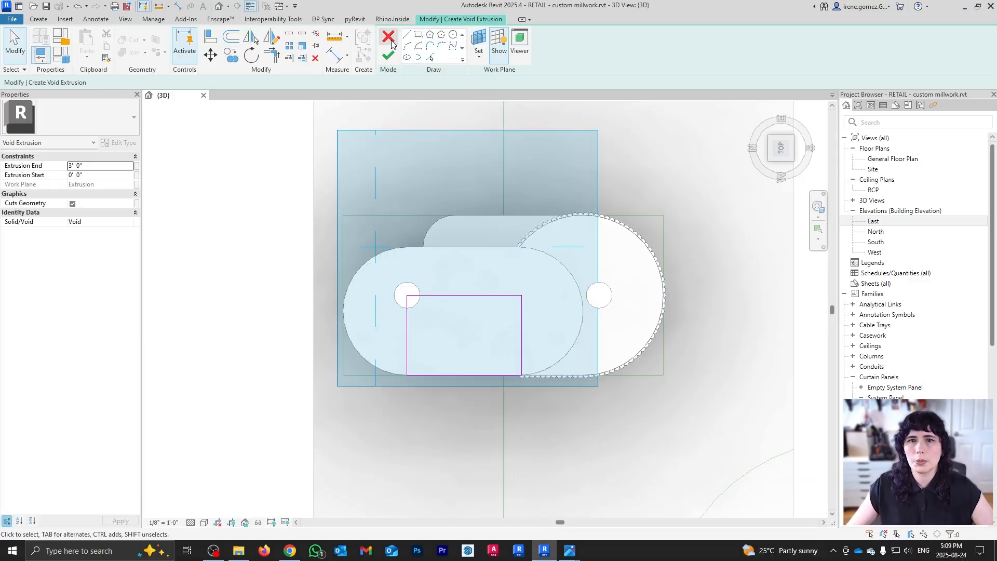
# - Set the void's extrusion end to 6" and finish the void extrusion
pyautogui.keyDown('shift'); pyautogui.moveTo(678, 317); pyautogui.dragTo(554, 161, button='middle'); pyautogui.keyUp('shift')
pyautogui.moveTo(482, 375); pyautogui.dragTo(516, 289, button='middle')
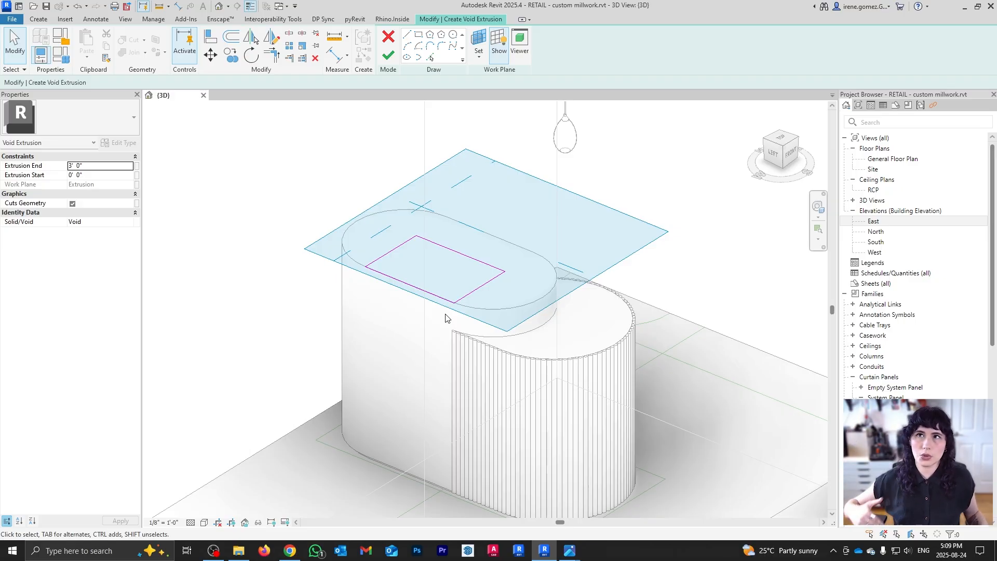
pyautogui.click(93, 167)
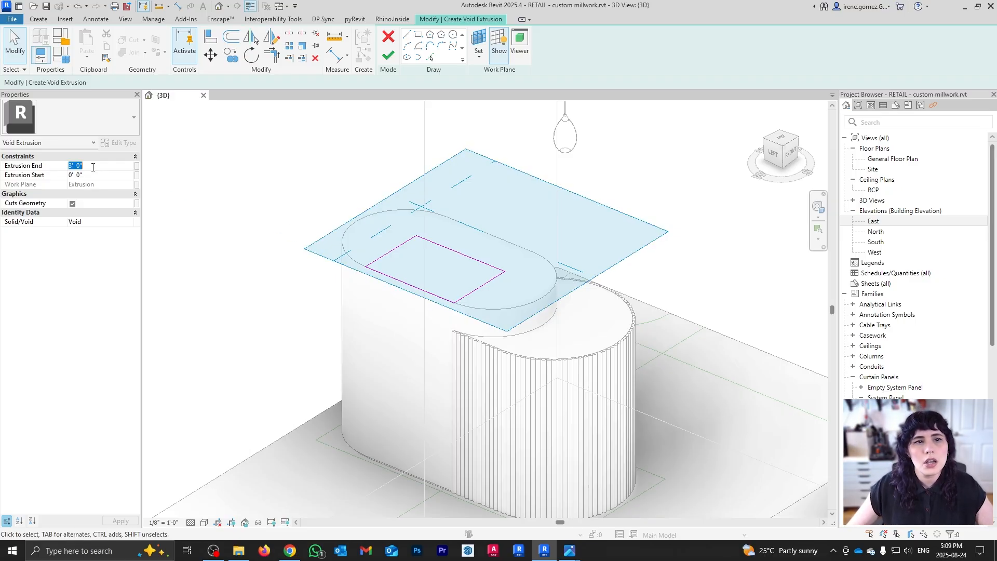
pyautogui.write('6')
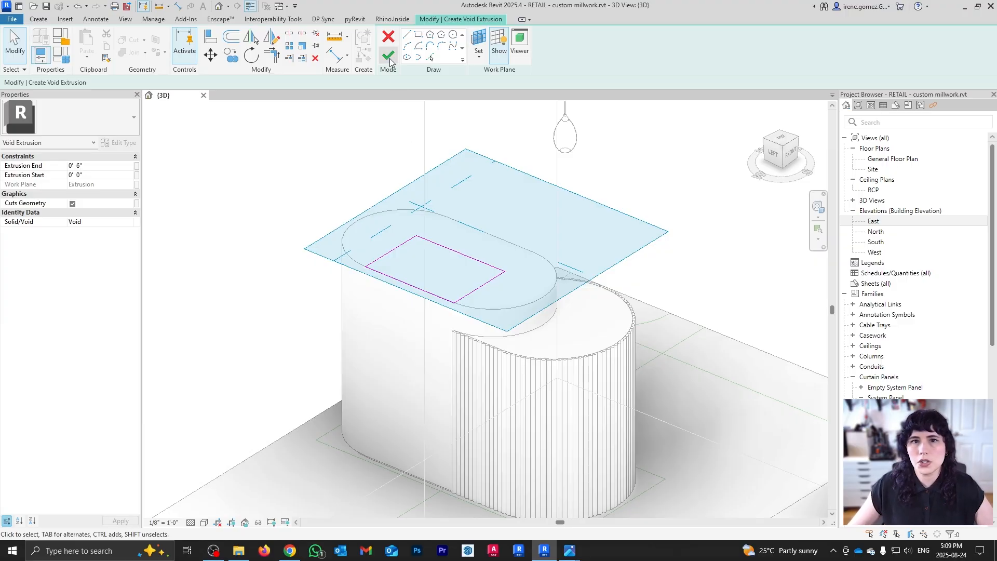
pyautogui.click(389, 55)
pyautogui.click(732, 275)
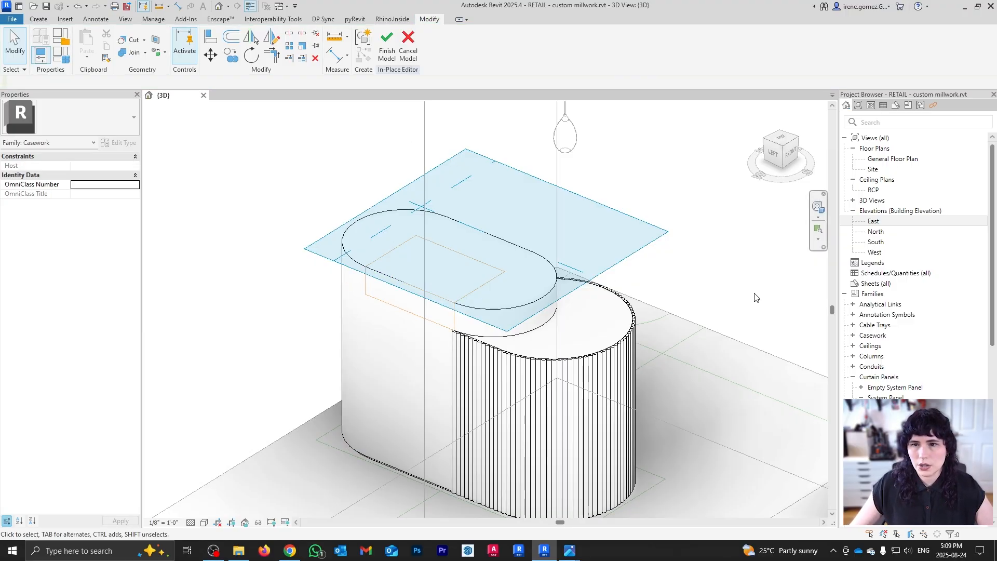
# - Hide the work plane around the tall block's top
pyautogui.click(40, 21)
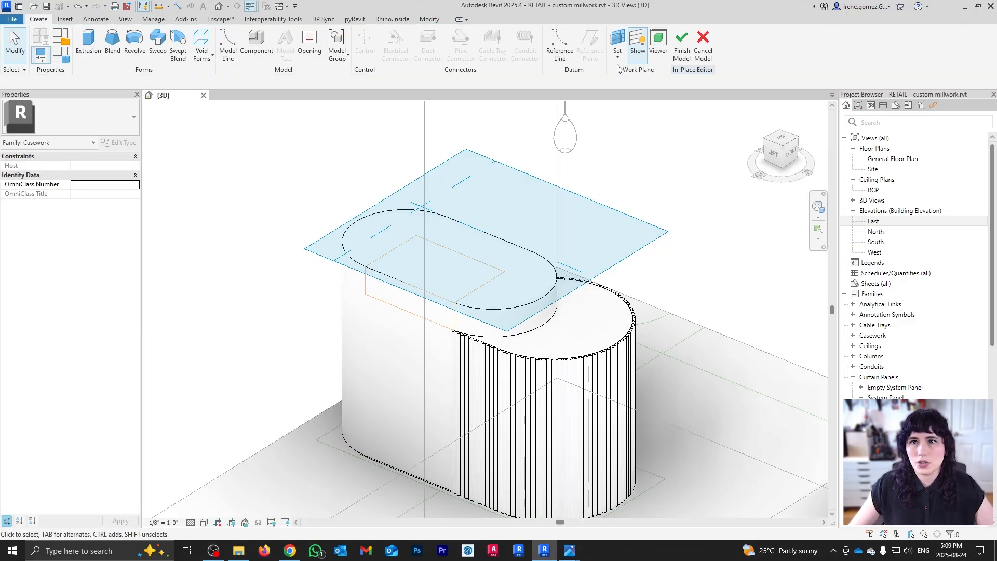
pyautogui.click(638, 44)
pyautogui.scroll(2, 431, 374)
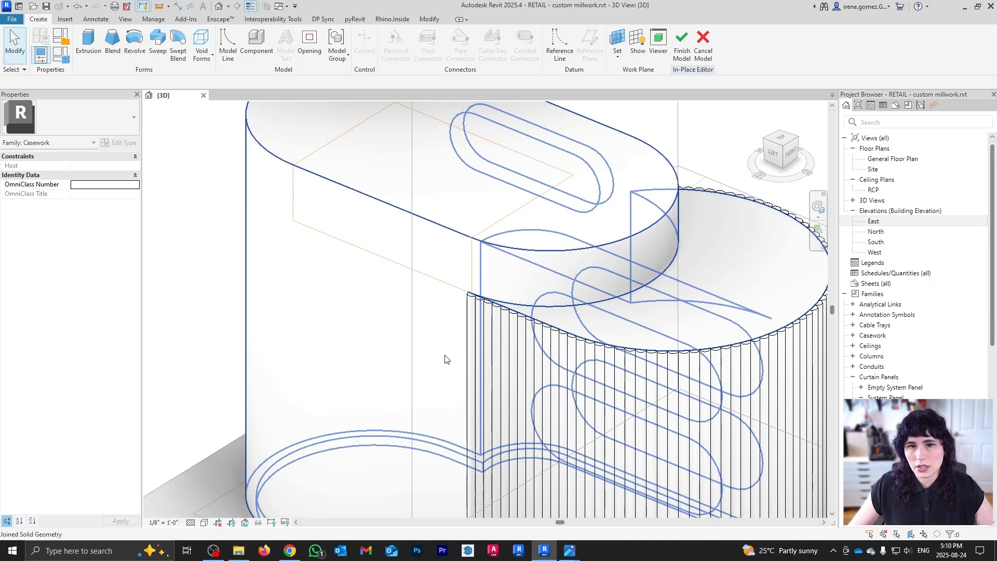
pyautogui.scroll(-1, 441, 353)
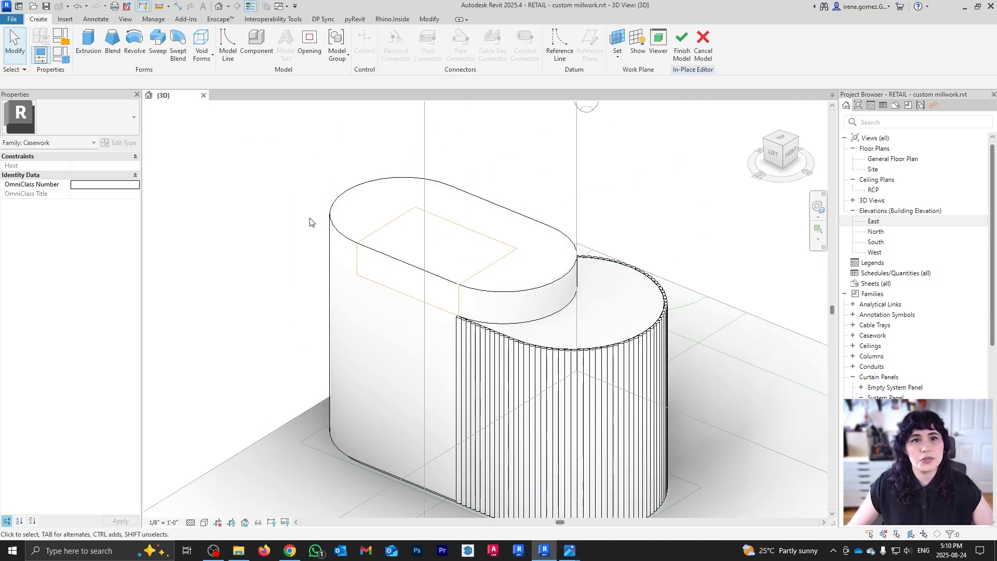
# - Cut the rectangular void out of the tall block with Cut Geometry to form an open recess in its top
pyautogui.click(429, 19)
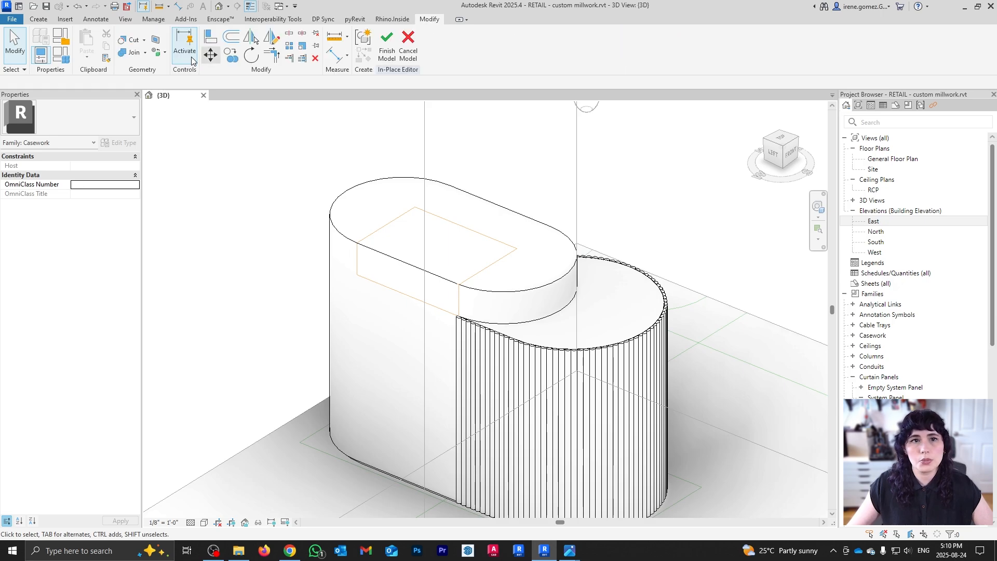
pyautogui.click(129, 40)
pyautogui.click(414, 212)
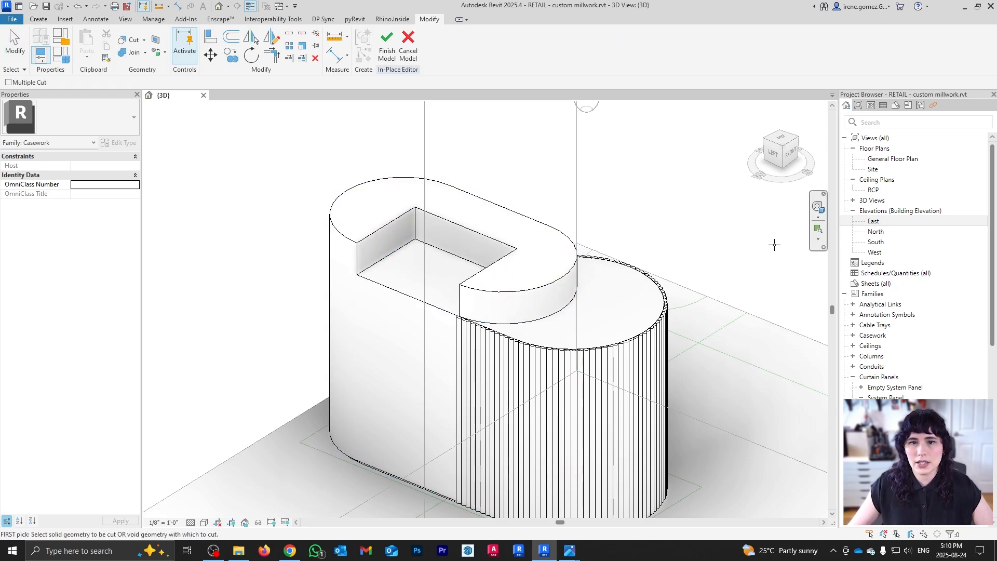
pyautogui.press('Escape')
pyautogui.scroll(-1, 618, 282)
pyautogui.keyDown('shift'); pyautogui.moveTo(403, 385); pyautogui.dragTo(449, 393, button='middle'); pyautogui.keyUp('shift')
pyautogui.scroll(2, 440, 207)
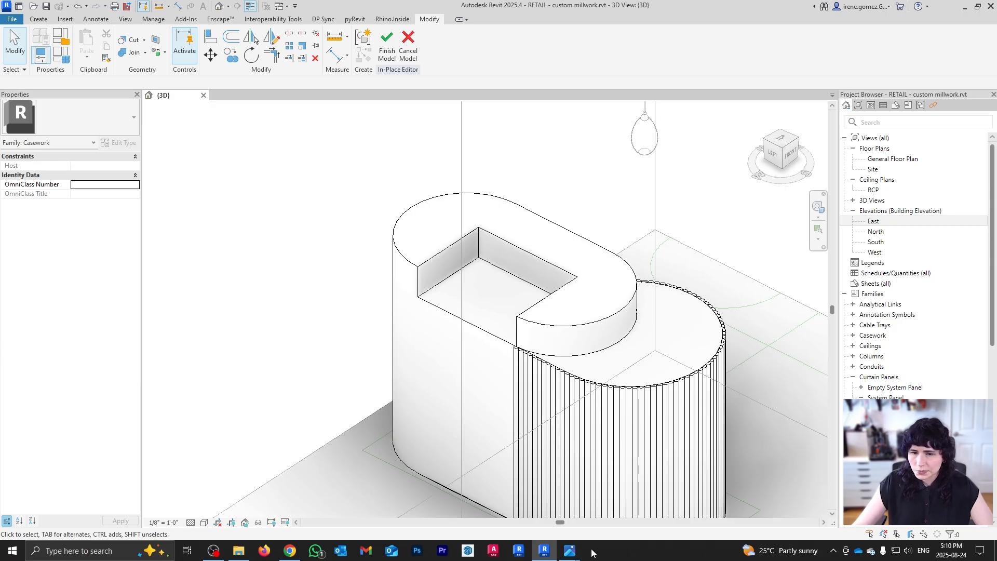
# - Switch to the reference photo of the fluted counter with wooden shelves, examine it, and return to Revit
pyautogui.moveTo(582, 550)
pyautogui.moveTo(593, 521)
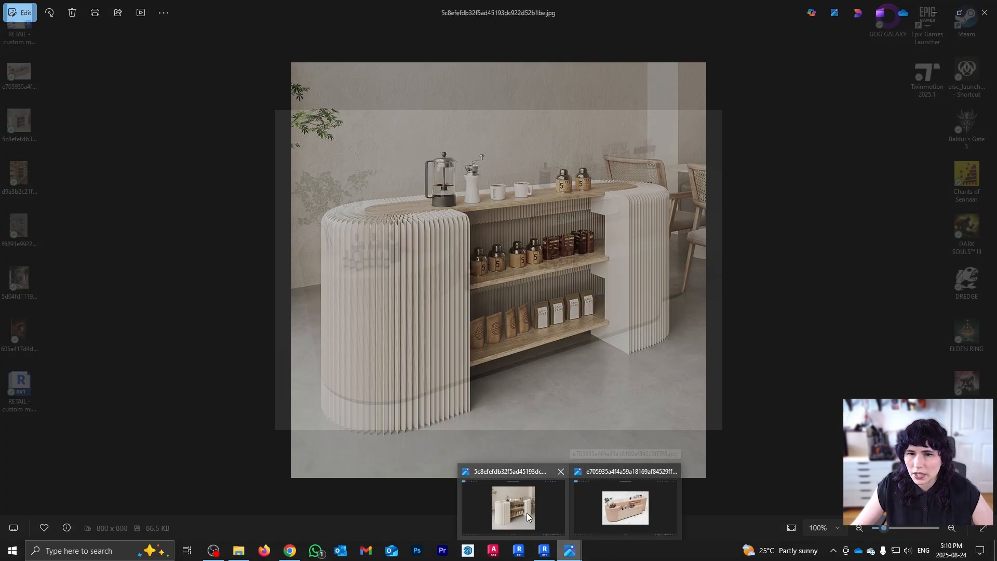
pyautogui.click(526, 513)
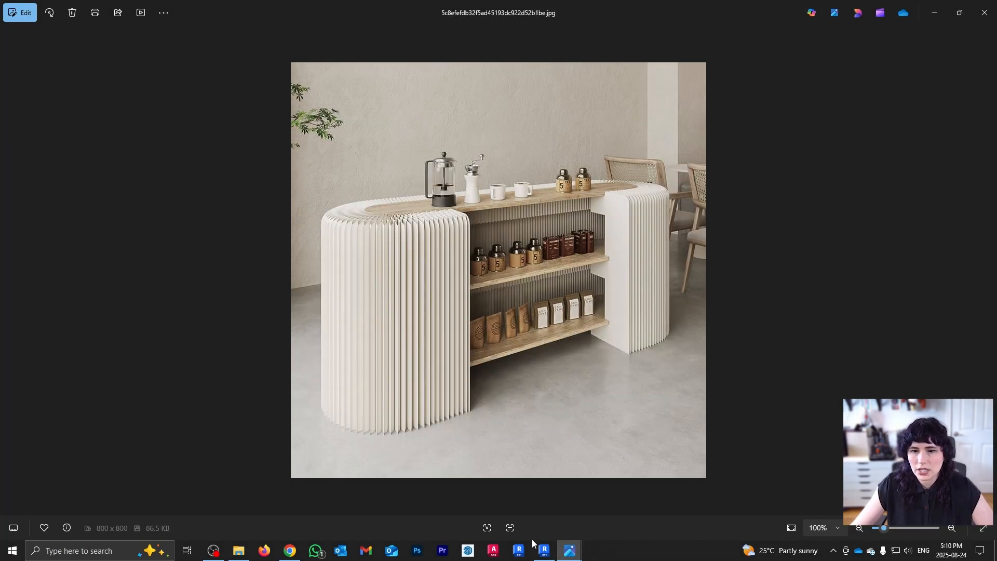
pyautogui.click(543, 550)
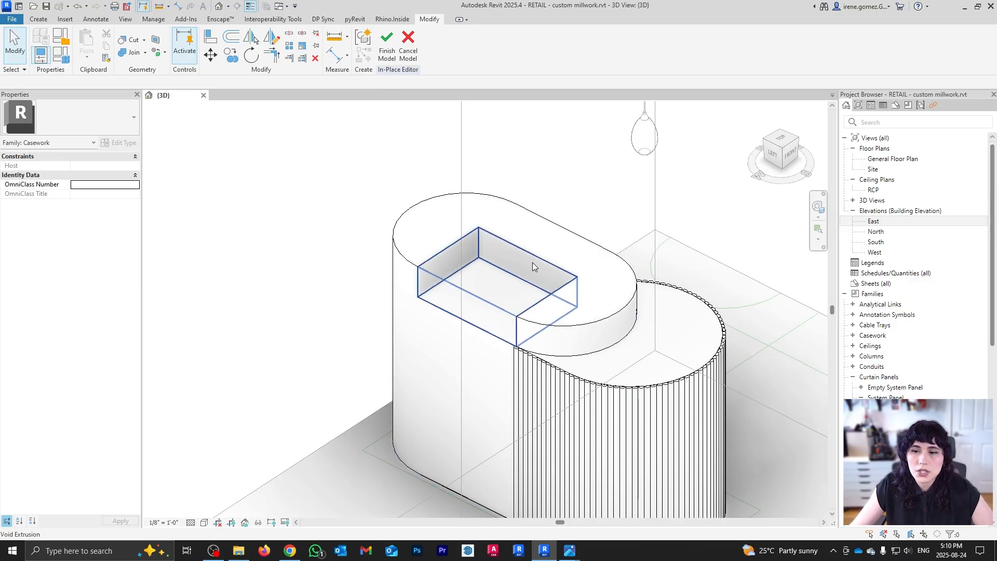
# - Show the work plane and set it to the short side face inside the rectangular top recess
pyautogui.scroll(2, 529, 264)
pyautogui.keyDown('shift'); pyautogui.moveTo(435, 289); pyautogui.dragTo(447, 327, button='middle'); pyautogui.keyUp('shift')
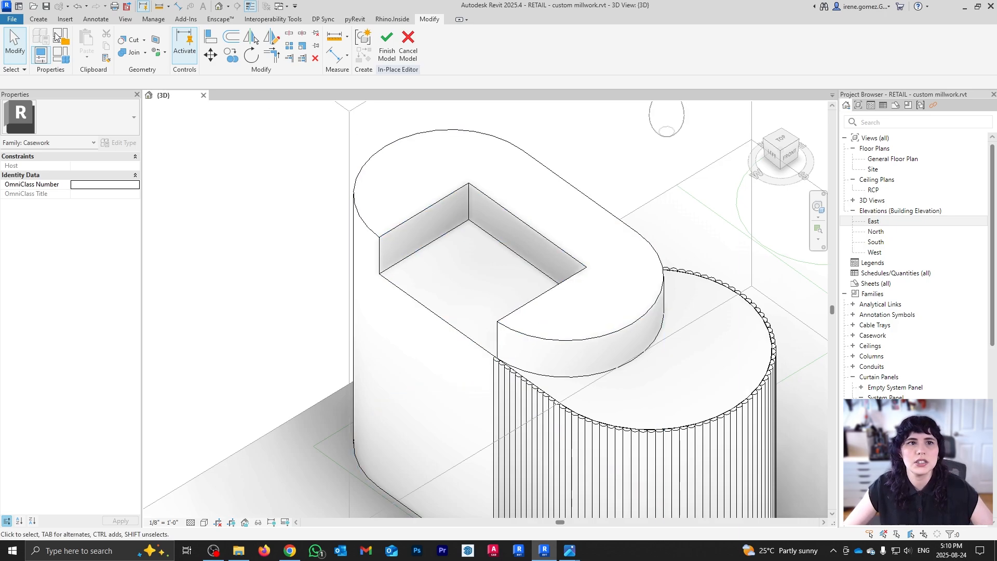
pyautogui.click(38, 19)
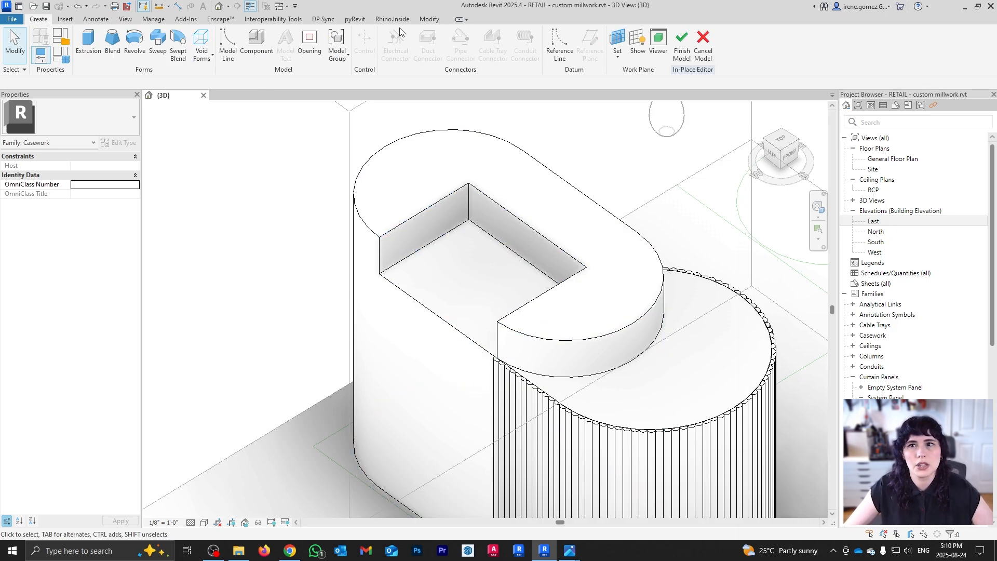
pyautogui.click(638, 45)
pyautogui.click(618, 55)
pyautogui.click(643, 96)
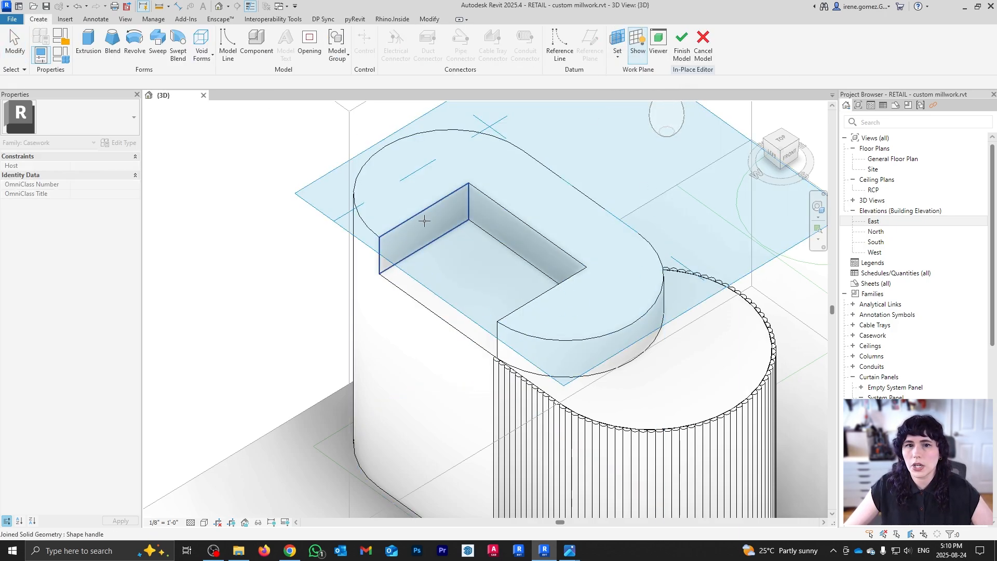
pyautogui.click(425, 221)
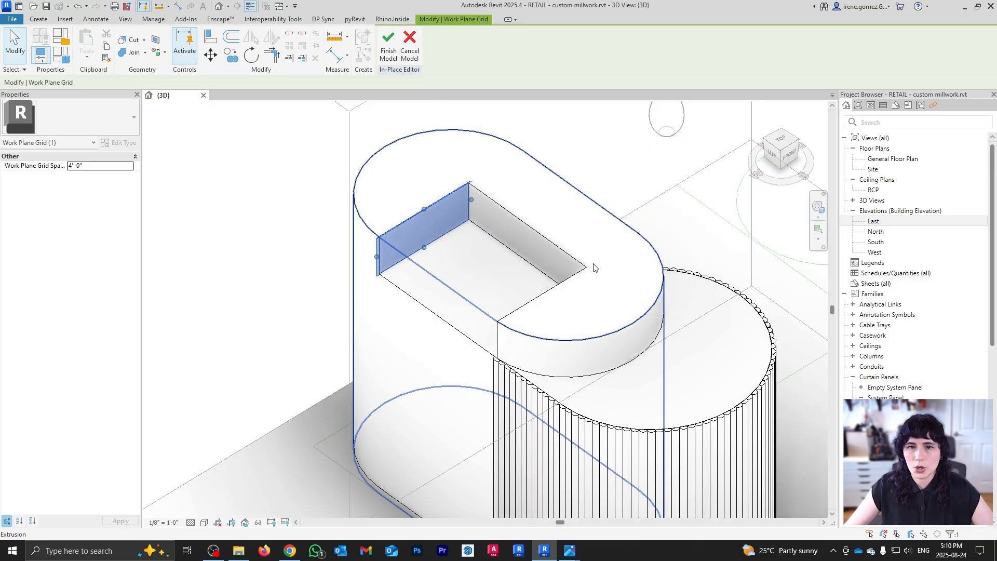
# - Start a solid extrusion and sketch a rectangle about 6 3/4" by 1" from the upper inner corner of the recess's side face
pyautogui.click(39, 19)
pyautogui.click(88, 46)
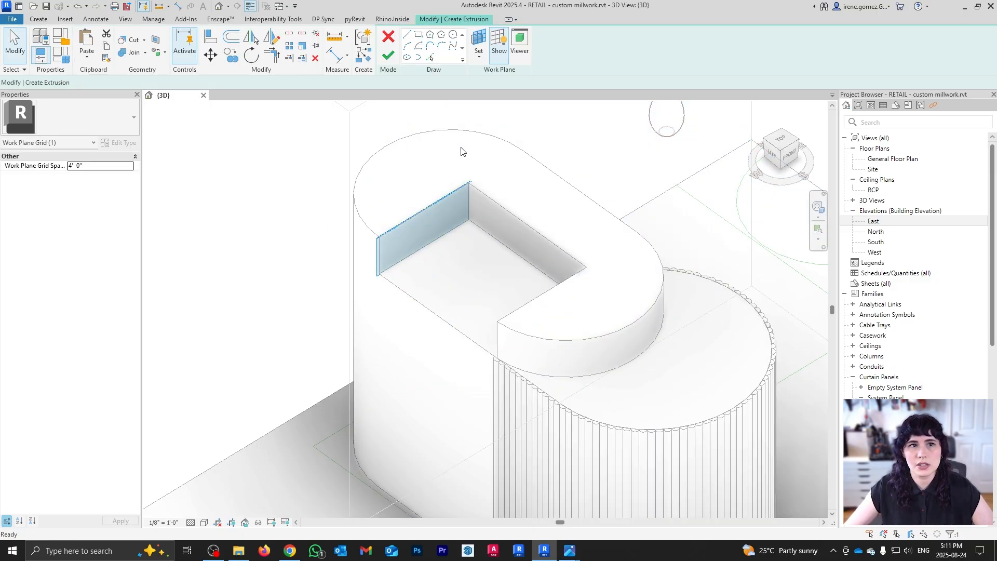
pyautogui.click(478, 35)
pyautogui.scroll(8, 519, 155)
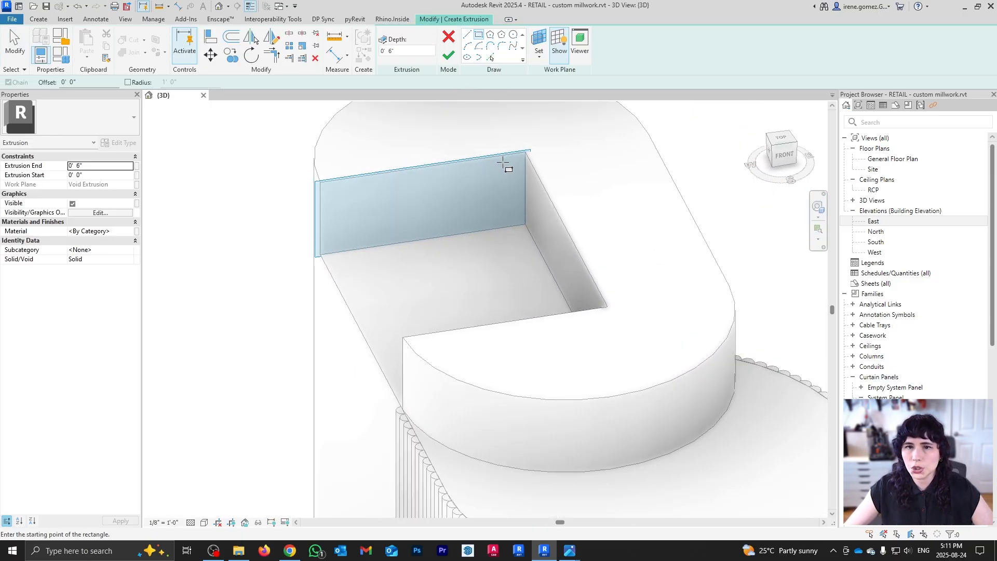
pyautogui.click(540, 145)
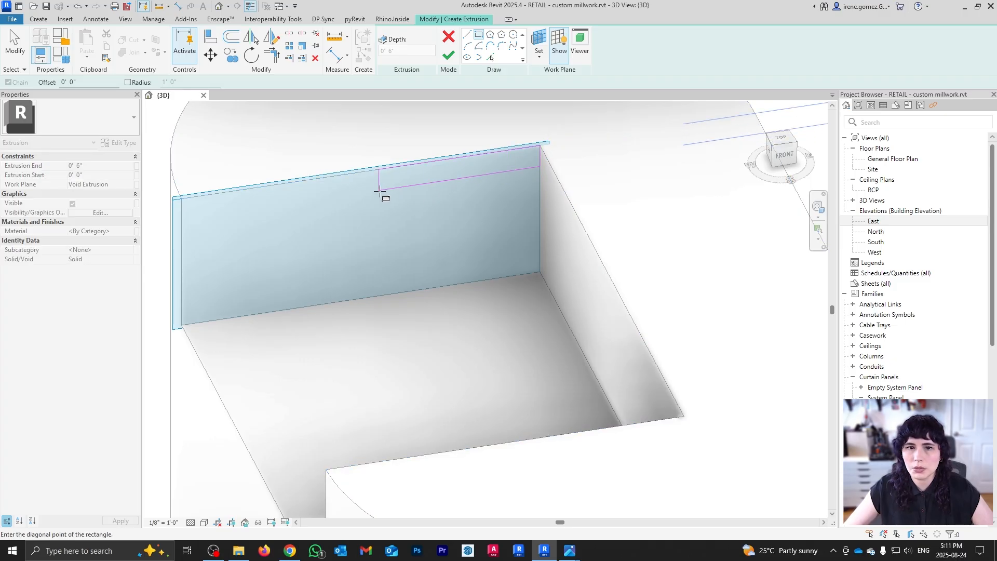
pyautogui.click(380, 190)
pyautogui.press('Escape')
# - Set the sketched rectangle's length to 6"
pyautogui.click(379, 179)
pyautogui.click(461, 136)
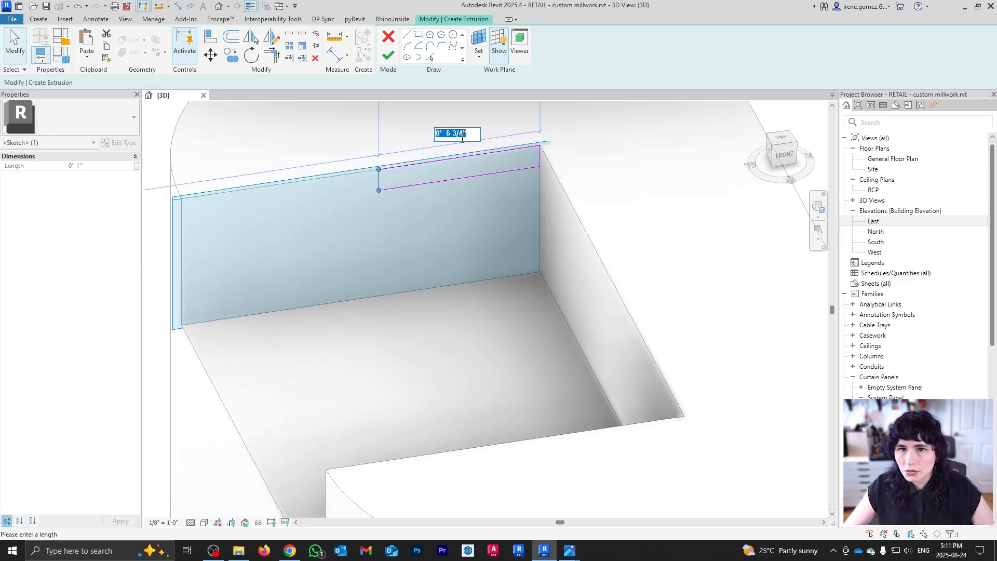
pyautogui.write('6')
pyautogui.press('Return')
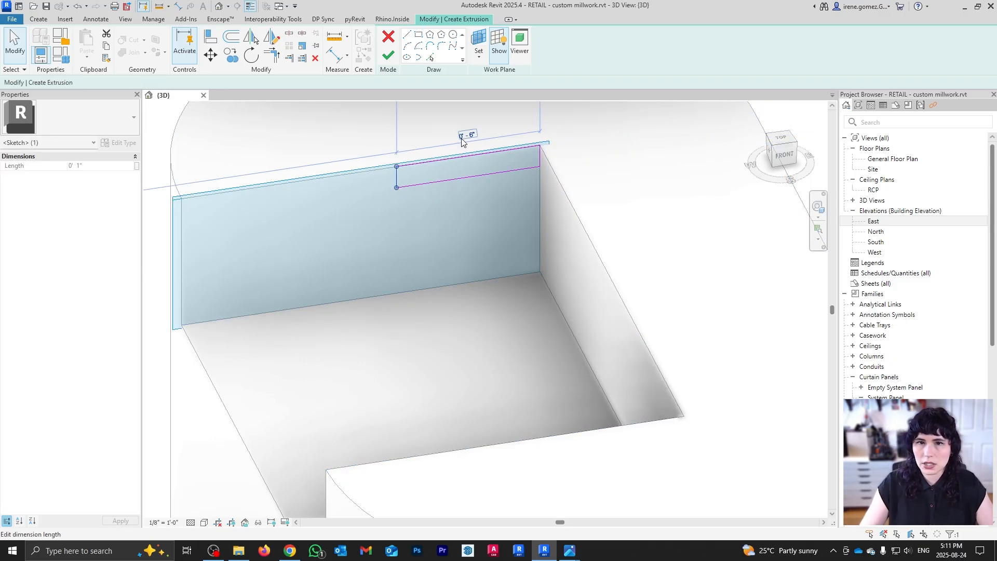
pyautogui.click(457, 180)
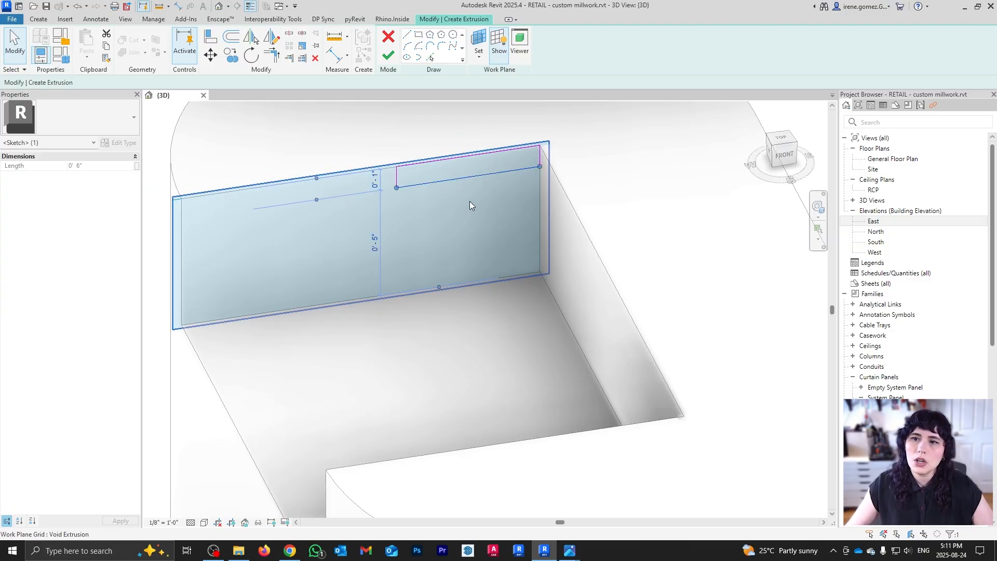
pyautogui.press('Escape')
# - Round both outer corners of the rectangle, at the end away from the recess's back wall, with fillet arcs
pyautogui.scroll(3, 441, 153)
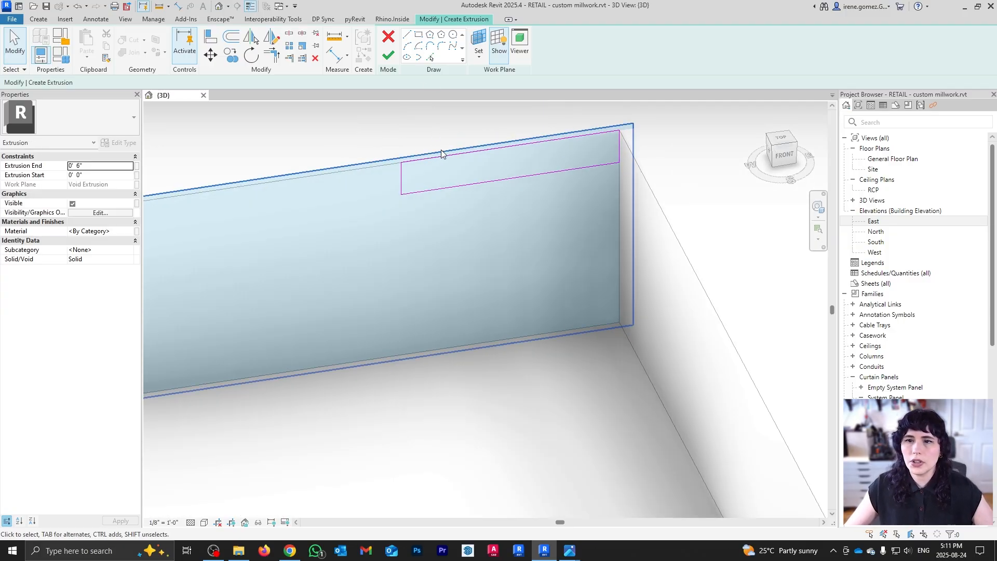
pyautogui.scroll(2, 442, 154)
pyautogui.click(442, 46)
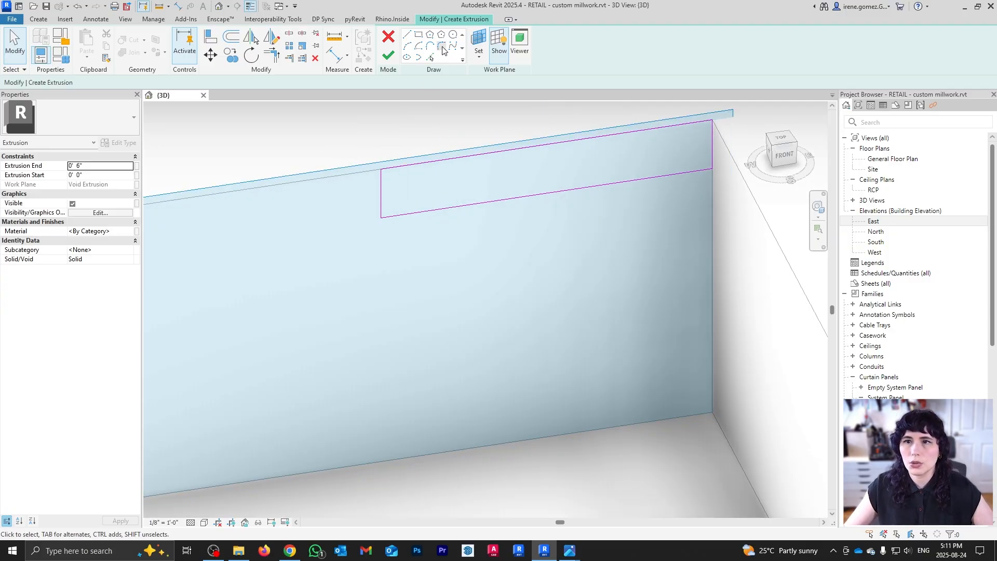
pyautogui.click(393, 170)
pyautogui.click(381, 209)
pyautogui.click(402, 215)
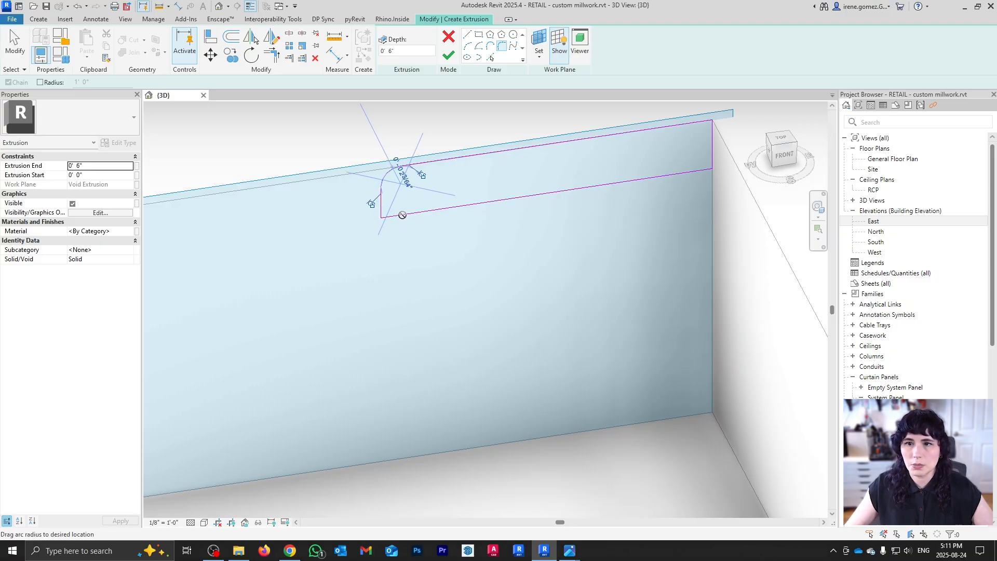
pyautogui.click(389, 193)
pyautogui.press('Escape')
pyautogui.press('Escape')
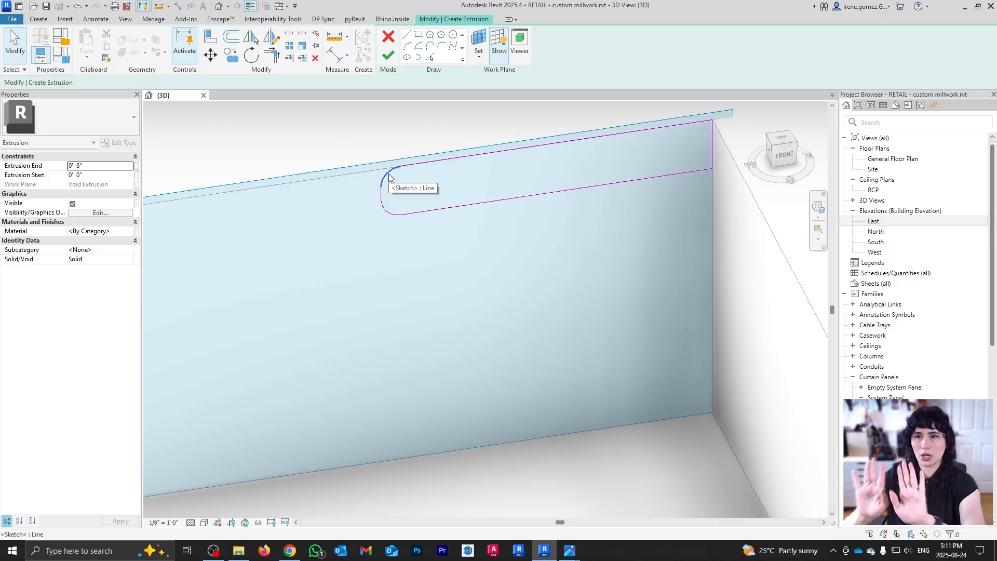
# - Set the radius of the shelf profile's upper fillet arc to 1/2"
pyautogui.click(390, 177)
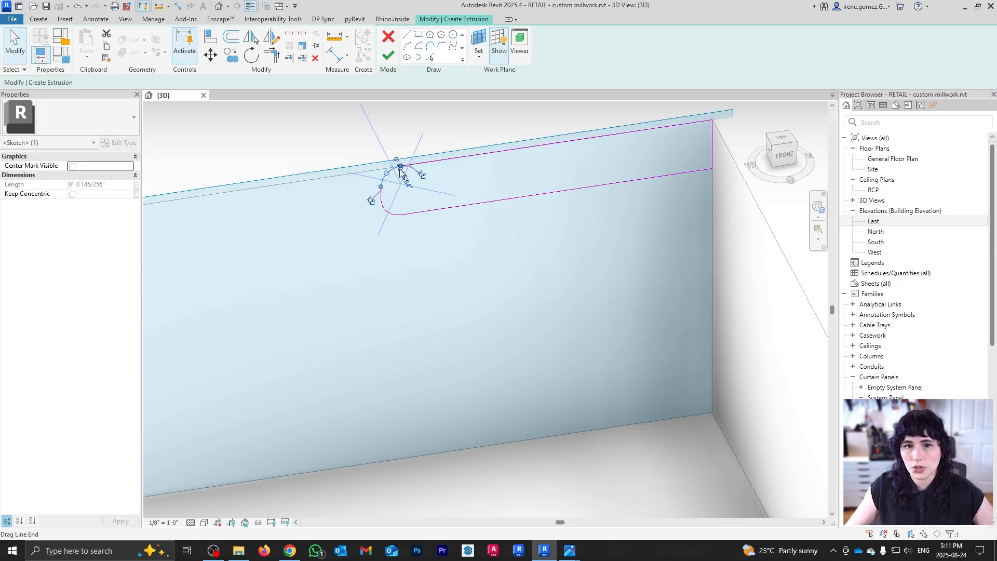
pyautogui.click(402, 178)
pyautogui.write('1/2')
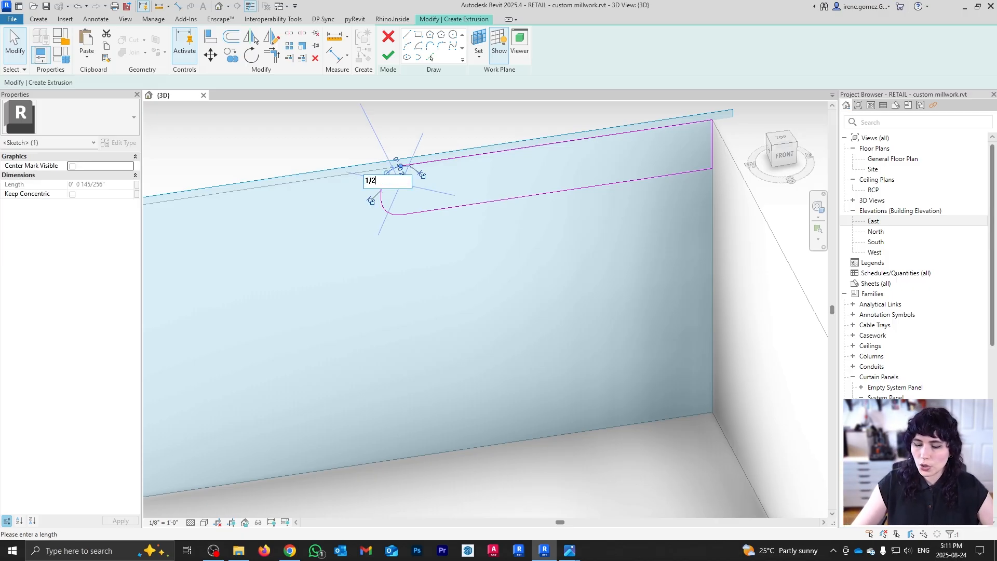
pyautogui.press('Return')
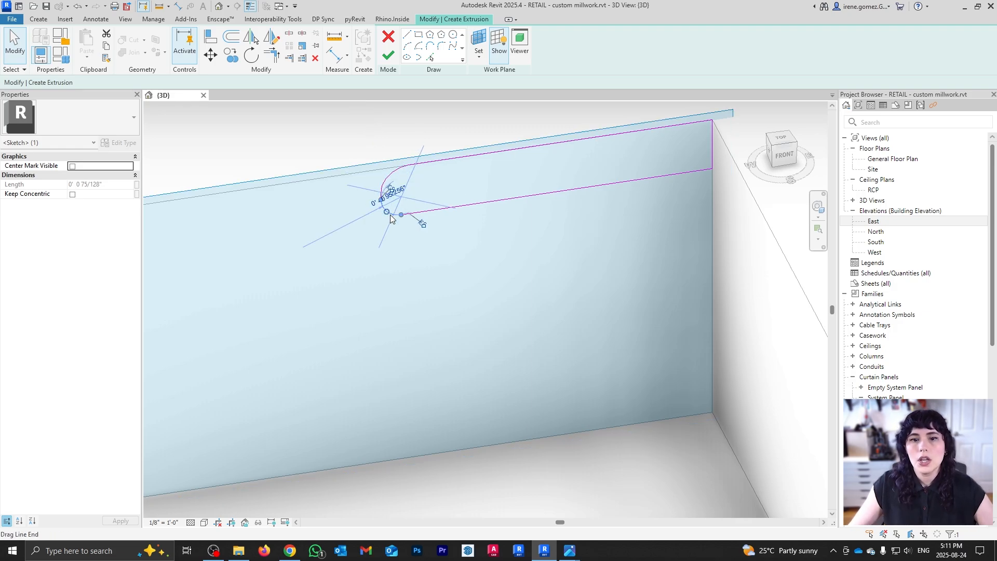
# - Set the lower fillet arc's radius to 1/2", removing the conflicting constraints and deleting the too-short line between the arcs
pyautogui.click(395, 194)
pyautogui.write('1')
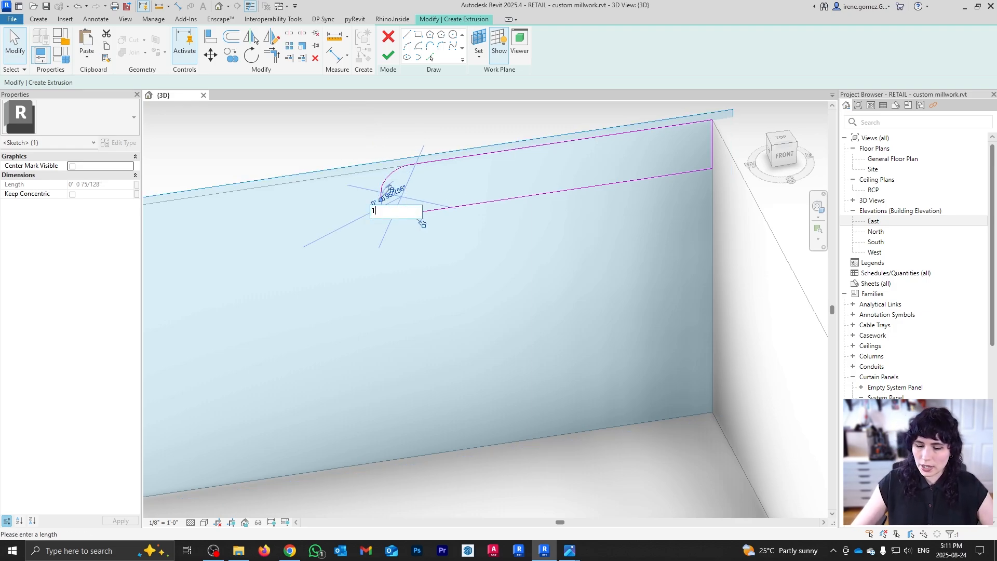
pyautogui.write('/2')
pyautogui.press('Return')
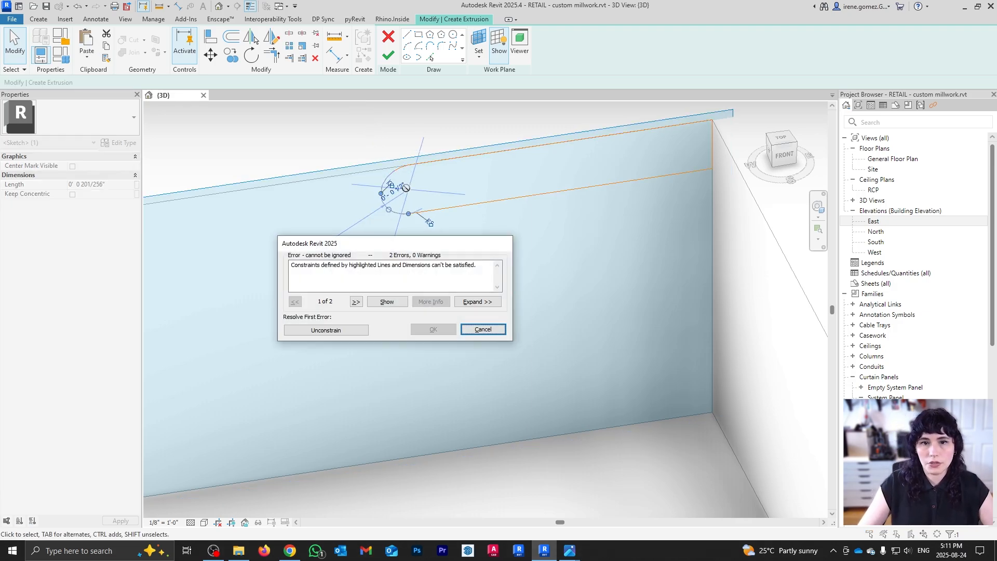
pyautogui.click(345, 329)
pyautogui.click(365, 330)
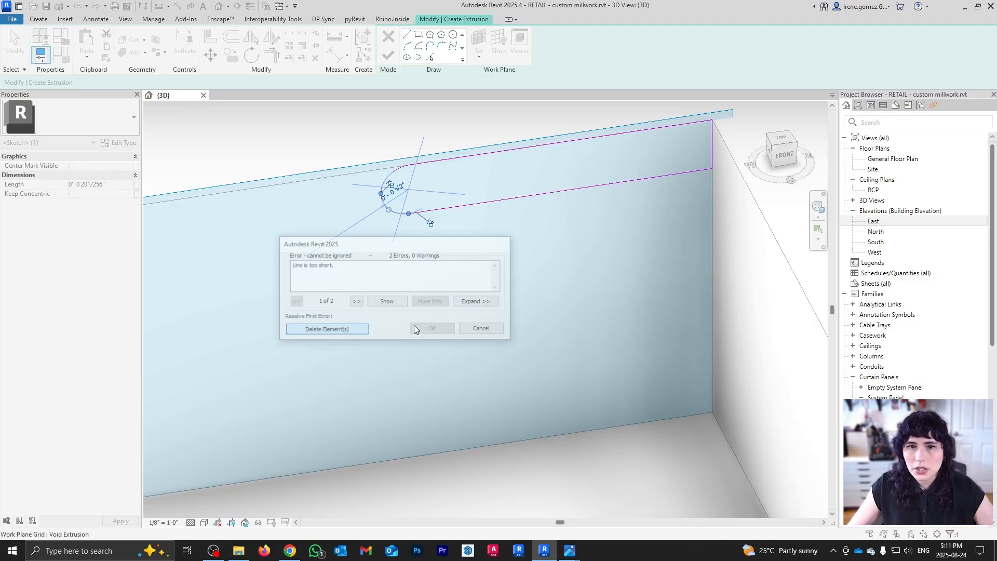
pyautogui.click(470, 213)
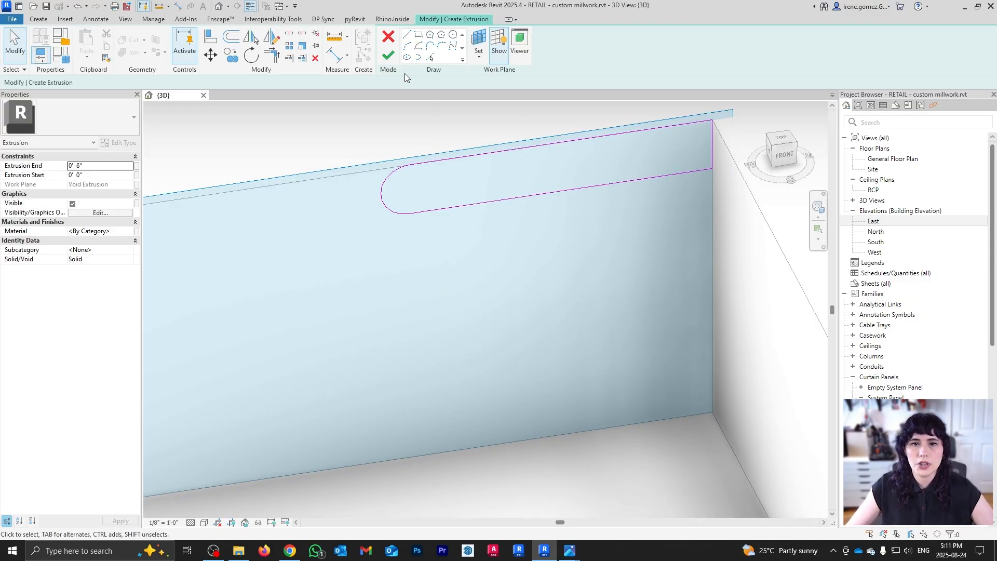
# - Finish the rounded shelf extrusion and stretch it across the recess to the opposite side face, about 1' 9 7/16" deep
pyautogui.click(389, 55)
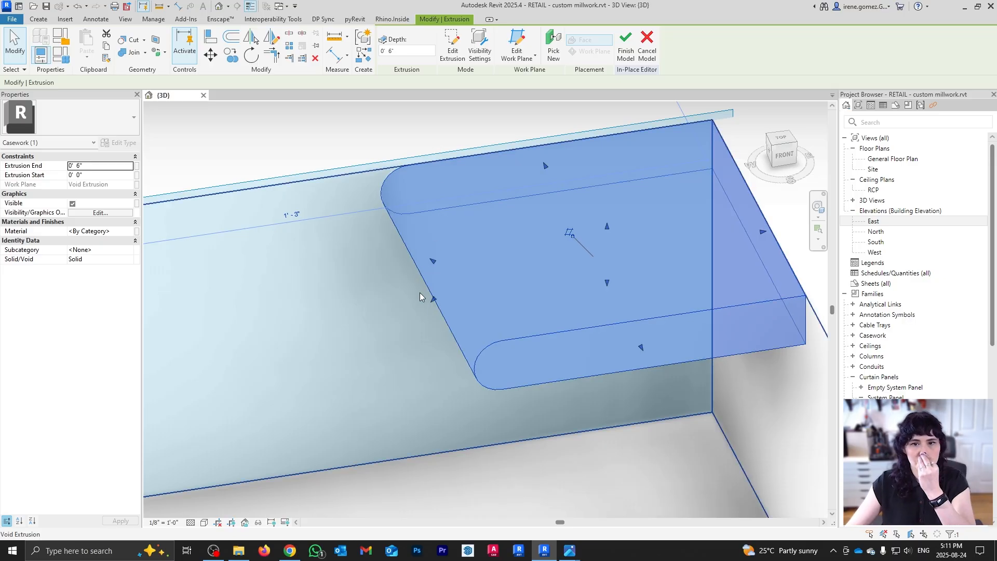
pyautogui.scroll(-5, 419, 292)
pyautogui.keyDown('shift'); pyautogui.moveTo(386, 267); pyautogui.dragTo(546, 325, button='middle'); pyautogui.keyUp('shift')
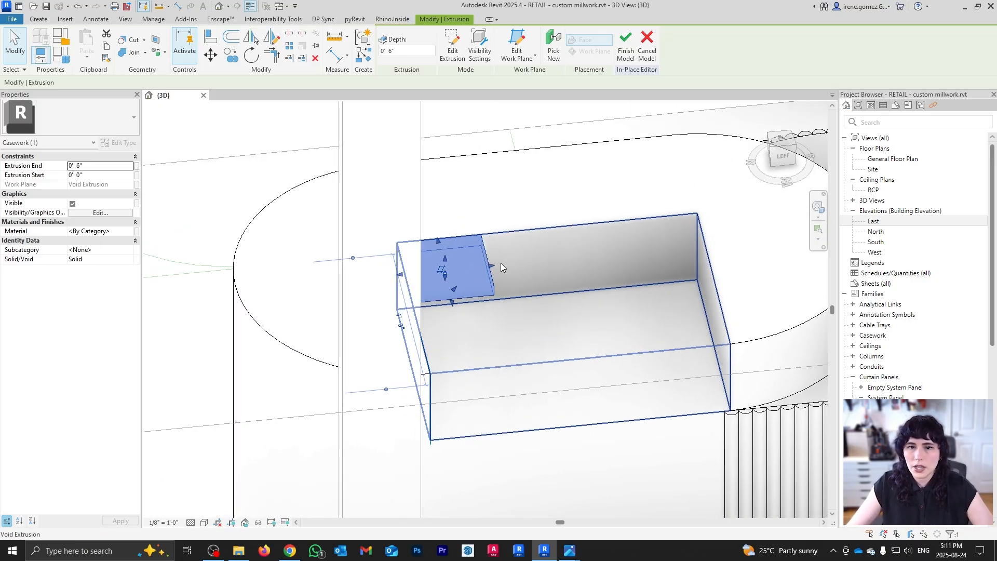
pyautogui.moveTo(496, 265); pyautogui.dragTo(697, 213)
pyautogui.scroll(-5, 516, 310)
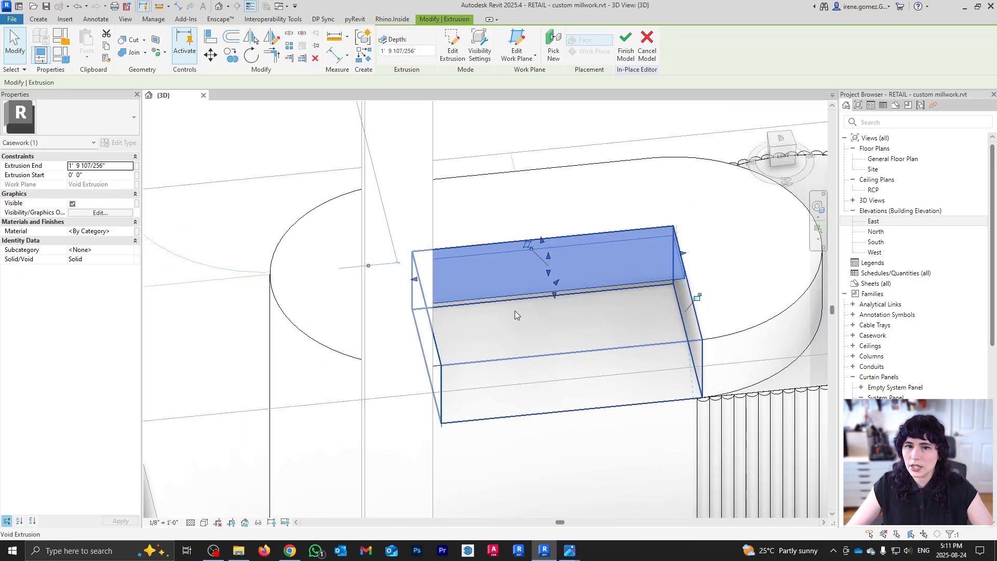
pyautogui.press('Escape')
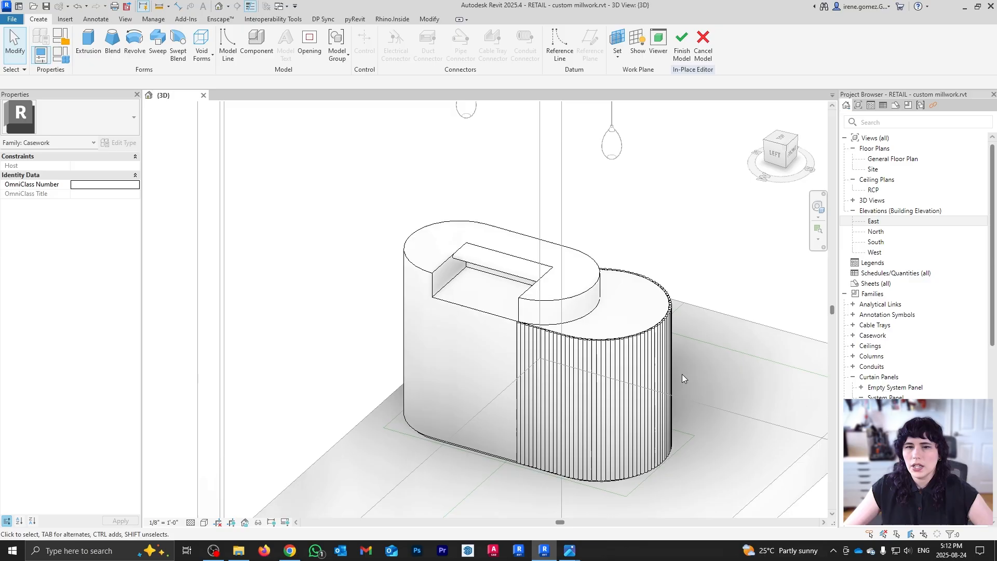
# - Finish the in-place casework model of the counter and view it within the whole retail space
pyautogui.keyDown('shift'); pyautogui.moveTo(713, 399); pyautogui.dragTo(488, 416, button='middle'); pyautogui.keyUp('shift')
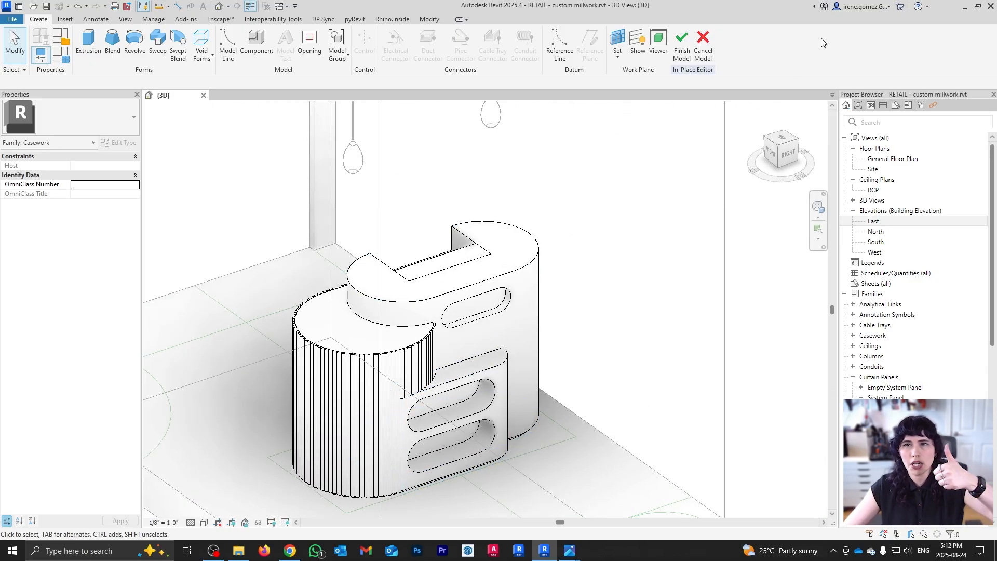
pyautogui.click(688, 50)
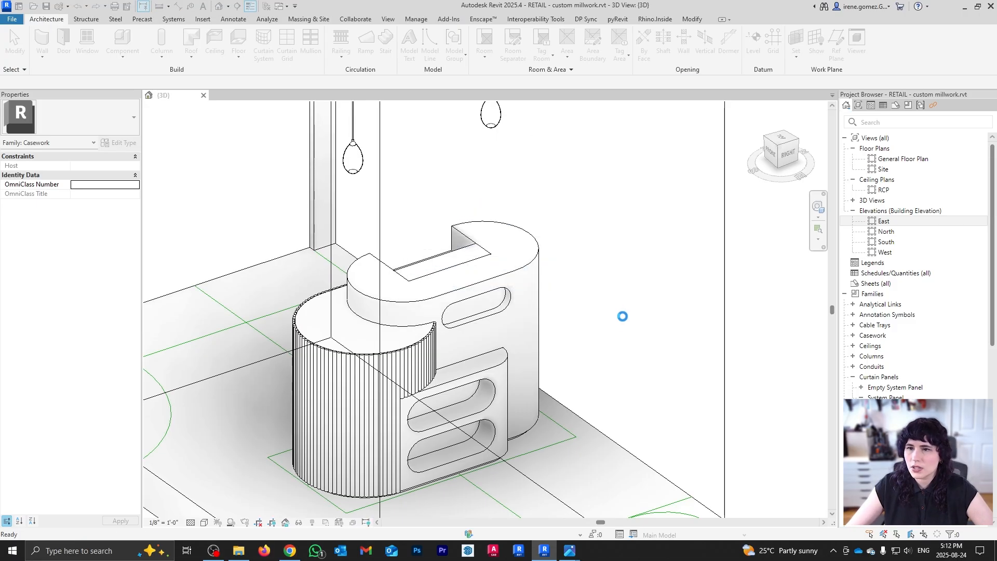
pyautogui.keyDown('shift'); pyautogui.moveTo(614, 325); pyautogui.dragTo(682, 357, button='middle'); pyautogui.keyUp('shift')
pyautogui.scroll(-5, 680, 364)
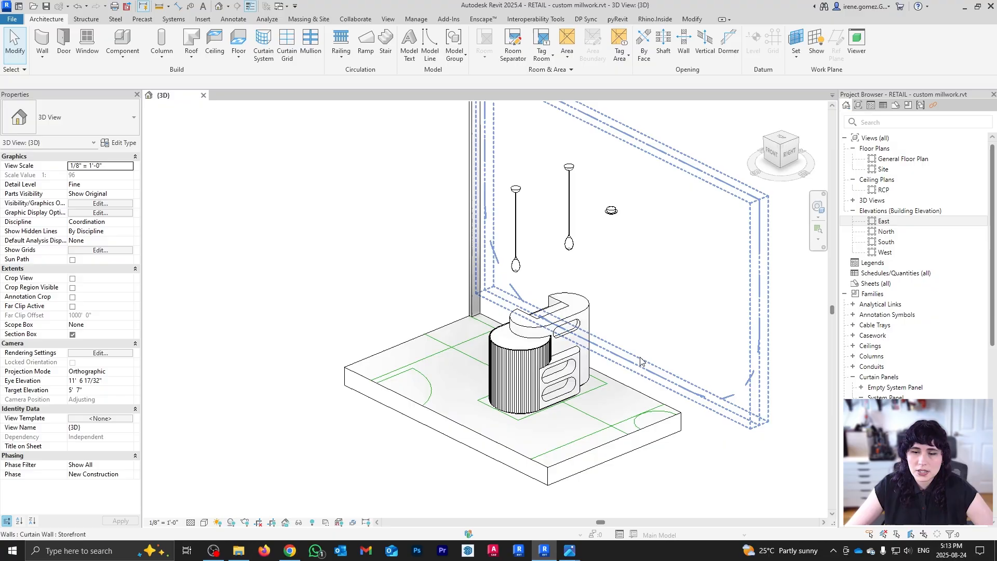